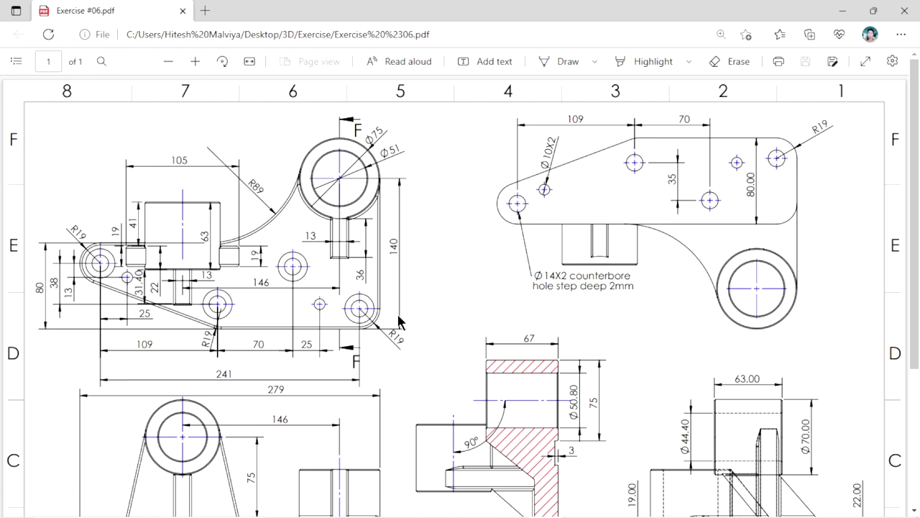
Scroll through the Exercise #06 bracket drawing and highlight the counterbore hole callout
scroll(397, 312, "down", 1)
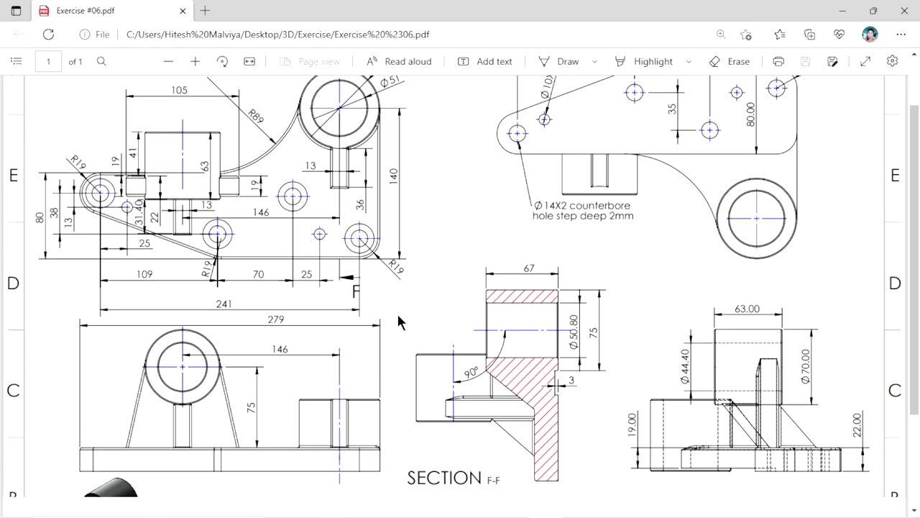
scroll(399, 308, "down", 2)
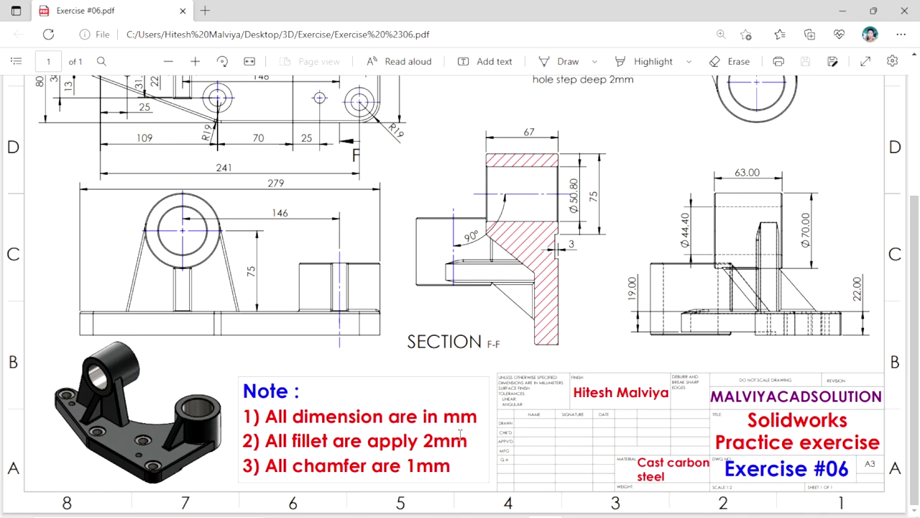
scroll(430, 389, "up", 3)
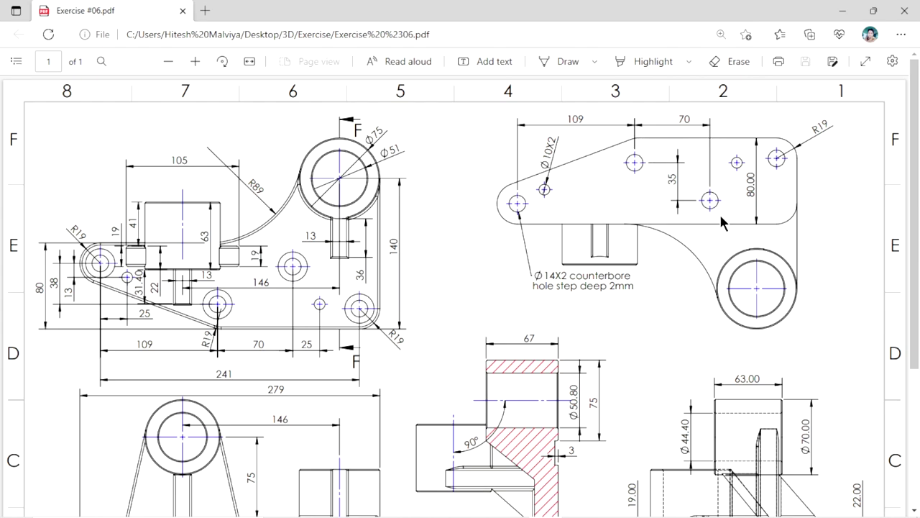
scroll(401, 288, "down", 1)
left_click_drag(556, 206, 626, 205)
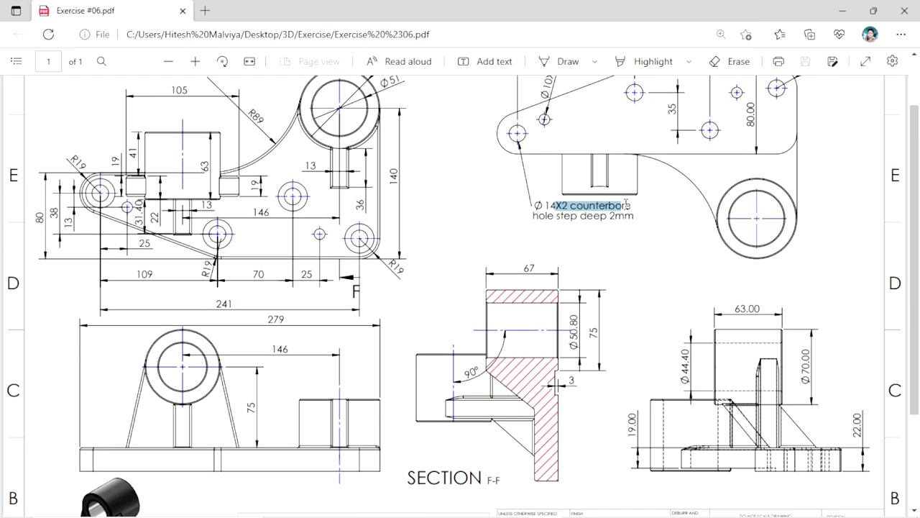
left_click(505, 202)
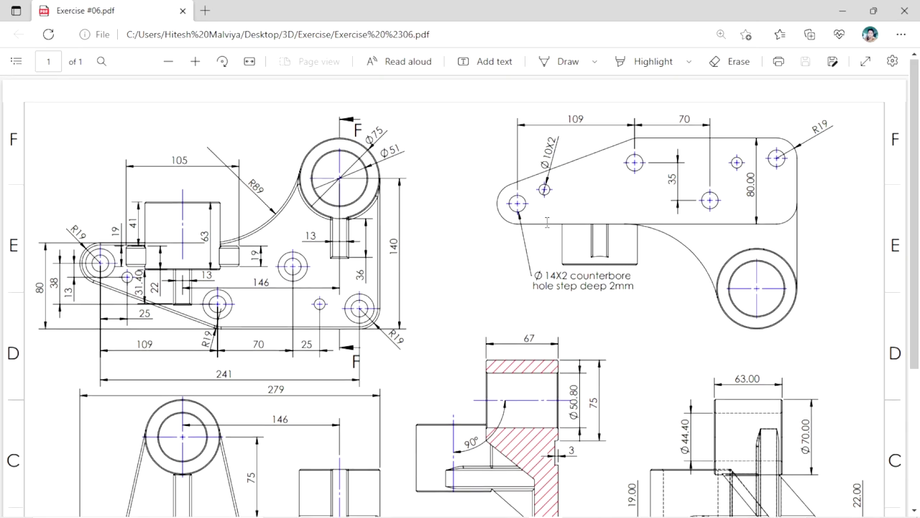
Fit the whole drawing page in view, then minimize Edge to return to SOLIDWORKS
scroll(554, 201, "up", 1)
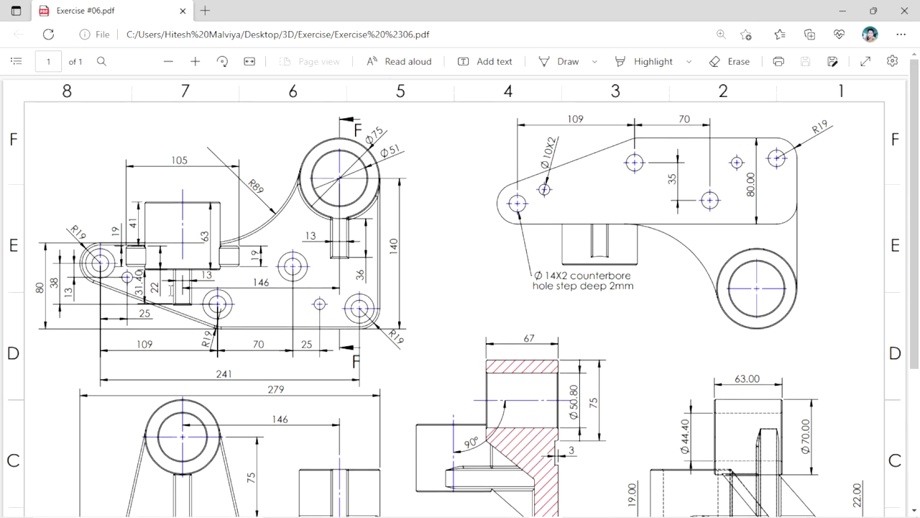
scroll(193, 308, "down", 2)
scroll(191, 306, "down", 1)
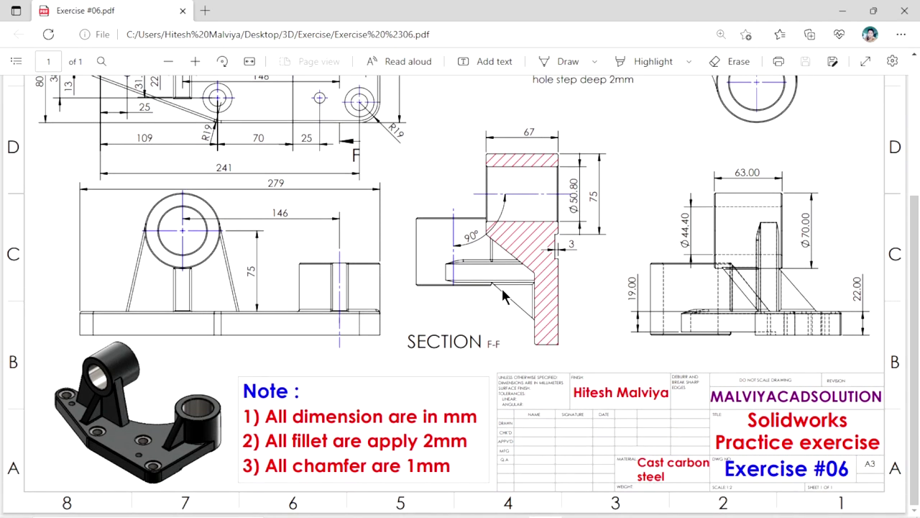
scroll(494, 312, "up", 3)
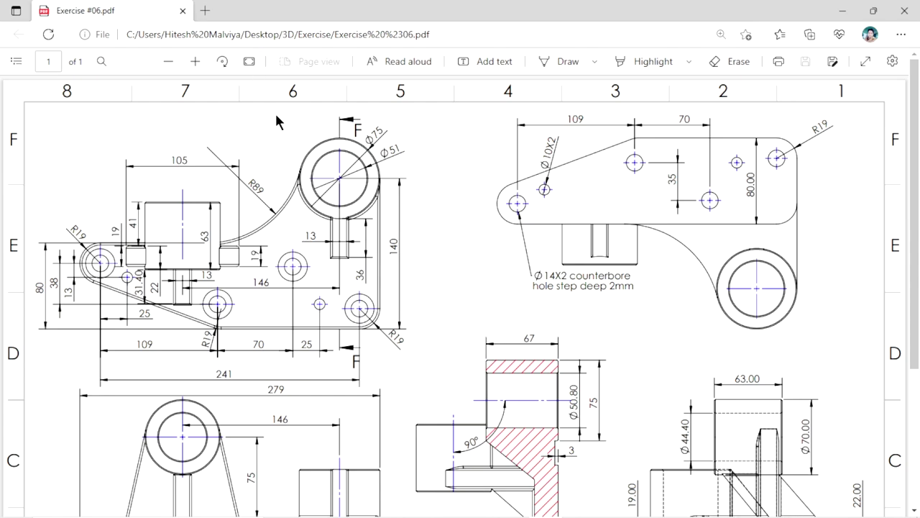
key("ctrl+backslash")
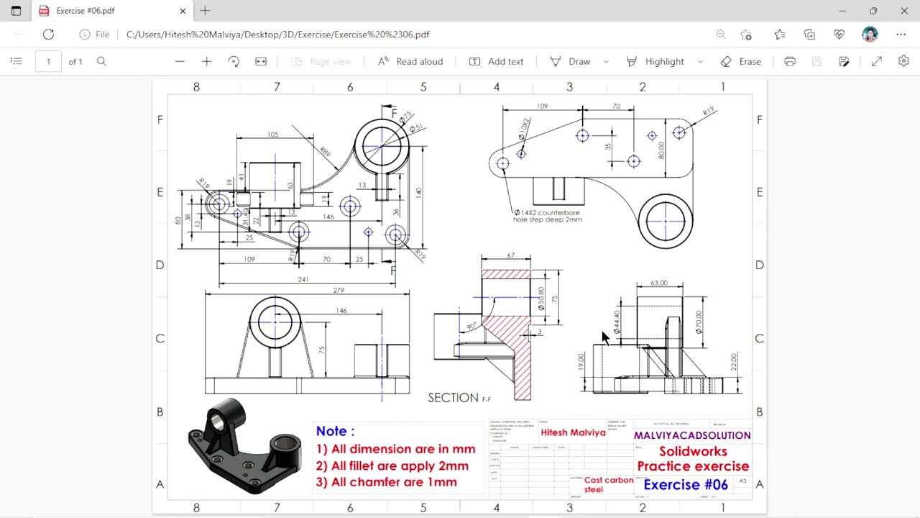
left_click(842, 11)
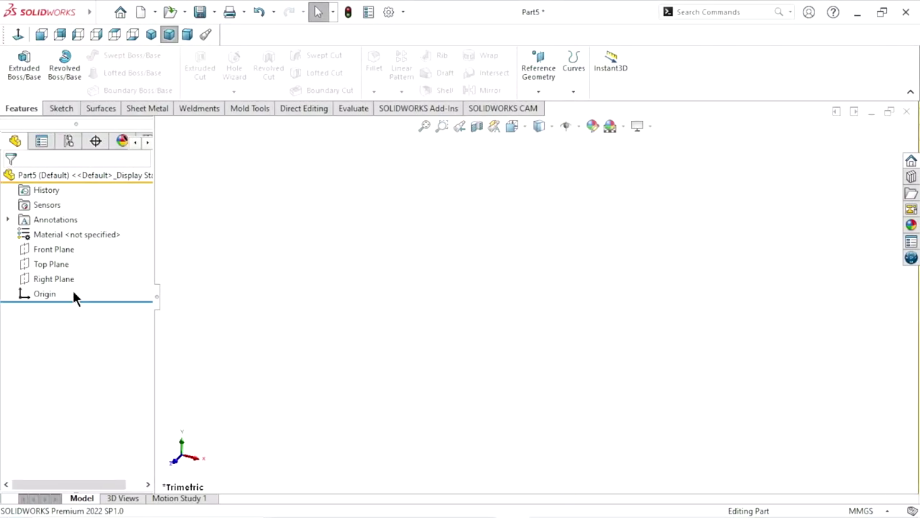
On the Top Plane, sketch one circle up and right of the origin and another to its left
left_click(52, 264)
left_click(67, 247)
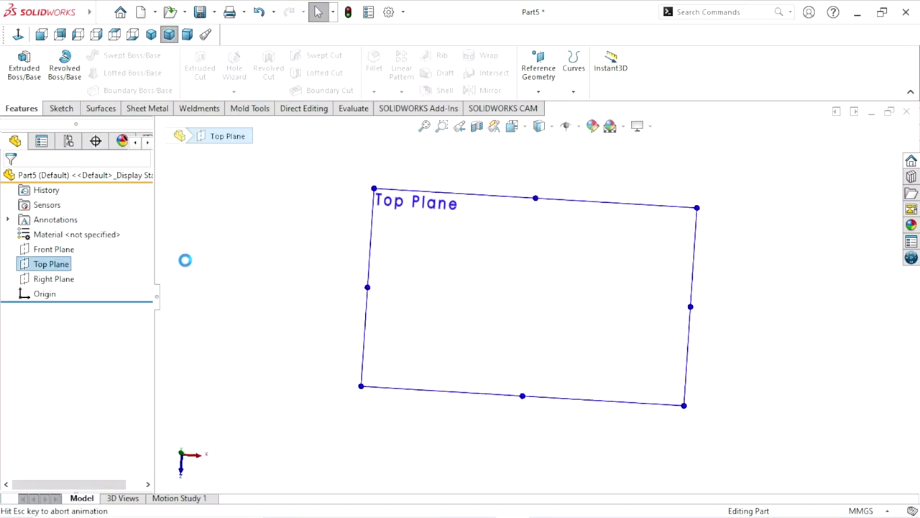
left_click(115, 56)
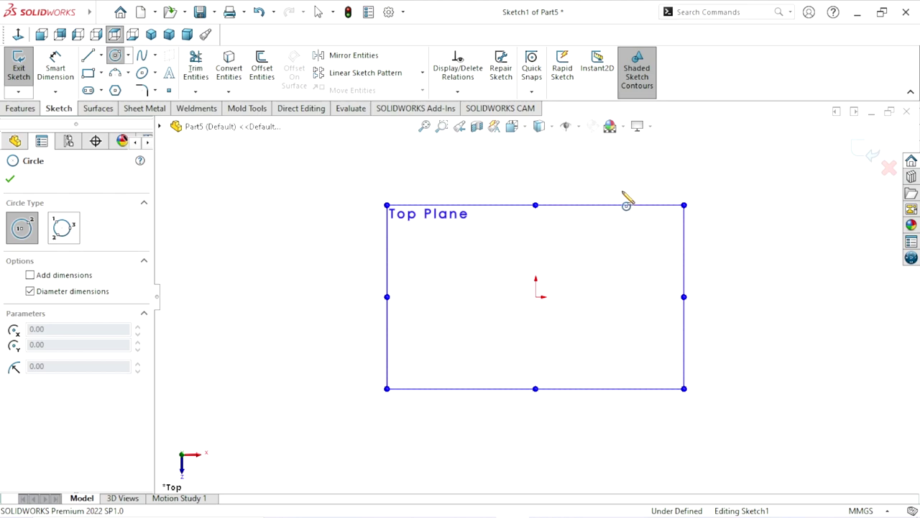
left_click_drag(618, 190, 642, 208)
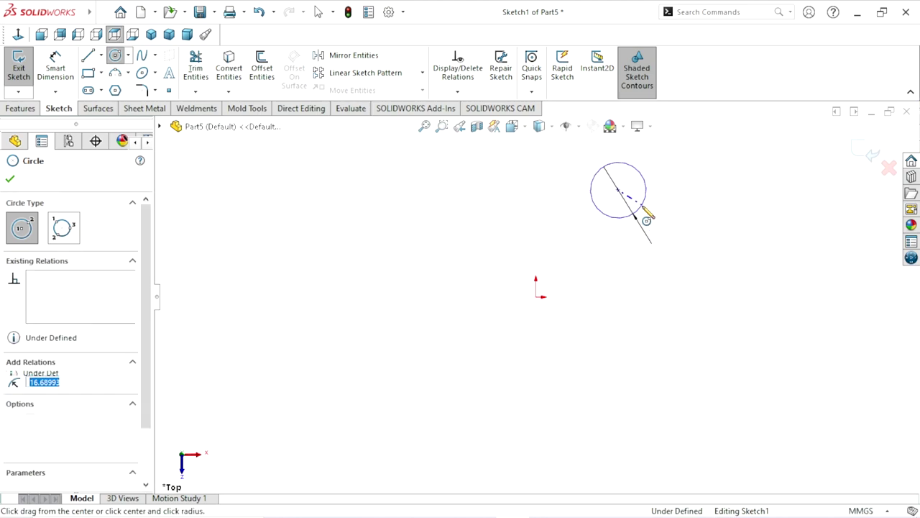
left_click(643, 208)
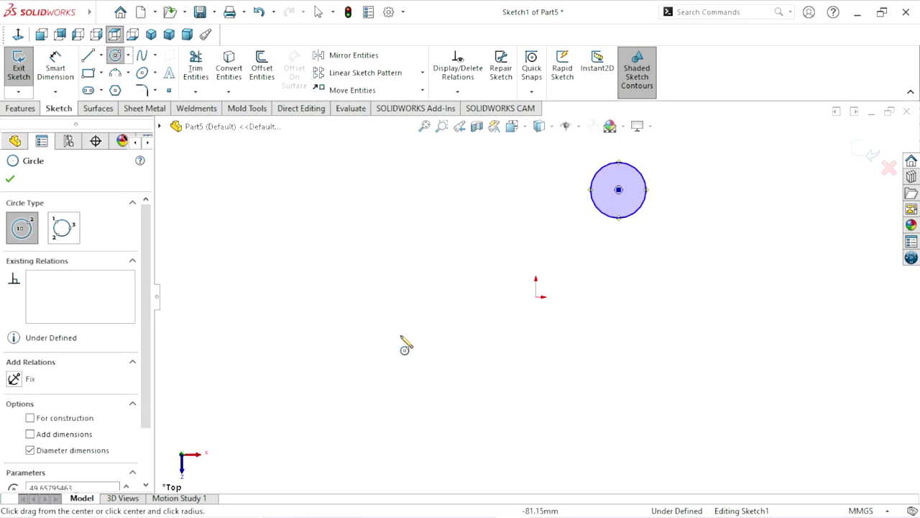
left_click(380, 282)
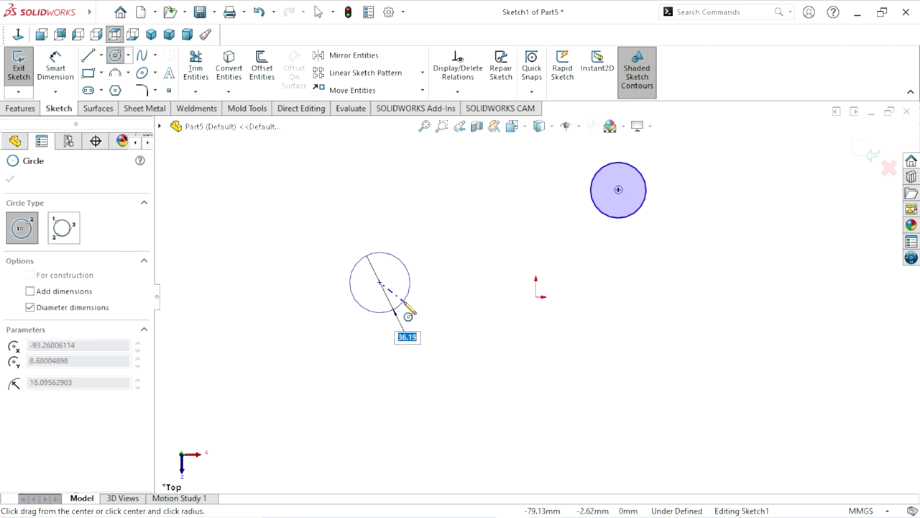
left_click(401, 303)
Dimension the upper-right circle at Ø75 mm and the left circle at Ø38 mm
left_click(67, 76)
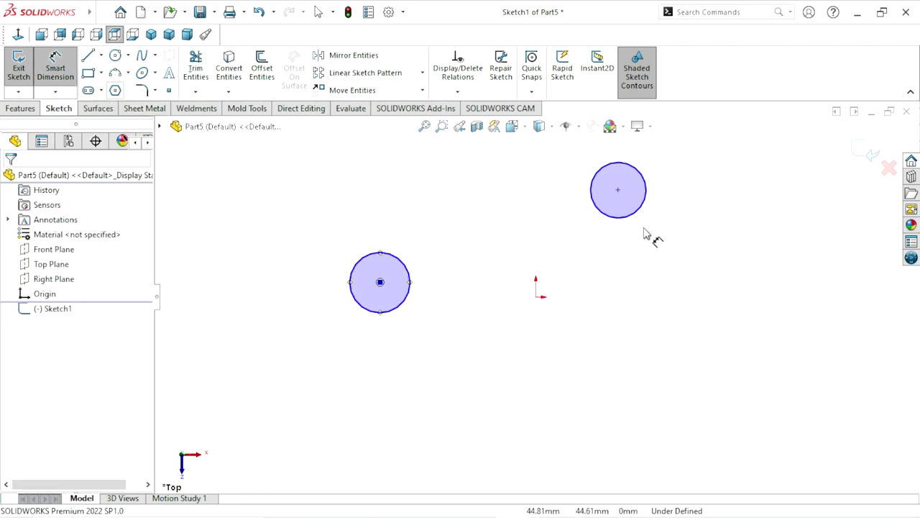
left_click(655, 189)
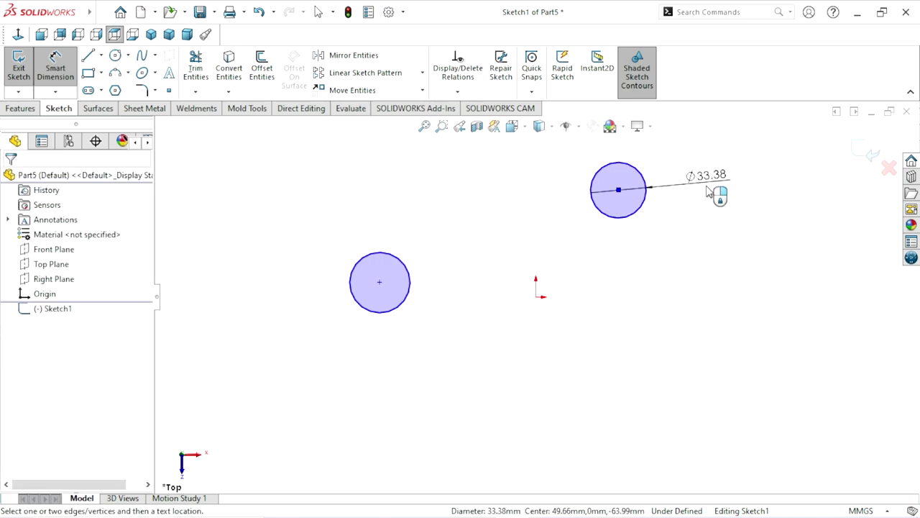
left_click(712, 192)
type("25")
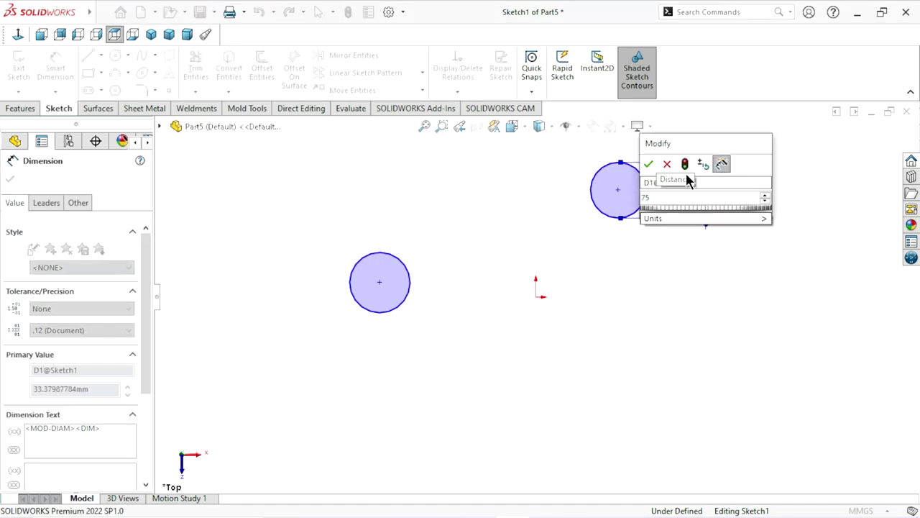
left_click(649, 164)
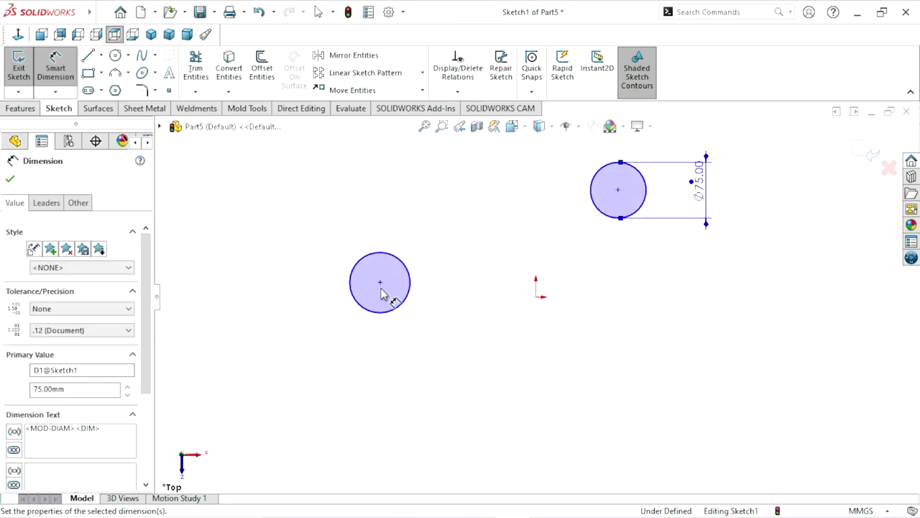
left_click(350, 280)
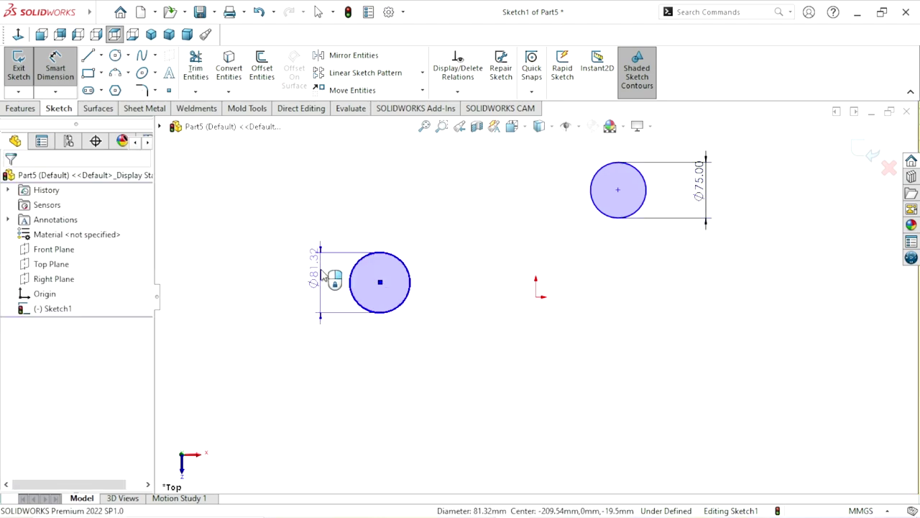
left_click(322, 272)
type("3")
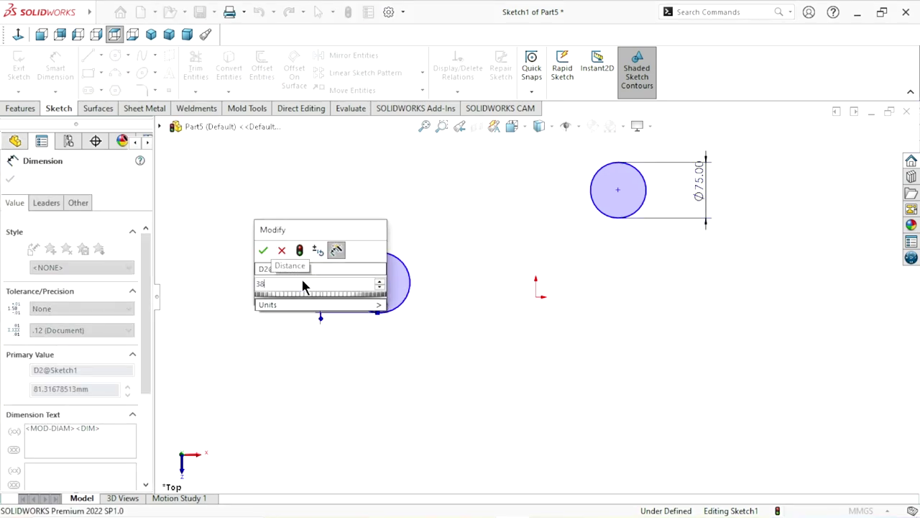
type("8")
left_click(265, 251)
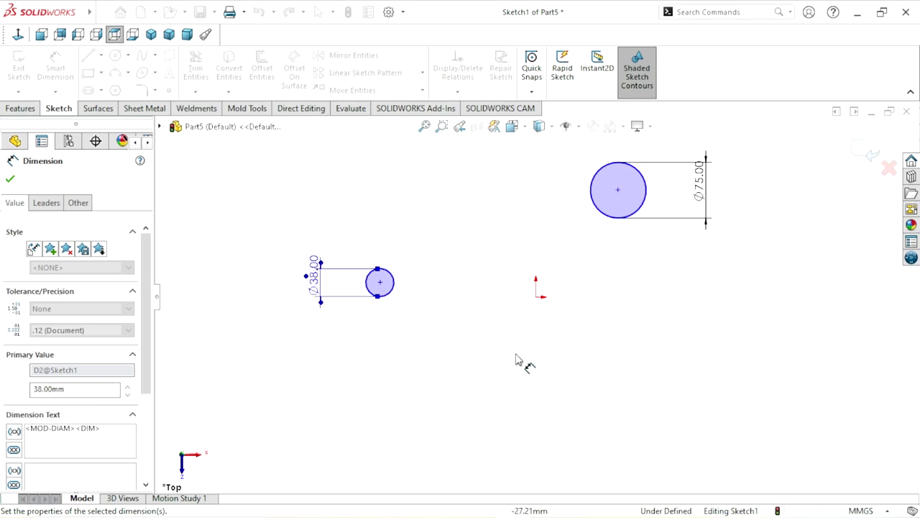
left_click(12, 180)
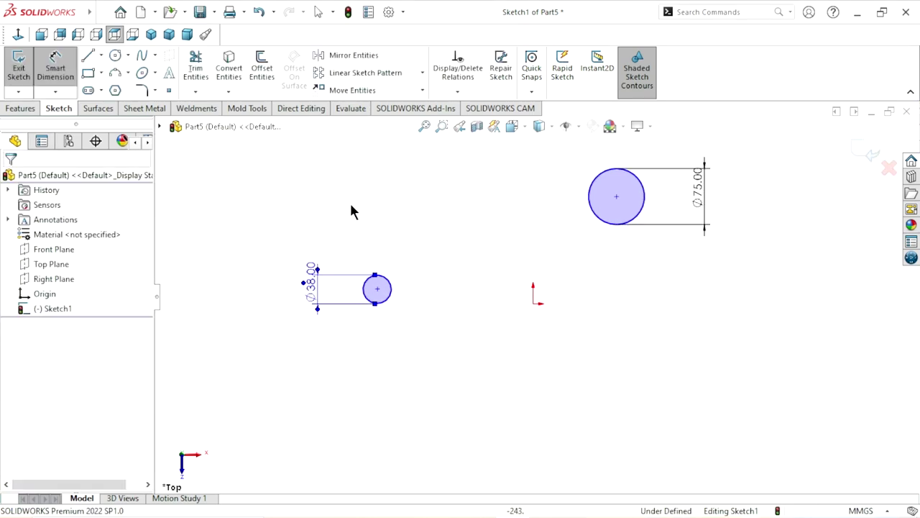
left_click(88, 57)
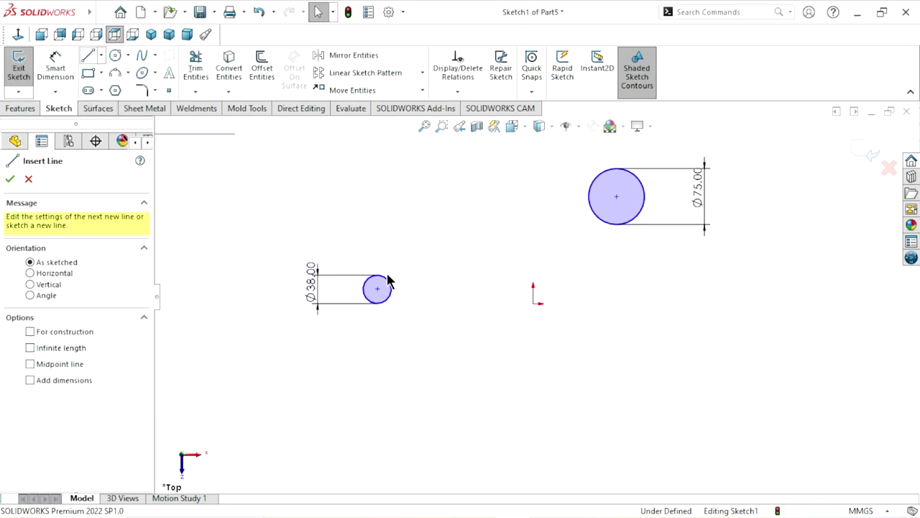
Draw a line chain from the Ø38 circle's bottom: sloped down-right, horizontal, then up to the Ø75 circle
scroll(387, 310, "down", 2)
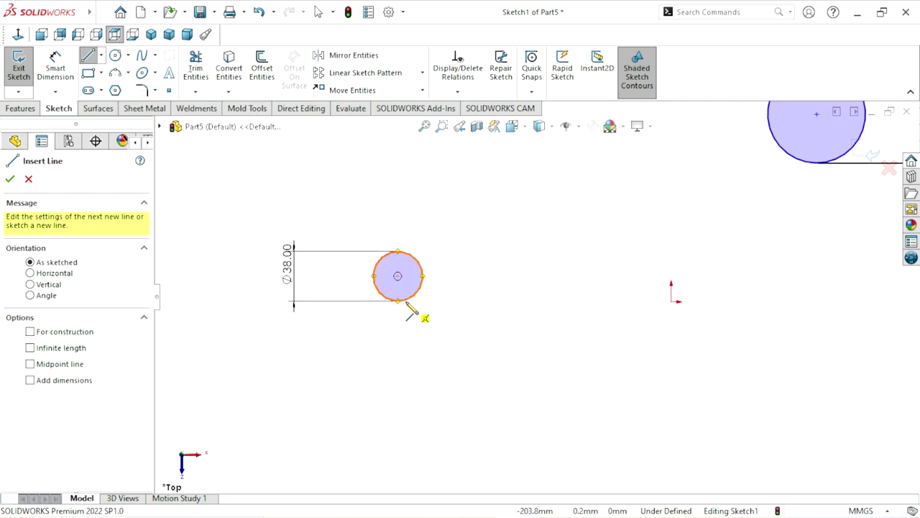
left_click(399, 301)
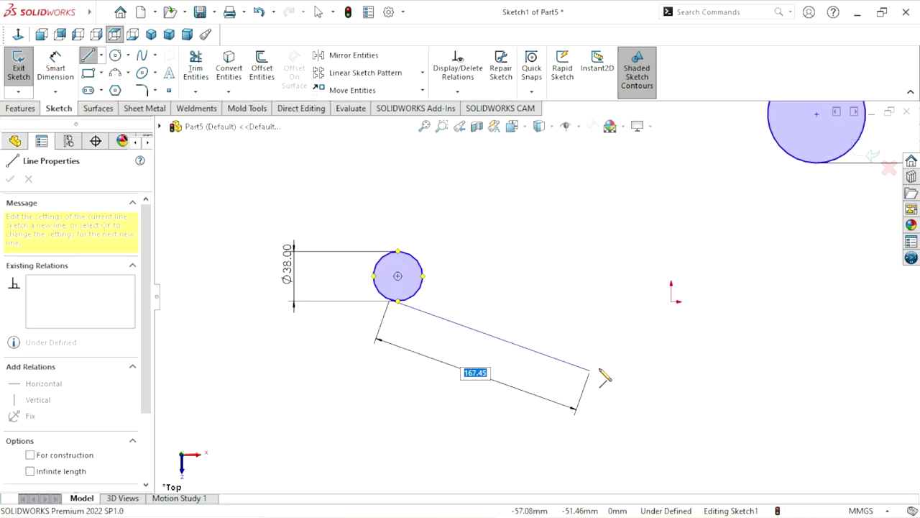
left_click(576, 358)
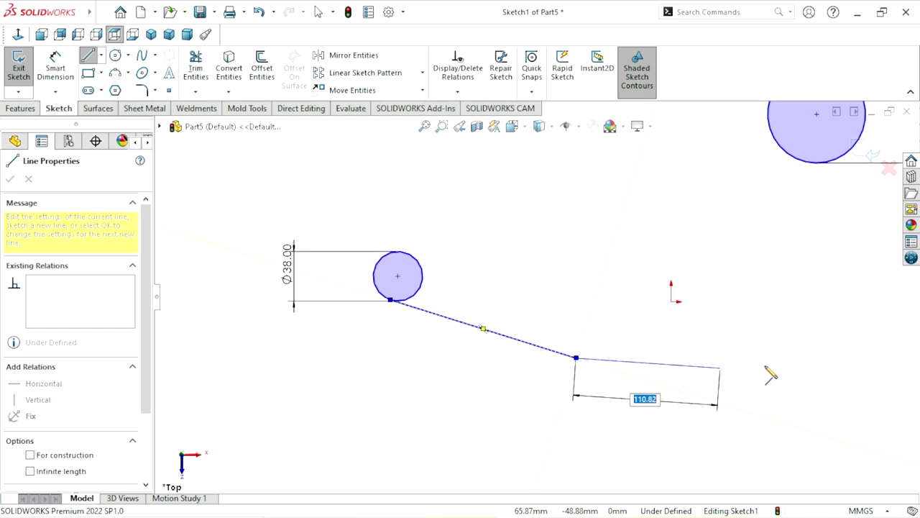
scroll(799, 374, "up", 2)
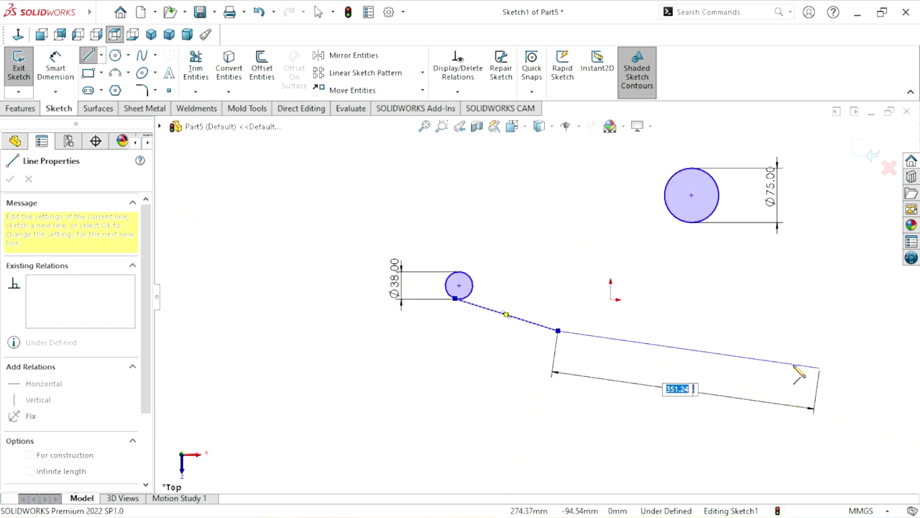
left_click(721, 331)
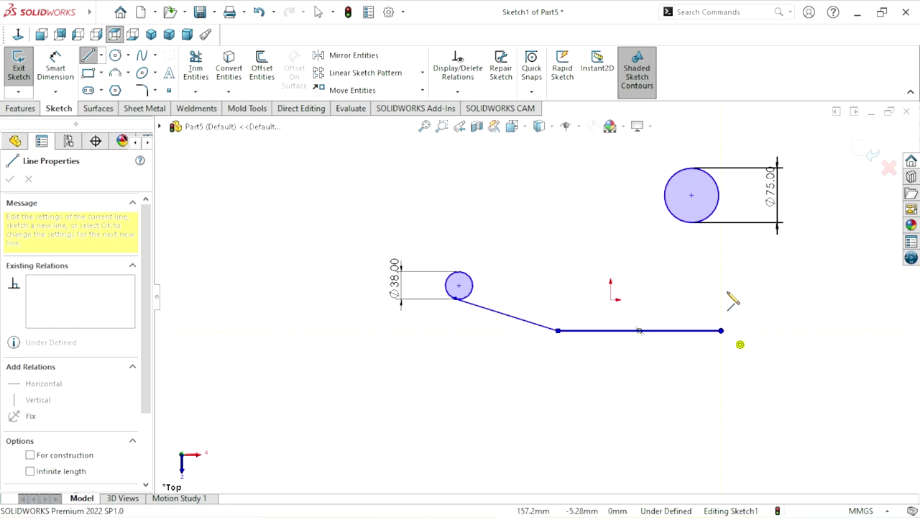
left_click(719, 205)
right_click(702, 241)
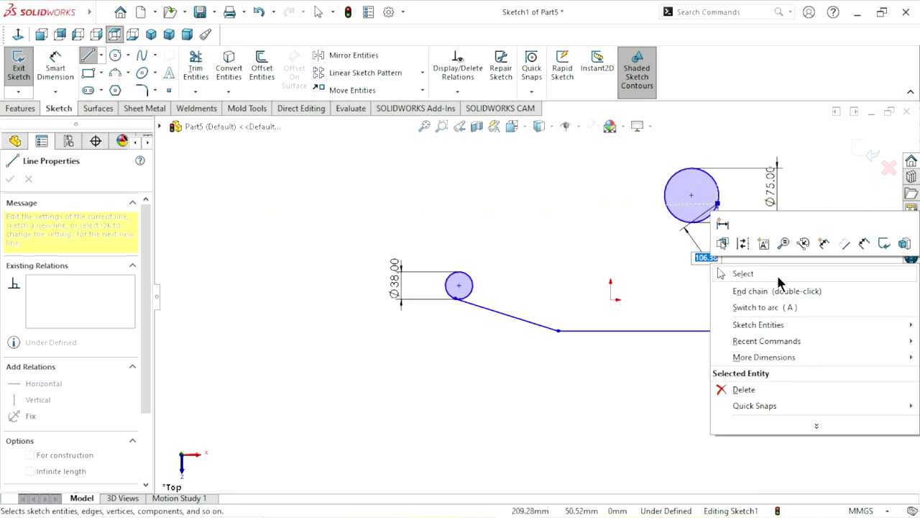
left_click(730, 273)
Add a Vertical relation to the right-hand line
scroll(690, 315, "up", 2)
scroll(635, 283, "up", 1)
key("Escape")
left_click(663, 291)
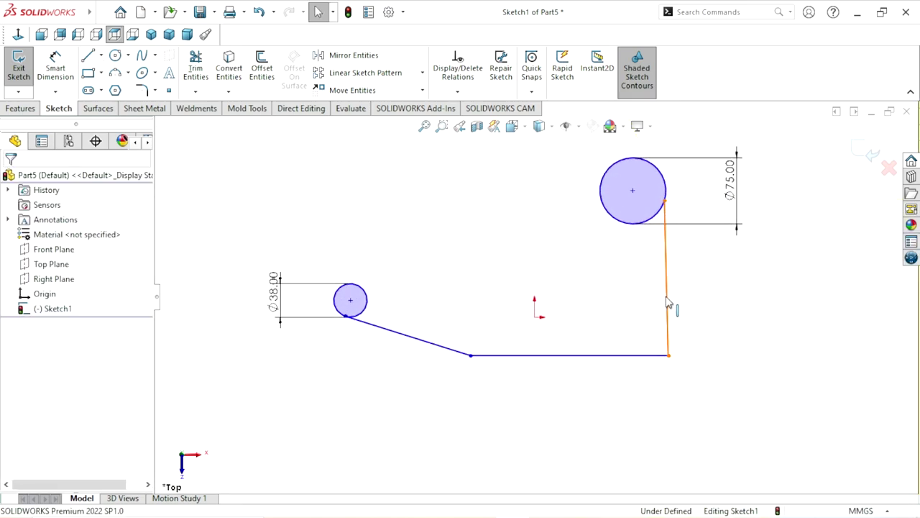
left_click(726, 236)
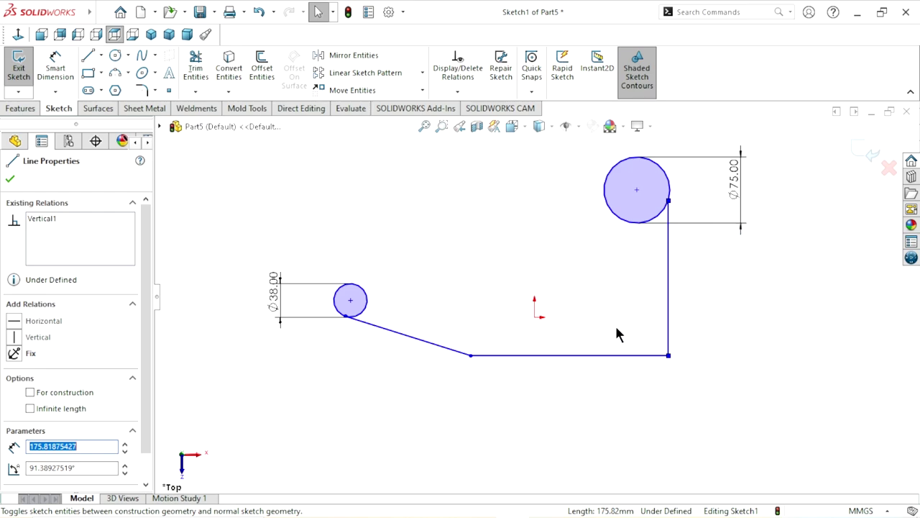
scroll(542, 298, "down", 2)
scroll(494, 307, "up", 2)
scroll(493, 308, "down", 1)
scroll(499, 312, "up", 1)
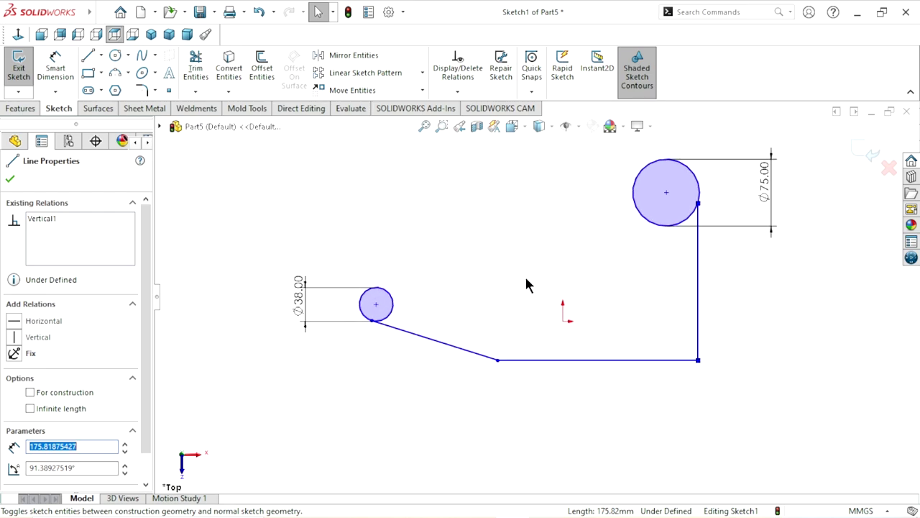
Close the outline's top with a horizontal line off the Ø38 circle and a tangent arc to the Ø75 circle
left_click(88, 56)
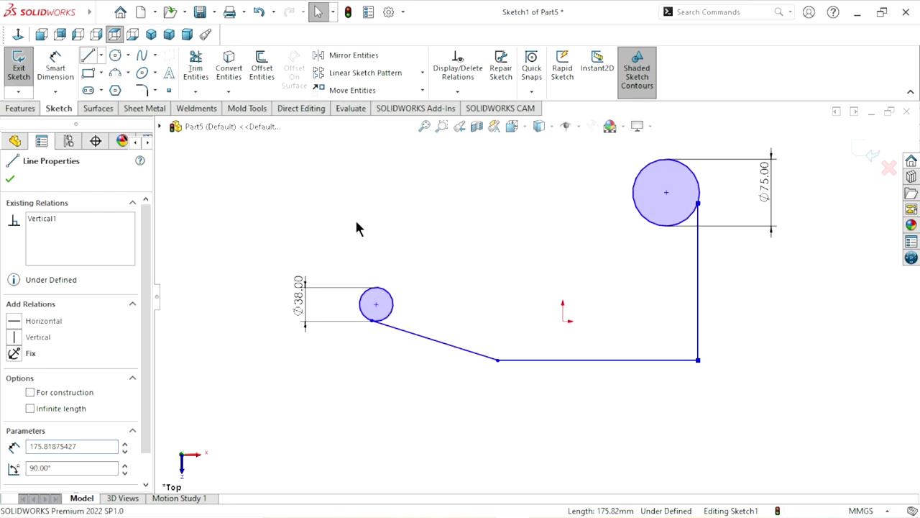
left_click(375, 287)
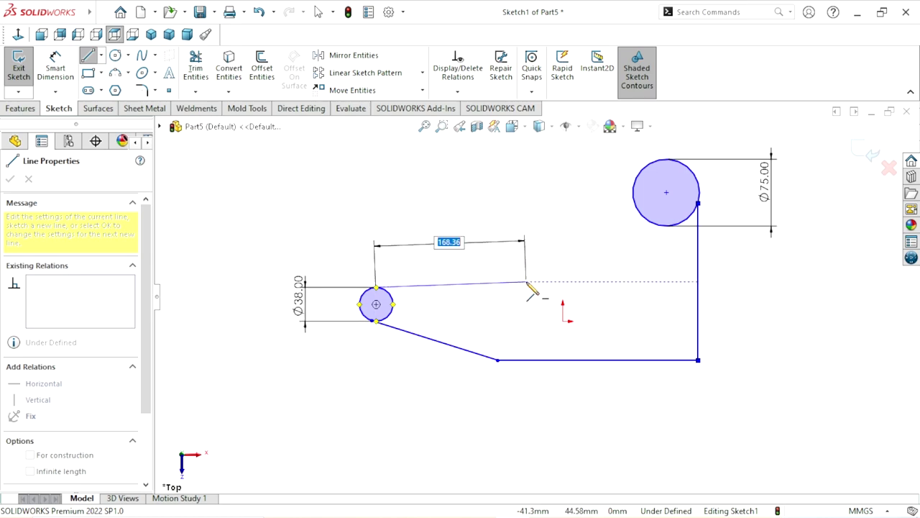
left_click(527, 287)
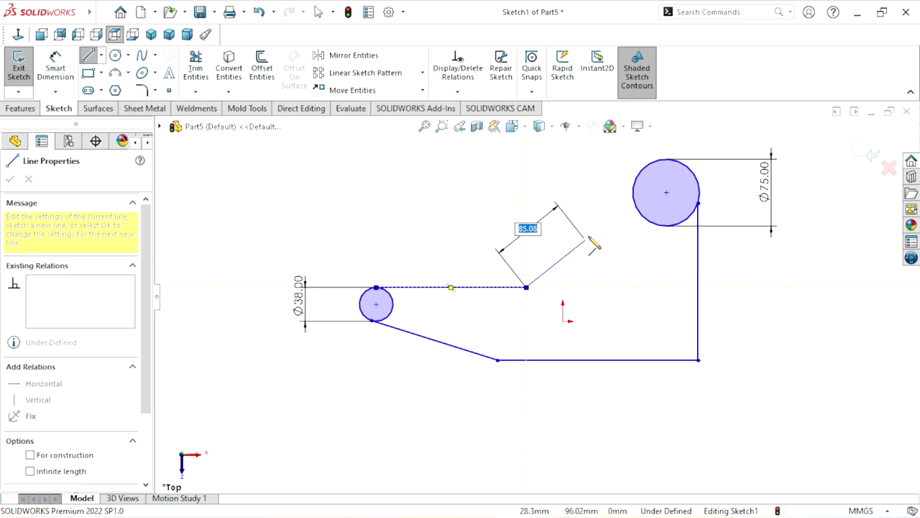
key("a")
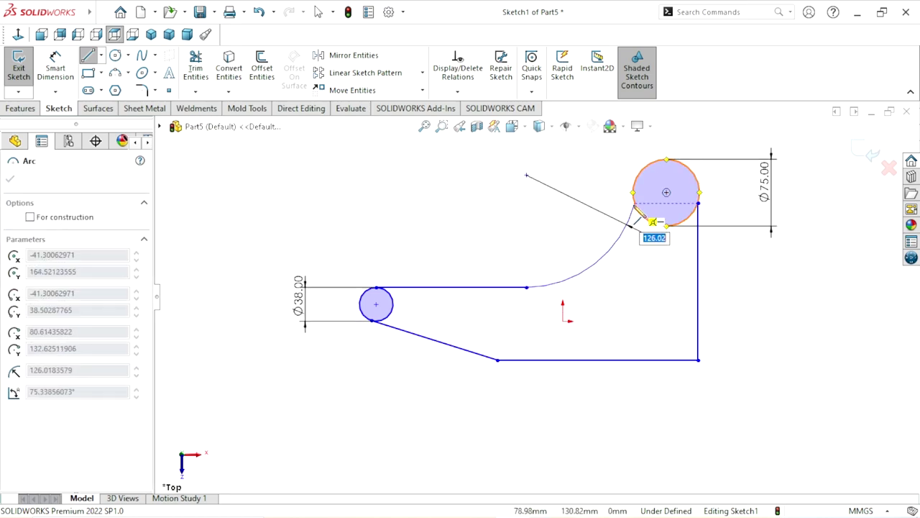
left_click(634, 206)
right_click(574, 201)
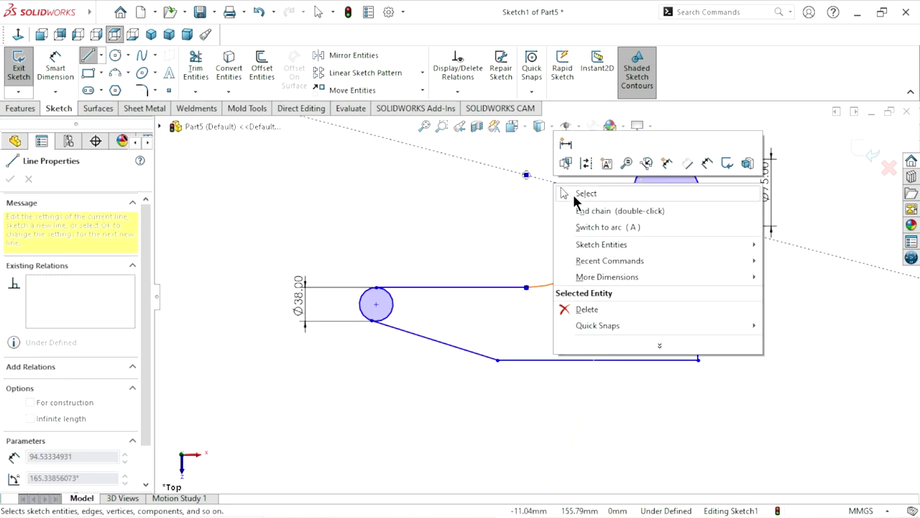
left_click(579, 194)
scroll(567, 339, "up", 2)
scroll(611, 304, "up", 1)
scroll(610, 303, "down", 3)
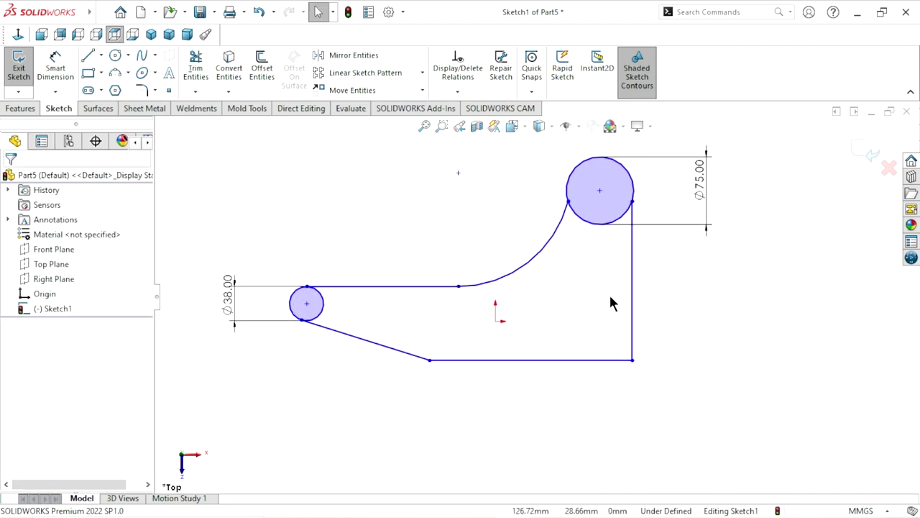
left_click(62, 78)
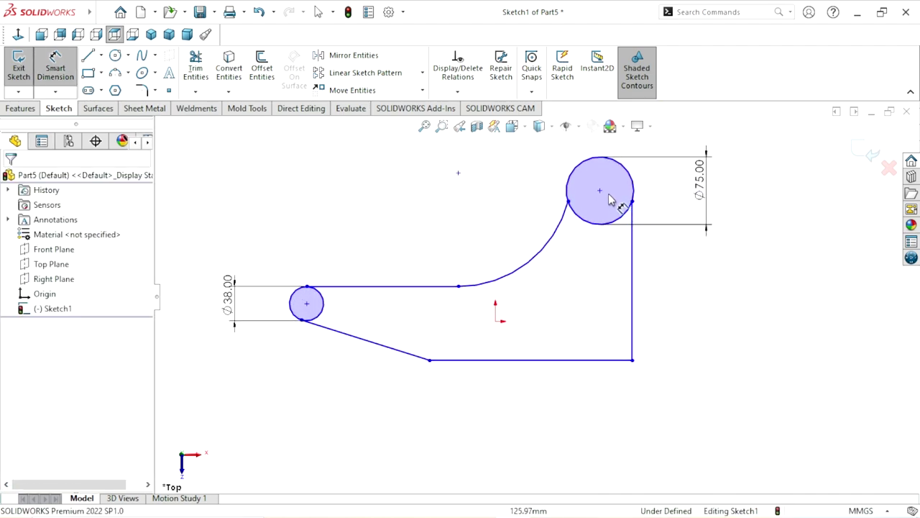
Set the vertical distance from the Ø75 centre to the bottom line to 140 mm
left_click(599, 192)
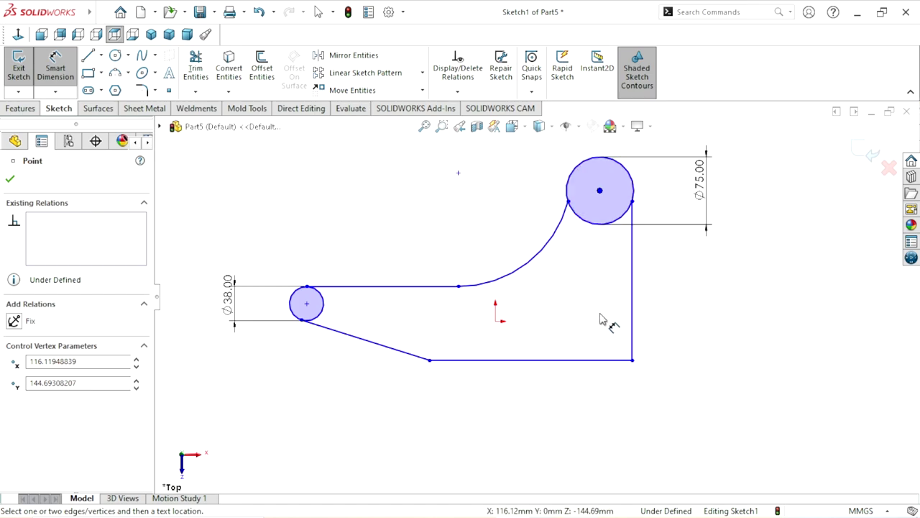
left_click(609, 359)
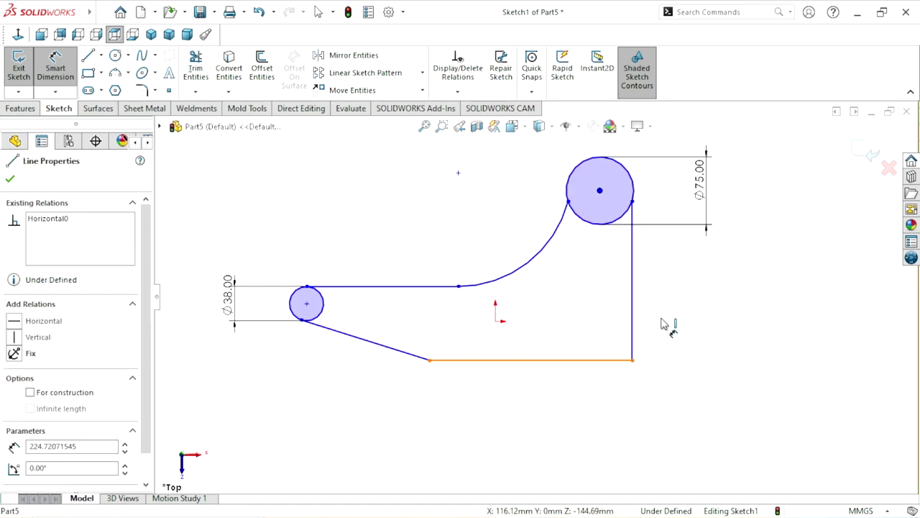
left_click(687, 309)
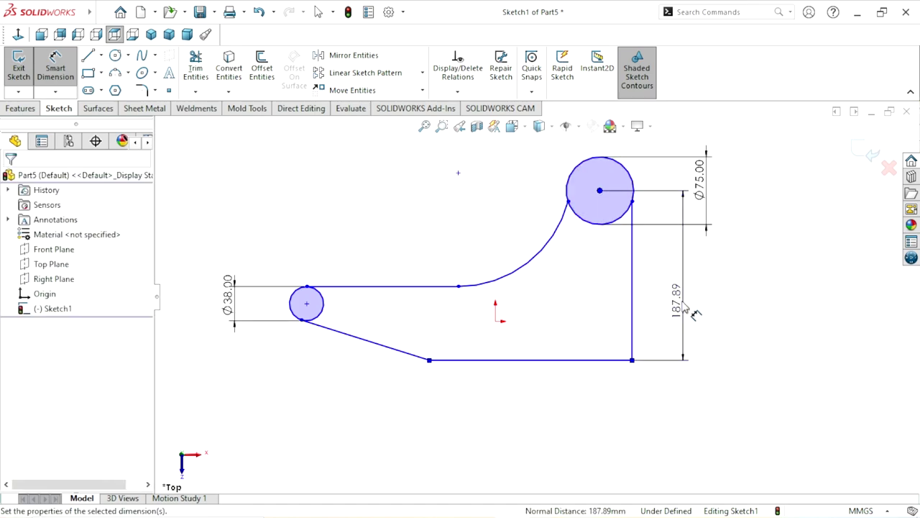
type("140")
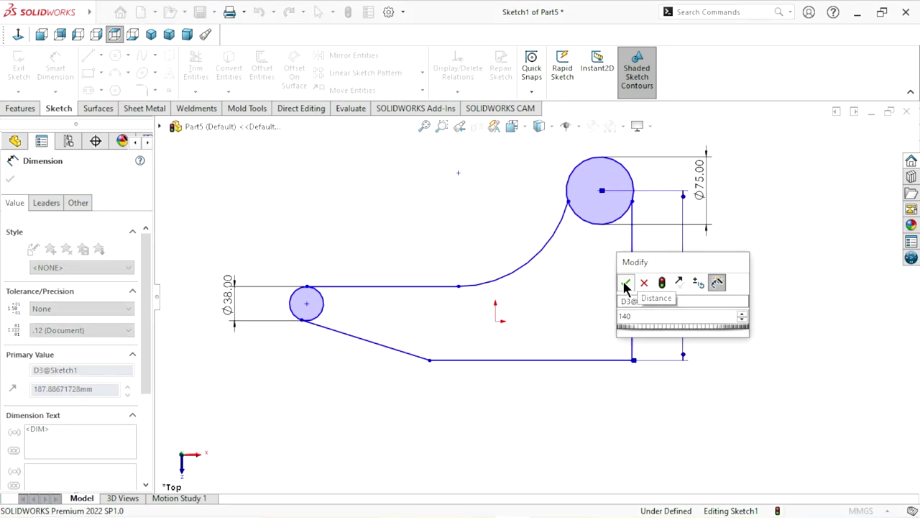
left_click(625, 282)
scroll(507, 381, "up", 1)
scroll(456, 335, "down", 2)
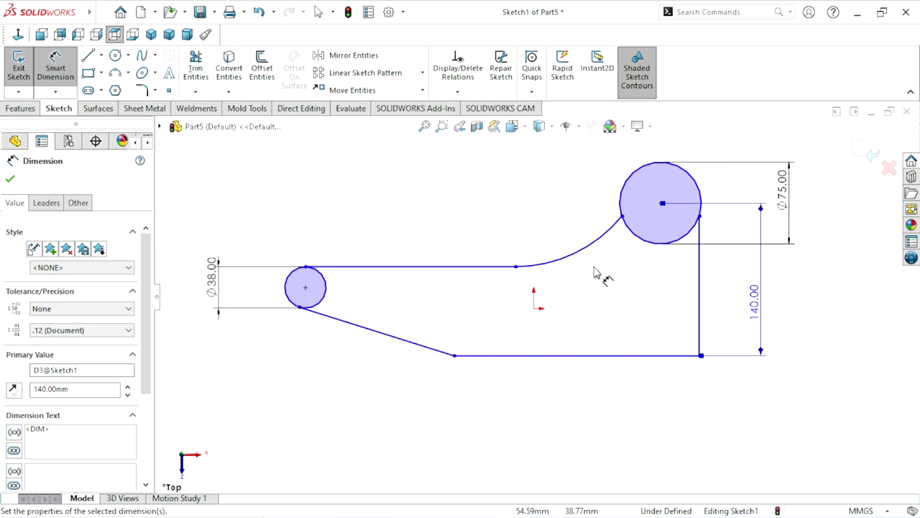
Dimension the arc as R89 and the origin-to-Ø75-centre horizontal distance as 146 mm
left_click(566, 259)
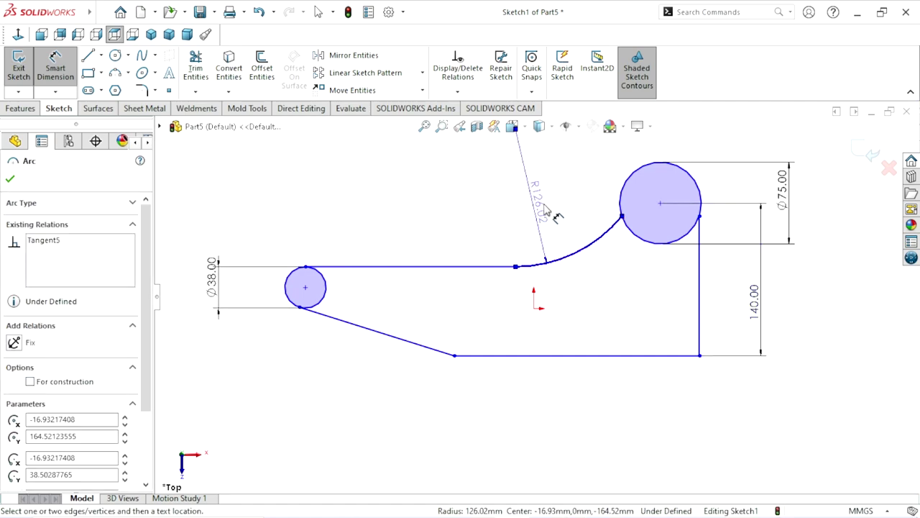
left_click(550, 209)
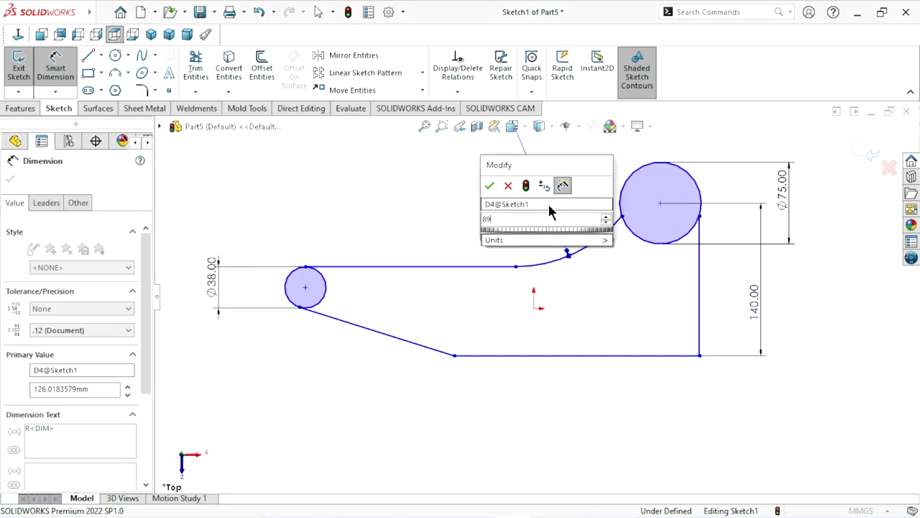
type("89")
left_click(490, 186)
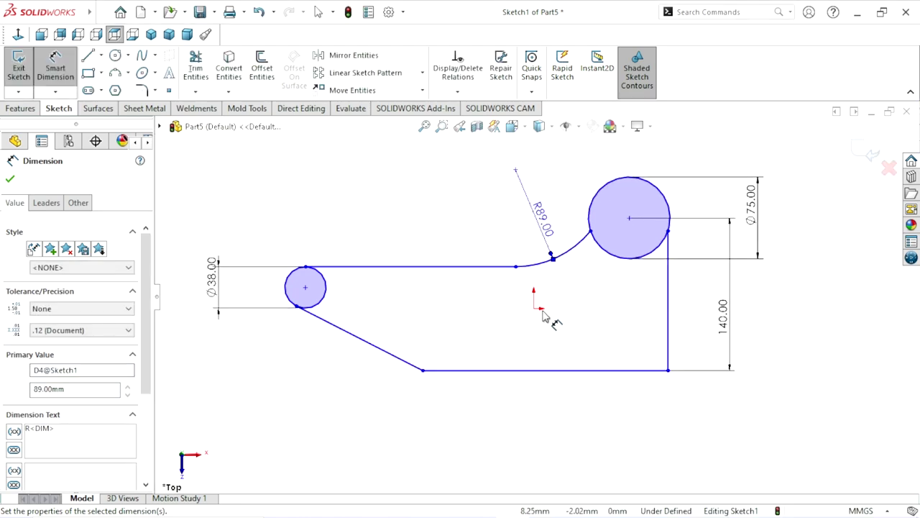
scroll(475, 315, "down", 1)
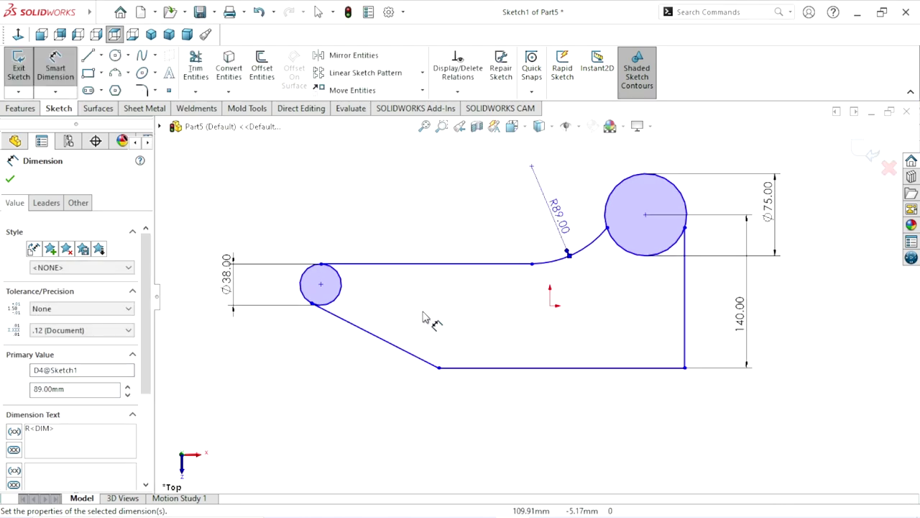
left_click(551, 307)
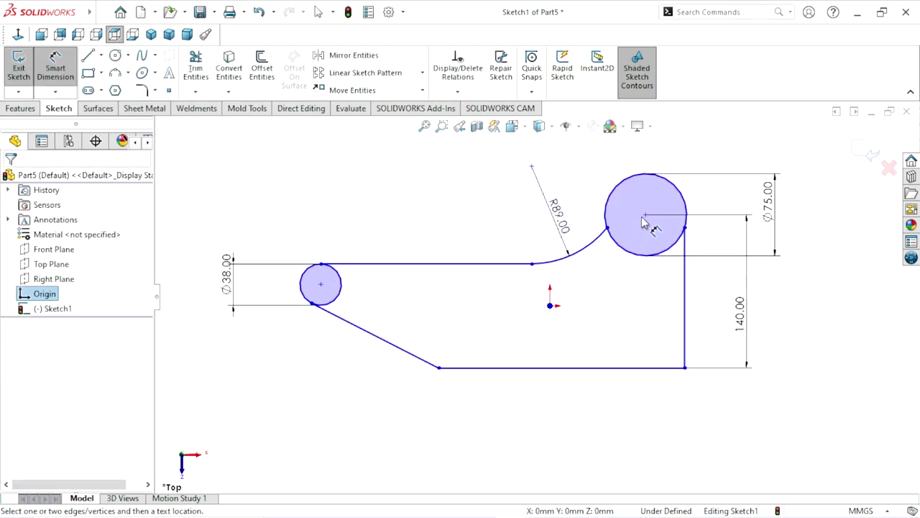
left_click(646, 217)
left_click(618, 321)
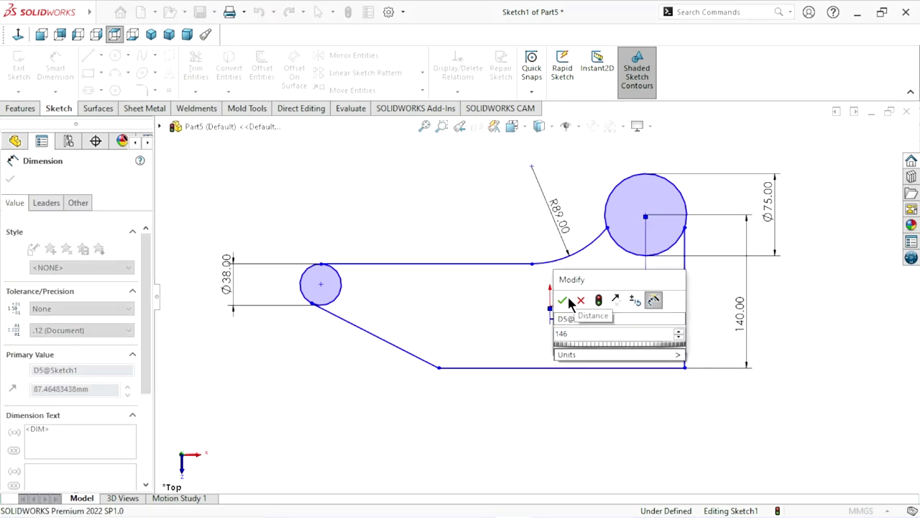
left_click(565, 301)
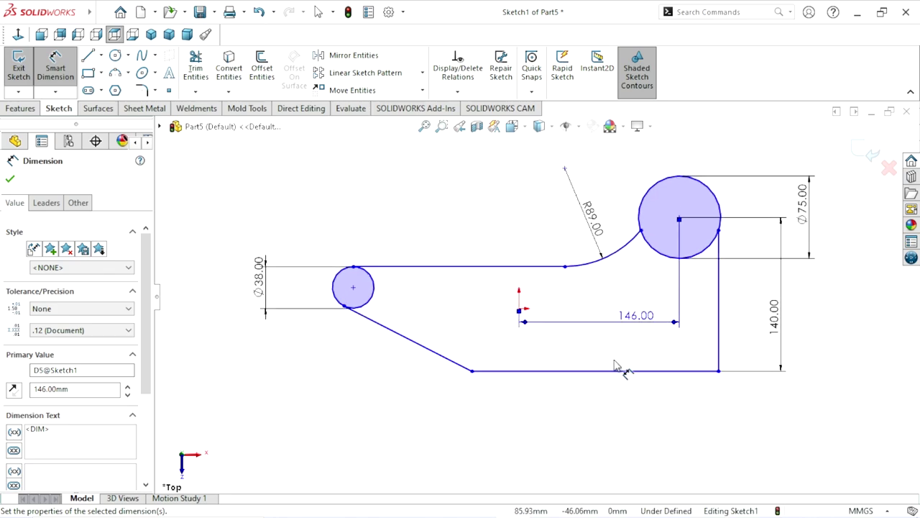
scroll(516, 356, "up", 1)
scroll(590, 344, "down", 1)
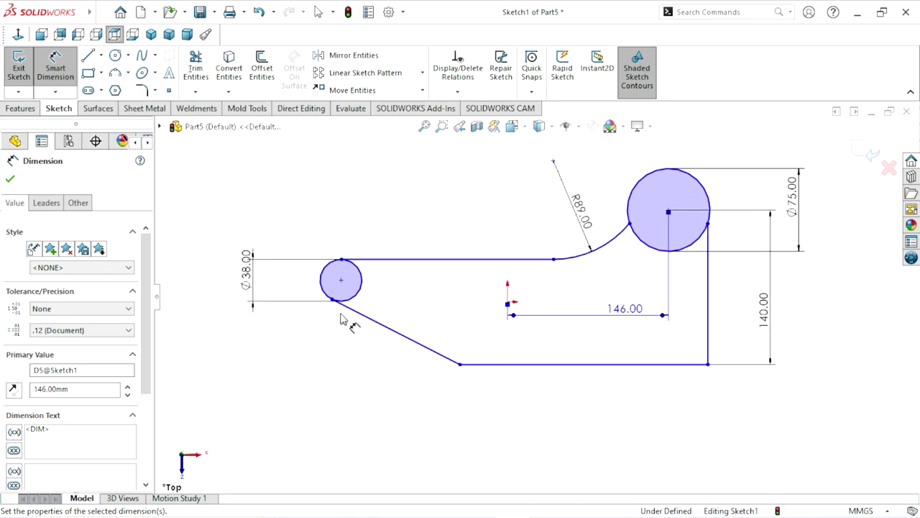
left_click(10, 180)
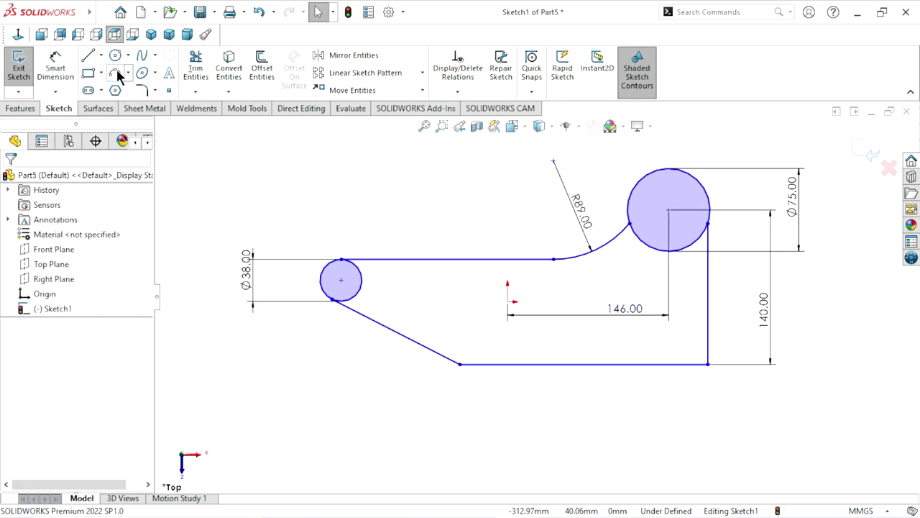
Fillet the corner between the bottom line and the right vertical line with R19
left_click(143, 90)
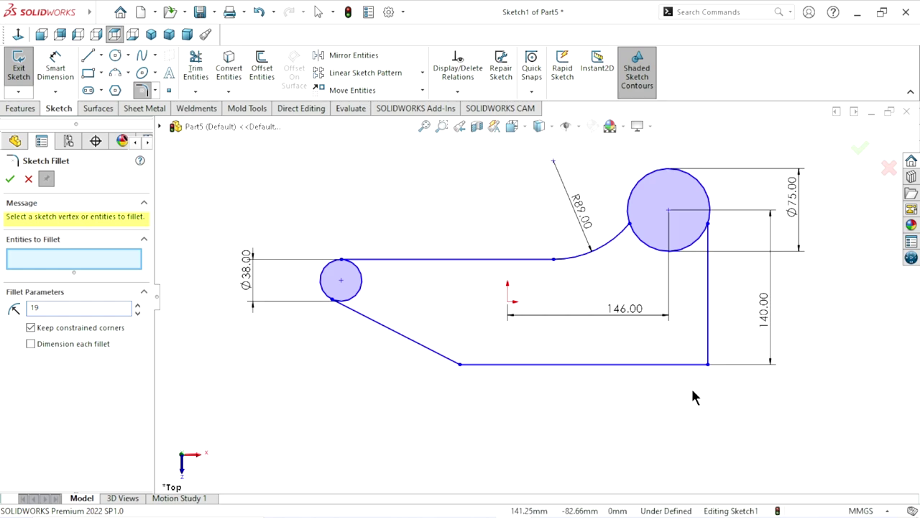
left_click(710, 366)
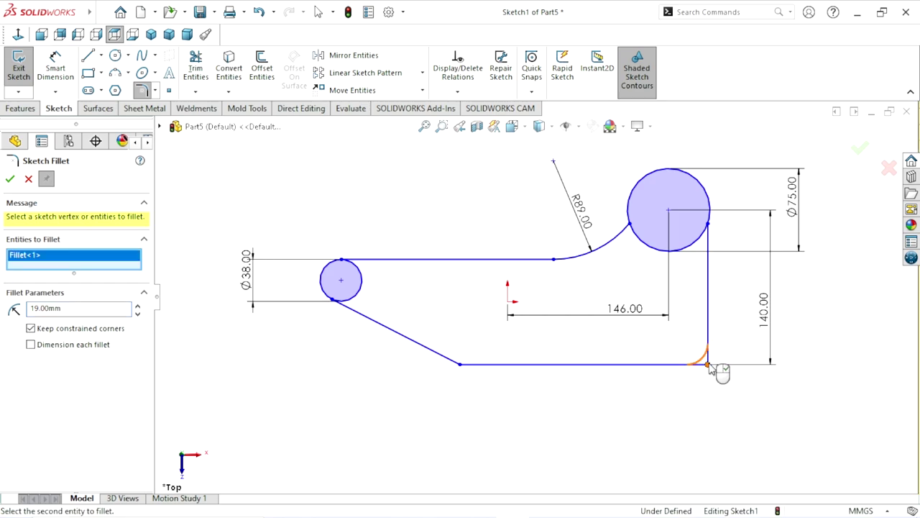
left_click(10, 179)
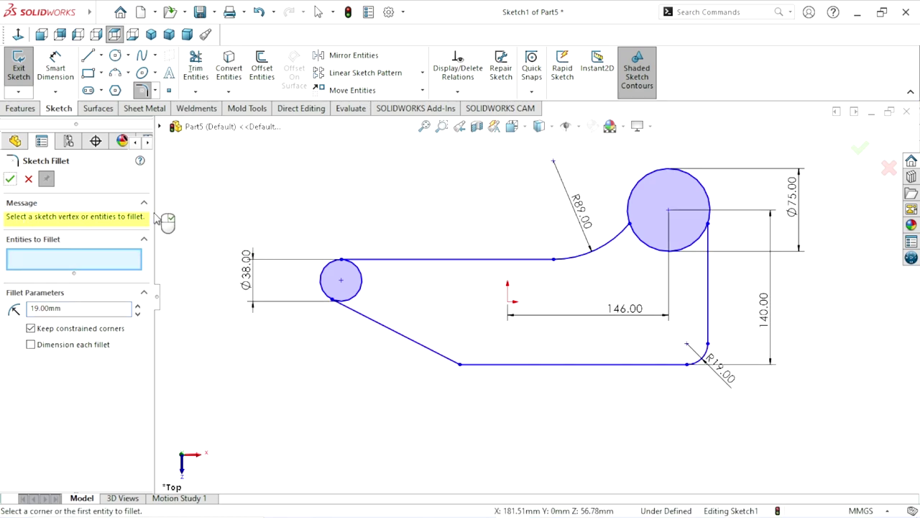
left_click(29, 179)
left_click(62, 74)
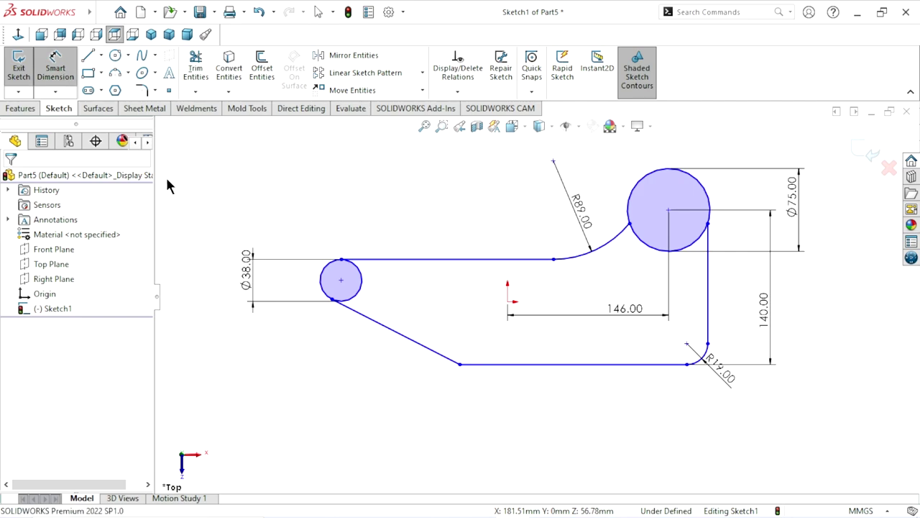
Dimension the overall width from the Ø38 centre to the filleted corner as 241 mm
left_click(341, 279)
left_click(687, 344)
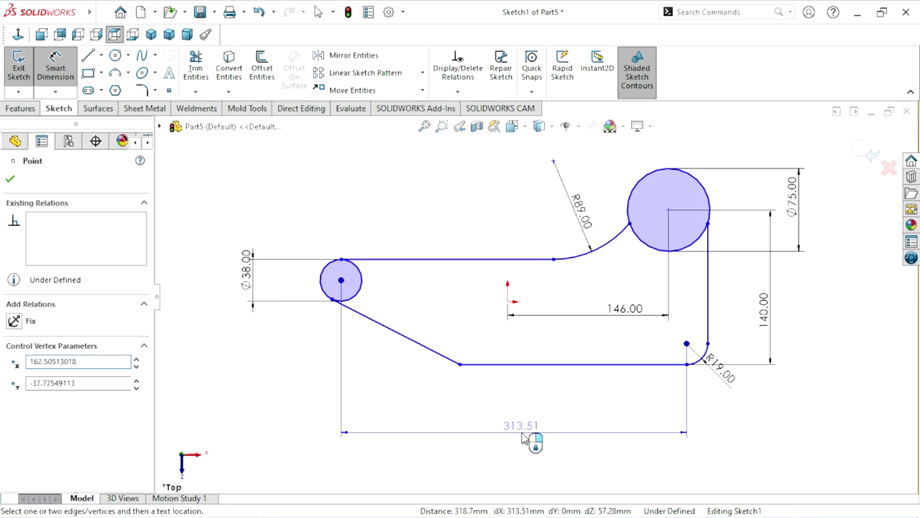
left_click(524, 439)
type("244")
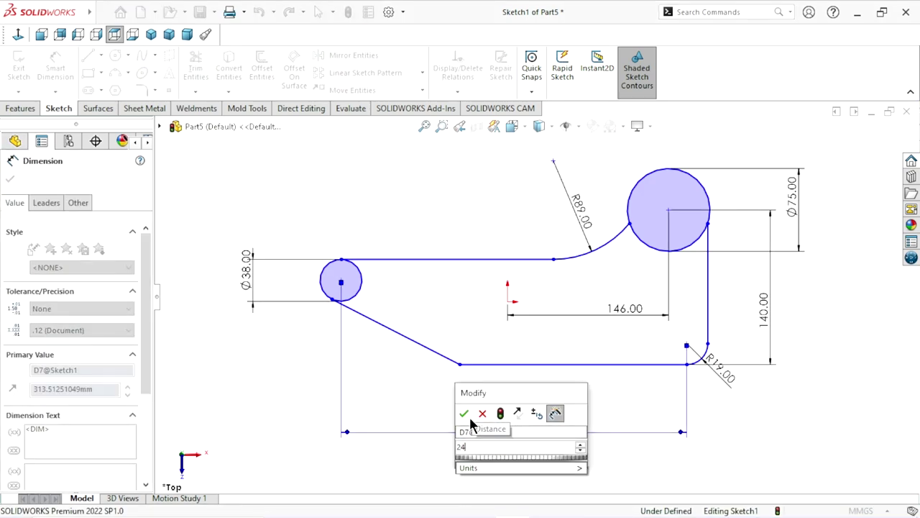
left_click(466, 414)
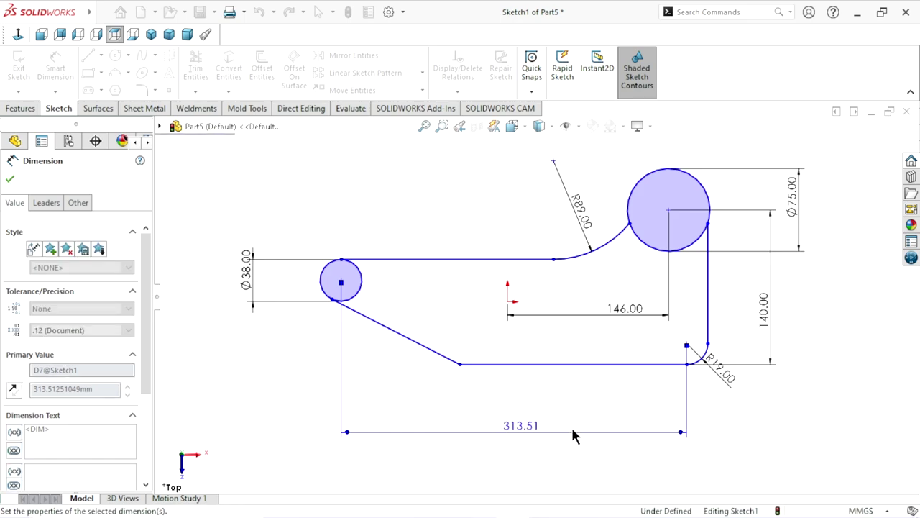
left_click(10, 178)
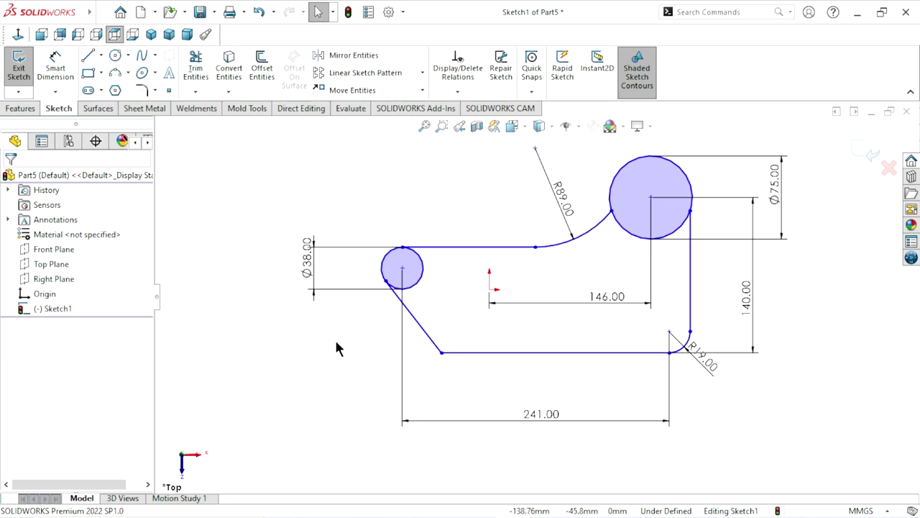
Add an 80 mm vertical distance between the top and bottom lines
left_click(58, 78)
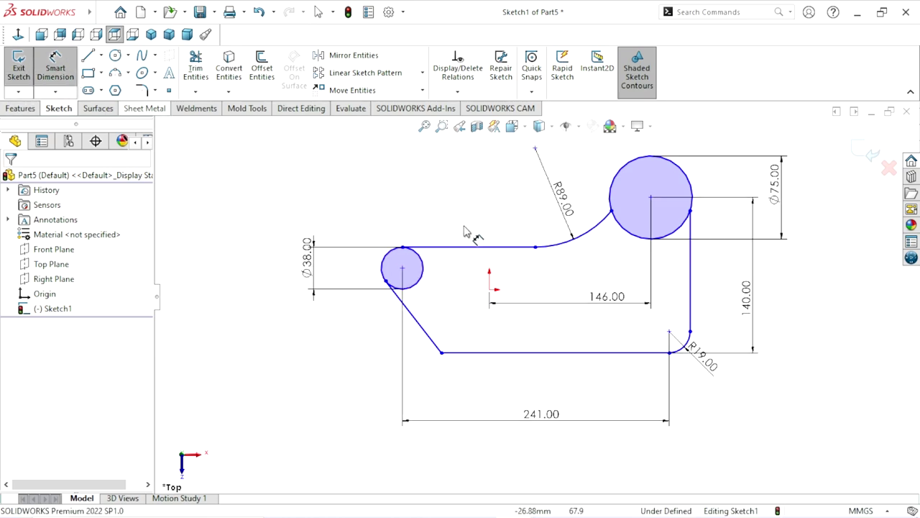
left_click(471, 352)
left_click(464, 247)
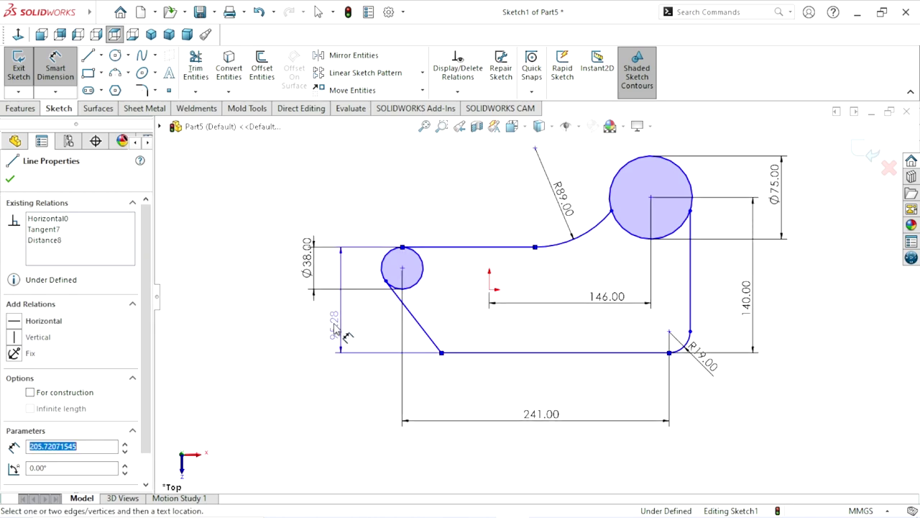
left_click(286, 321)
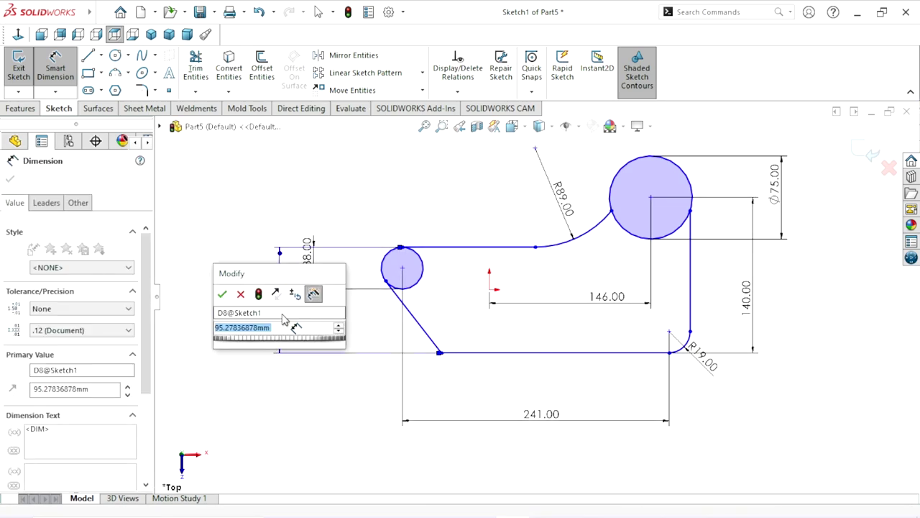
type("80")
left_click(223, 295)
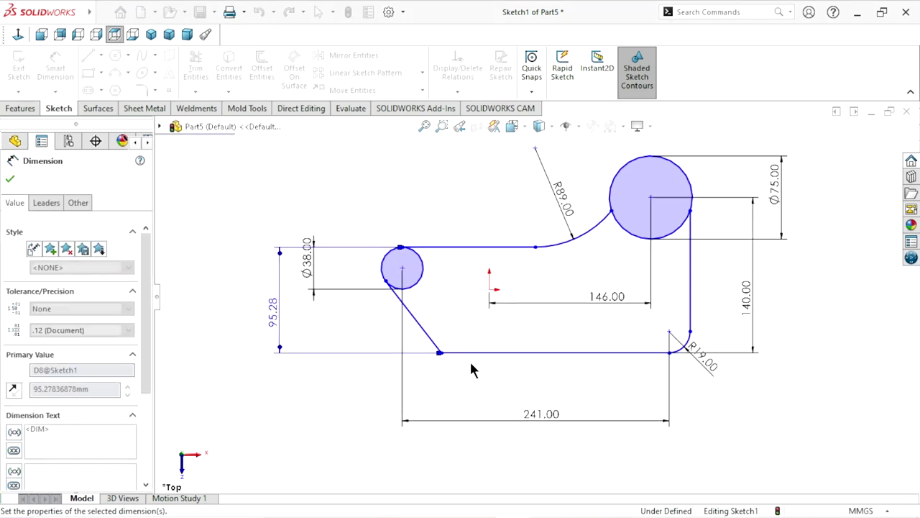
scroll(473, 370, "up", 3)
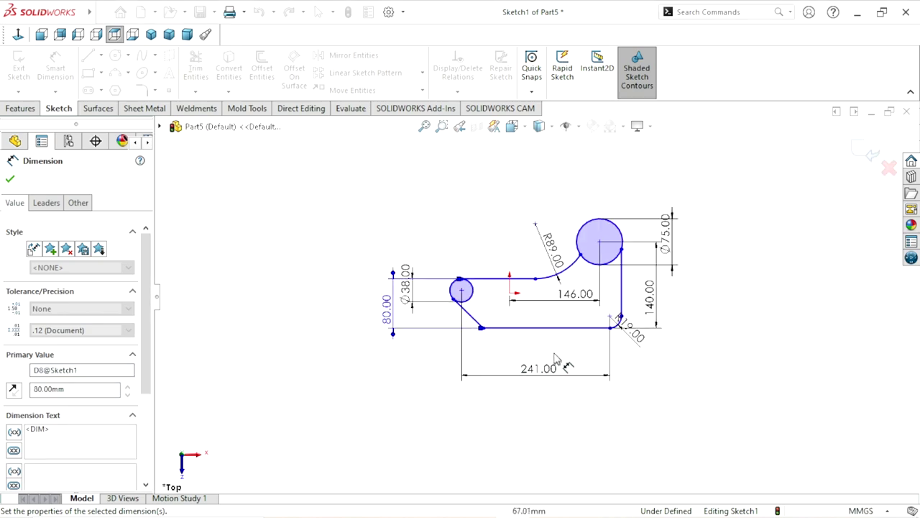
left_click(10, 181)
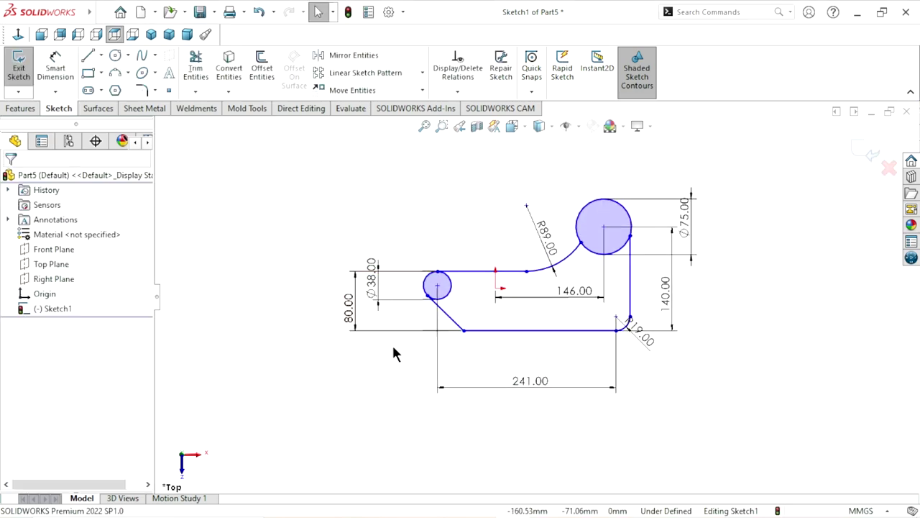
left_click(464, 332)
Align the slanted line's bottom point vertically with the top line's end point
left_click(526, 273, "ctrl")
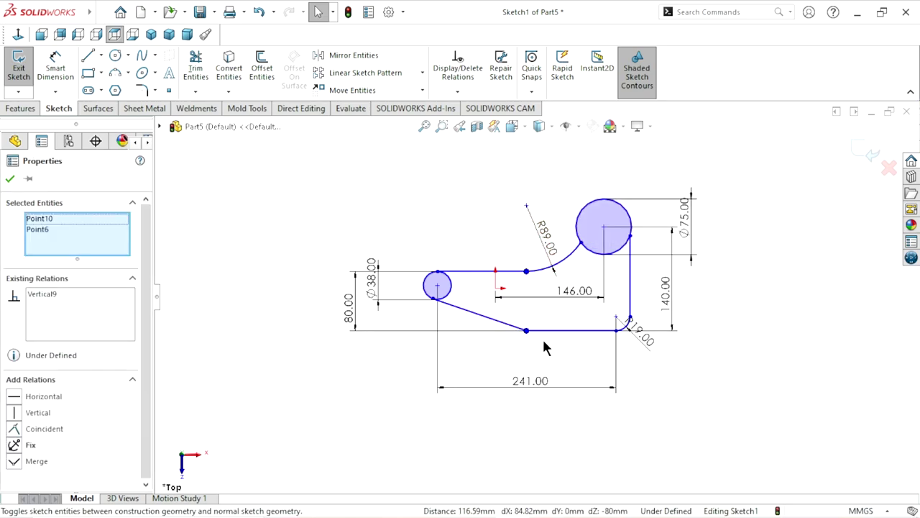
left_click(9, 179)
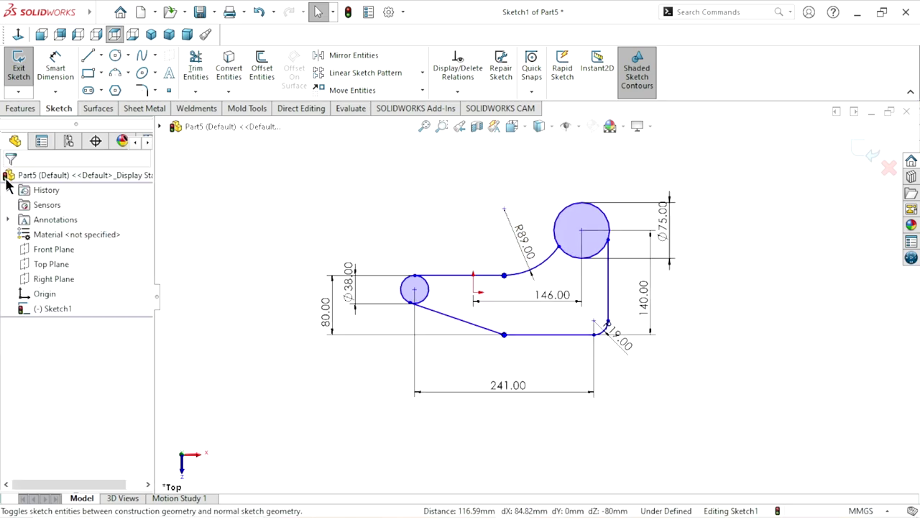
scroll(544, 324, "down", 2)
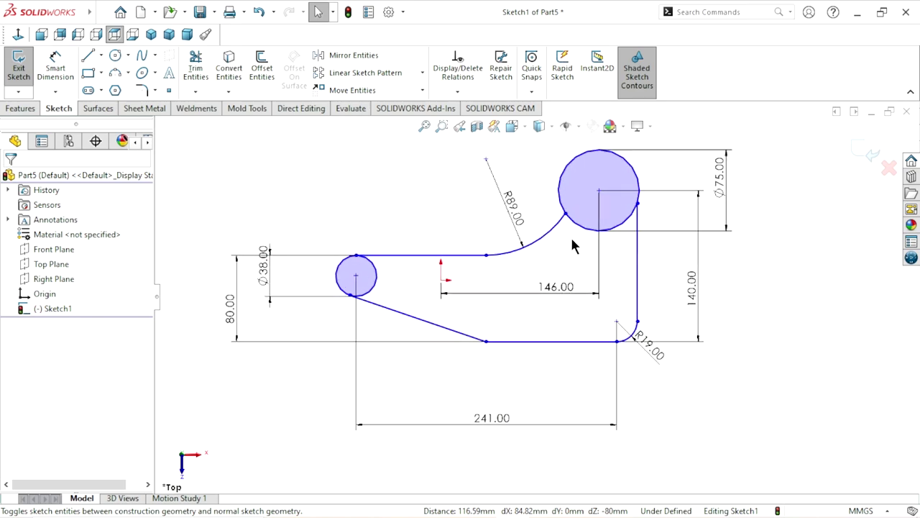
Make the R89 arc tangent to the Ø75 circle and the slanted line tangent to the Ø38 circle
left_click(558, 221)
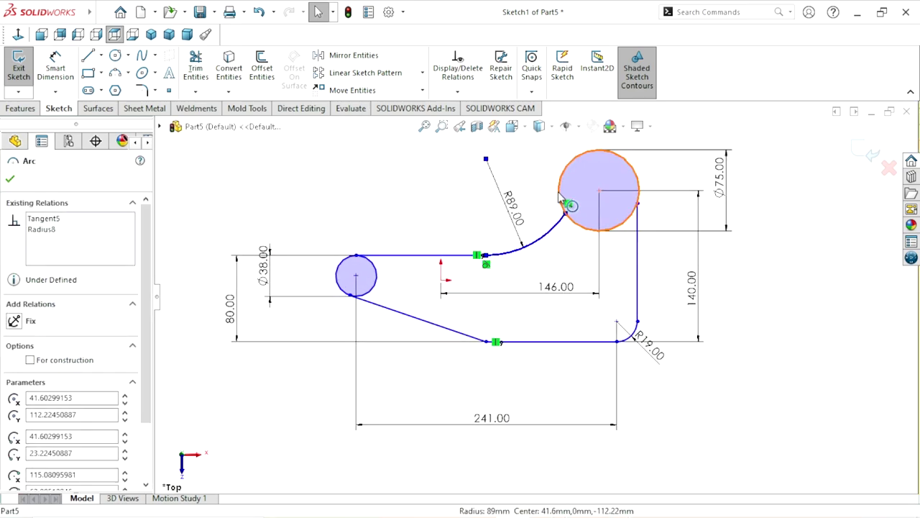
left_click(610, 151, "ctrl")
left_click(618, 133)
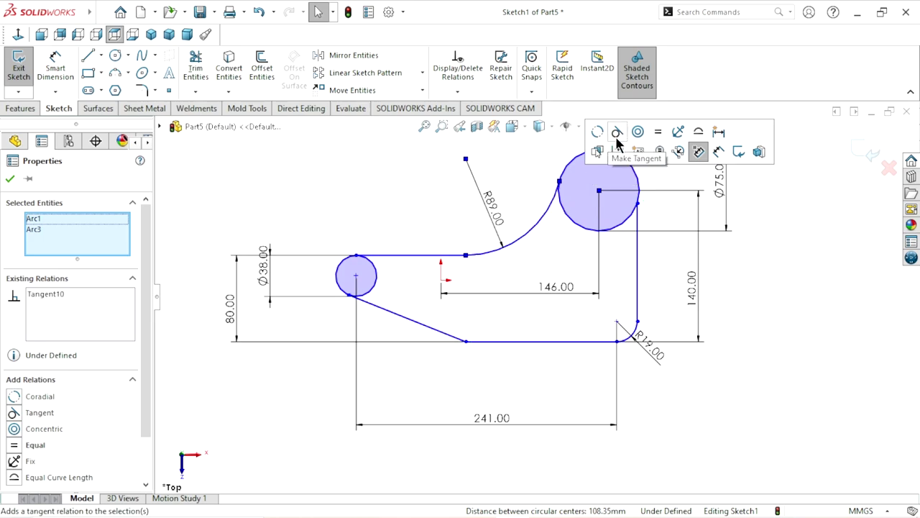
scroll(416, 327, "down", 2)
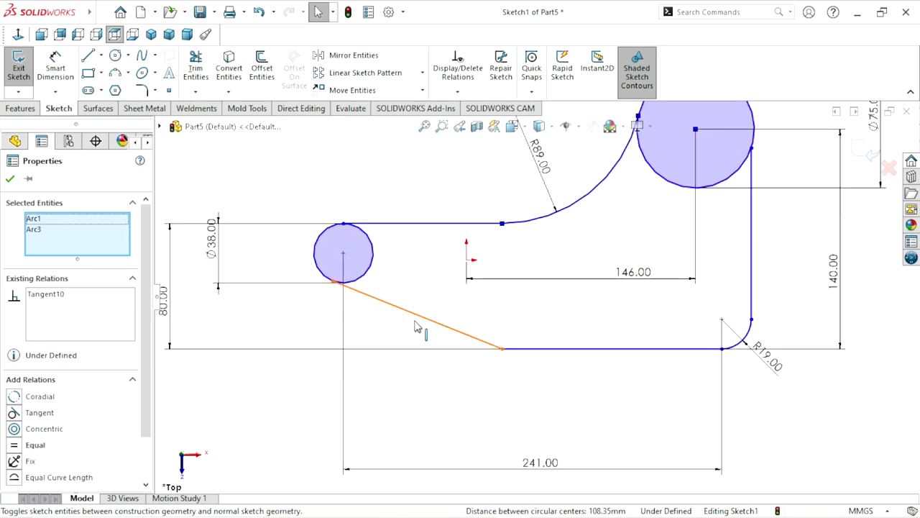
left_click(375, 300)
left_click(374, 265, "ctrl")
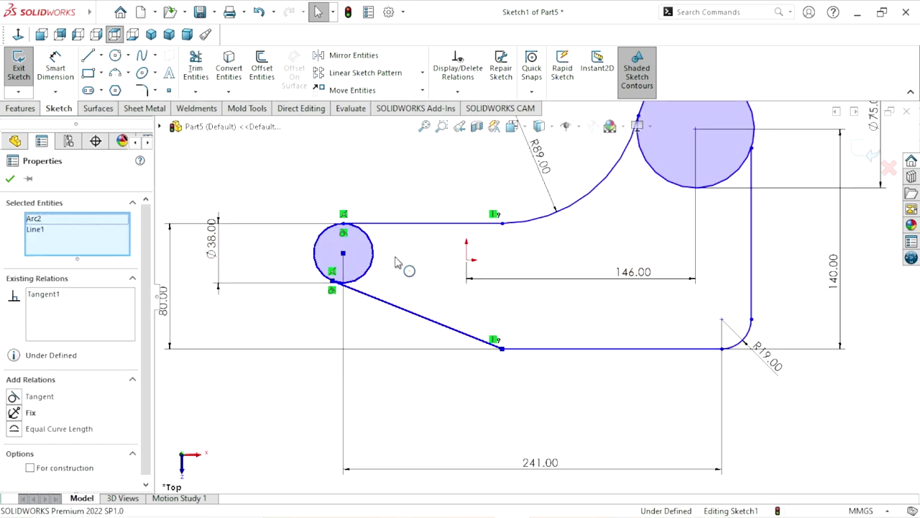
left_click(401, 219)
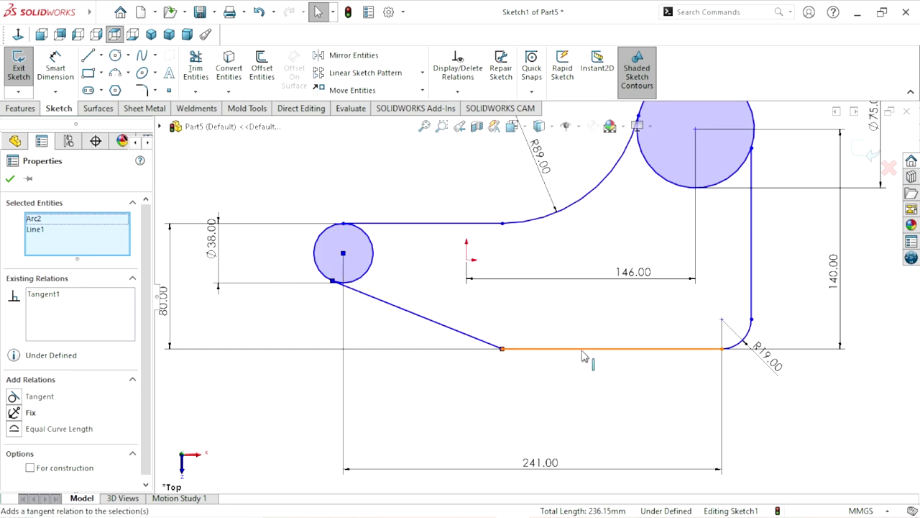
scroll(584, 356, "up", 1)
scroll(690, 230, "down", 3)
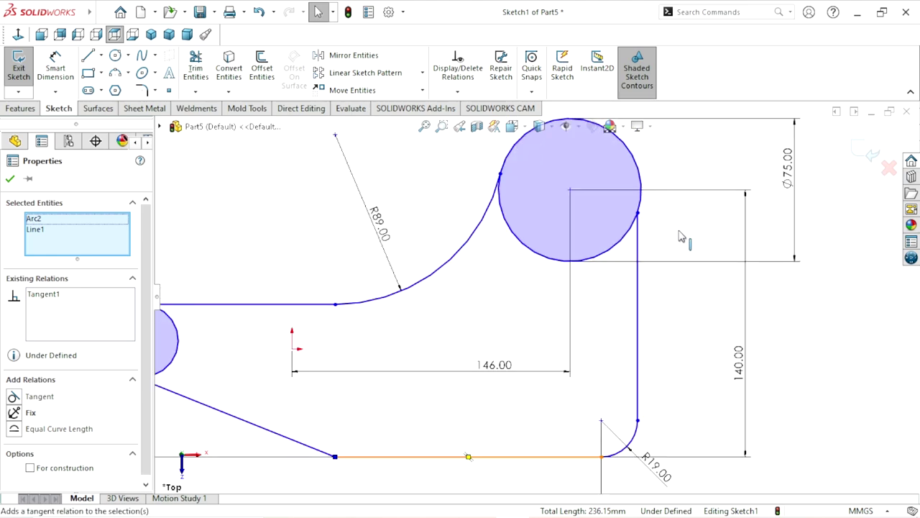
Make the right vertical line tangent to the Ø75 circle and move the 241 dimension closer
left_click(632, 252)
left_click(640, 205, "ctrl")
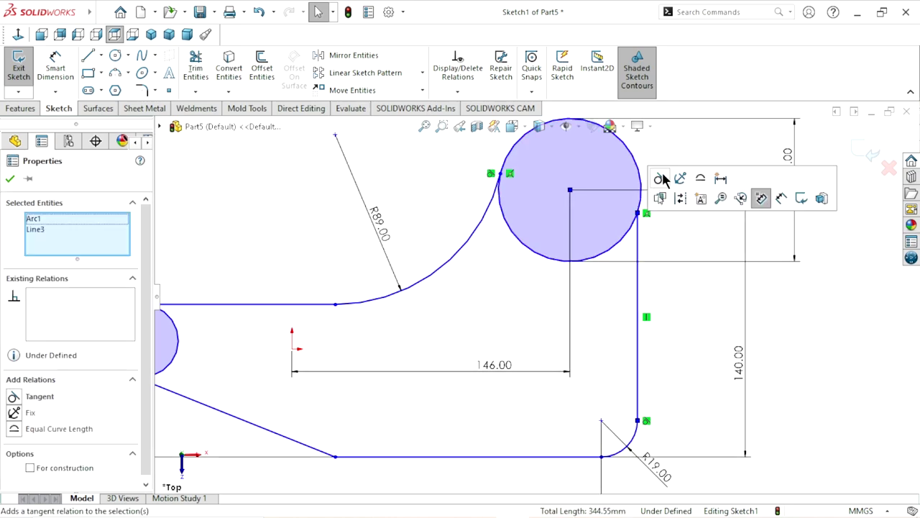
left_click(660, 179)
scroll(603, 326, "up", 1)
scroll(538, 346, "up", 1)
scroll(538, 346, "down", 2)
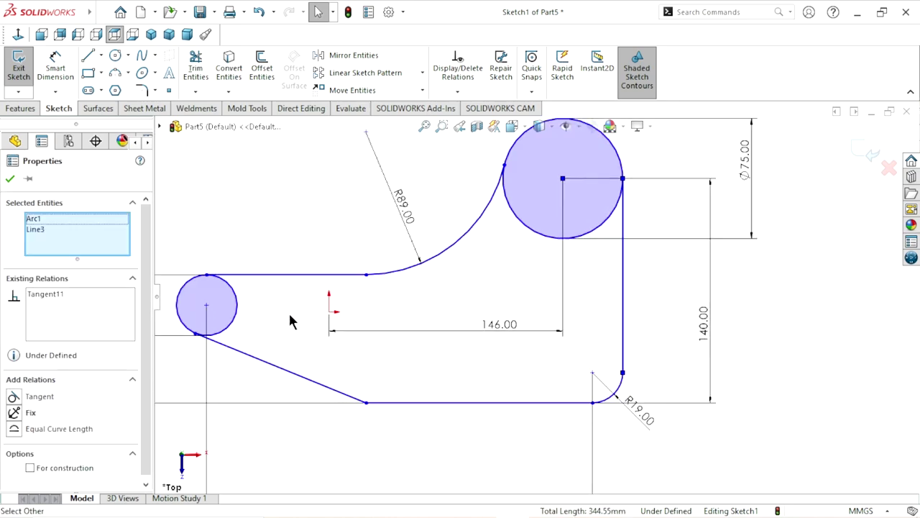
left_click(9, 179)
scroll(464, 256, "up", 3)
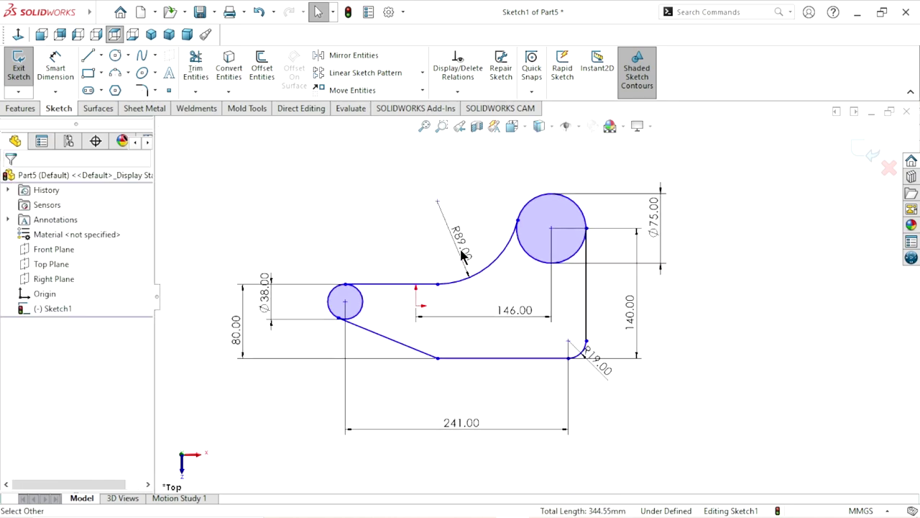
scroll(463, 256, "down", 2)
left_click_drag(466, 461, 461, 431)
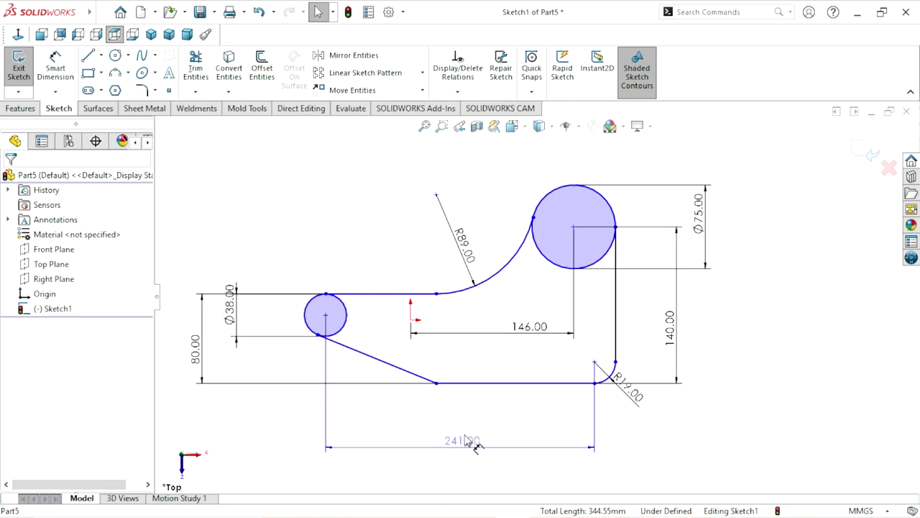
Add a horizontal dimension from the Ø38 centre to the slanted line's lower end, then discard it as over-defining
left_click(689, 427)
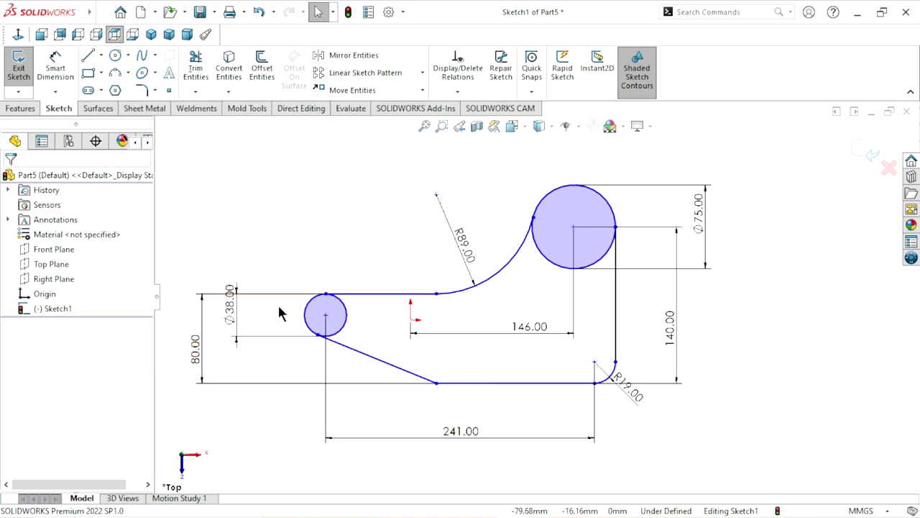
left_click(55, 69)
left_click(326, 315)
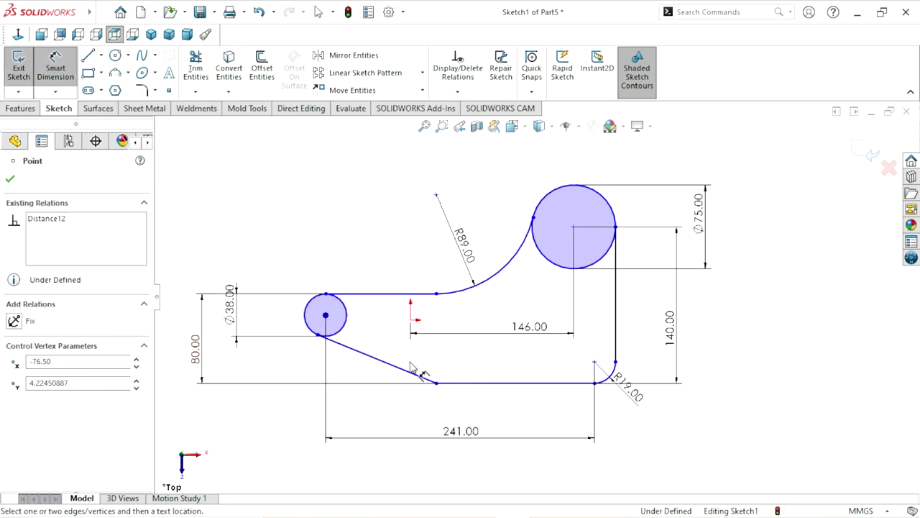
left_click(436, 384)
left_click(383, 414)
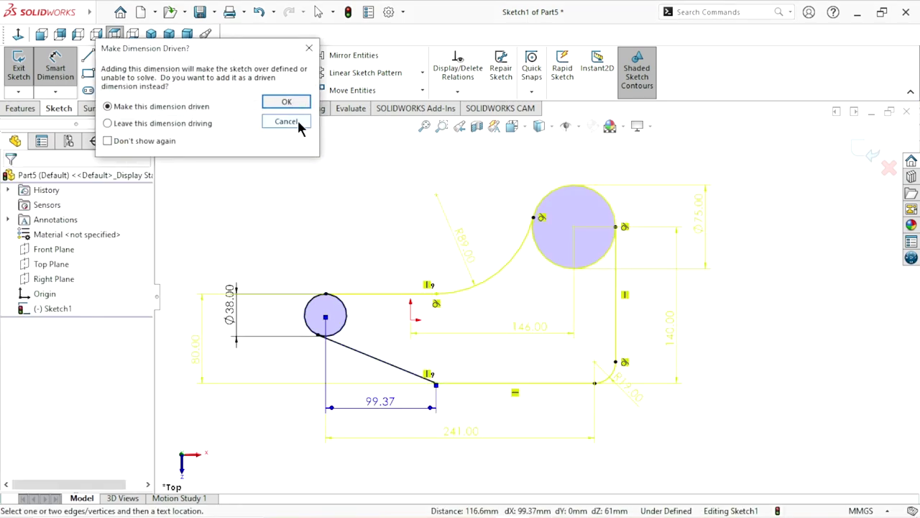
left_click(297, 121)
Place the 99.37 horizontal dimension again from the Ø38 centre to the slanted line's lower end
scroll(529, 330, "up", 3)
scroll(511, 345, "down", 1)
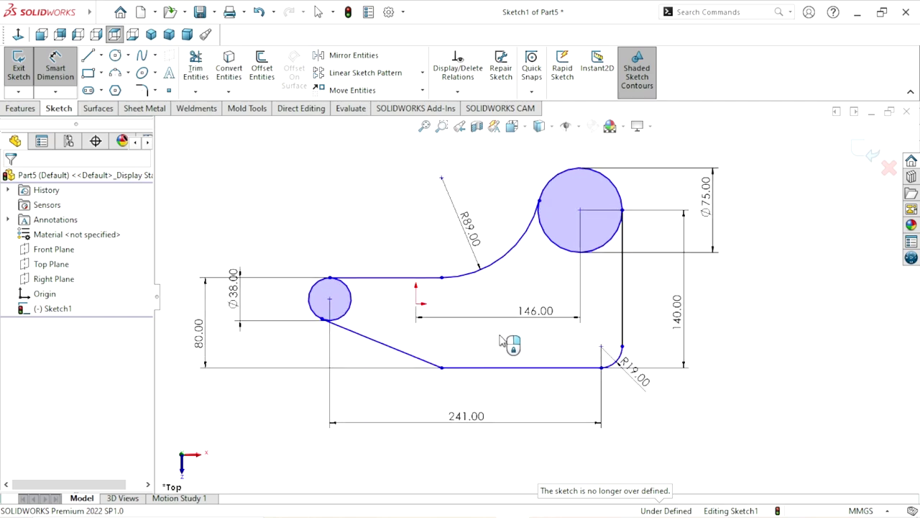
scroll(498, 347, "down", 1)
scroll(460, 364, "up", 1)
scroll(479, 268, "down", 1)
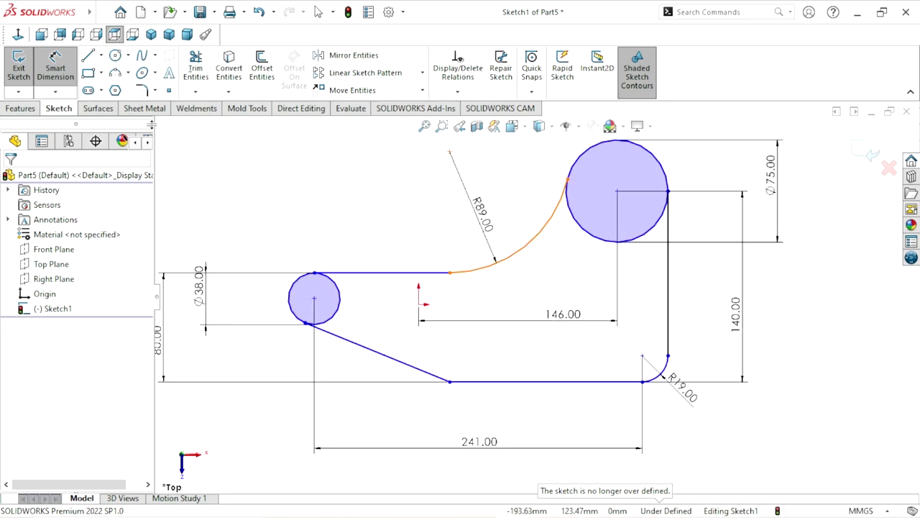
scroll(486, 370, "up", 1)
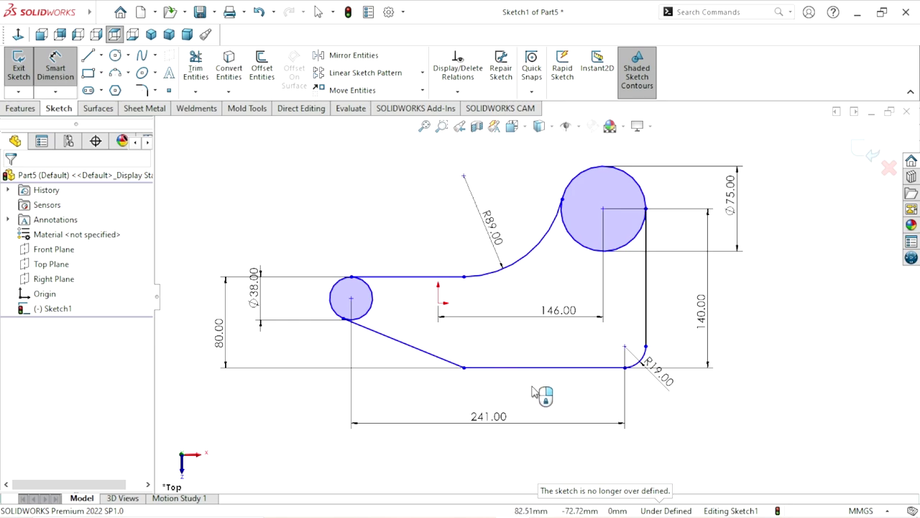
scroll(550, 419, "up", 1)
scroll(512, 352, "down", 1)
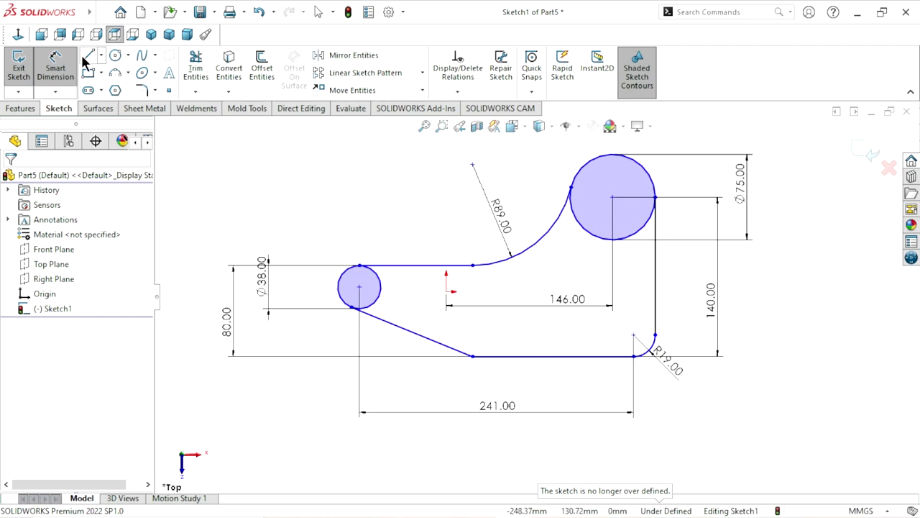
left_click(359, 287)
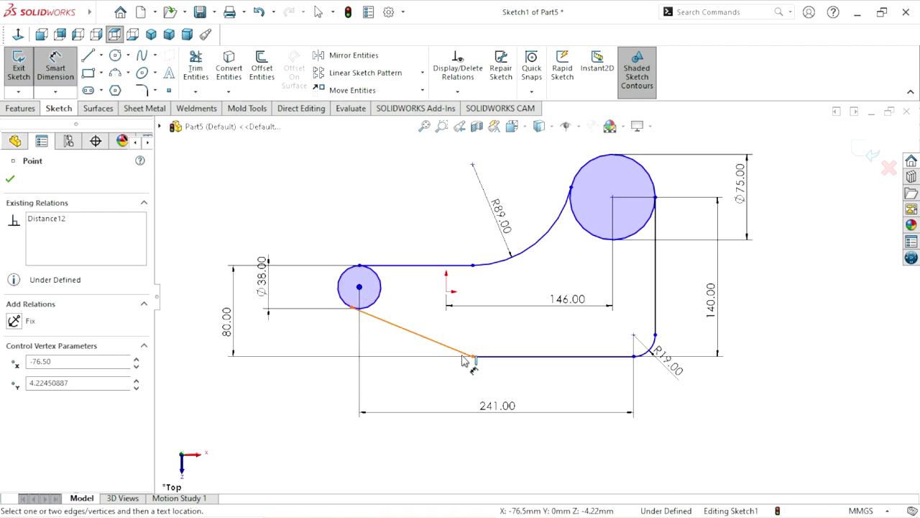
left_click(472, 356)
left_click(425, 234)
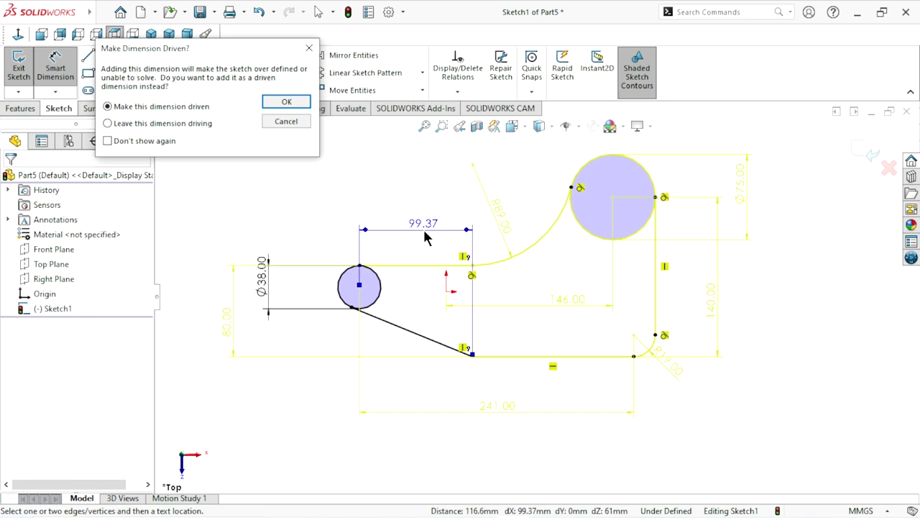
Discard the conflicting 99.37 dimension and trim the inner halves of both circles
left_click(288, 120)
left_click(205, 66)
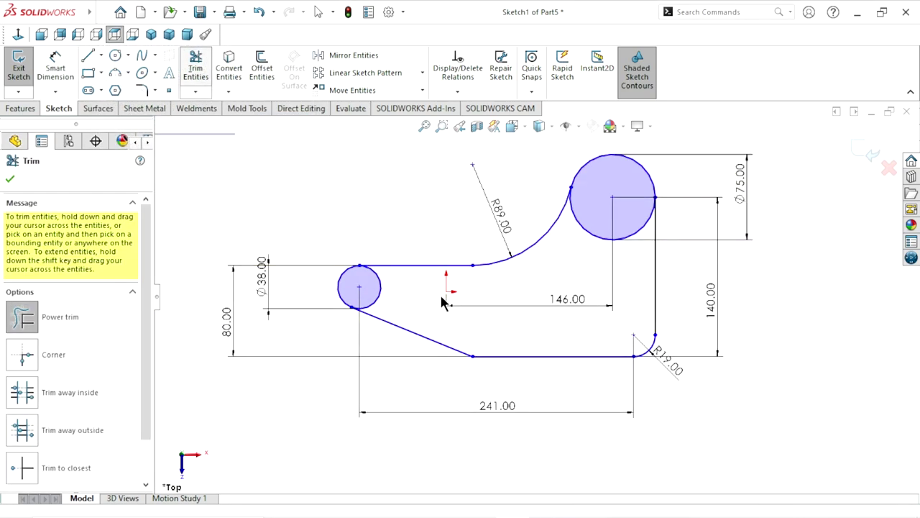
left_click(379, 288)
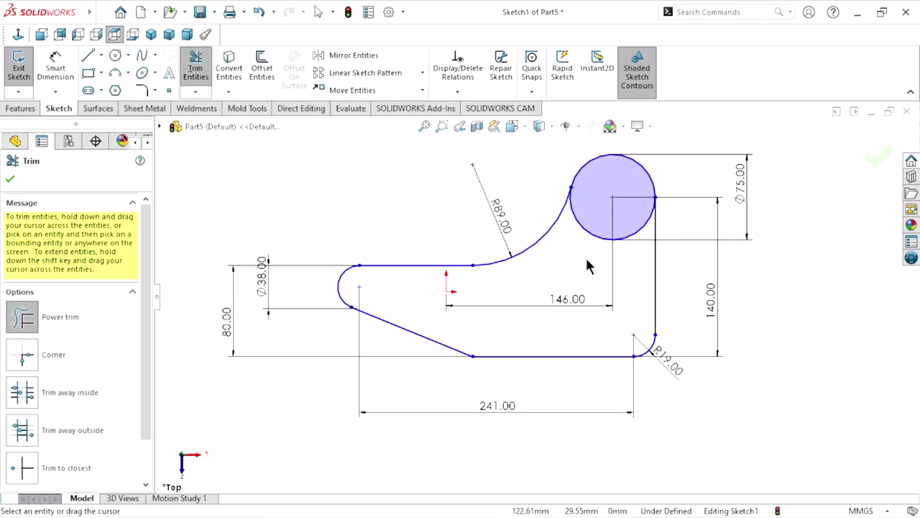
left_click_drag(598, 248, 608, 222)
left_click(10, 178)
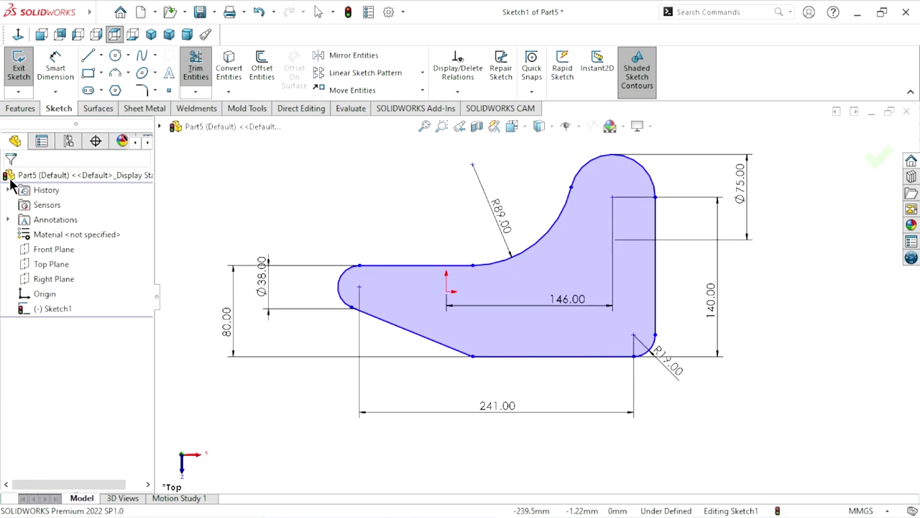
Try a 99.37 horizontal dimension from the small circle's centre, then reject it as over-defining
left_click(55, 65)
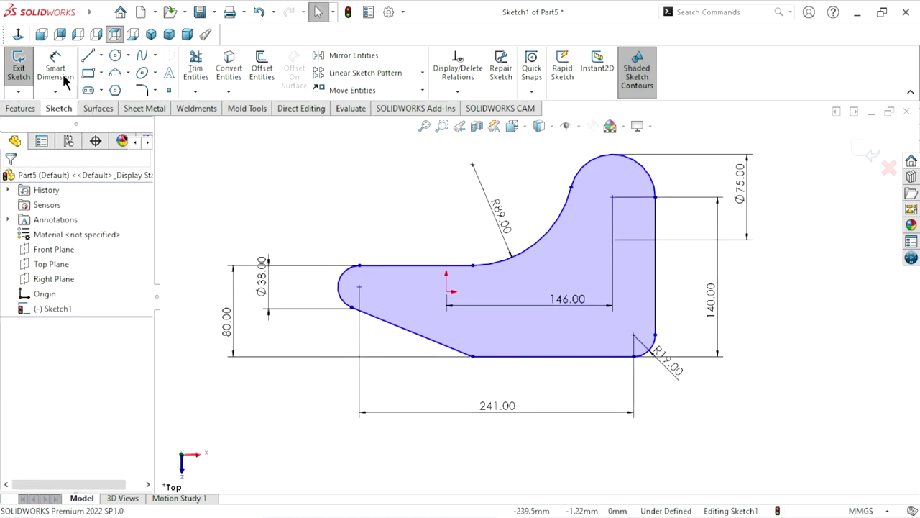
left_click(360, 288)
left_click(472, 355)
left_click(425, 209)
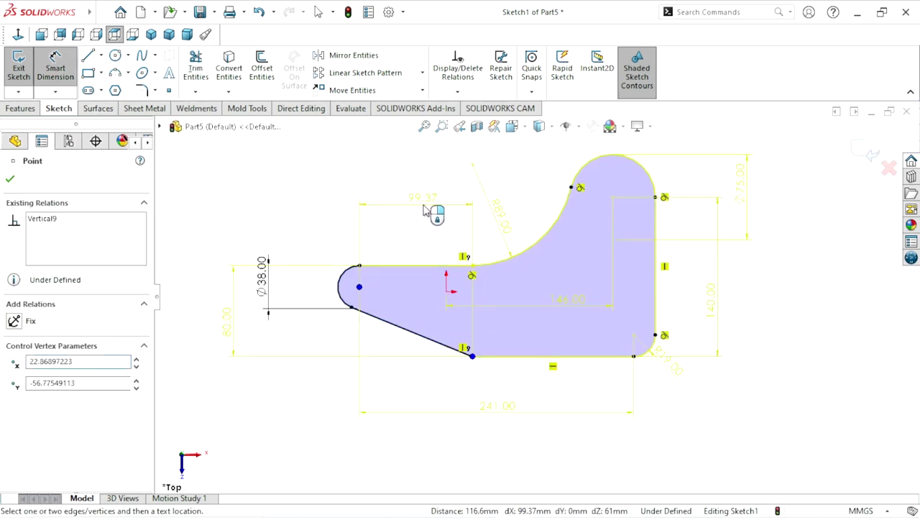
left_click(287, 121)
Shift the Ø38.00 dimension label to the right
scroll(472, 329, "down", 1)
scroll(585, 317, "up", 2)
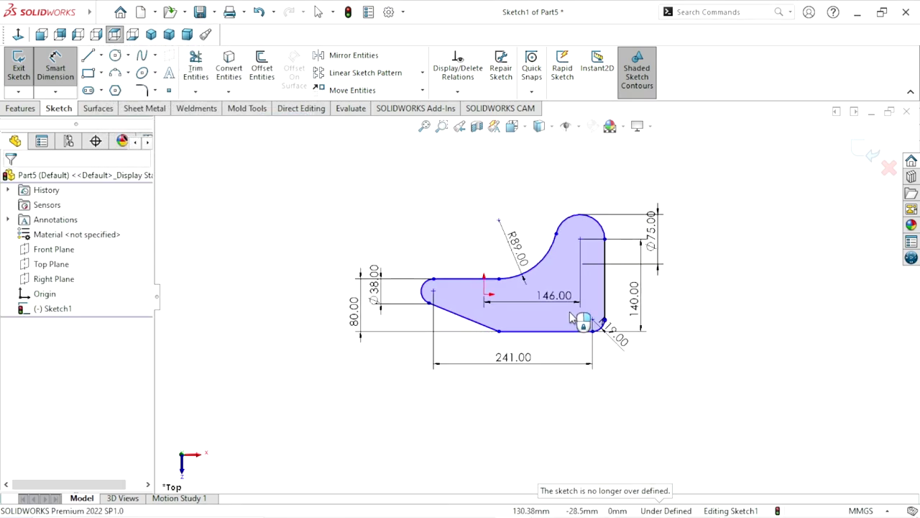
scroll(623, 282, "down", 1)
scroll(642, 289, "down", 1)
scroll(642, 290, "down", 1)
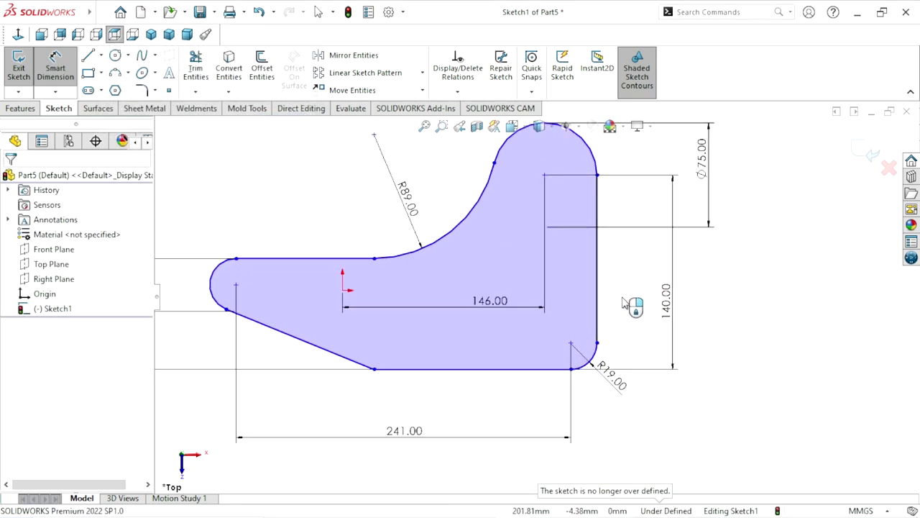
scroll(625, 304, "up", 1)
scroll(625, 309, "up", 1)
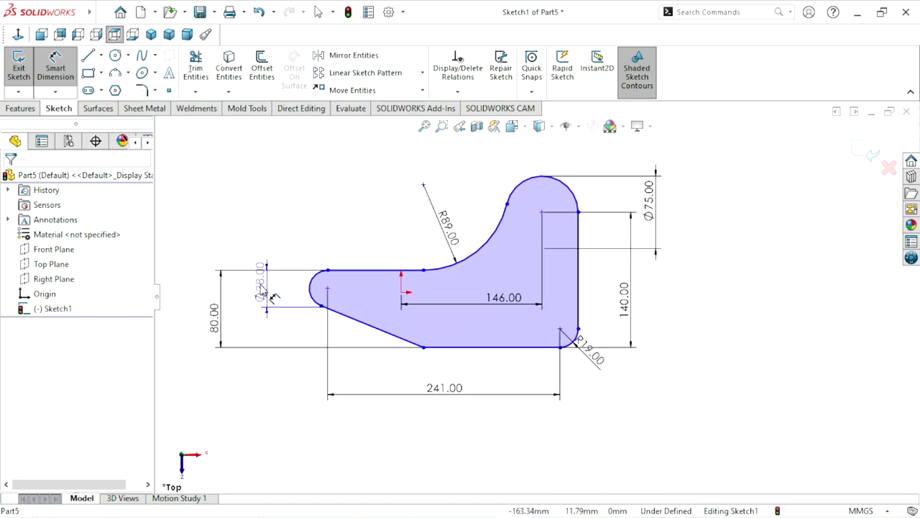
left_click_drag(261, 293, 278, 296)
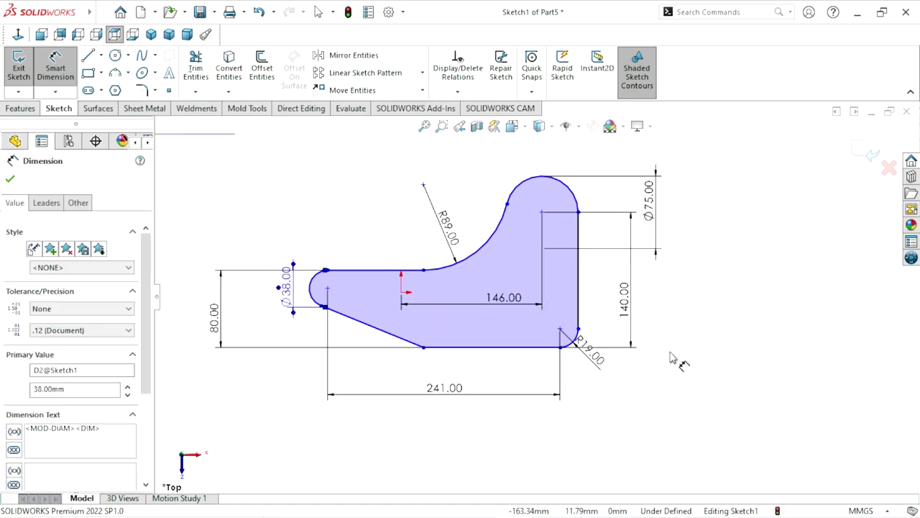
scroll(482, 334, "up", 1)
scroll(504, 310, "down", 2)
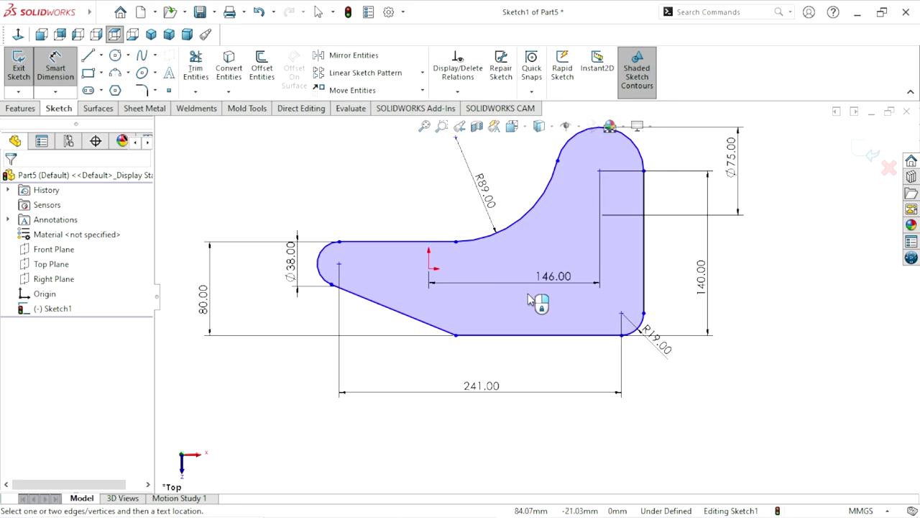
scroll(620, 327, "up", 1)
scroll(617, 209, "down", 1)
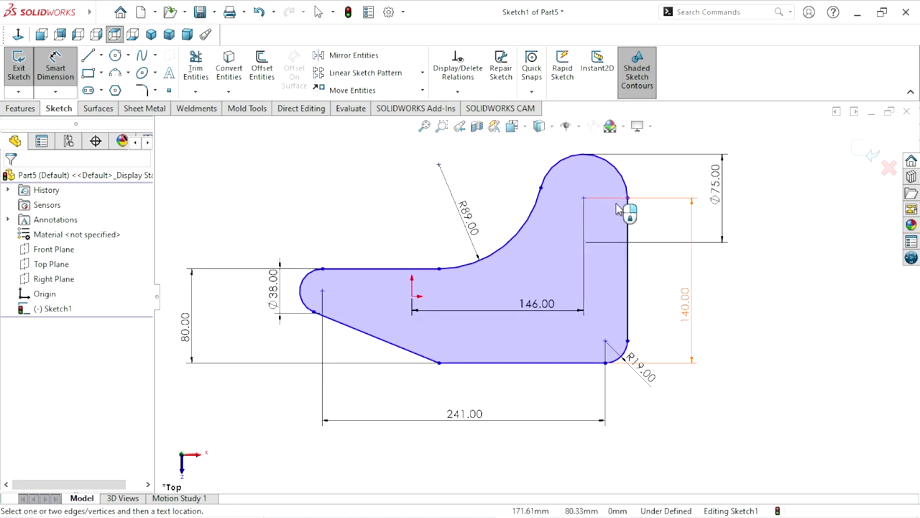
Delete the Ø75.00 dimension and turn off Smart Dimension
left_click(718, 190)
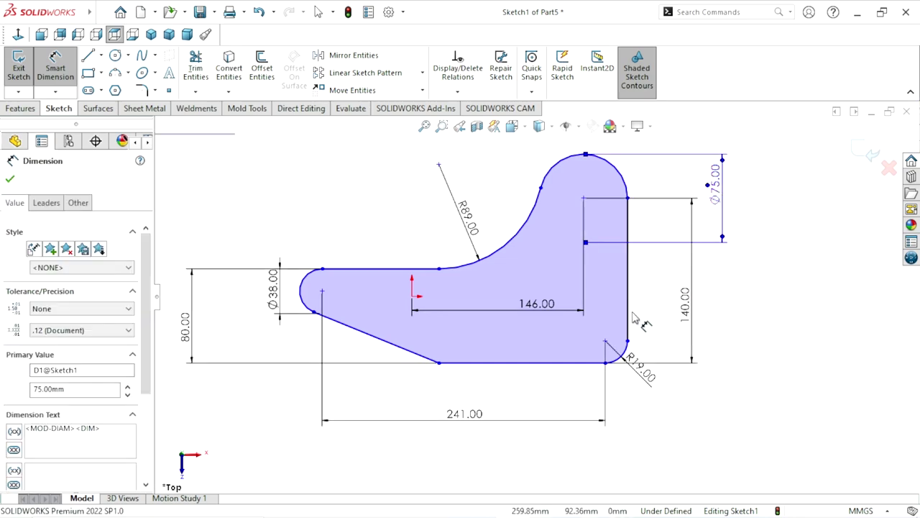
key("Delete")
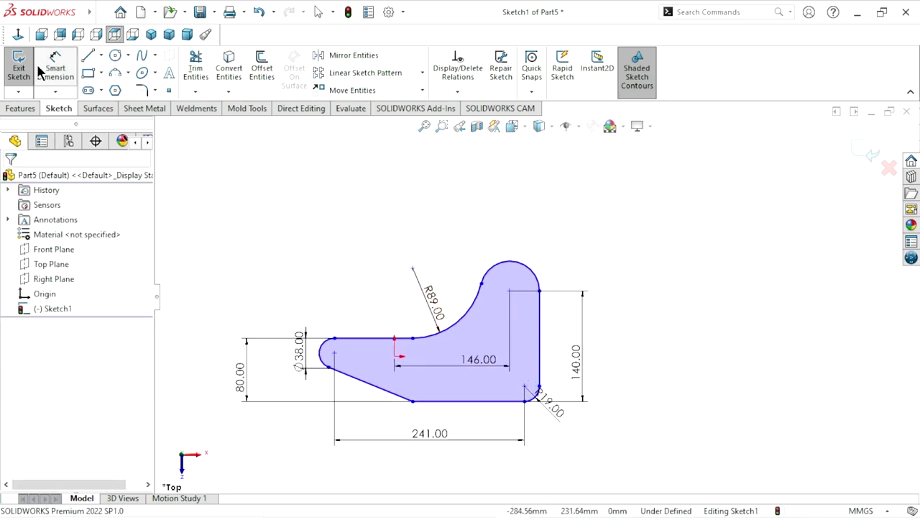
left_click(55, 66)
Dimension the top-right arc at 37.50 and display it as Ø75.00 instead of R37.50
left_click(55, 66)
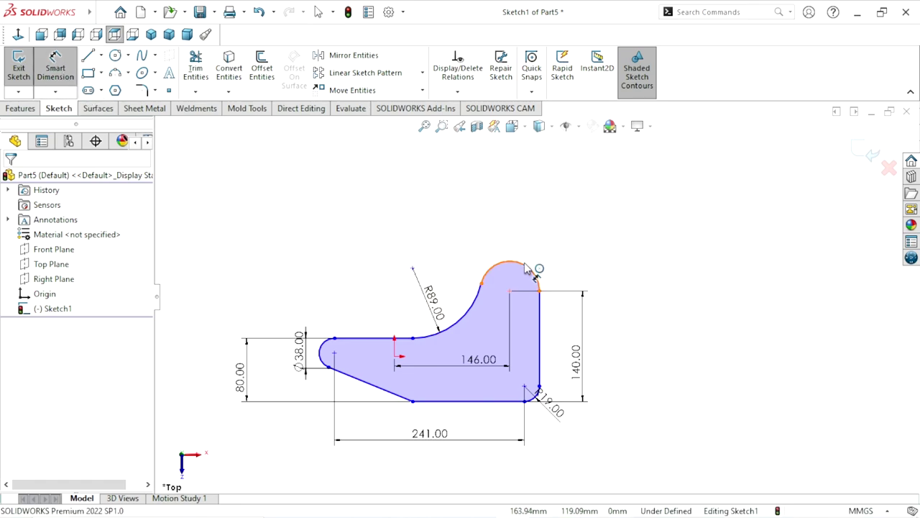
left_click(536, 268)
left_click(569, 248)
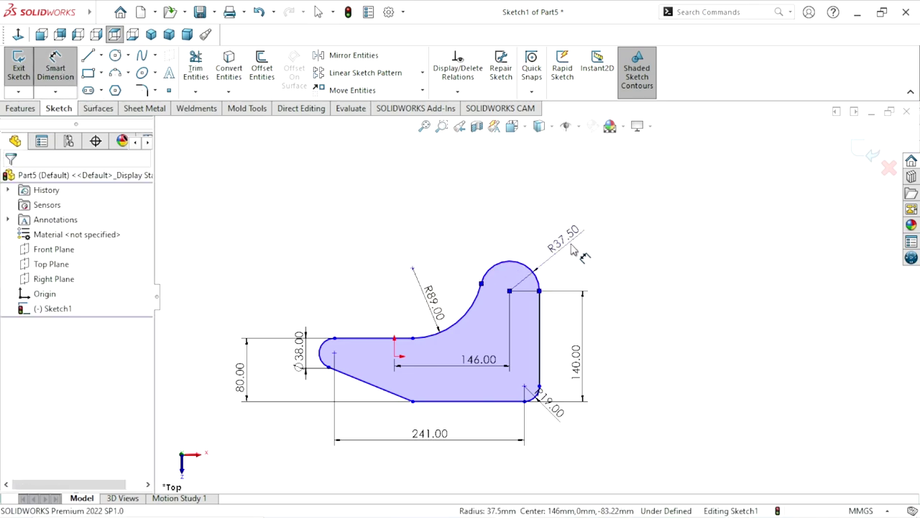
left_click(45, 199)
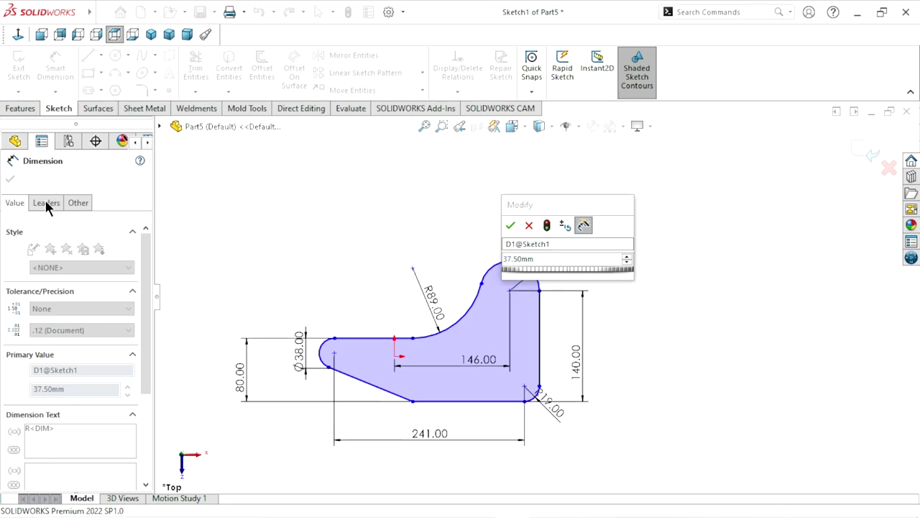
left_click(510, 225)
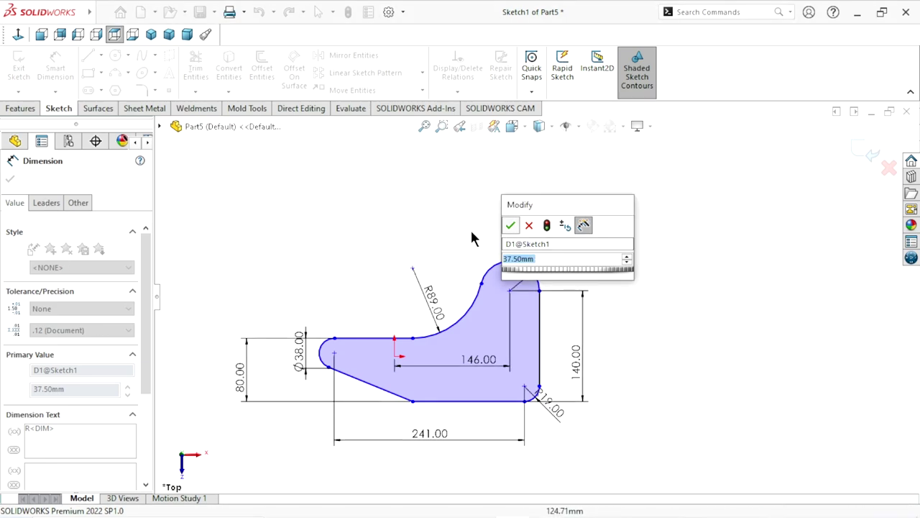
left_click(46, 202)
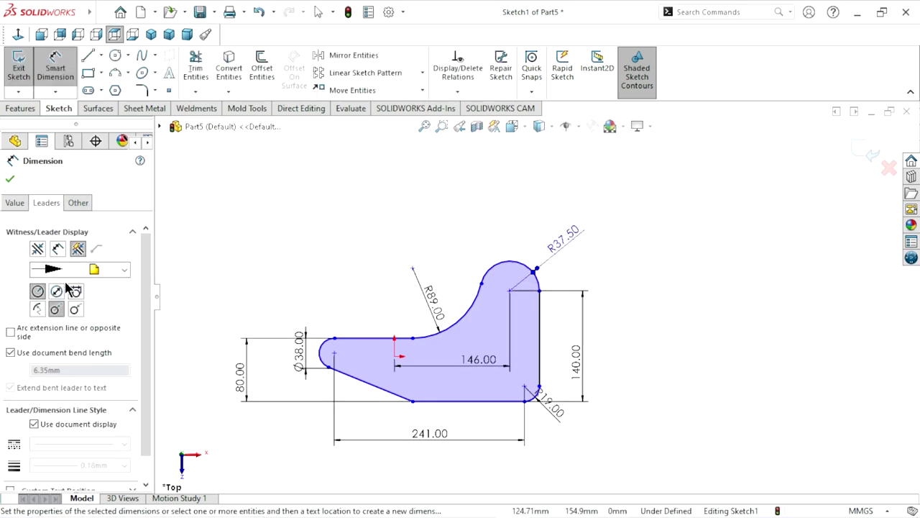
left_click(57, 292)
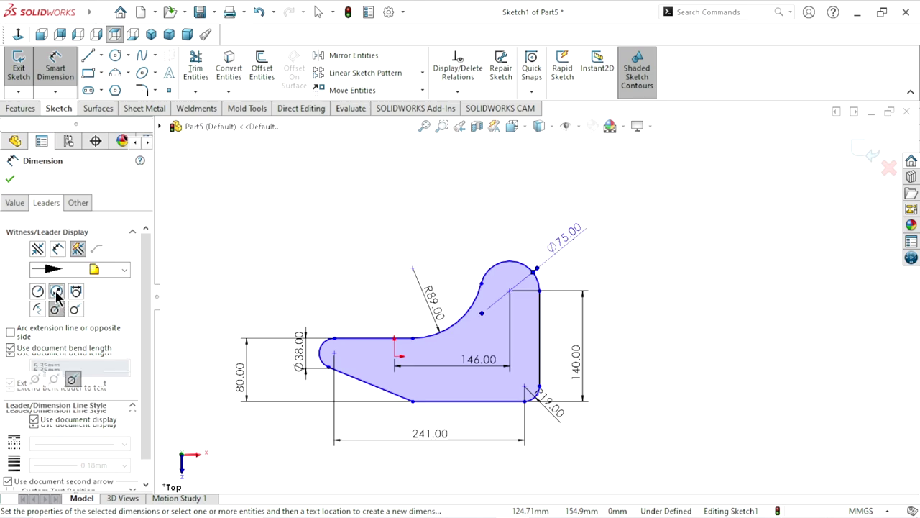
left_click(10, 180)
scroll(459, 374, "up", 2)
scroll(459, 375, "up", 1)
scroll(480, 346, "down", 3)
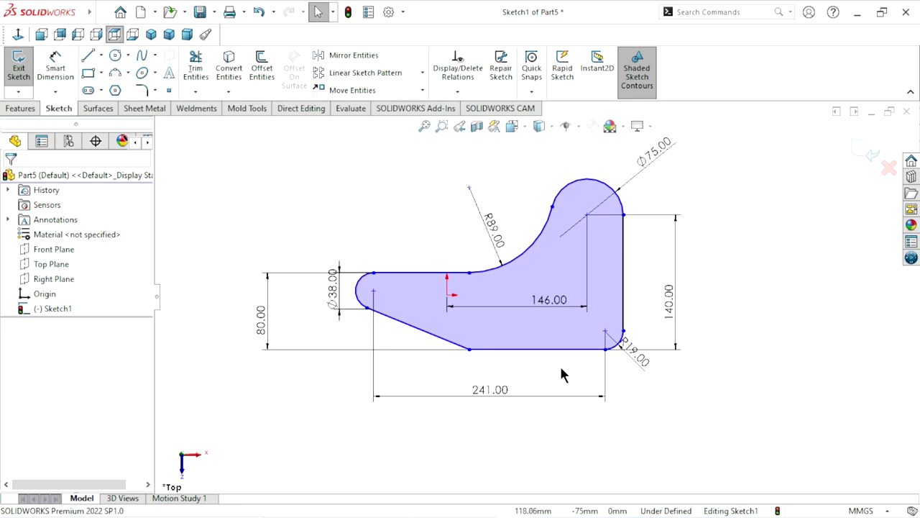
Move the R19.00 label outward and add a driven 99.37 length dimension to the top edge
left_click_drag(656, 370, 670, 385)
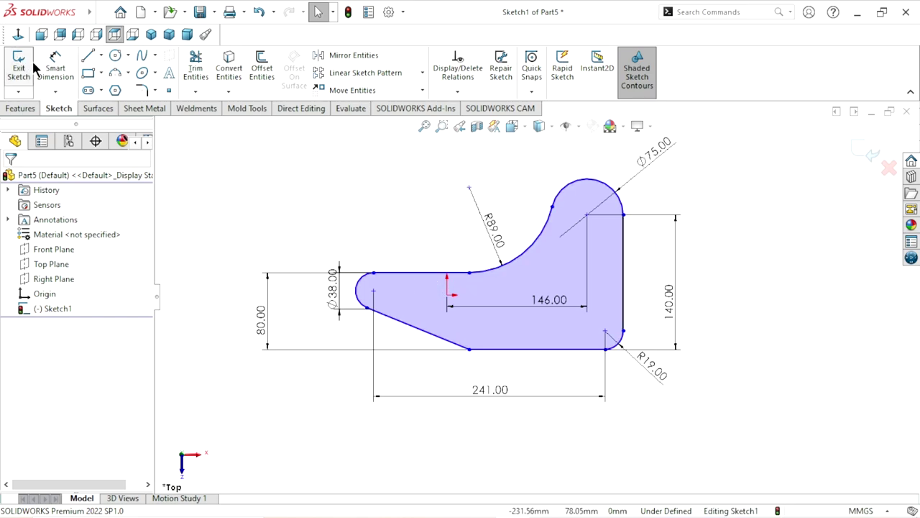
left_click(56, 66)
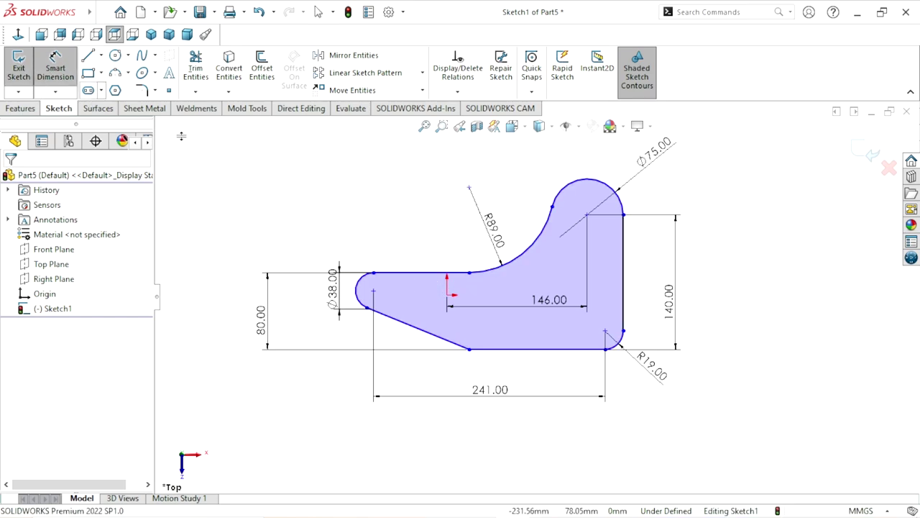
left_click(412, 273)
left_click(411, 228)
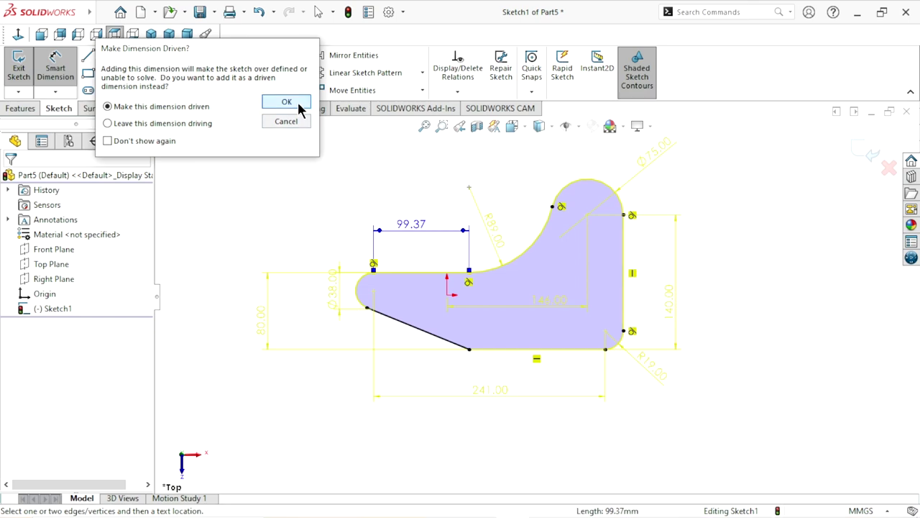
left_click(286, 102)
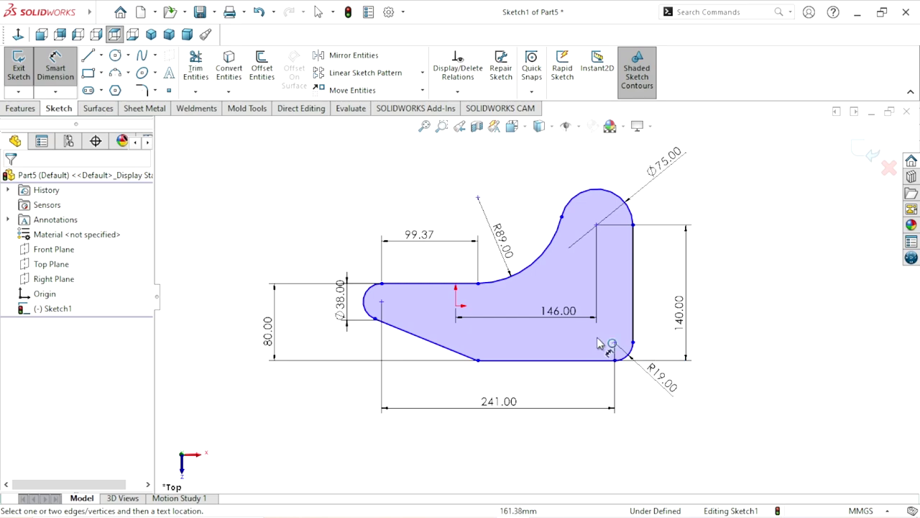
Round the lower corner of the sloped edge with a 19 mm sketch fillet
left_click(144, 89)
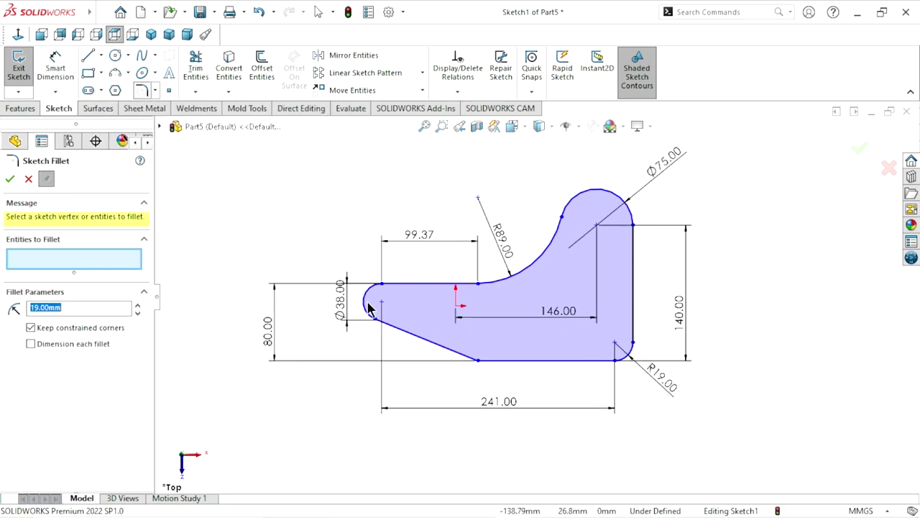
left_click(479, 360)
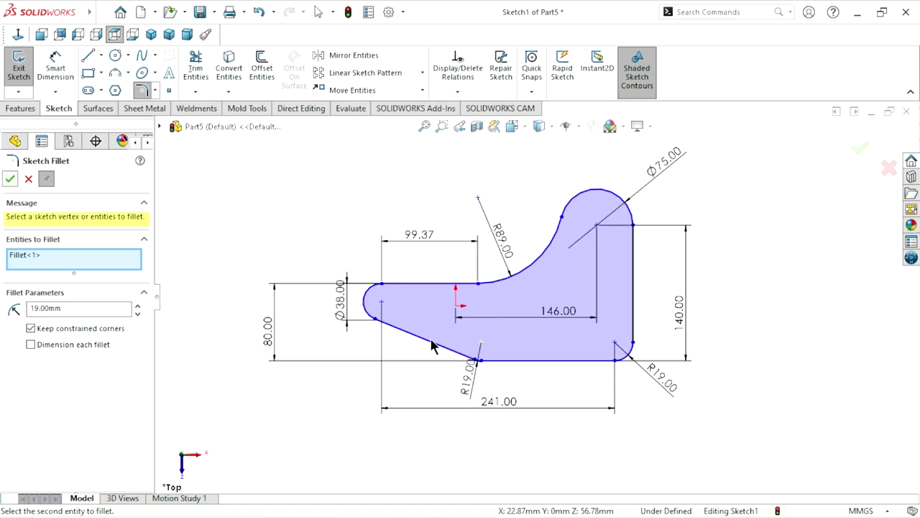
key("Return")
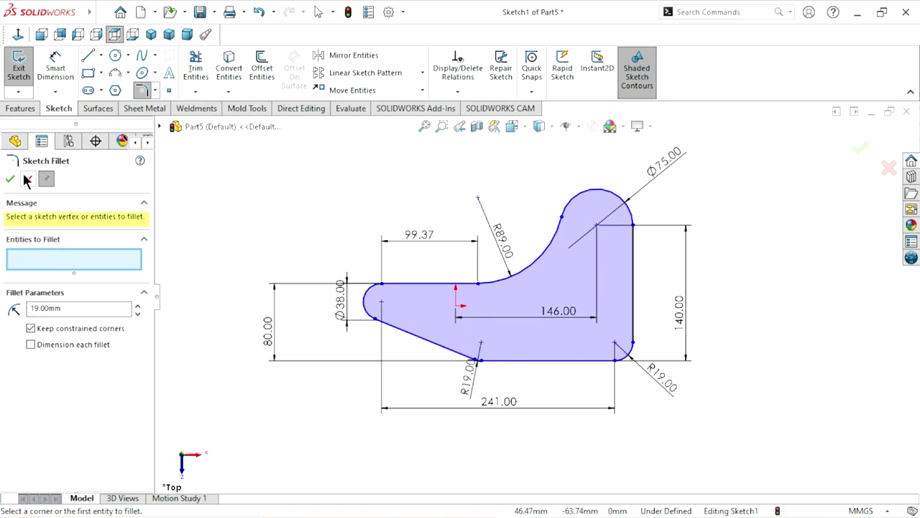
left_click(27, 179)
Attempt Fully Define Sketch, dismiss its warning, and cancel it
left_click(456, 92)
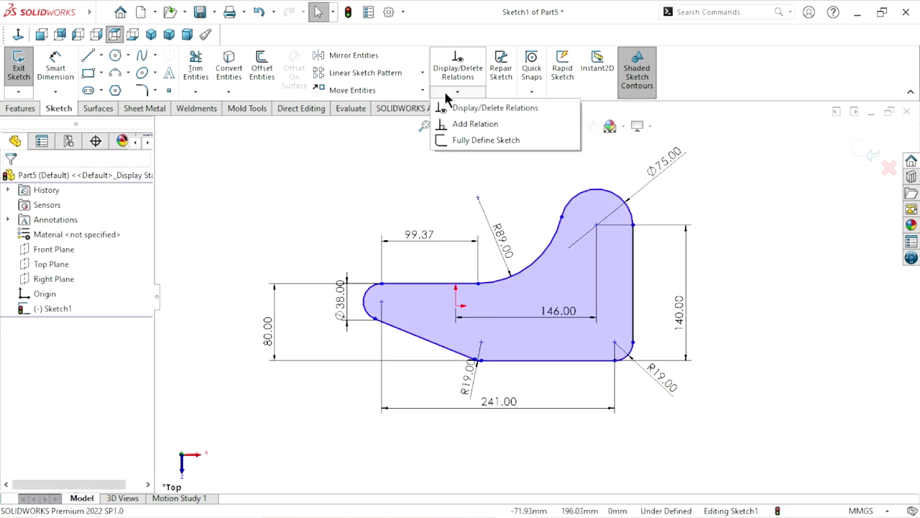
left_click(440, 139)
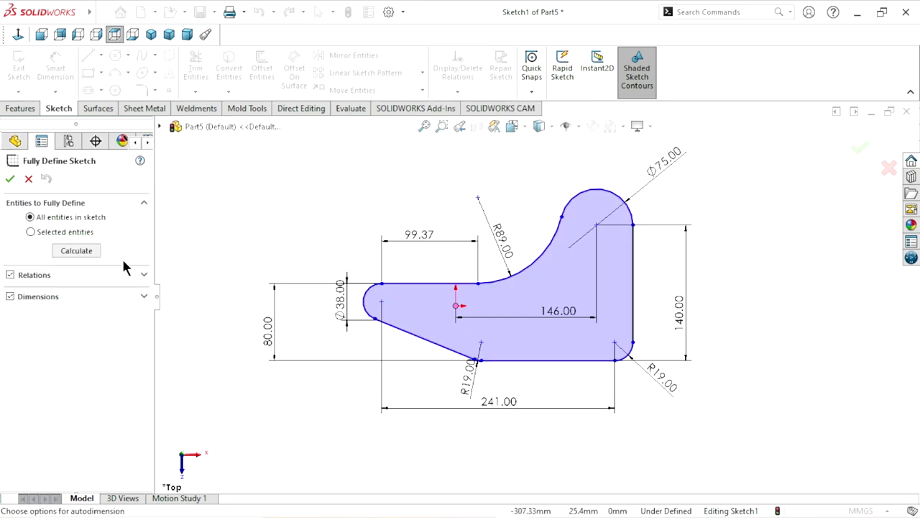
left_click(94, 247)
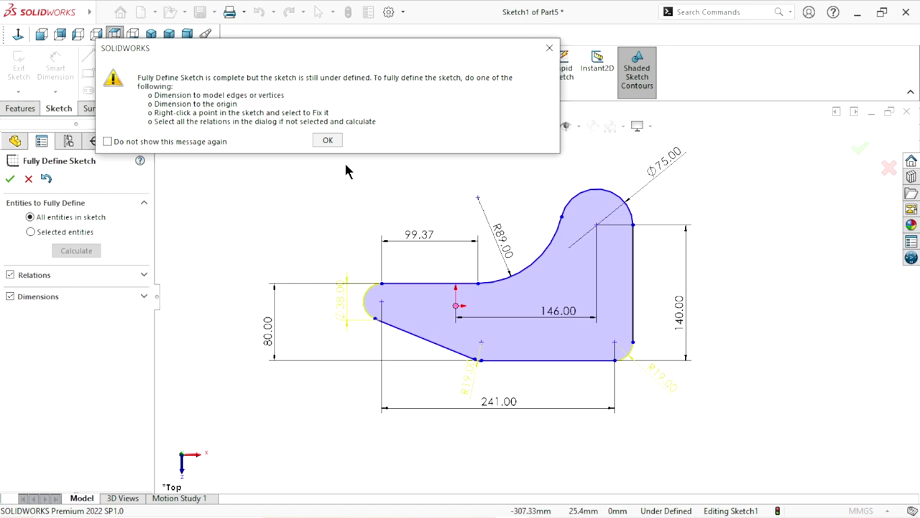
left_click(551, 49)
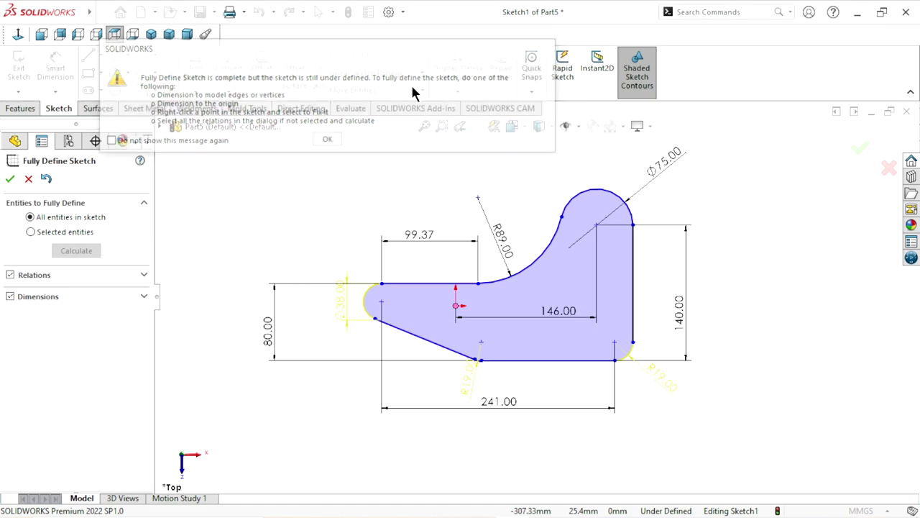
left_click(10, 178)
scroll(508, 361, "down", 2)
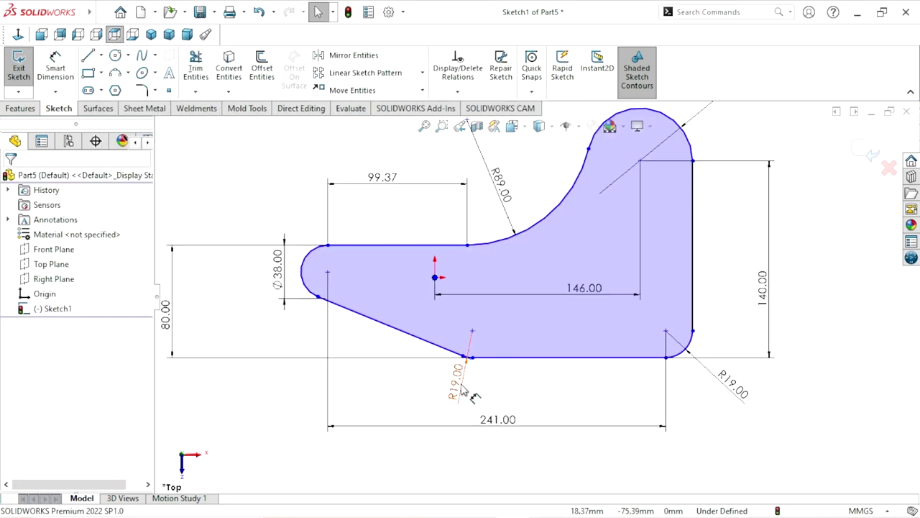
Reposition the lower R19.00 label and delete the left arc's Ø38.00 dimension
left_click_drag(463, 391, 458, 412)
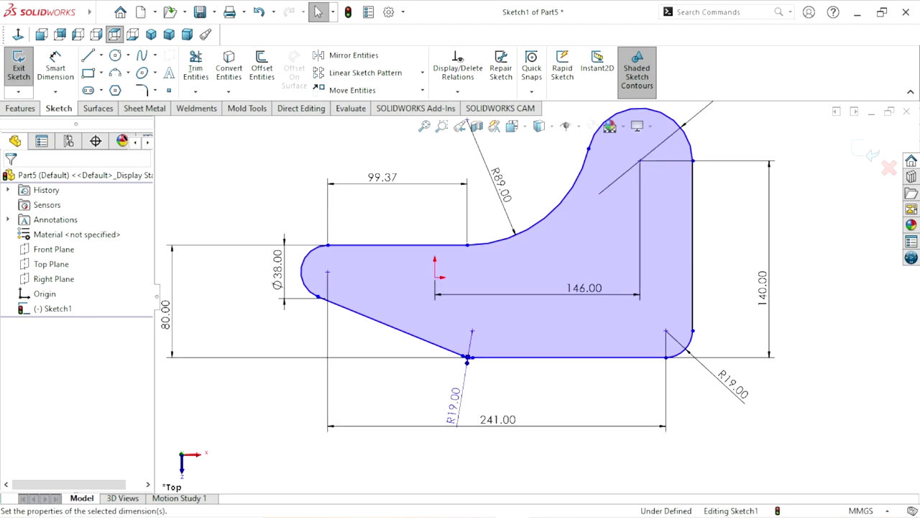
left_click(278, 273)
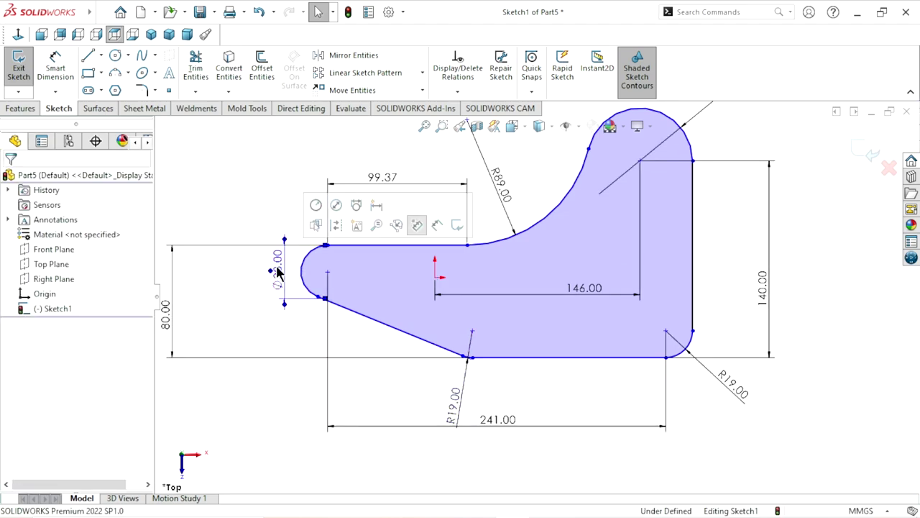
key("Delete")
scroll(370, 369, "up", 1)
scroll(503, 284, "down", 1)
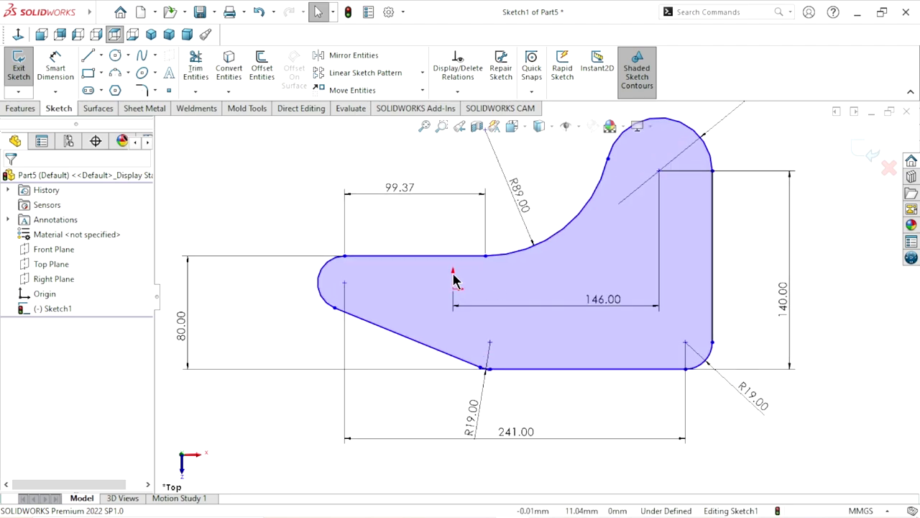
Dimension from the left arc centre to the vertical line's foot (103.09); 109 is rejected
left_click(55, 67)
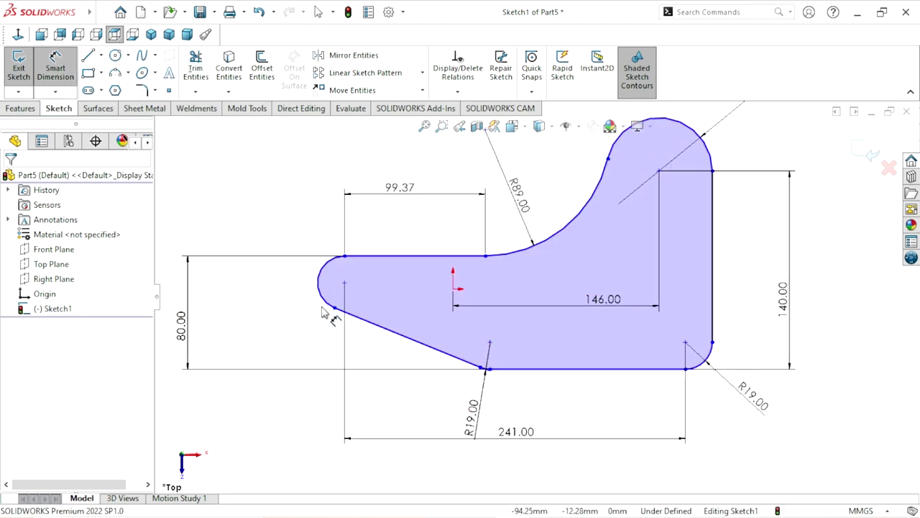
left_click(345, 284)
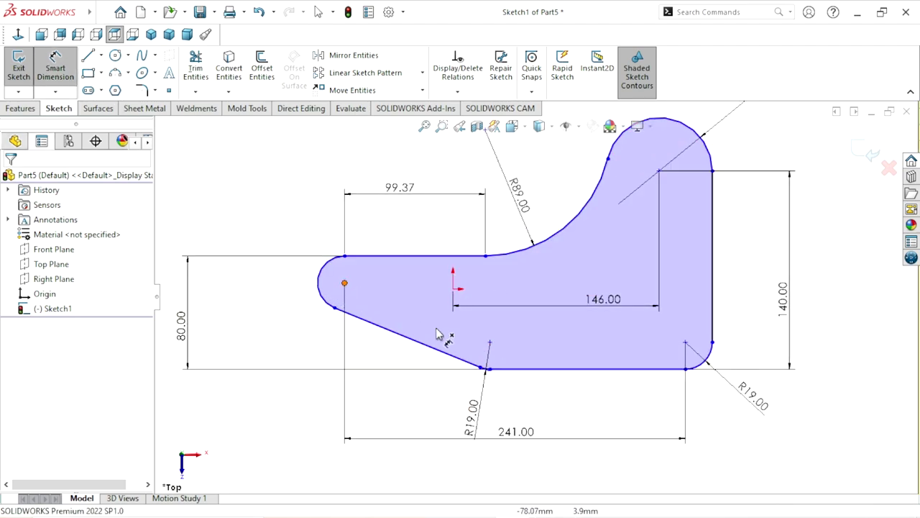
left_click(489, 343)
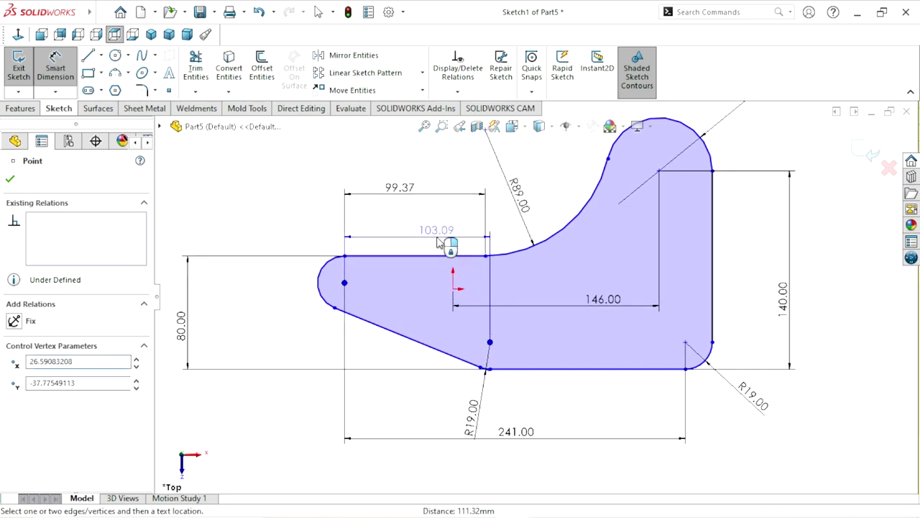
left_click(439, 243)
type("10")
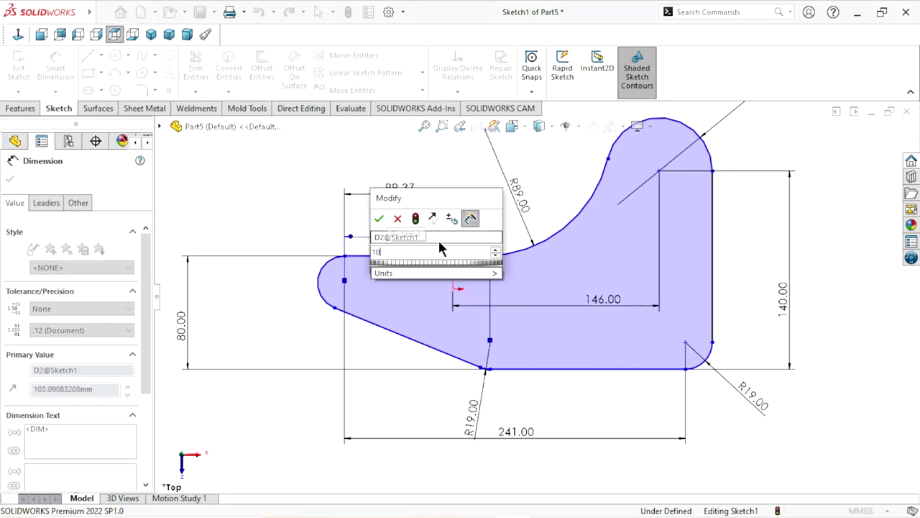
type("9")
left_click(379, 219)
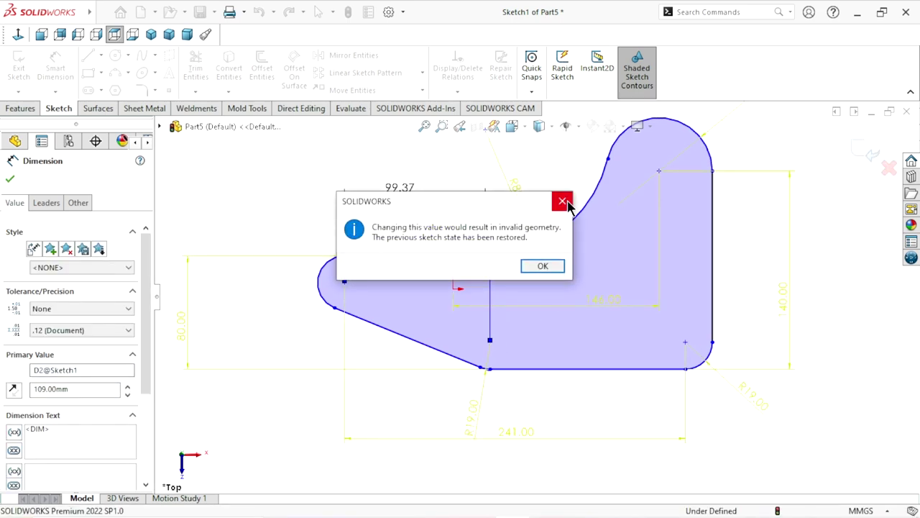
left_click(562, 202)
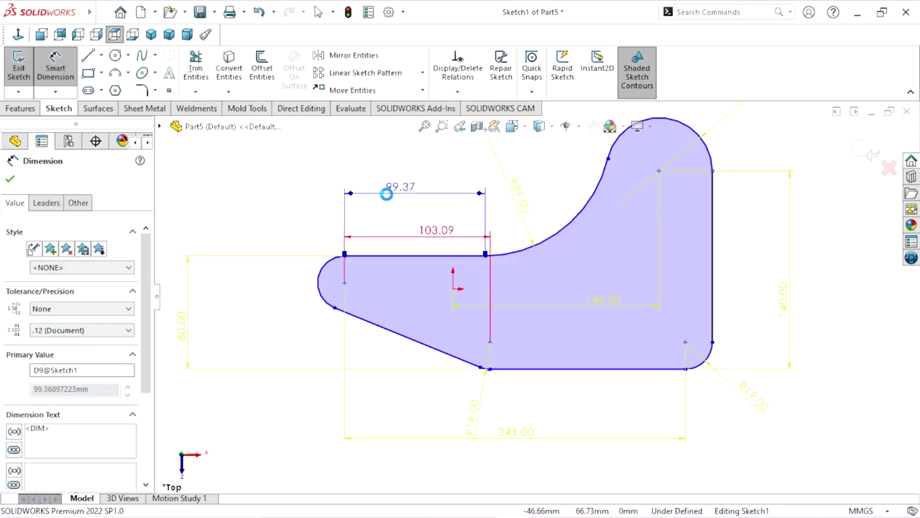
key("Escape")
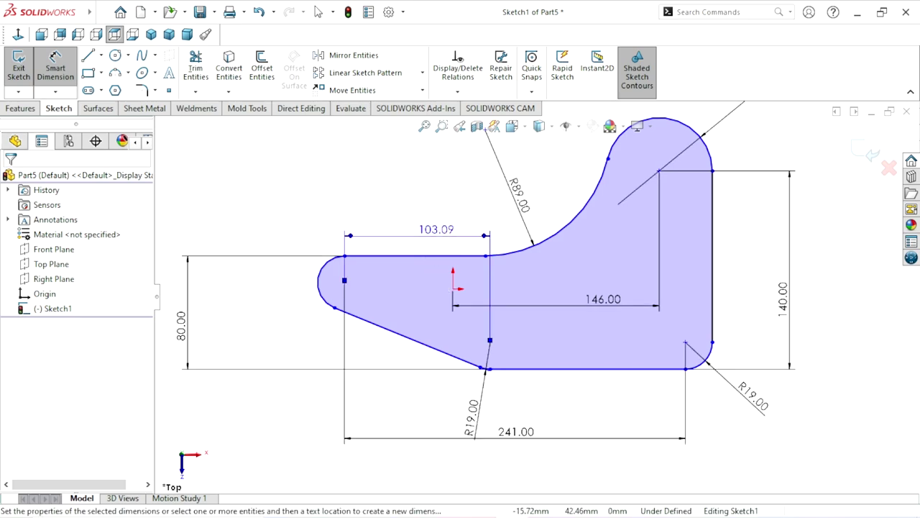
Retry setting the 103.09 dimension to 109, dismiss the invalid geometry warning, and undo
double_click(432, 230)
type("109")
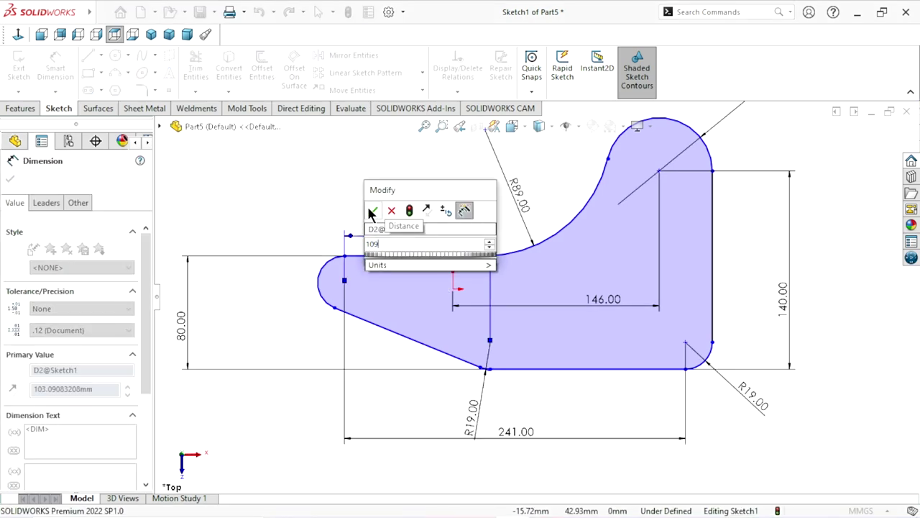
left_click(372, 210)
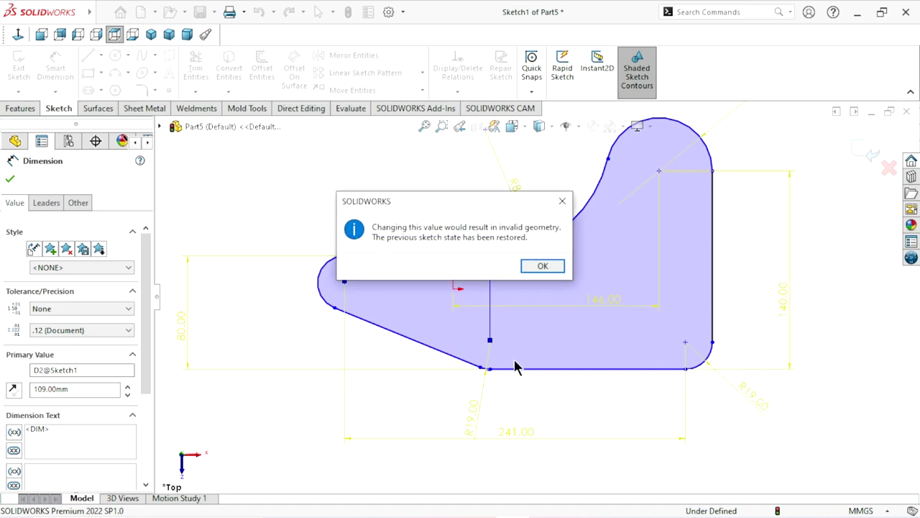
left_click(543, 267)
scroll(439, 395, "up", 2)
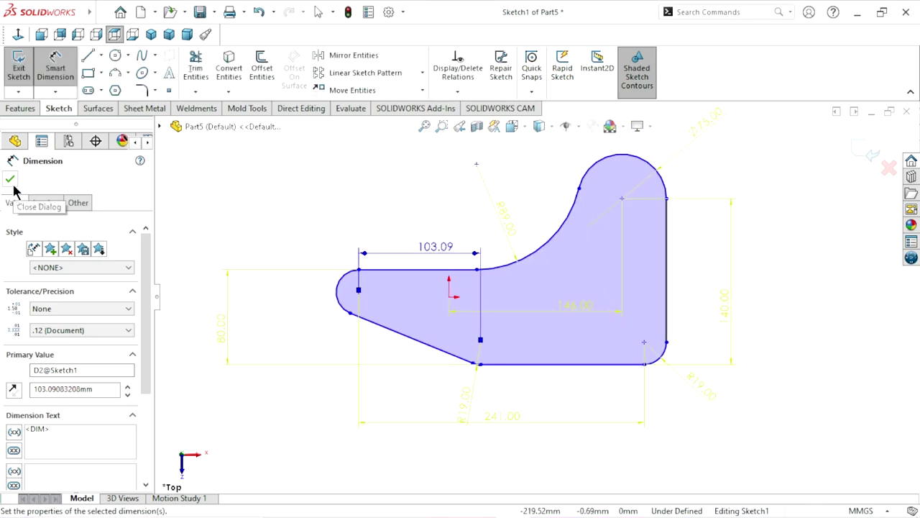
key("Escape")
scroll(532, 309, "up", 3)
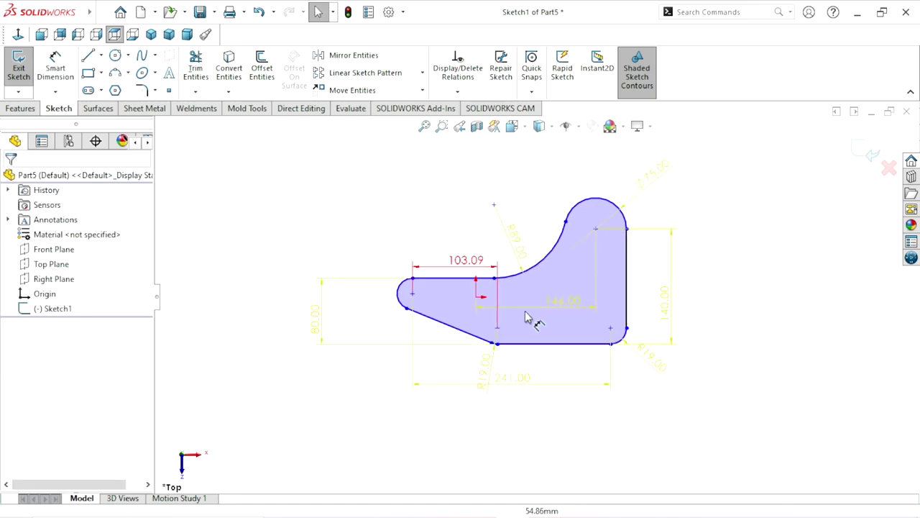
scroll(539, 269, "down", 2)
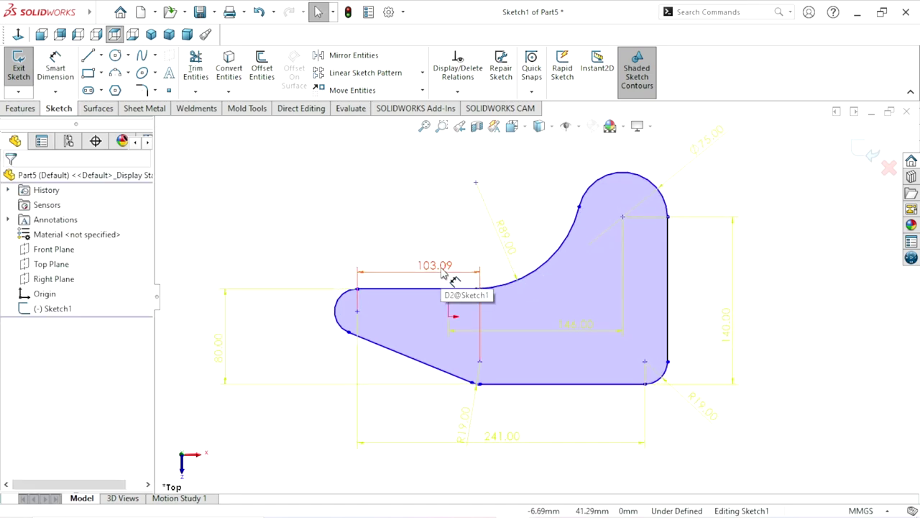
left_click(260, 12)
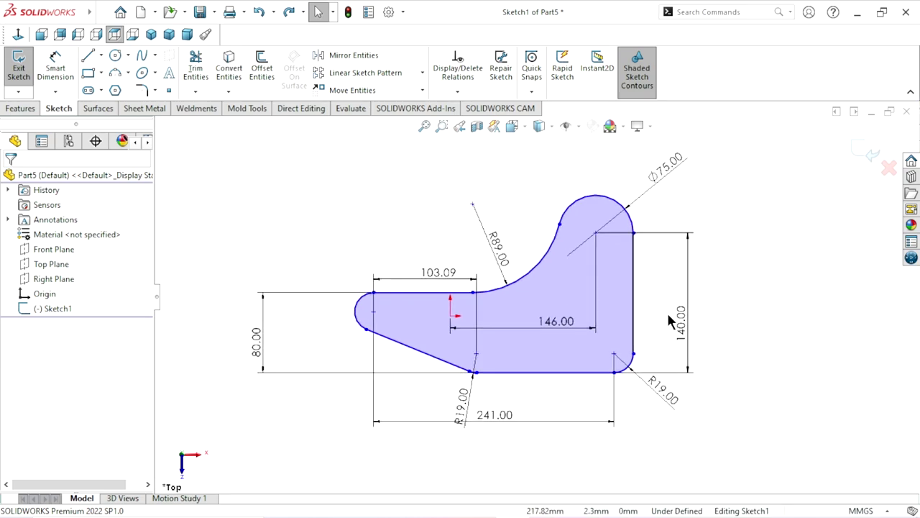
Inspect the right vertical edge's line properties and zoom out to the whole sketch
scroll(668, 315, "down", 1)
left_click(620, 289)
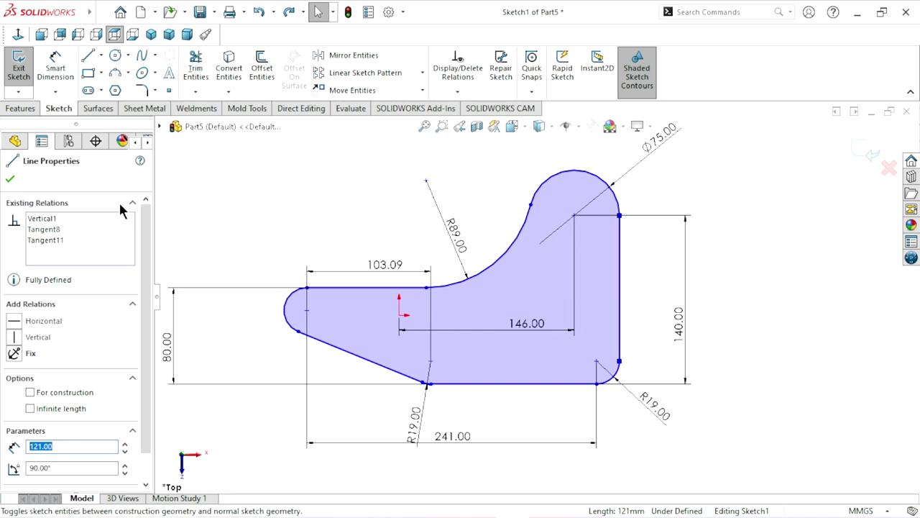
left_click(11, 179)
scroll(651, 309, "up", 2)
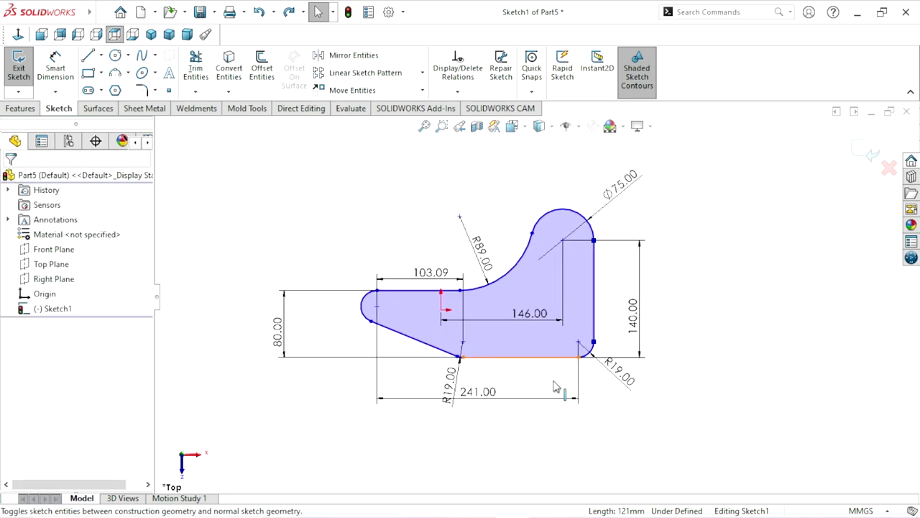
scroll(423, 342, "down", 1)
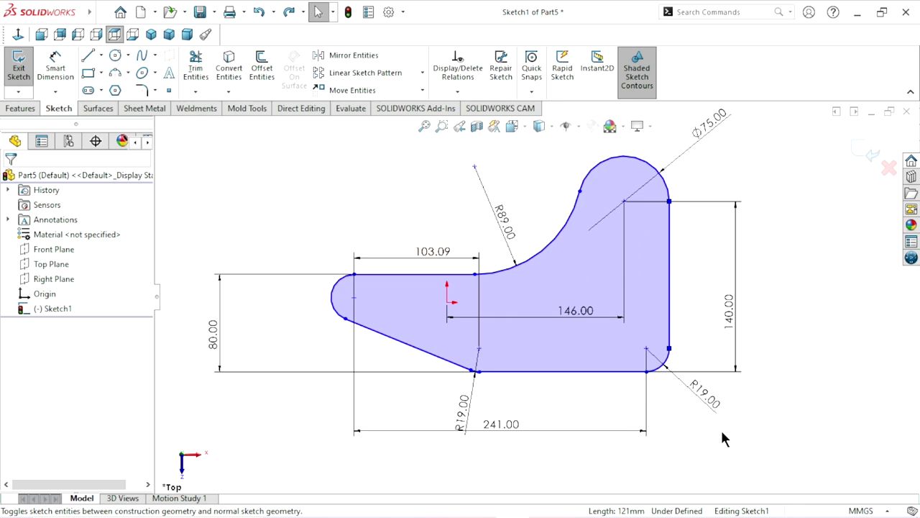
key("z")
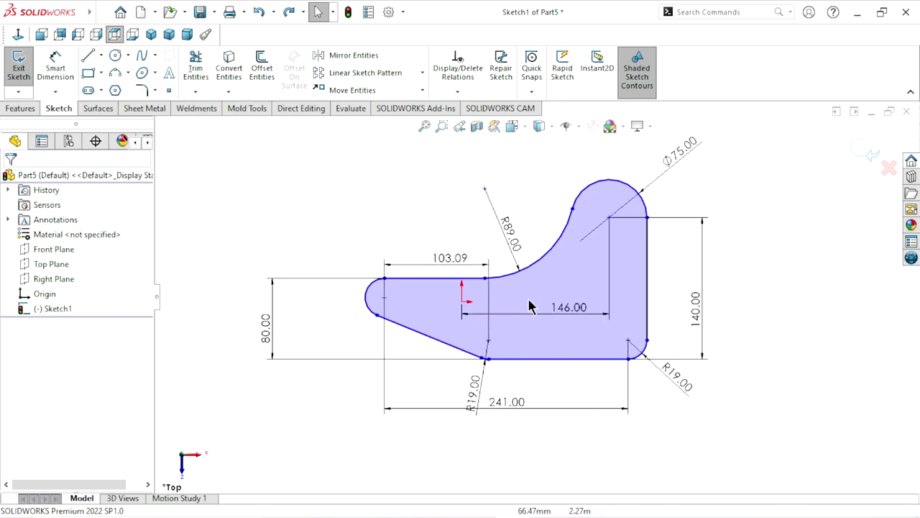
scroll(528, 302, "down", 2)
scroll(522, 364, "down", 1)
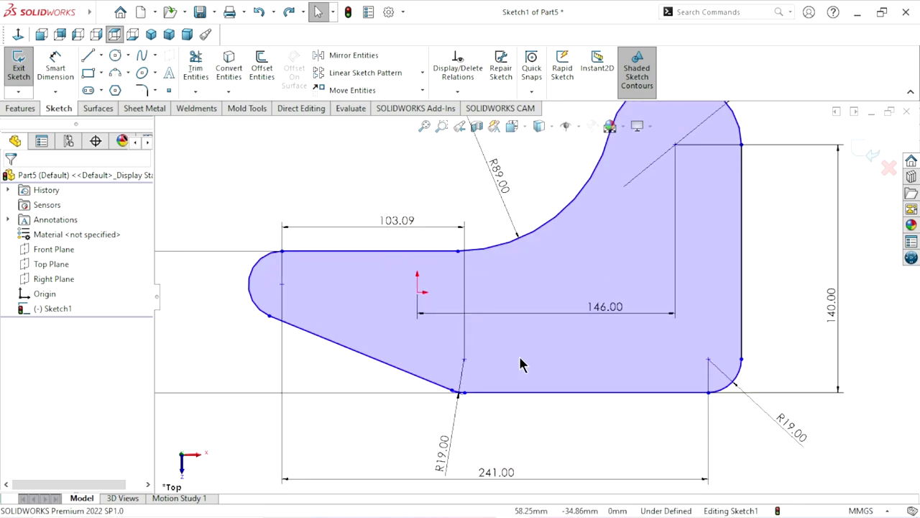
scroll(522, 364, "up", 1)
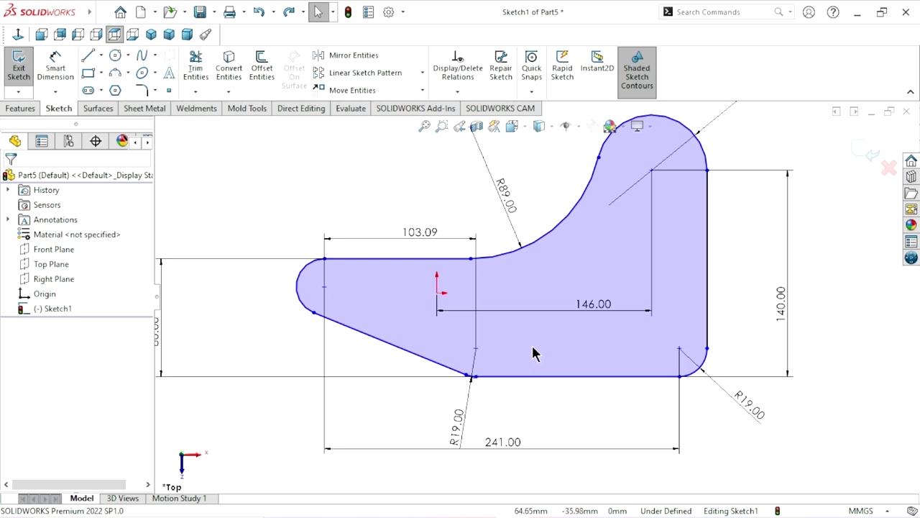
scroll(533, 352, "down", 1)
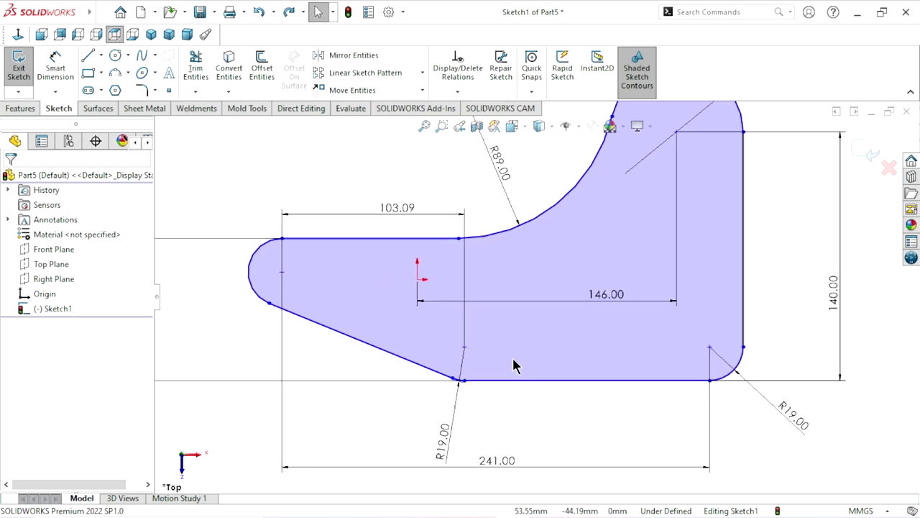
scroll(513, 365, "up", 1)
Cancel an over-defining 61.00 vertical dimension and move the 80.00 dimension closer to the sketch
left_click(55, 64)
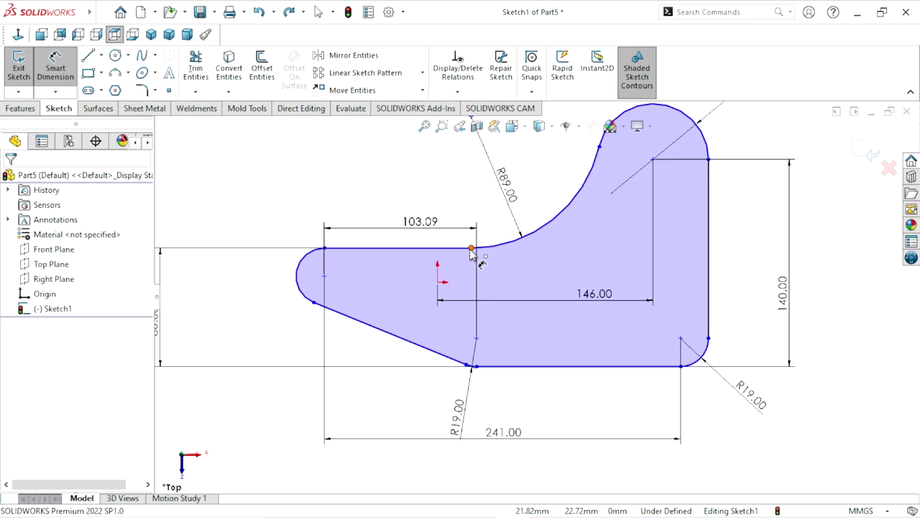
left_click(471, 249)
left_click(477, 339)
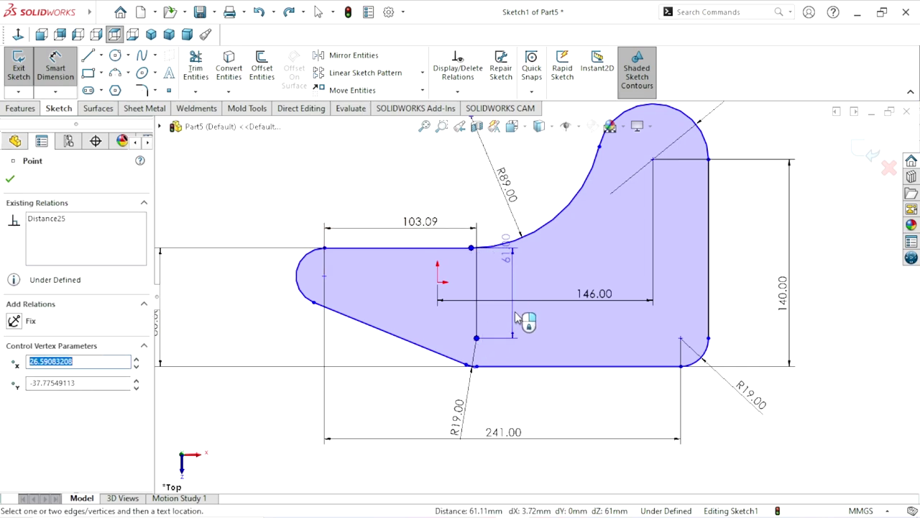
left_click(515, 322)
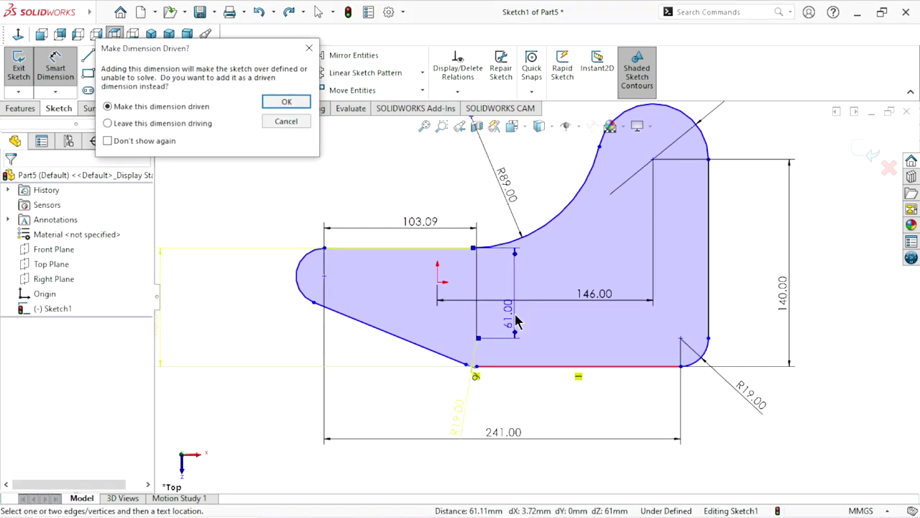
left_click(297, 122)
scroll(576, 366, "up", 3)
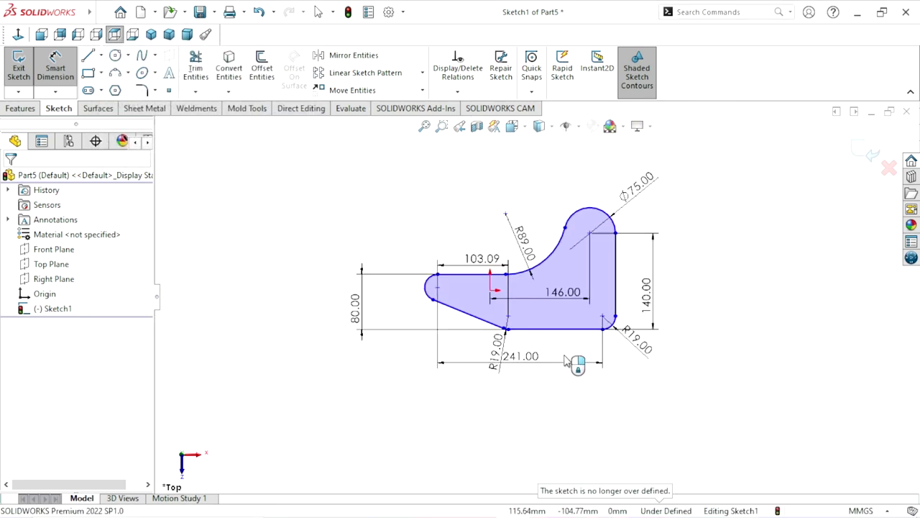
left_click_drag(320, 323, 371, 324)
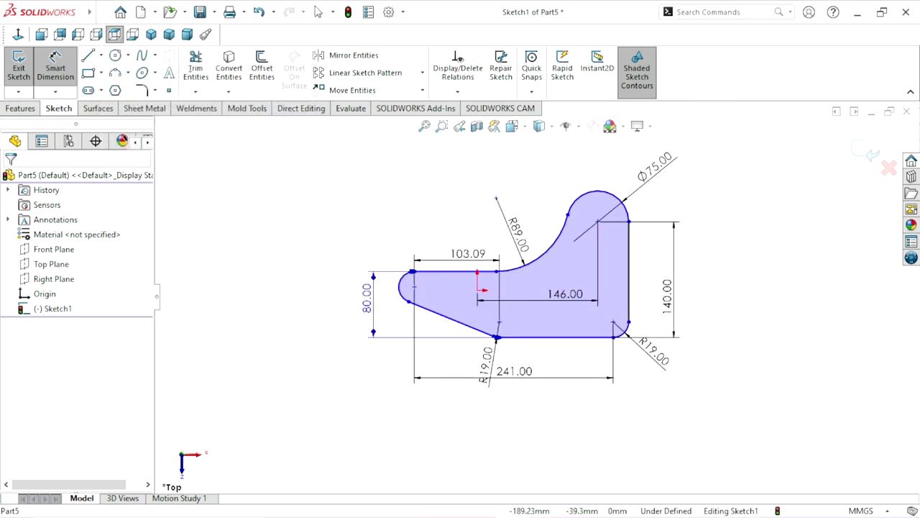
Extrude the bracket profile 19 mm as Boss-Extrude1
left_click(22, 108)
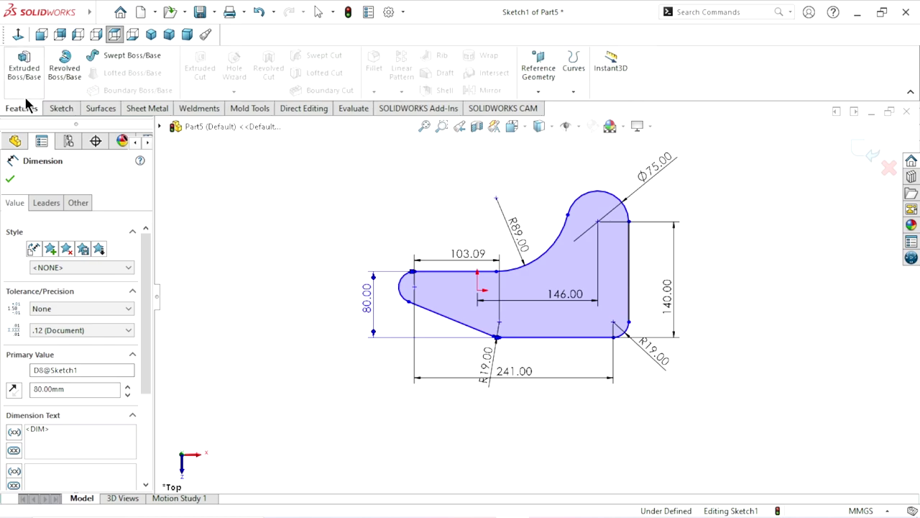
left_click(23, 64)
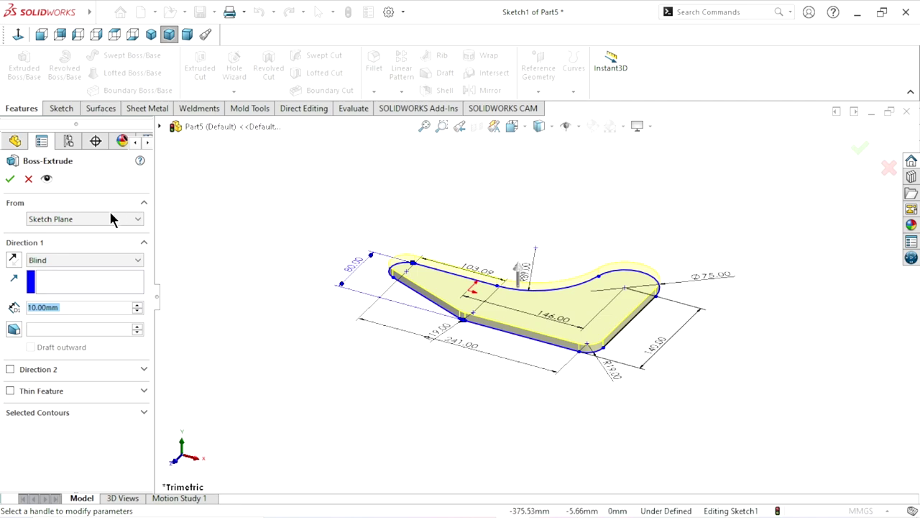
left_click(73, 307)
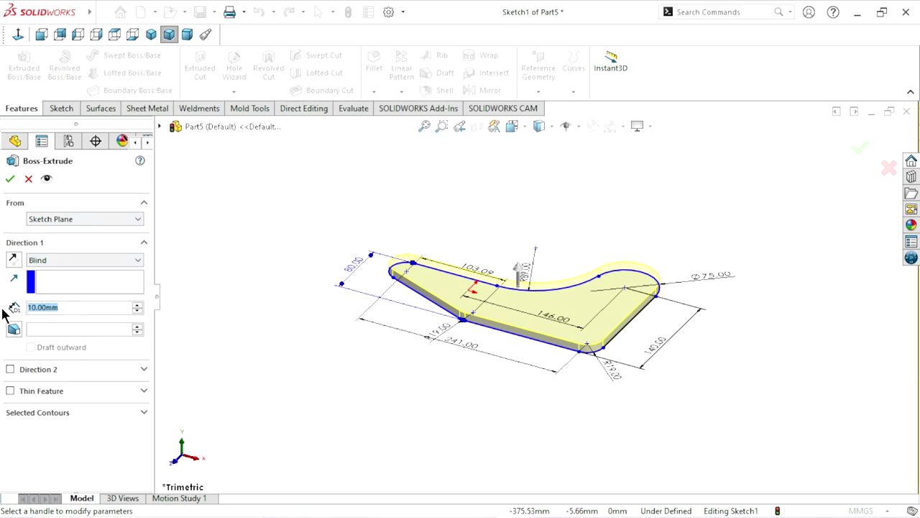
type("19")
key("Return")
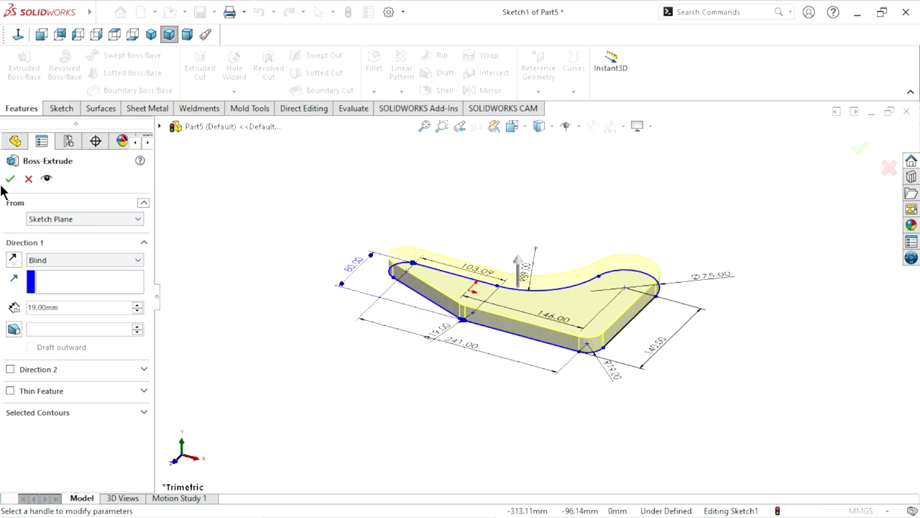
left_click(10, 179)
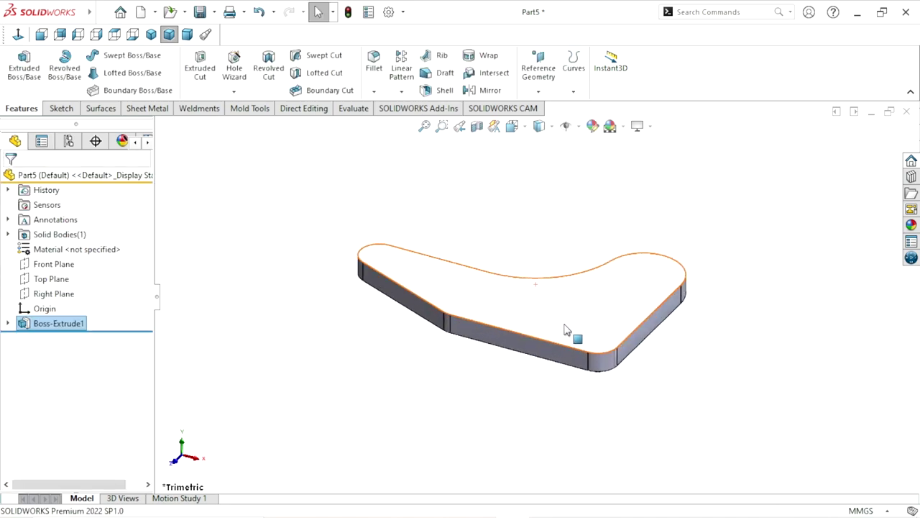
Orbit and zoom to inspect the plate, then return to the isometric view
mouse_move(566, 329)
middle_mouse_down()
mouse_move(419, 381)
mouse_move(559, 309)
mouse_move(563, 334)
middle_mouse_up()
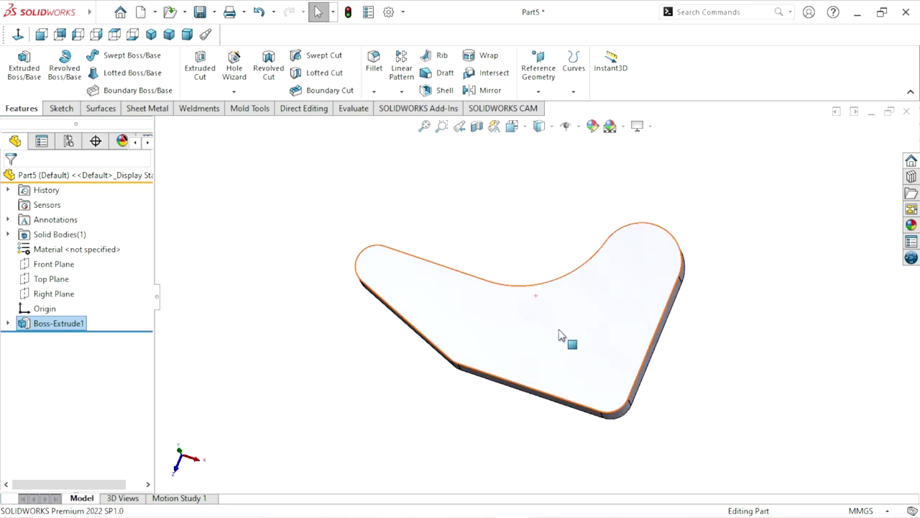
scroll(575, 368, "up", 3)
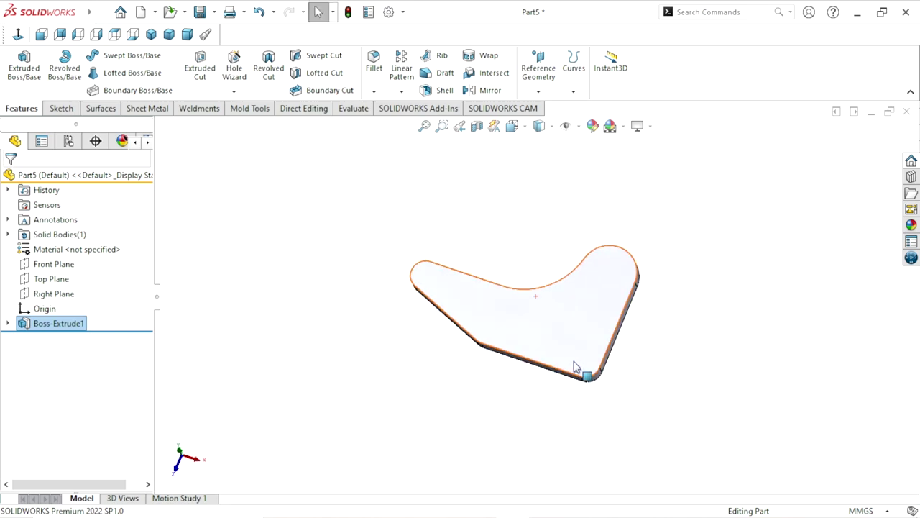
scroll(588, 287, "down", 2)
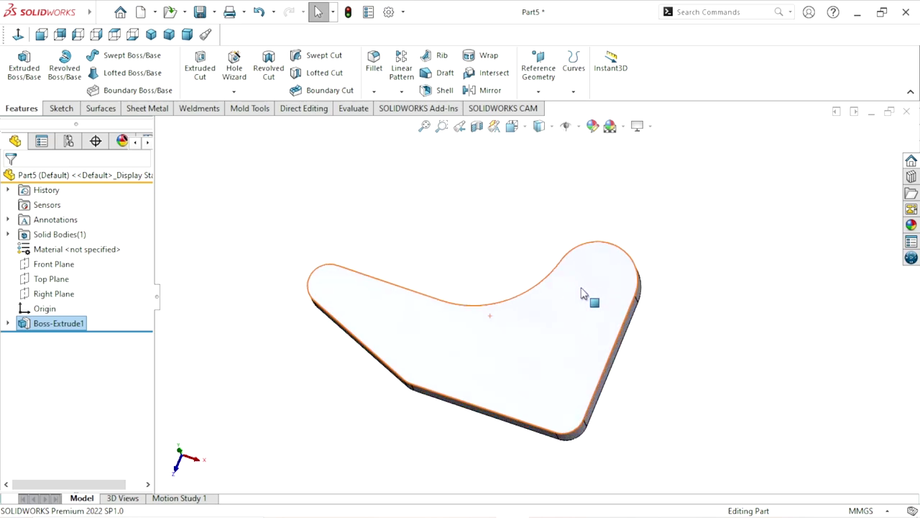
left_click(588, 298)
left_click(356, 225)
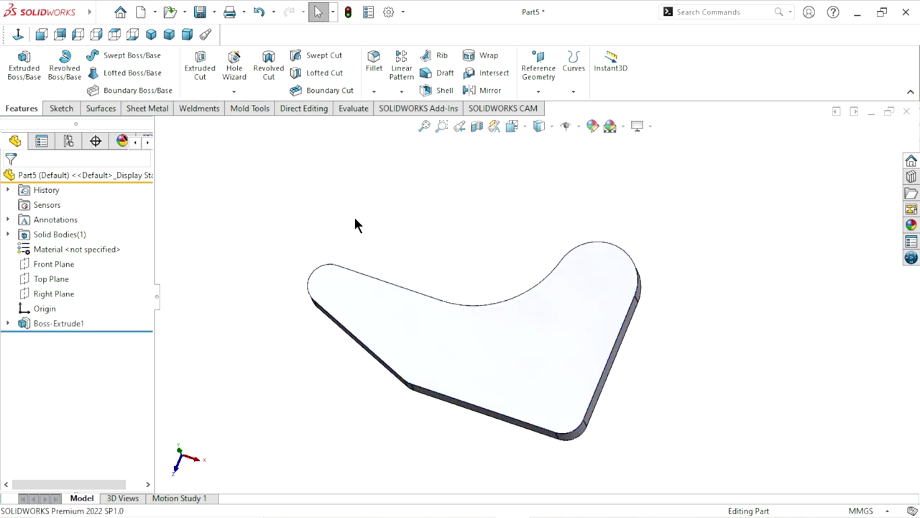
left_click(151, 35)
On the plate's top face, sketch two concentric circles at the rounded right end
left_click(687, 309)
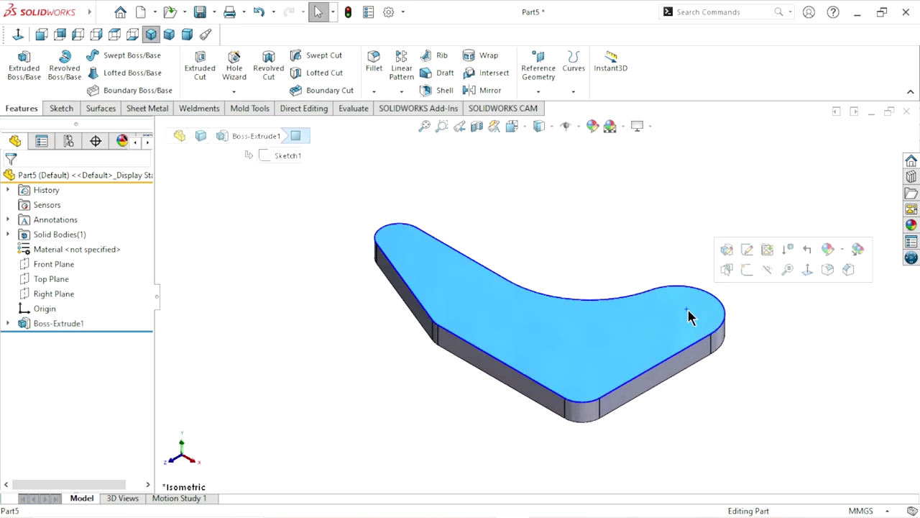
left_click(748, 269)
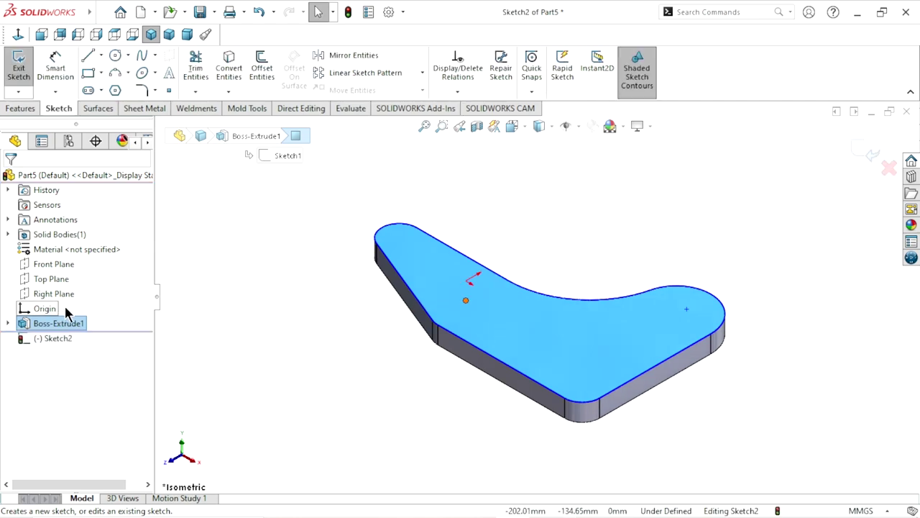
left_click(113, 53)
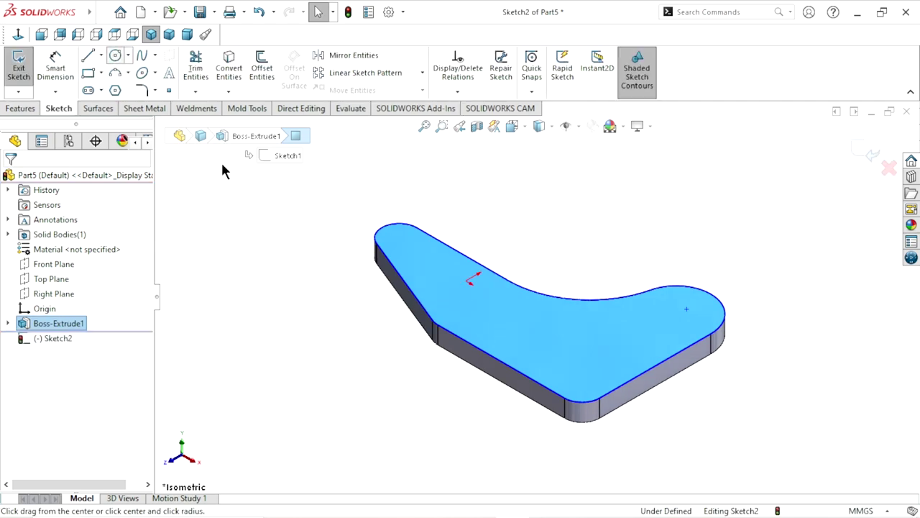
left_click(677, 314)
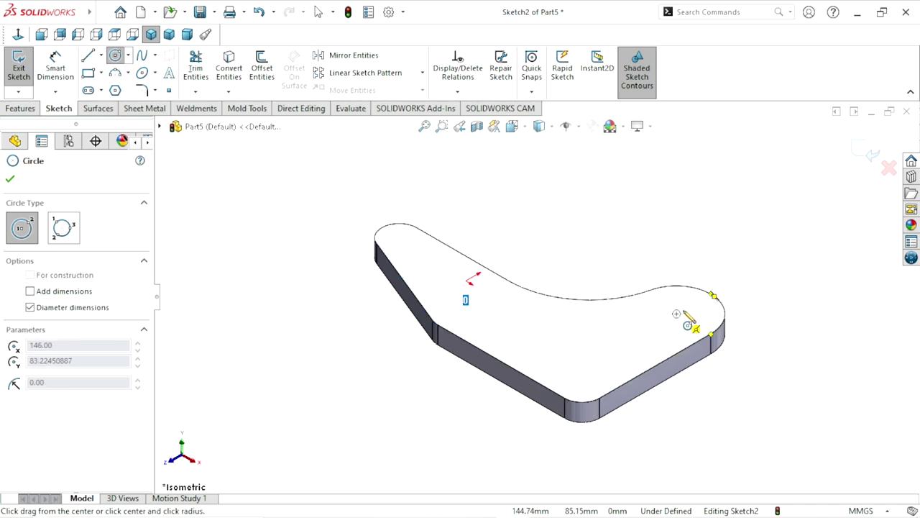
left_click(726, 308)
right_click(724, 267)
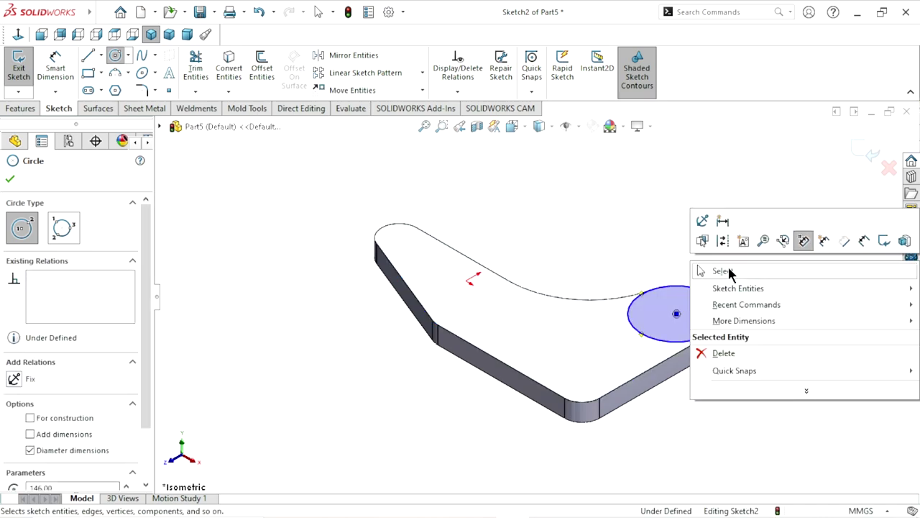
left_click(716, 268)
left_click(120, 61)
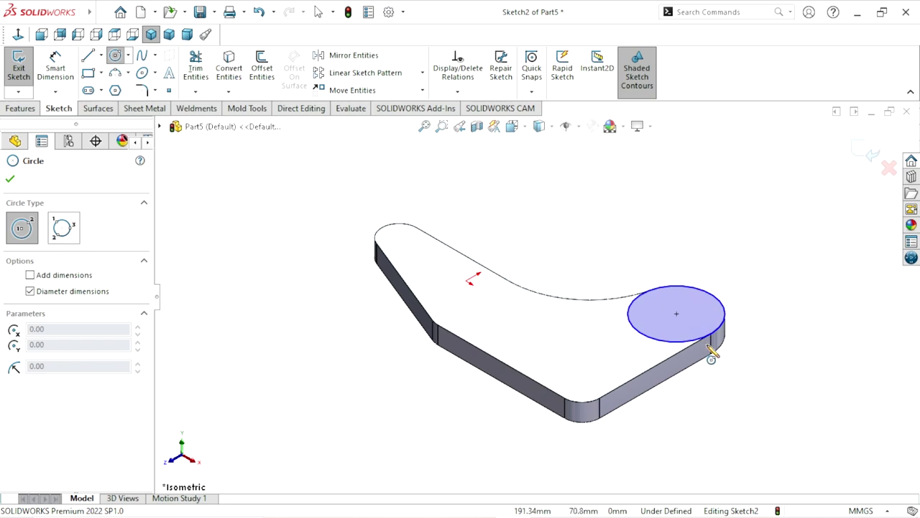
left_click(678, 314)
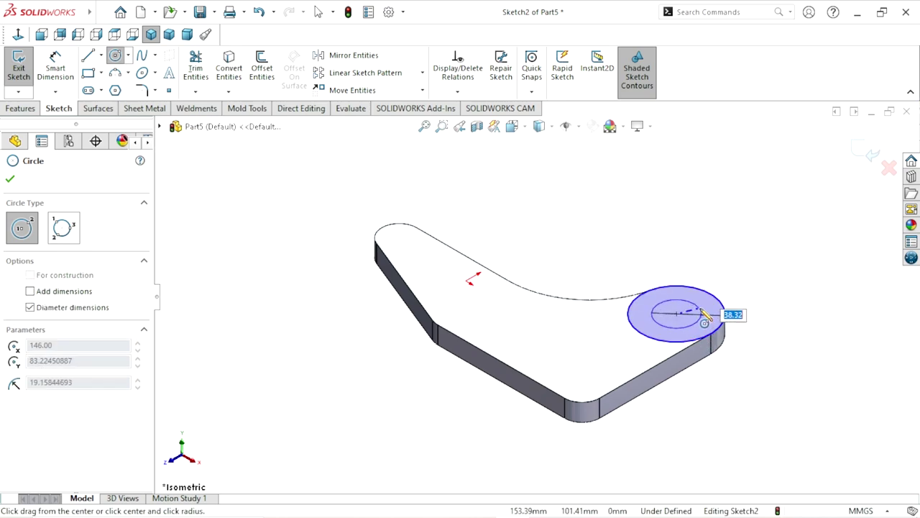
left_click(707, 315)
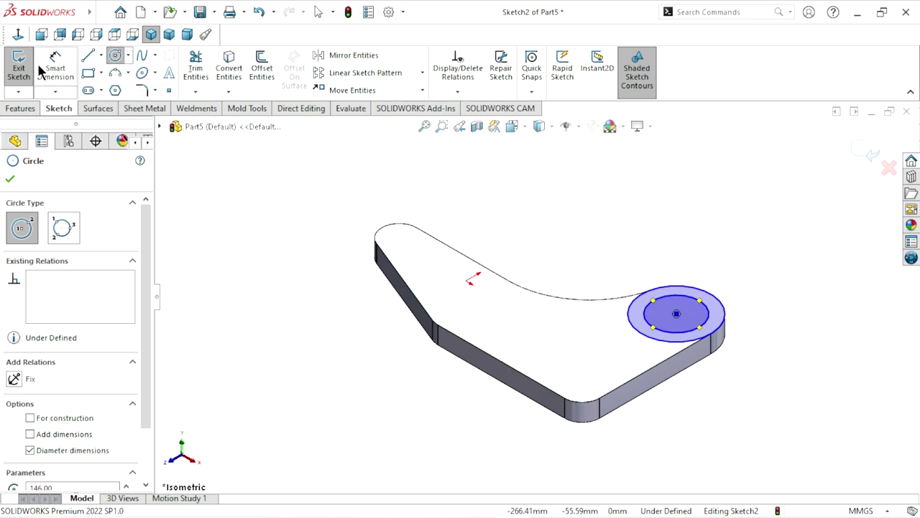
key("Escape")
Dimension the inner bore circle to Ø50.8 mm
key("d")
left_click(724, 324)
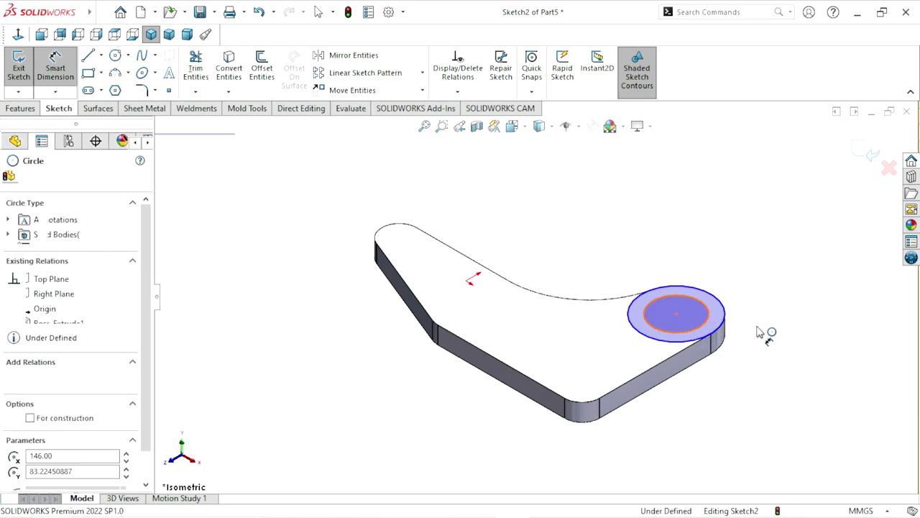
left_click(768, 329)
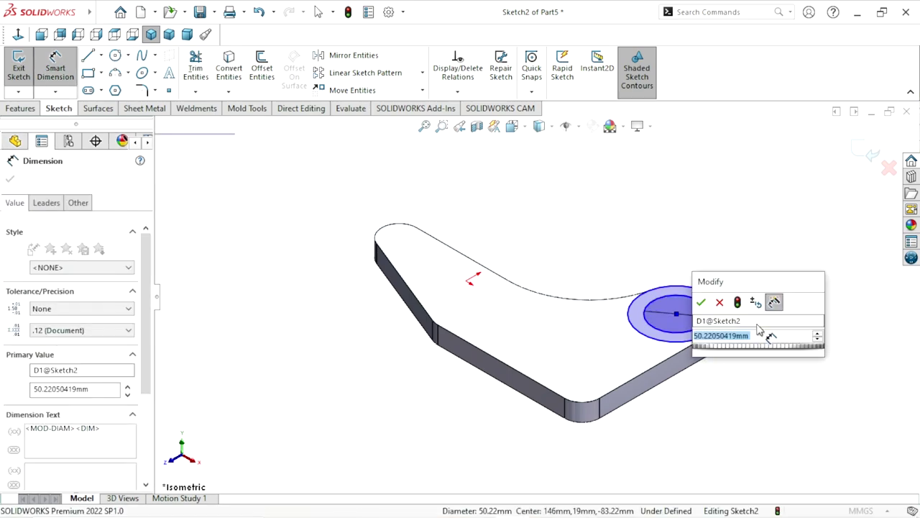
type("50.8")
left_click(701, 302)
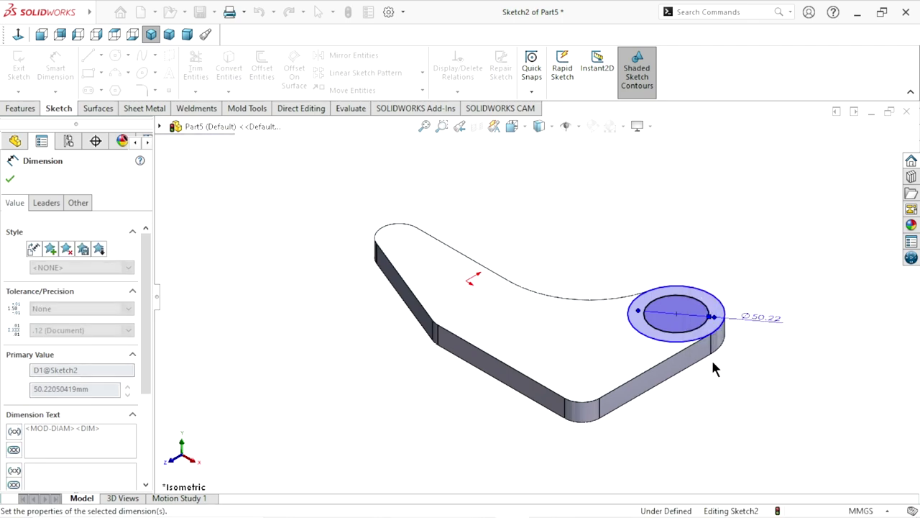
scroll(649, 319, "down", 2)
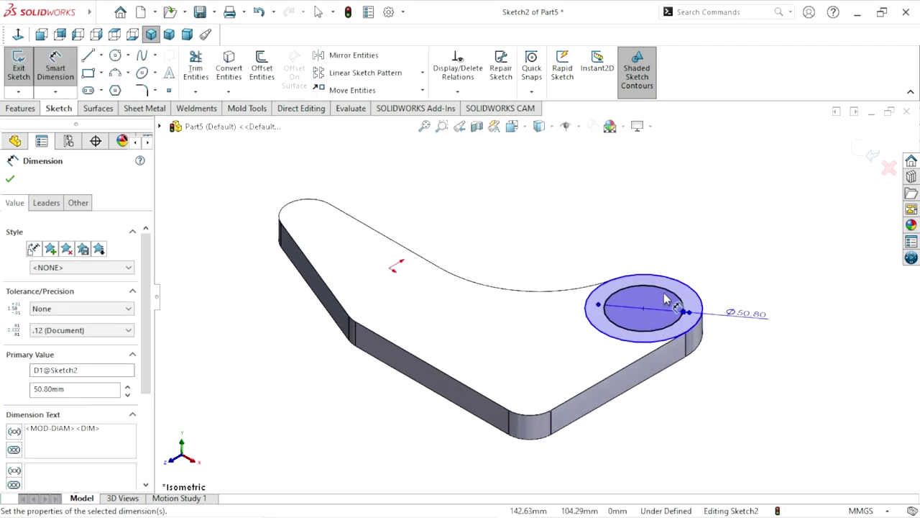
left_click(10, 178)
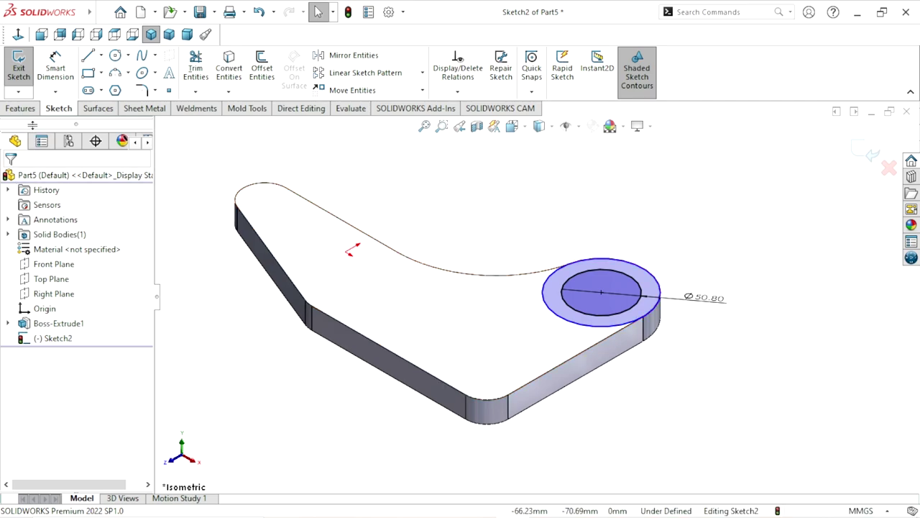
left_click(22, 108)
Extrude the boss sketch 45 mm, with Direction 2 at 22 mm
left_click(18, 81)
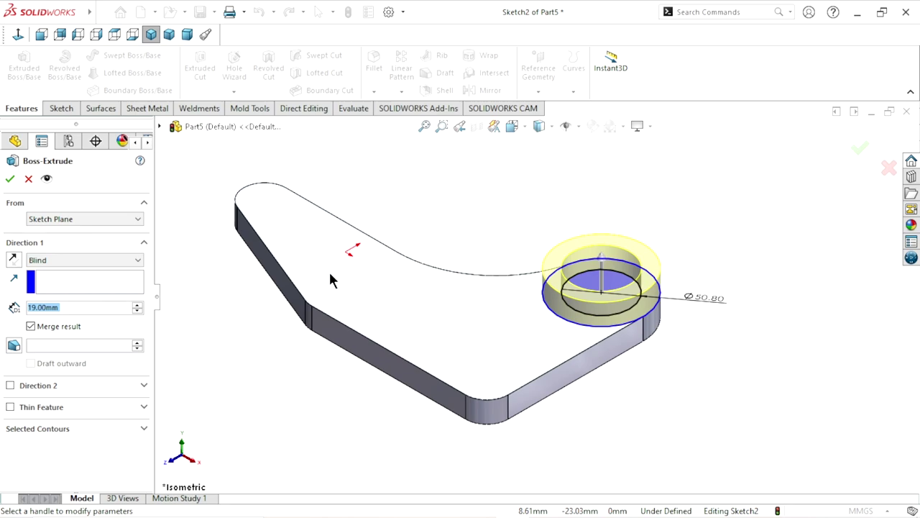
left_click(98, 308)
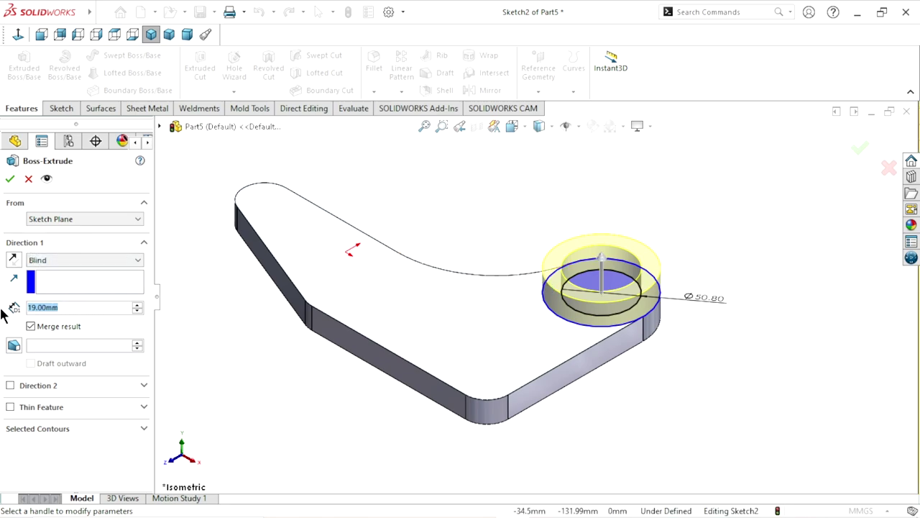
type("45")
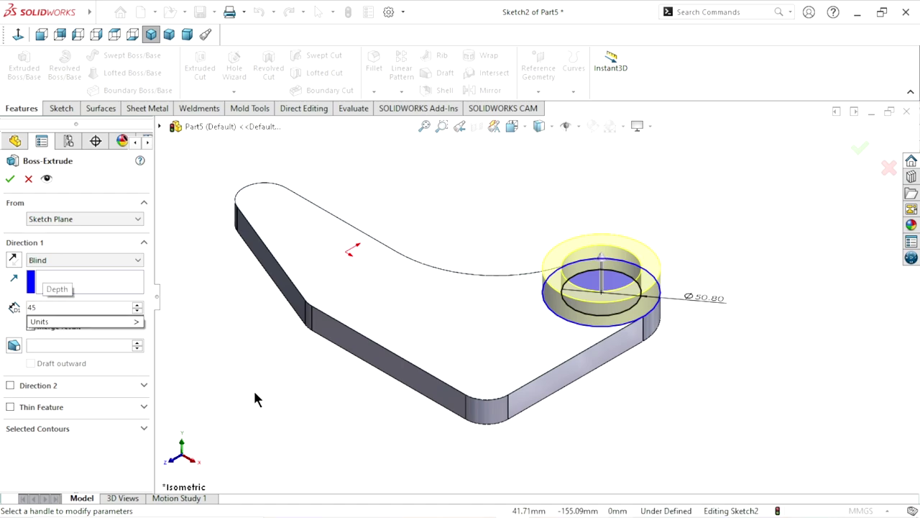
key("Return")
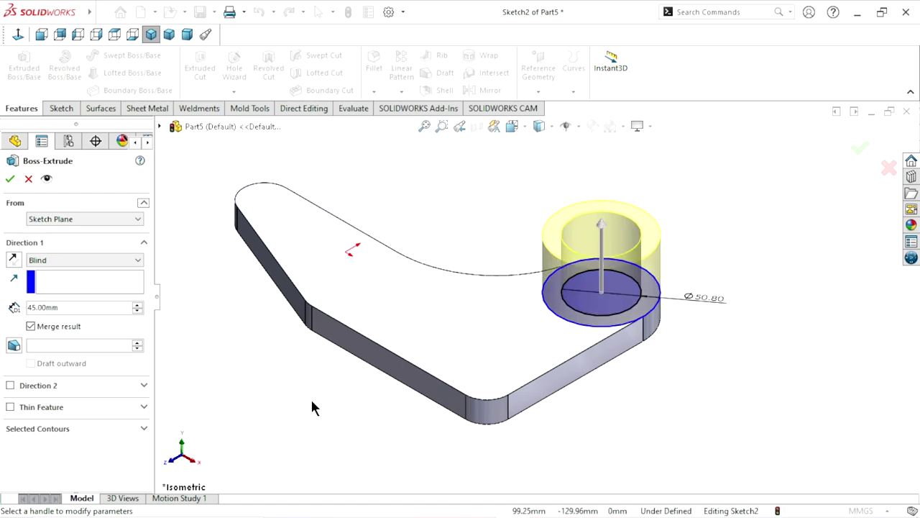
left_click(11, 386)
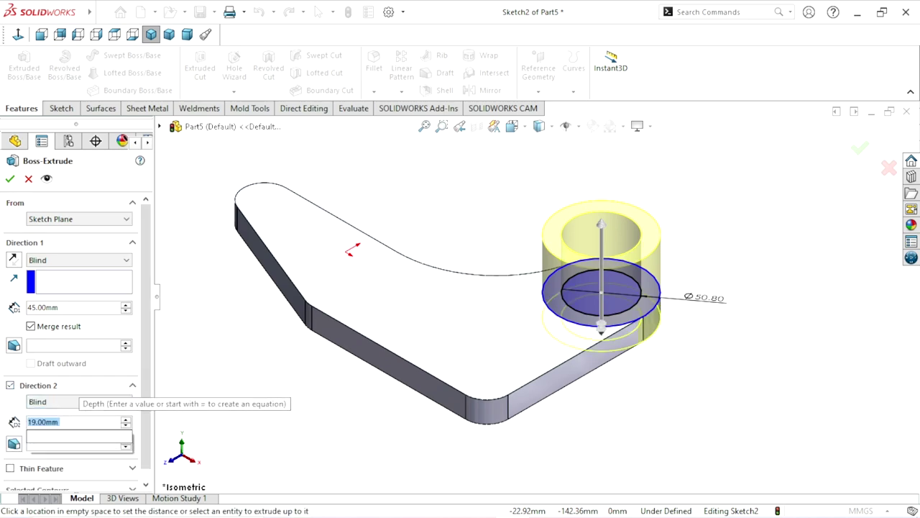
type("22")
key("Return")
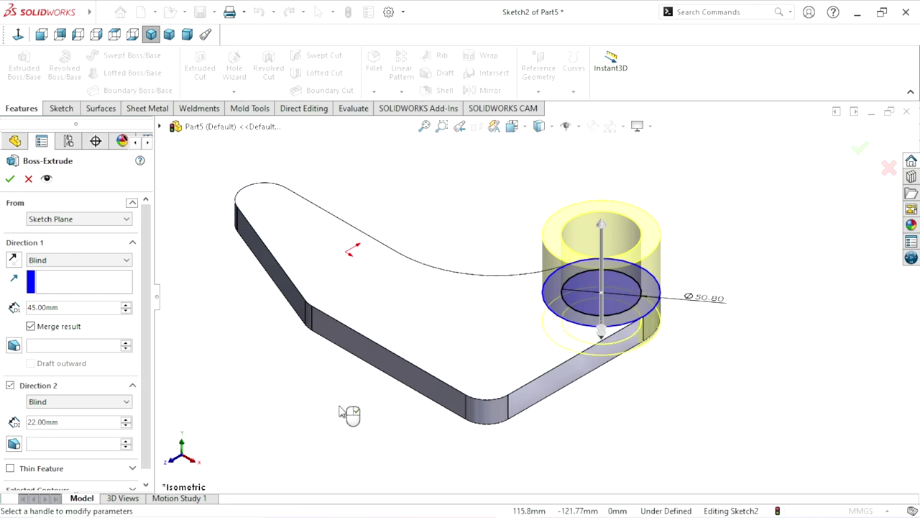
Select the circle region as the extrude contour and accept Boss-Extrude2
mouse_move(312, 400)
middle_mouse_down()
mouse_move(540, 248)
mouse_move(240, 367)
middle_mouse_up()
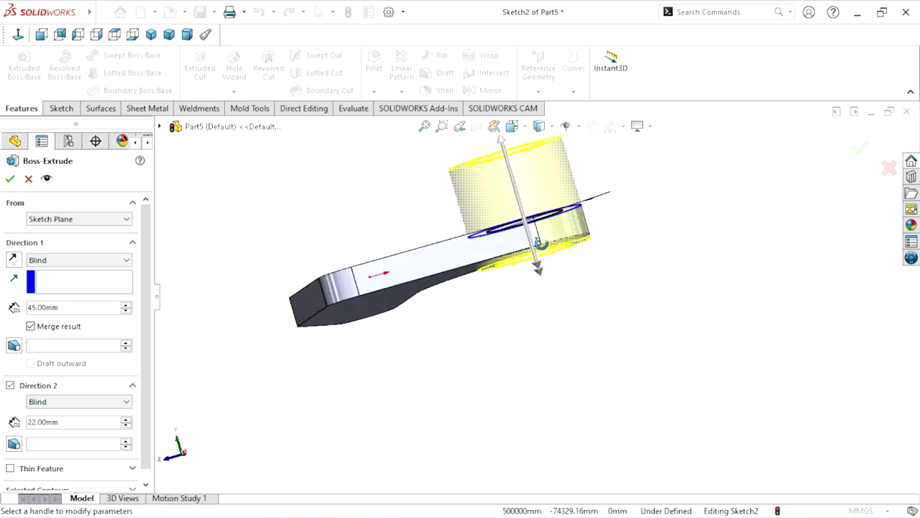
scroll(142, 368, "down", 1)
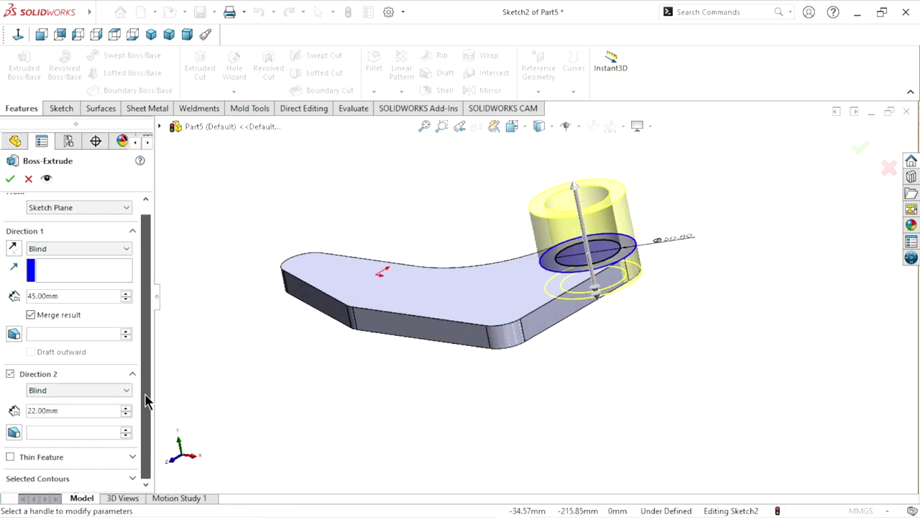
left_click(81, 480)
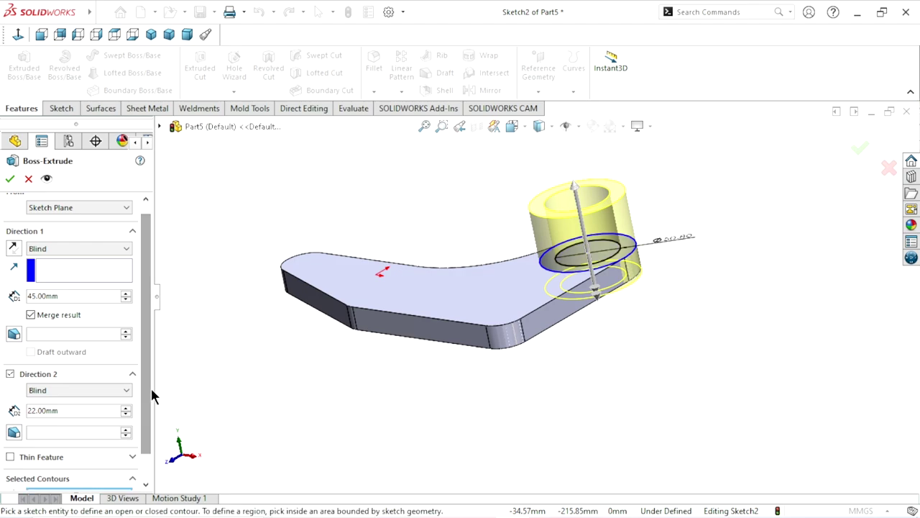
scroll(143, 395, "down", 2)
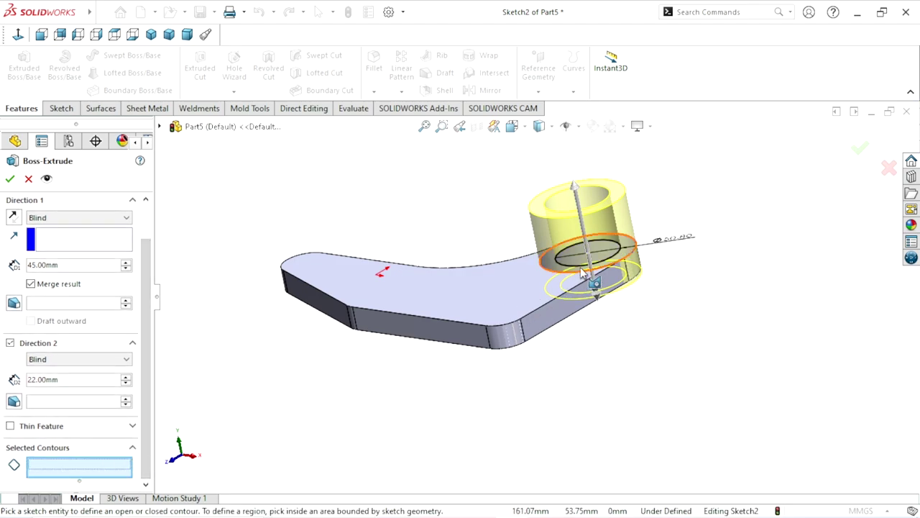
scroll(582, 273, "down", 4)
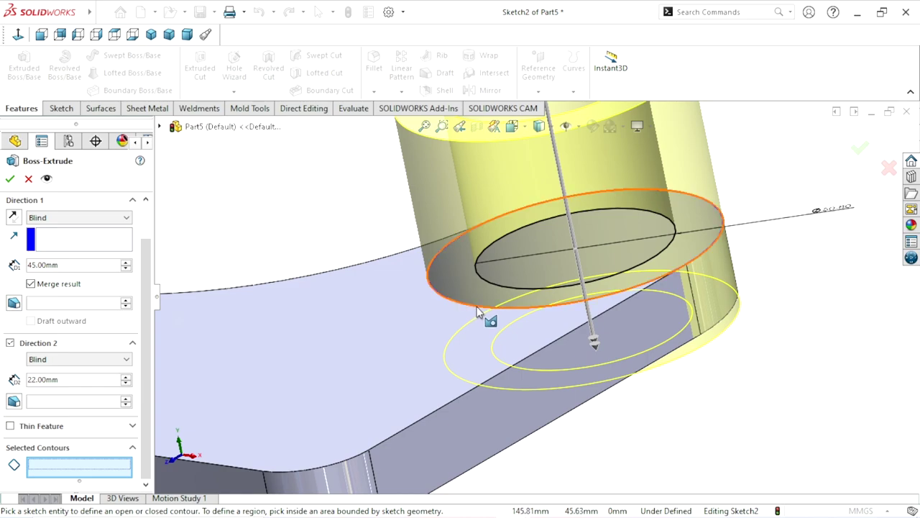
left_click(480, 310)
scroll(494, 373, "up", 4)
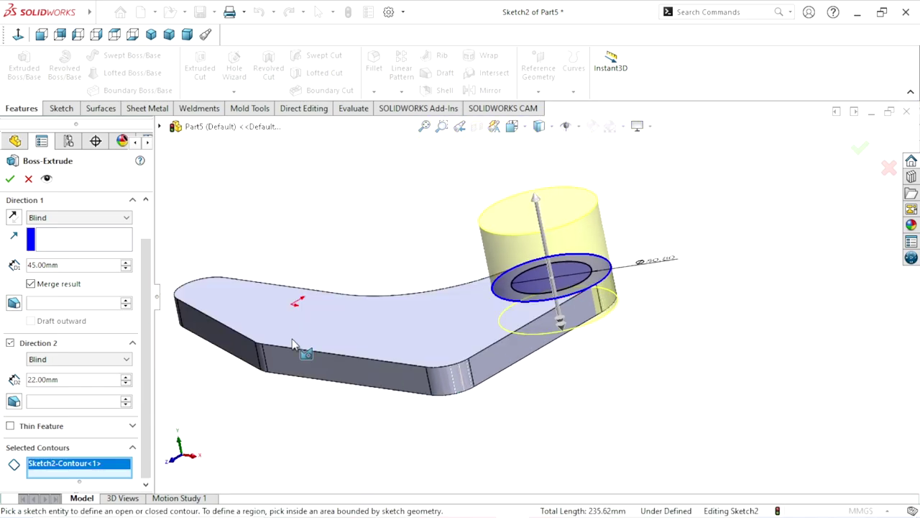
left_click(10, 180)
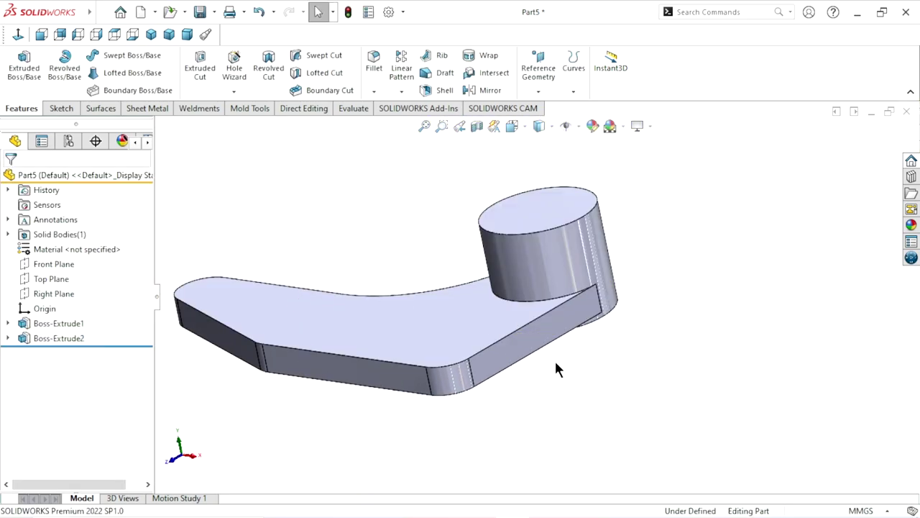
Orbit to inspect the new boss and select Sketch2 under Boss-Extrude2
scroll(489, 330, "up", 3)
middle_click_drag(588, 298, 623, 273)
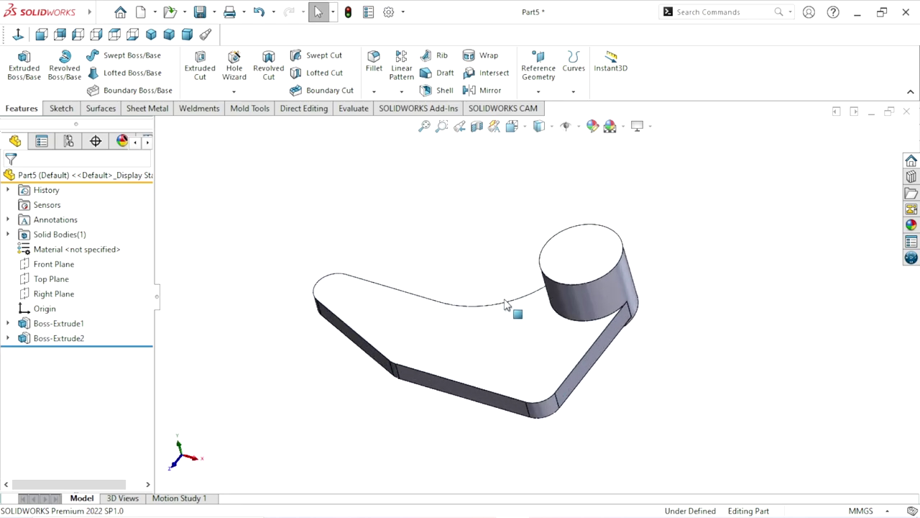
middle_click_drag(623, 272, 740, 263)
left_click(7, 338)
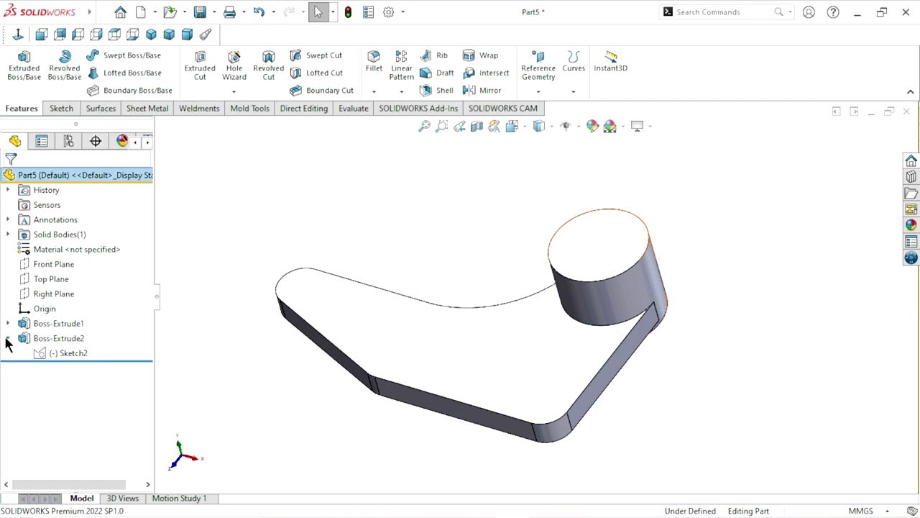
left_click(47, 353)
Extrude-cut Sketch2's inner circle Through All - Both to bore the boss
left_click(199, 72)
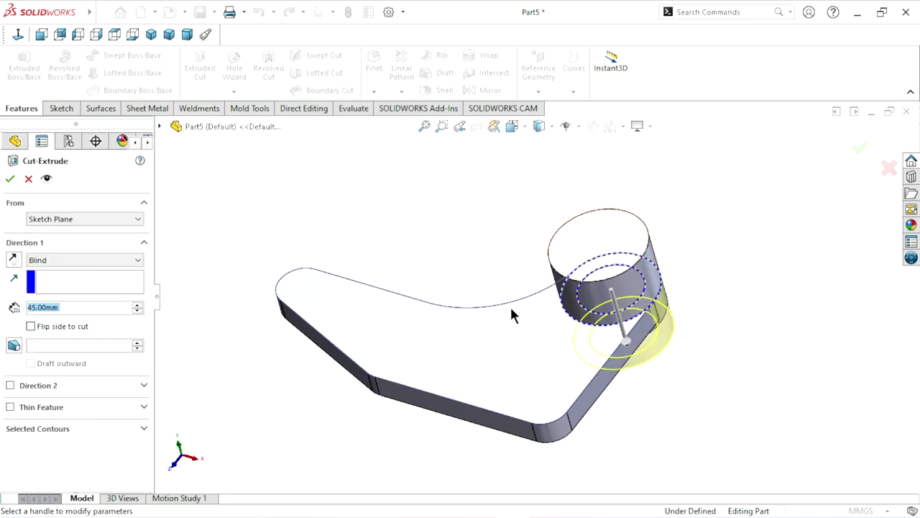
scroll(532, 353, "down", 2)
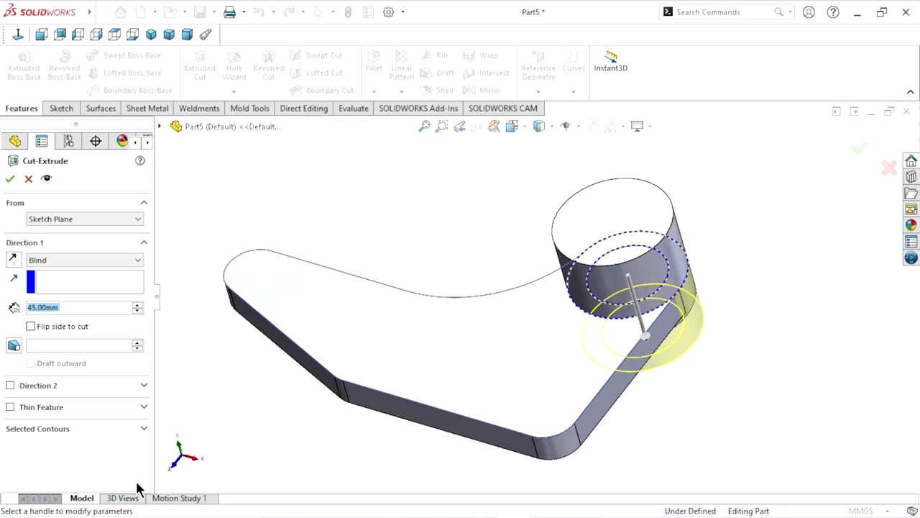
left_click(69, 429)
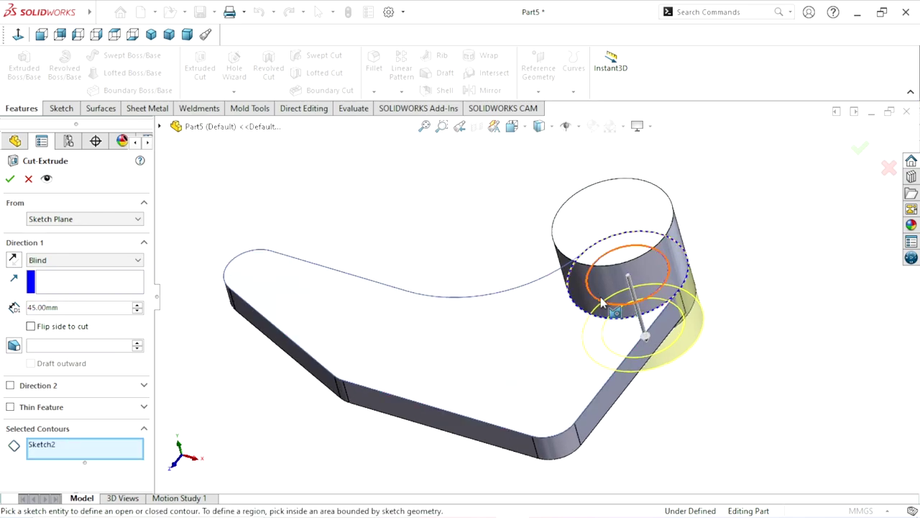
left_click(602, 304)
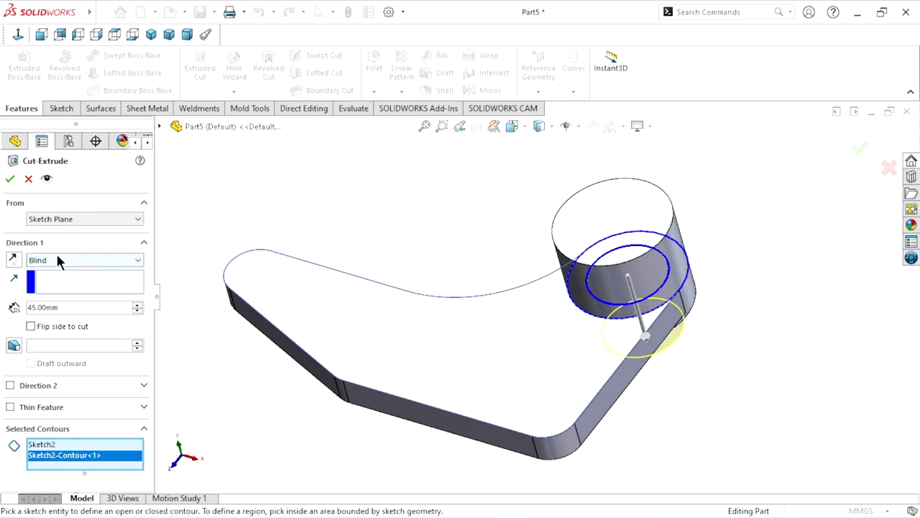
left_click(57, 260)
left_click(61, 290)
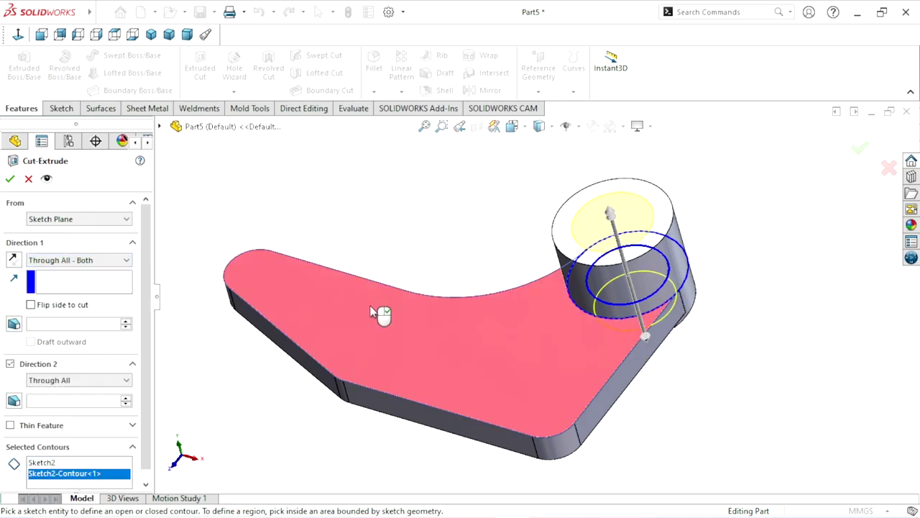
middle_click_drag(584, 329, 650, 325)
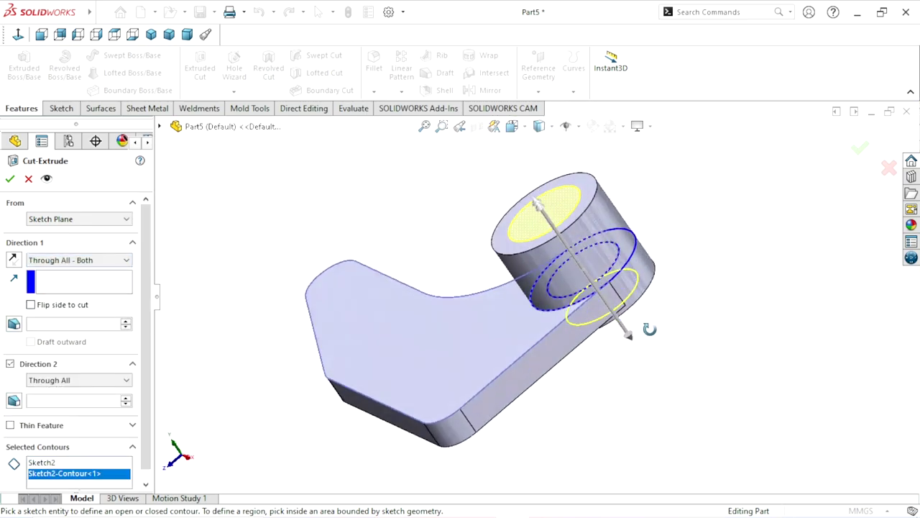
left_click(10, 179)
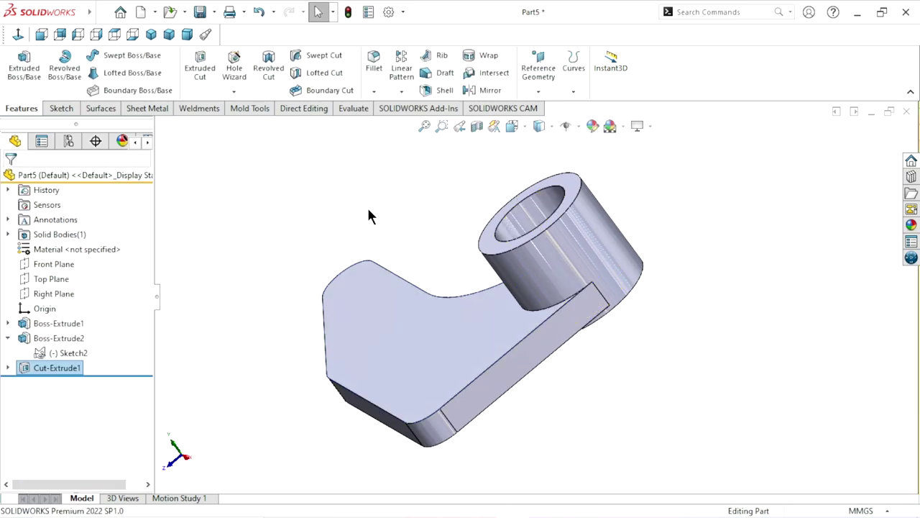
Open a new sketch on the arm's long side face and switch to the Front view
mouse_move(367, 205)
middle_mouse_down()
mouse_move(410, 290)
mouse_move(514, 403)
middle_mouse_up()
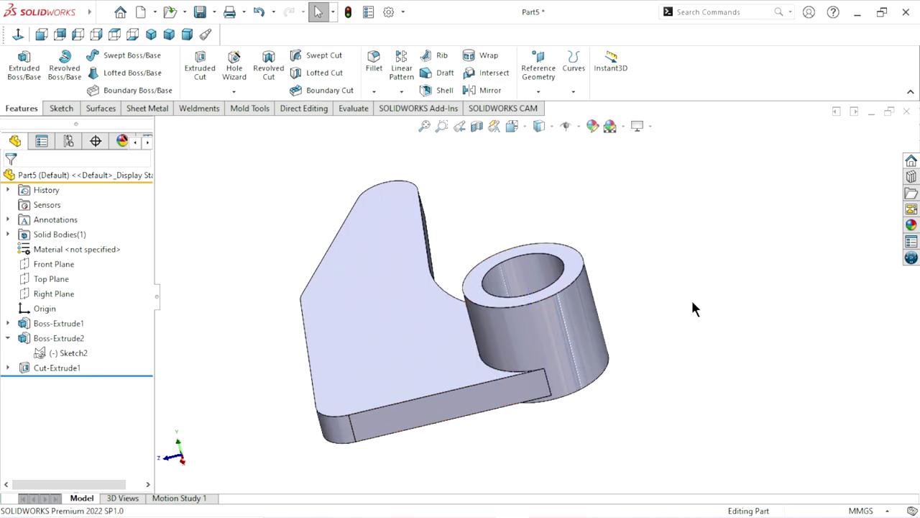
middle_click_drag(692, 309, 565, 336)
left_click(555, 271)
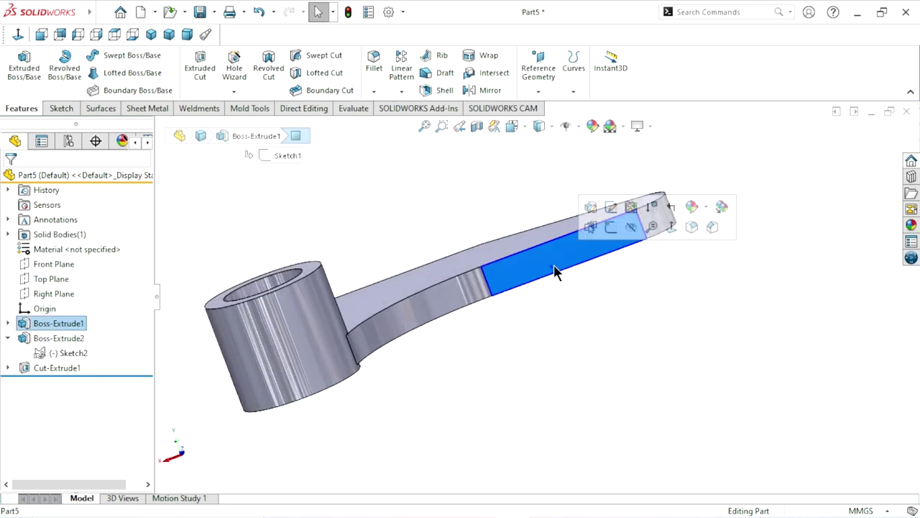
left_click(609, 229)
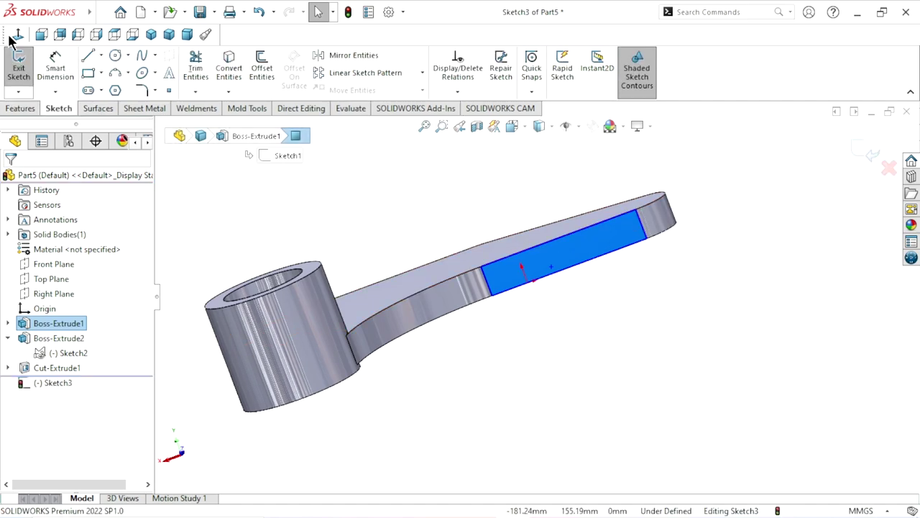
scroll(605, 297, "down", 2)
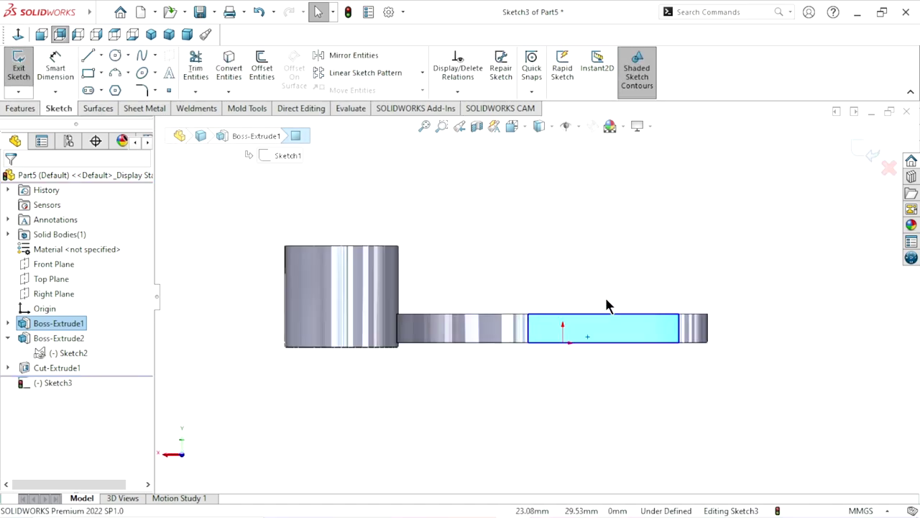
scroll(555, 345, "down", 2)
scroll(532, 364, "up", 1)
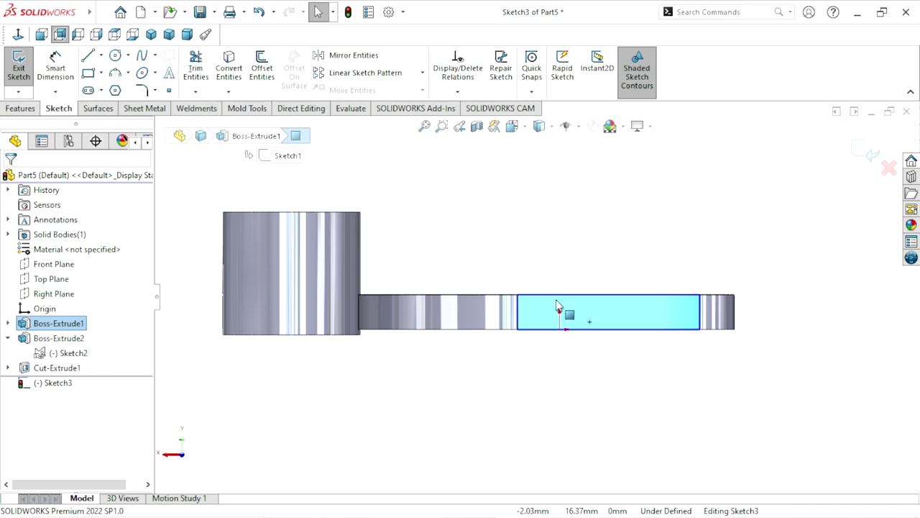
mouse_move(578, 279)
middle_mouse_down()
mouse_move(543, 338)
mouse_move(554, 399)
mouse_move(539, 415)
mouse_move(546, 419)
mouse_move(558, 261)
middle_mouse_up()
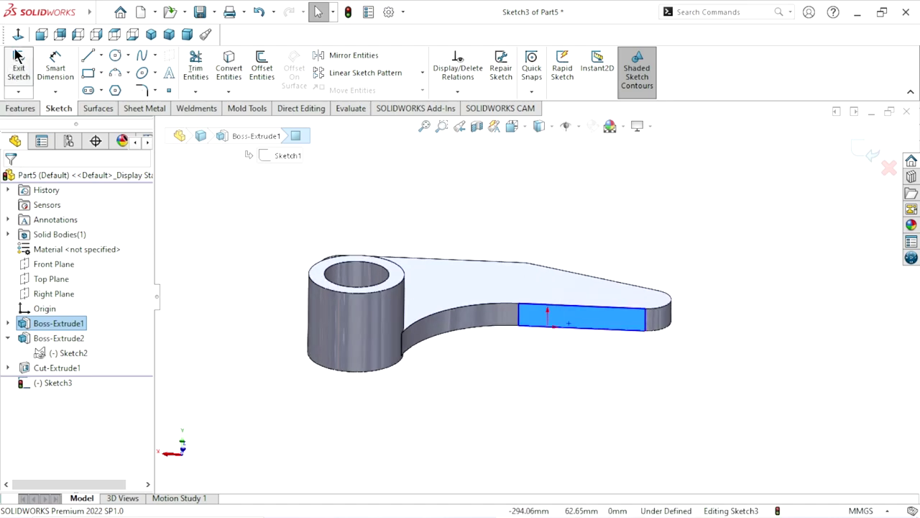
left_click(59, 34)
Draw two concentric circles above the arm, an outer one and a smaller inner one
key("f")
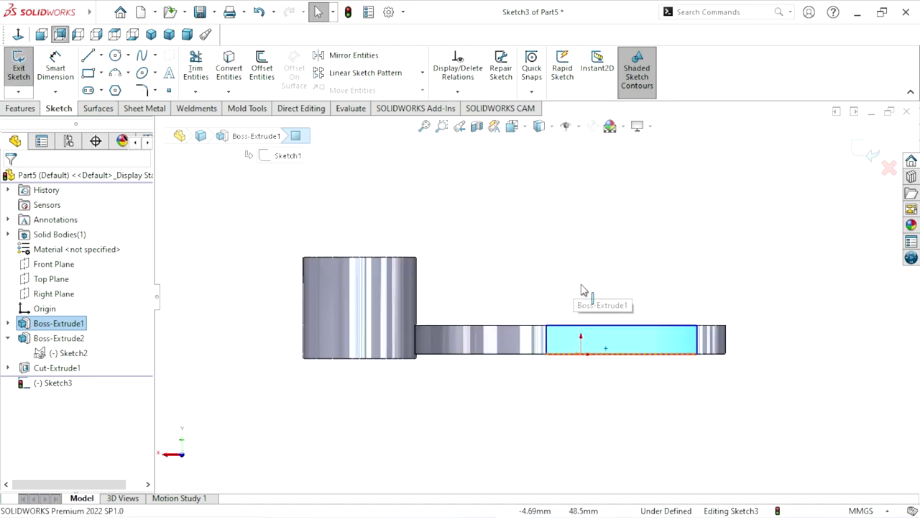
left_click(115, 56)
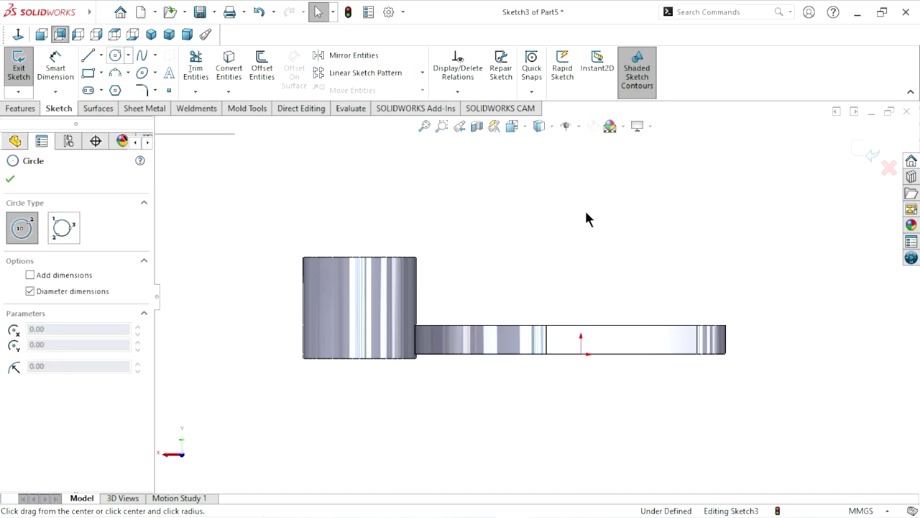
left_click(581, 206)
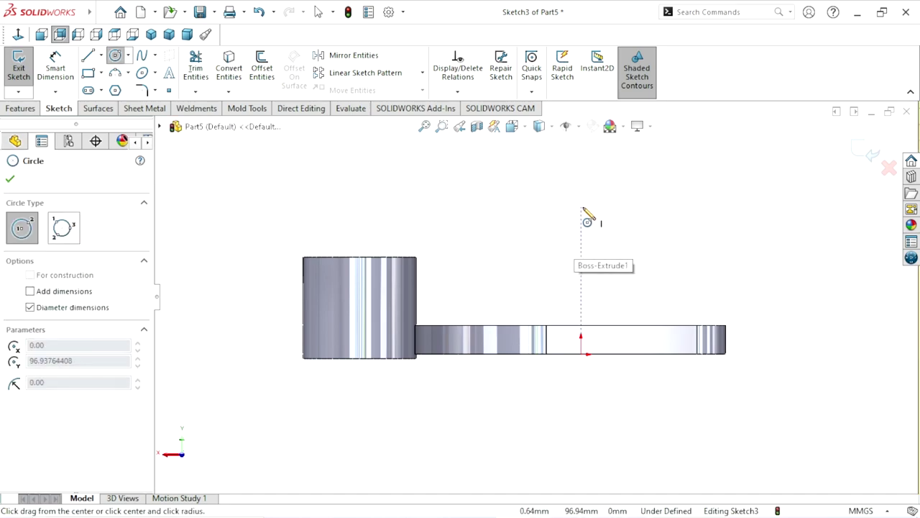
left_click(586, 259)
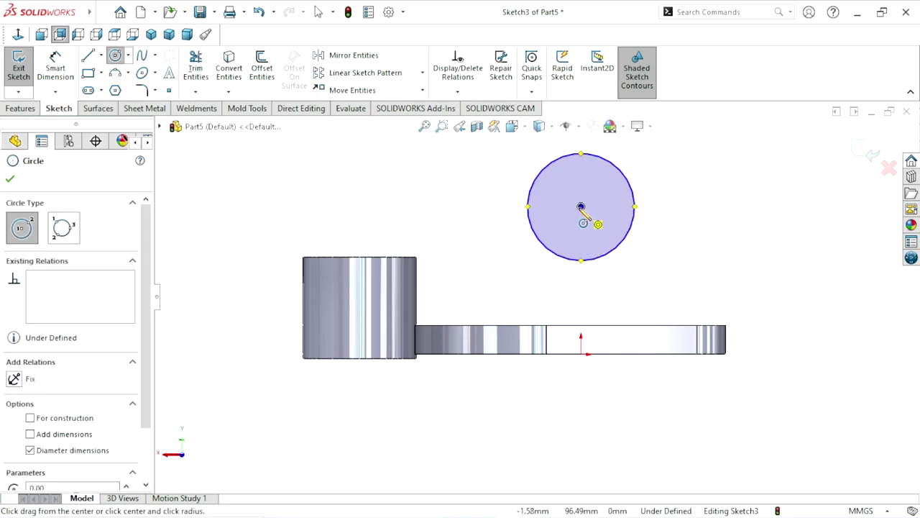
left_click(581, 206)
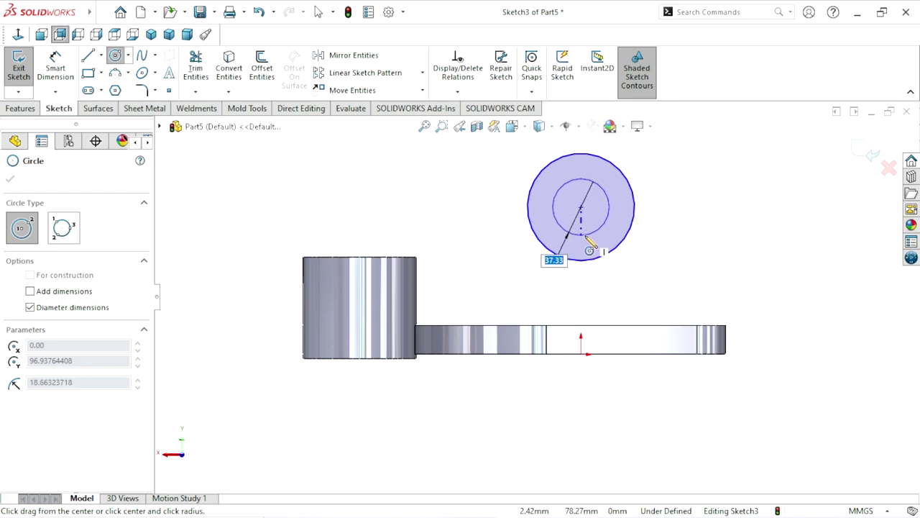
left_click(586, 237)
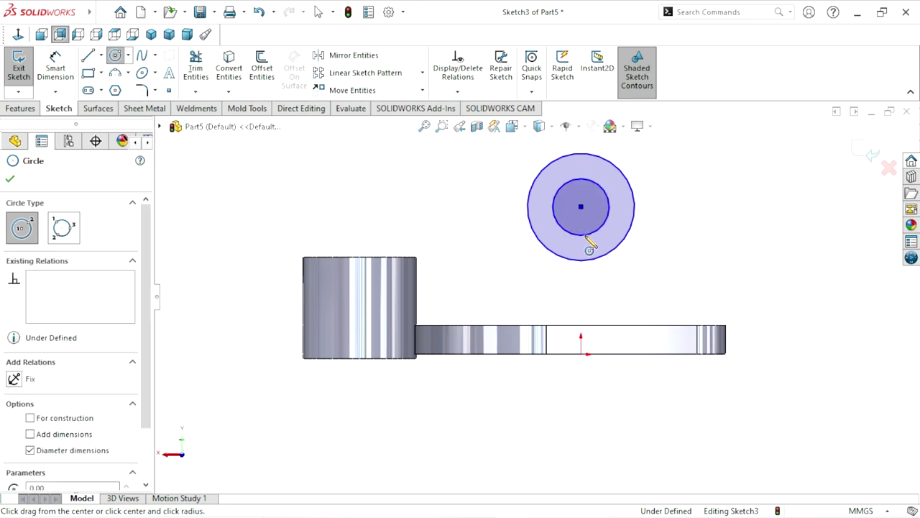
Dimension the outer circle's diameter to 70 mm
left_click(53, 65)
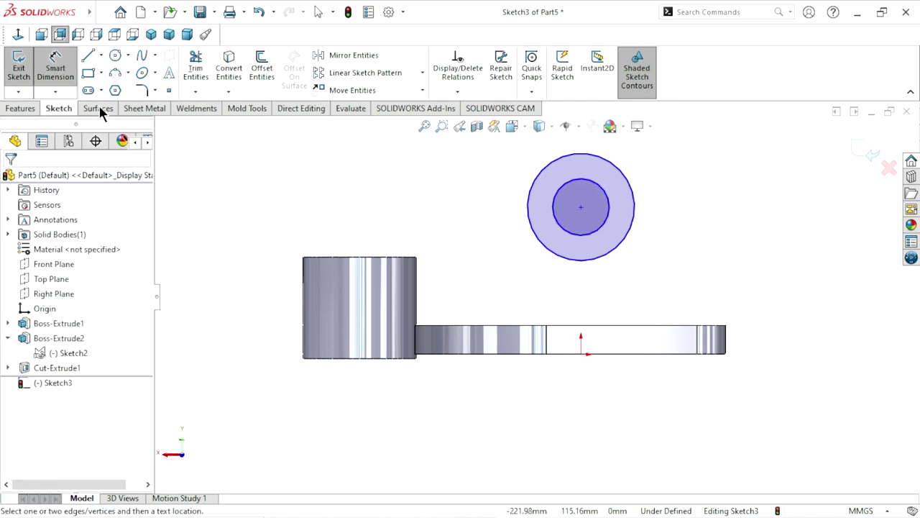
left_click(636, 219)
left_click(685, 207)
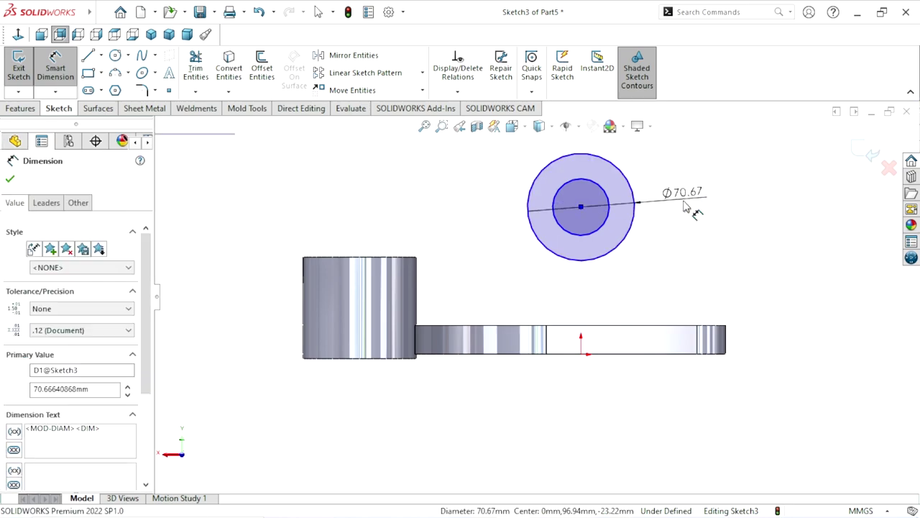
type("70")
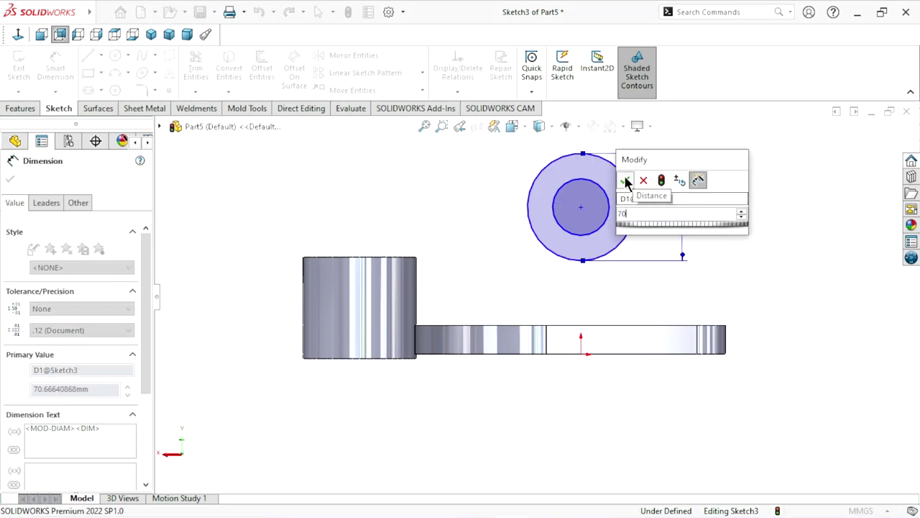
left_click(625, 180)
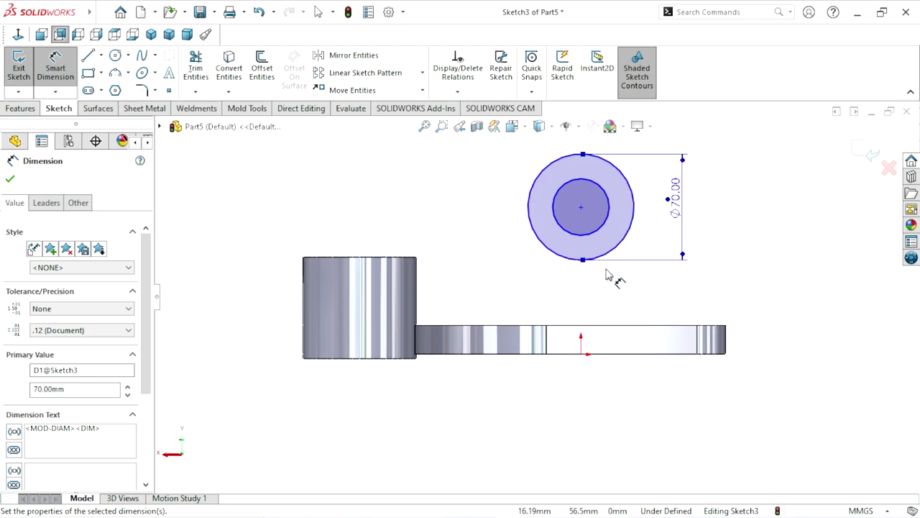
scroll(611, 264, "up", 2)
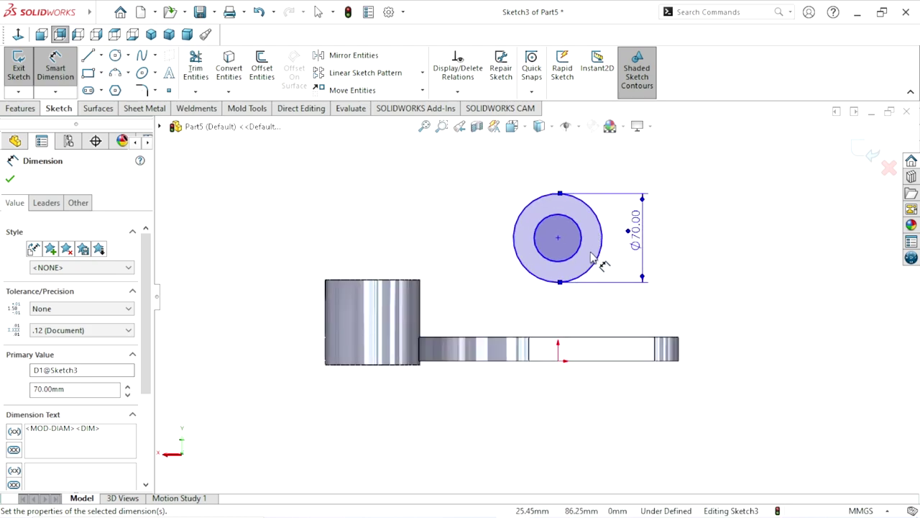
middle_click_drag(591, 258, 581, 273, "ctrl")
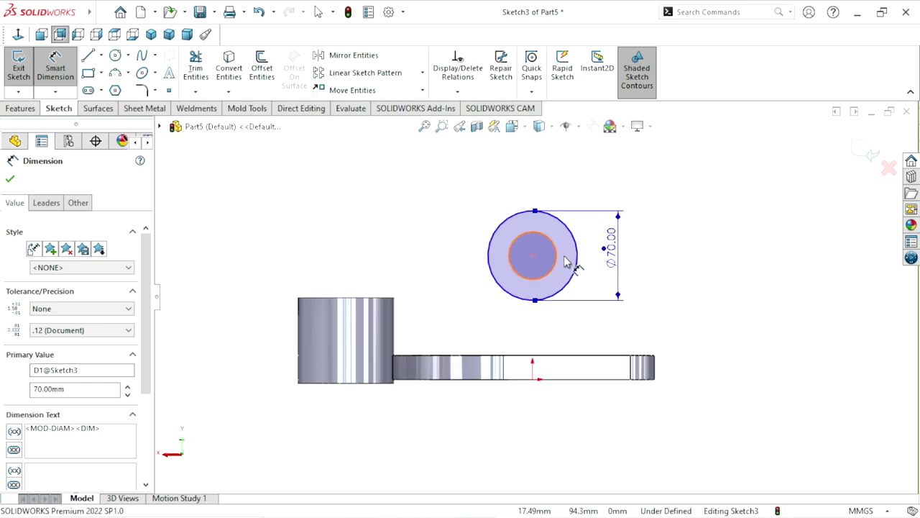
Dimension the inner circle to Ø44.40 mm and move its label to the right
left_click(567, 264)
left_click(595, 259)
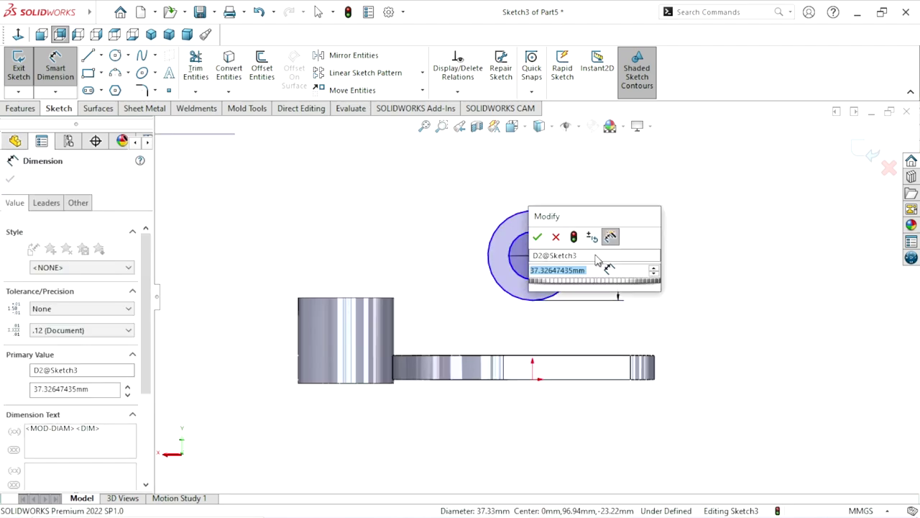
type("444")
key("BackSpace")
key("BackSpace")
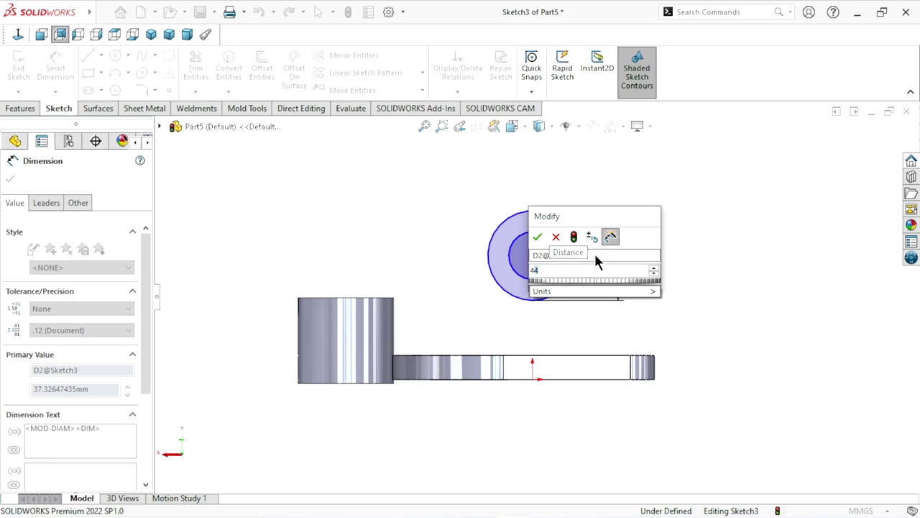
type("4.4")
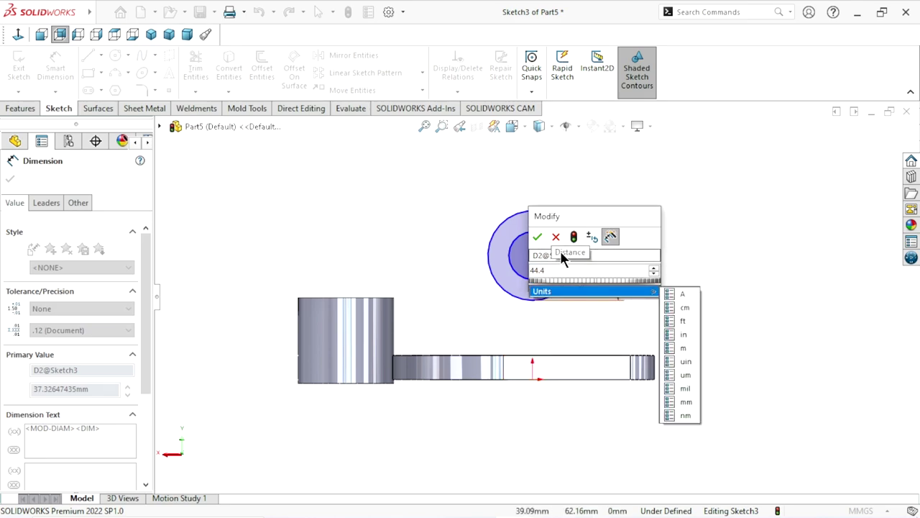
left_click(537, 237)
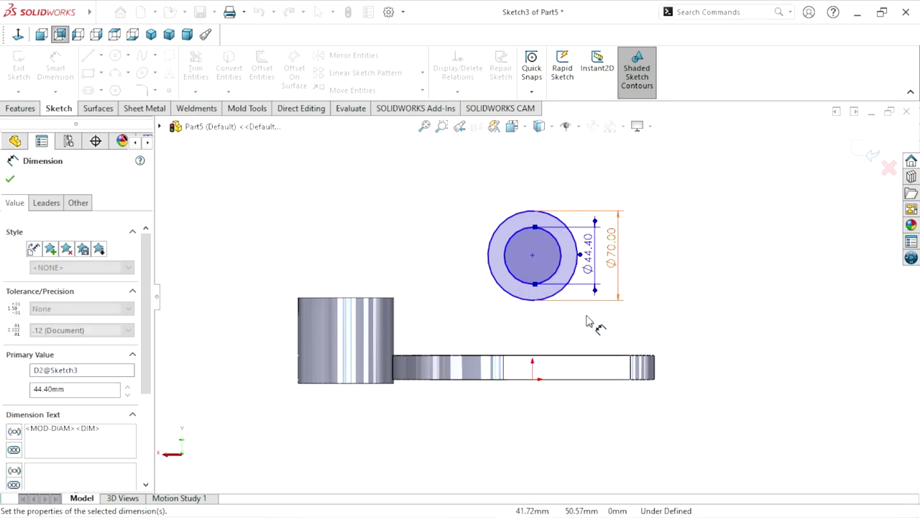
scroll(596, 284, "down", 1)
mouse_move(571, 264)
left_mouse_down()
mouse_move(662, 267)
mouse_move(637, 267)
left_mouse_up()
key("Escape")
scroll(590, 350, "up", 2)
scroll(544, 337, "down", 2)
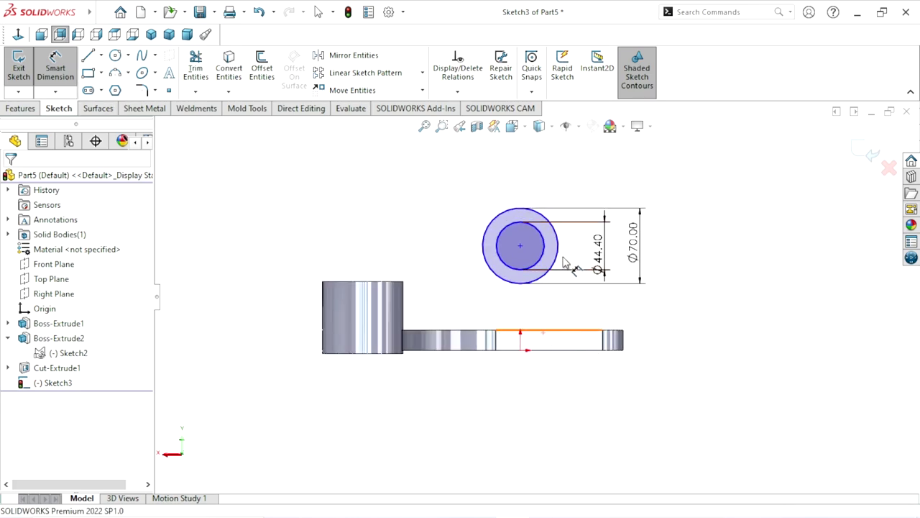
Dimension the circle centre 75 mm above the plate's top edge
left_click(520, 245)
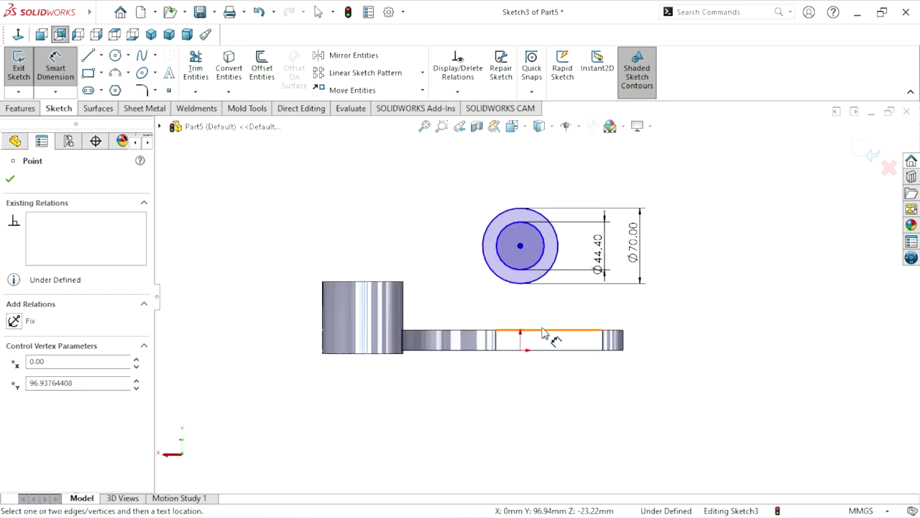
left_click(543, 332)
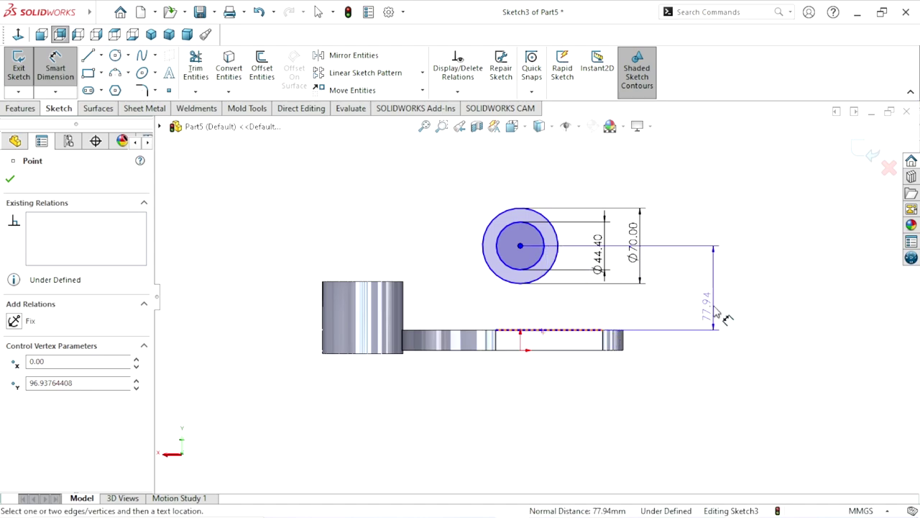
left_click(709, 297)
type("75")
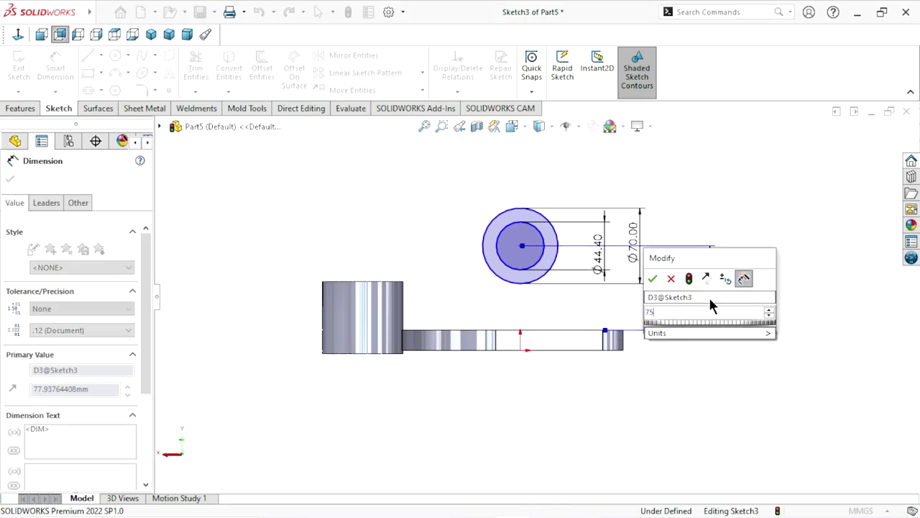
left_click(653, 280)
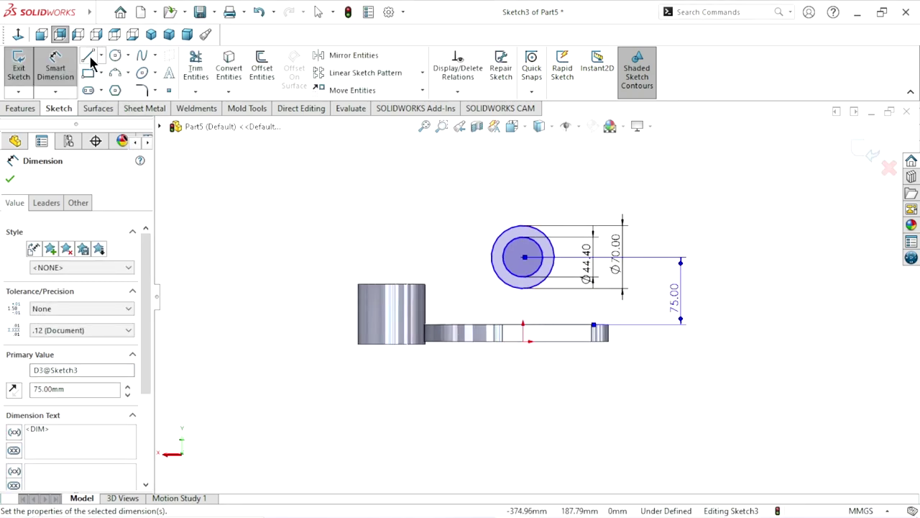
Draw a sloping line from the outer circle's left edge down to the plate's top edge
left_click(89, 58)
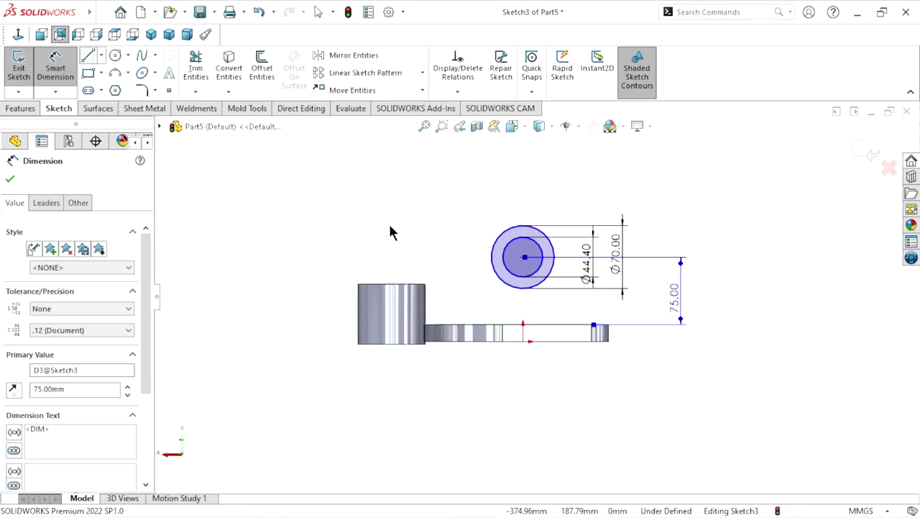
left_click(497, 277)
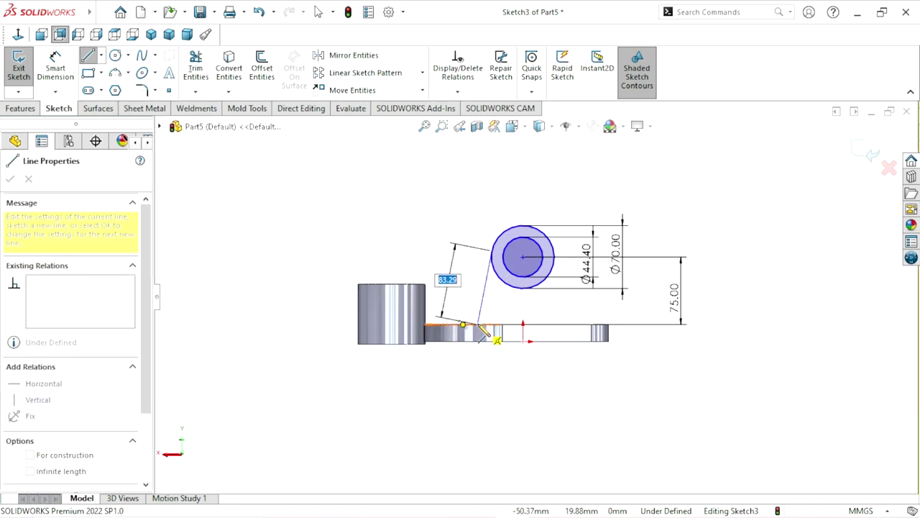
left_click(478, 325)
right_click(472, 291)
left_click(473, 291)
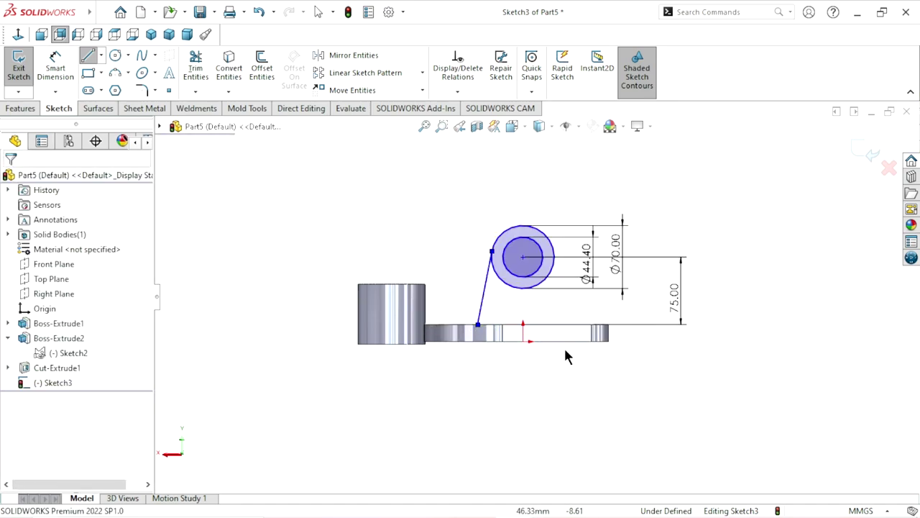
scroll(564, 348, "down", 3)
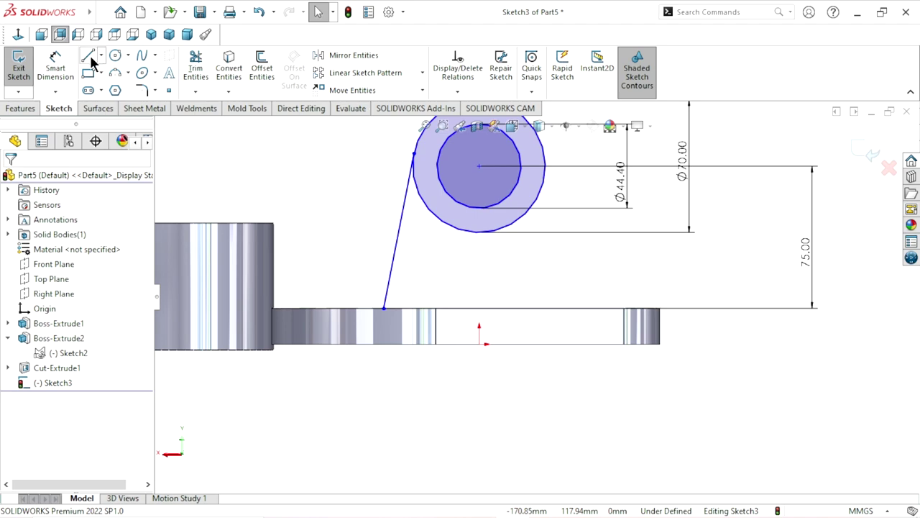
Draw a second sloping line from the circle's right side down to the plate's top edge
key("l")
left_click(507, 192)
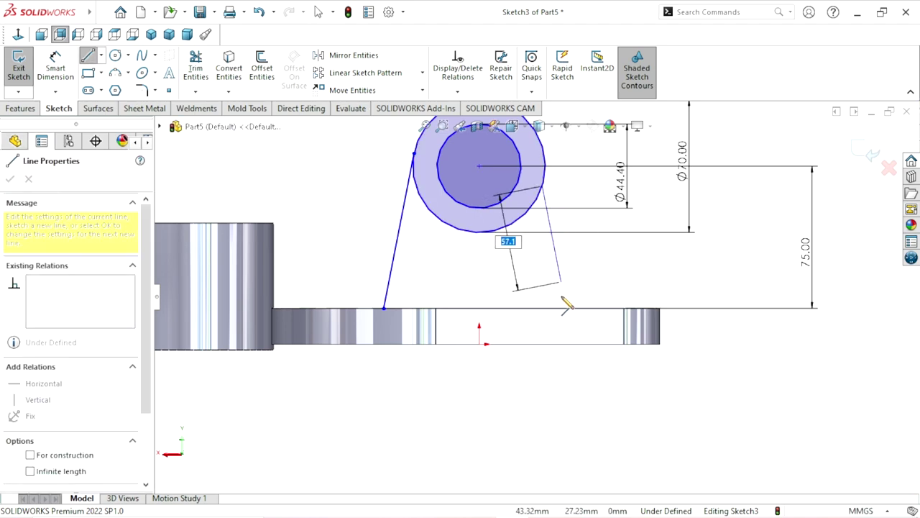
left_click(561, 307)
right_click(689, 274)
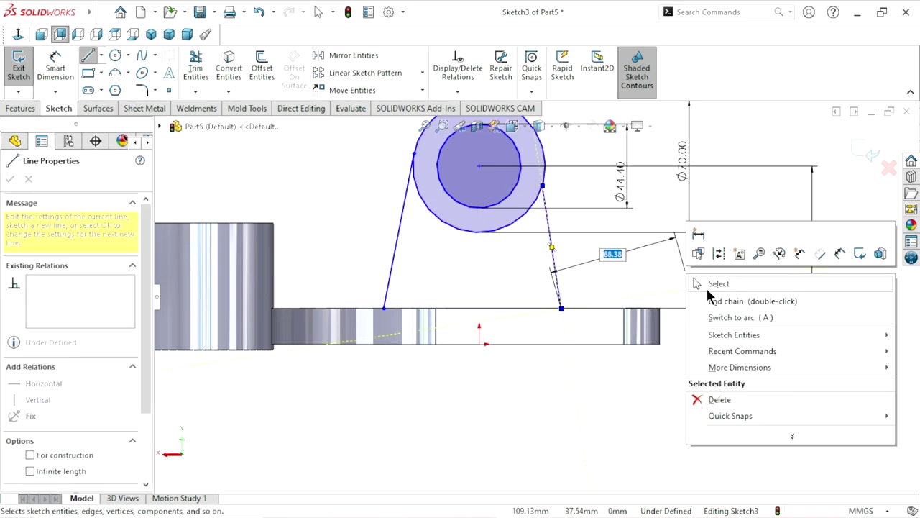
left_click(702, 283)
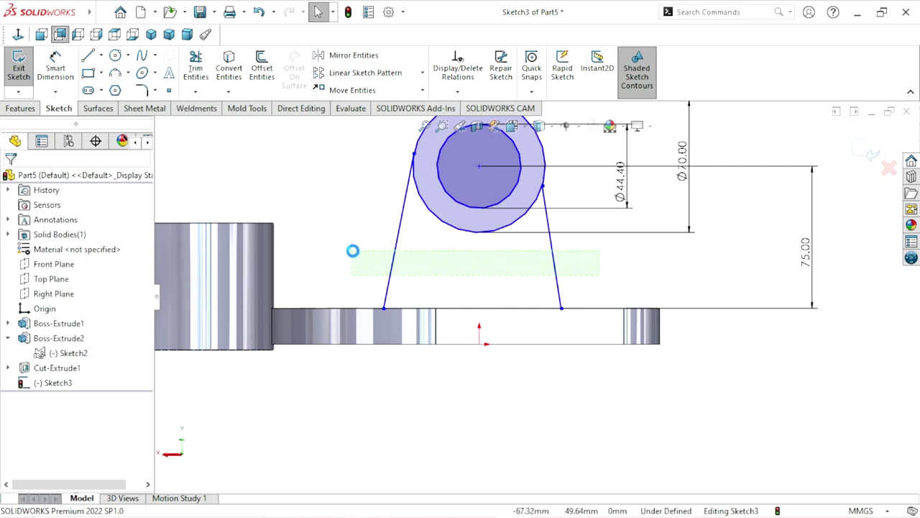
Make the two sloping lines equal length, then select the left line with the outer circle
left_click_drag(353, 251, 357, 255)
left_click(502, 187)
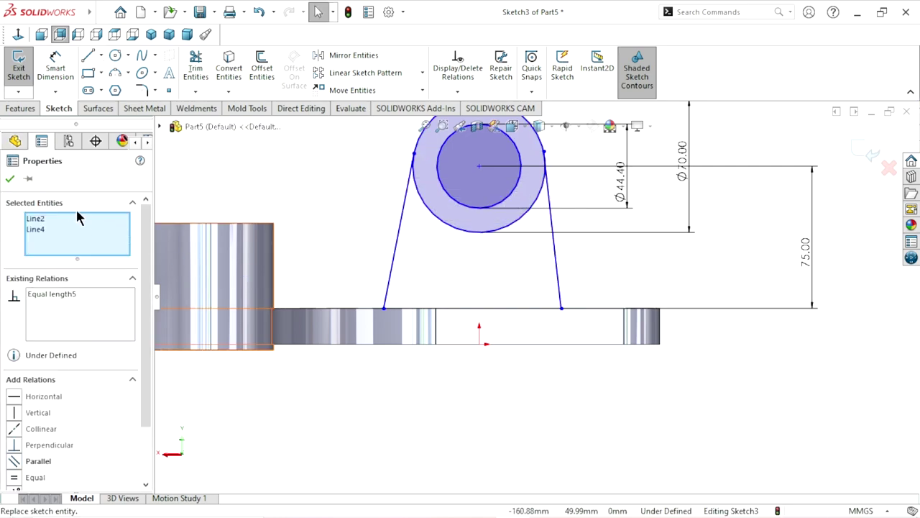
left_click(8, 179)
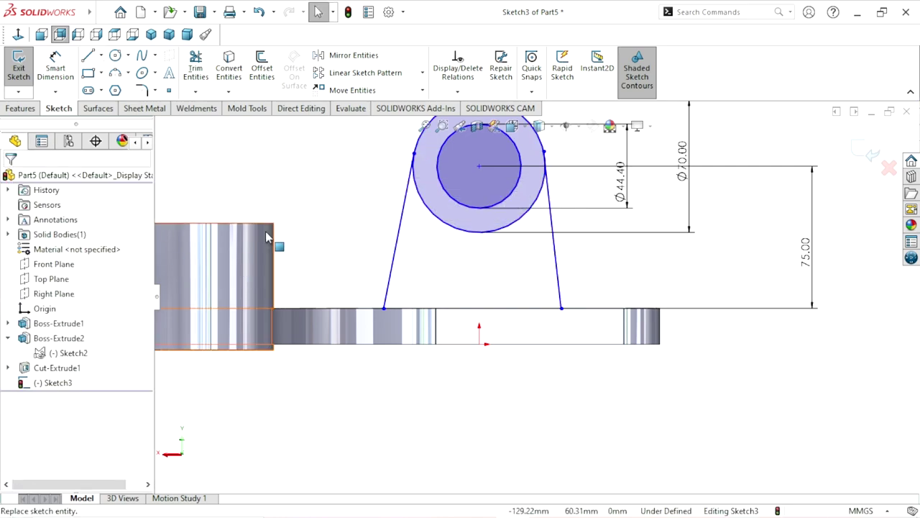
left_click(401, 236)
left_click(422, 208)
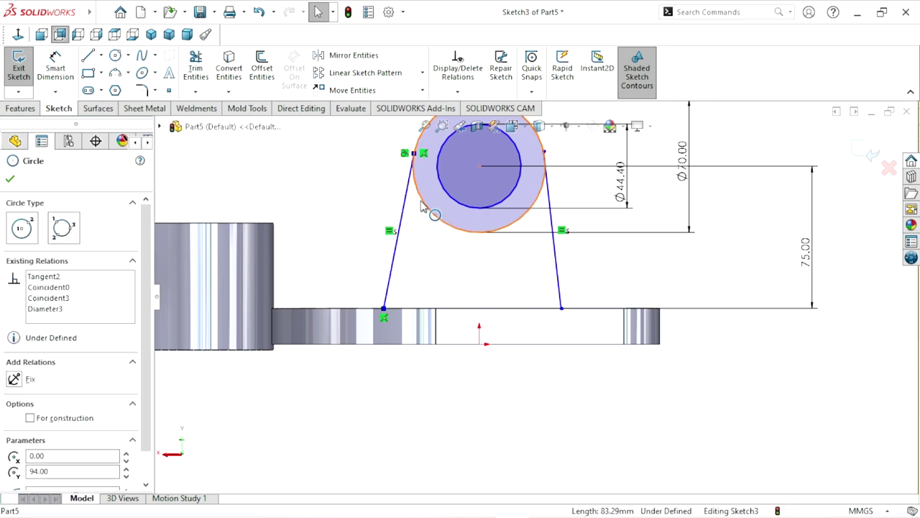
left_click(406, 190, "ctrl")
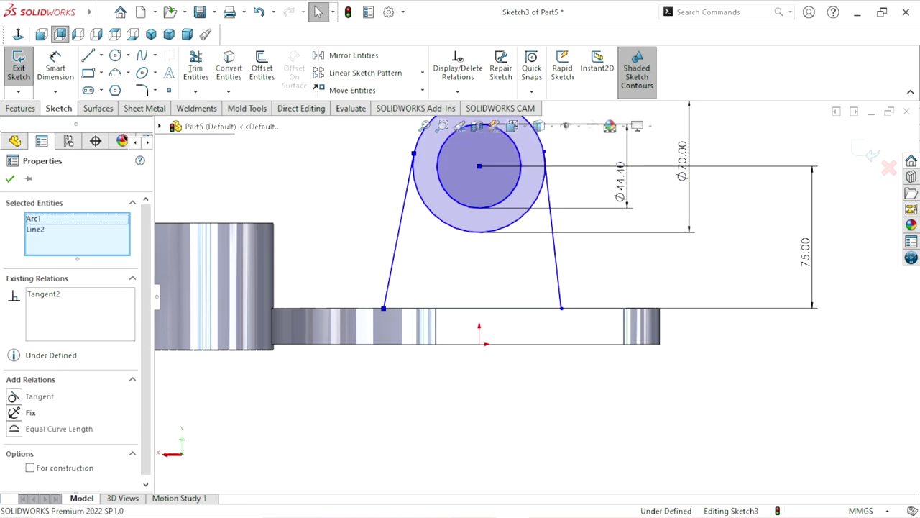
left_click(559, 266, "ctrl")
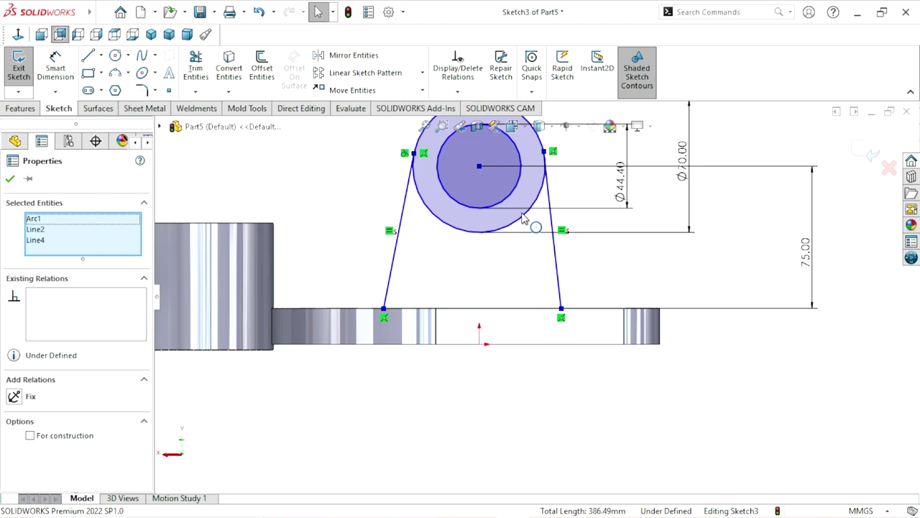
left_click(525, 224, "ctrl")
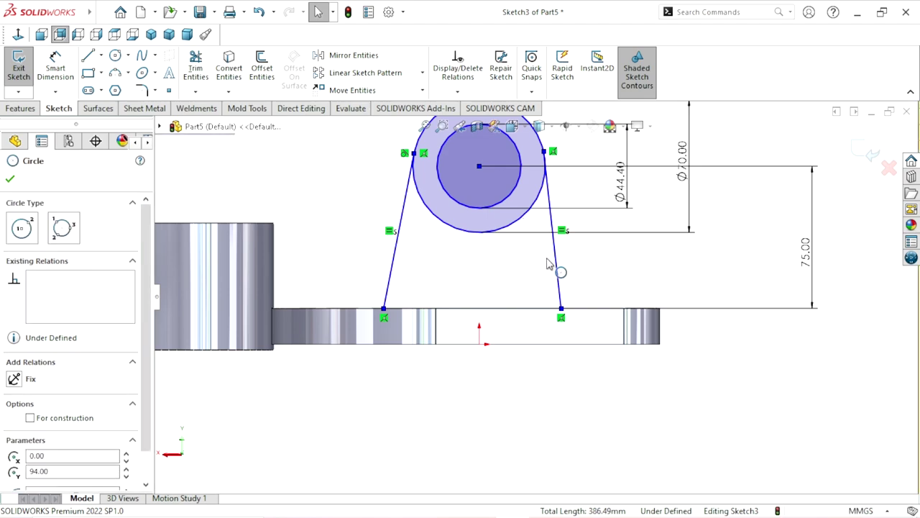
Make the right sloping line tangent to the Ø70 circle and zoom in on the lines' lower ends
left_click(341, 380)
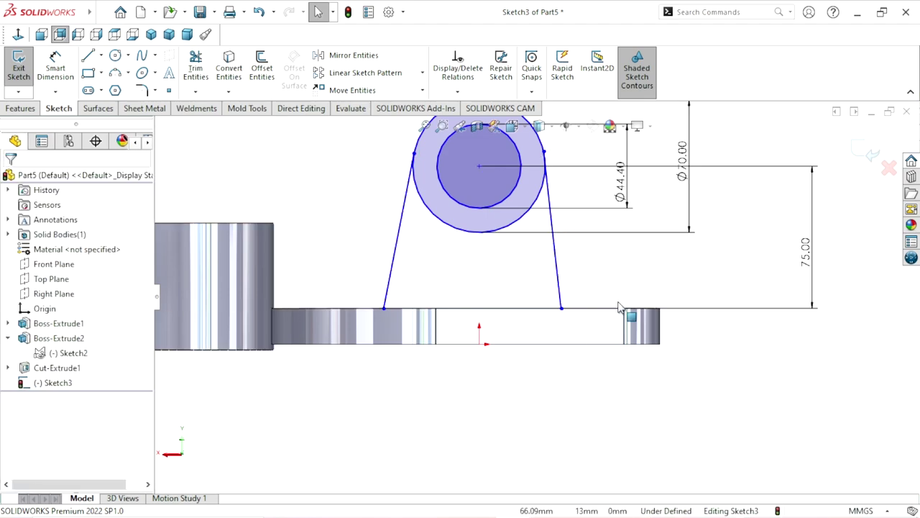
scroll(585, 276, "up", 3)
scroll(557, 236, "down", 5)
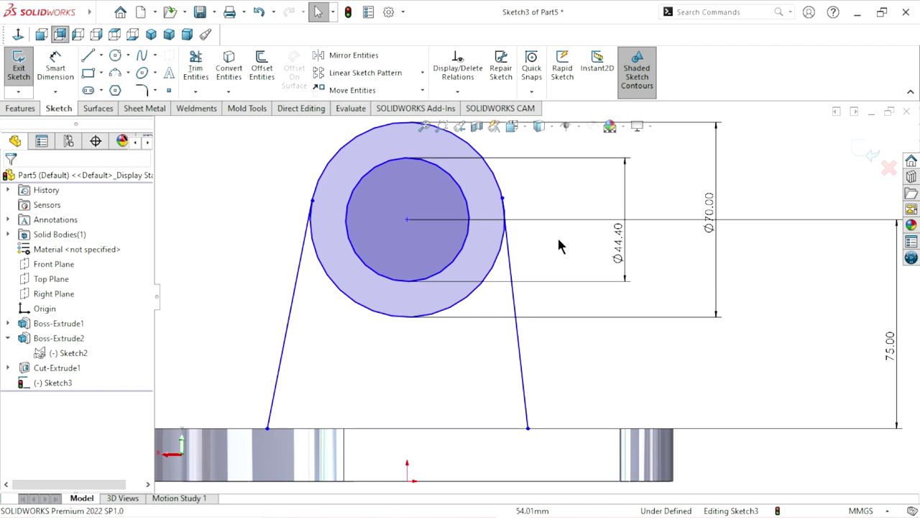
left_click(502, 197)
left_click(541, 200)
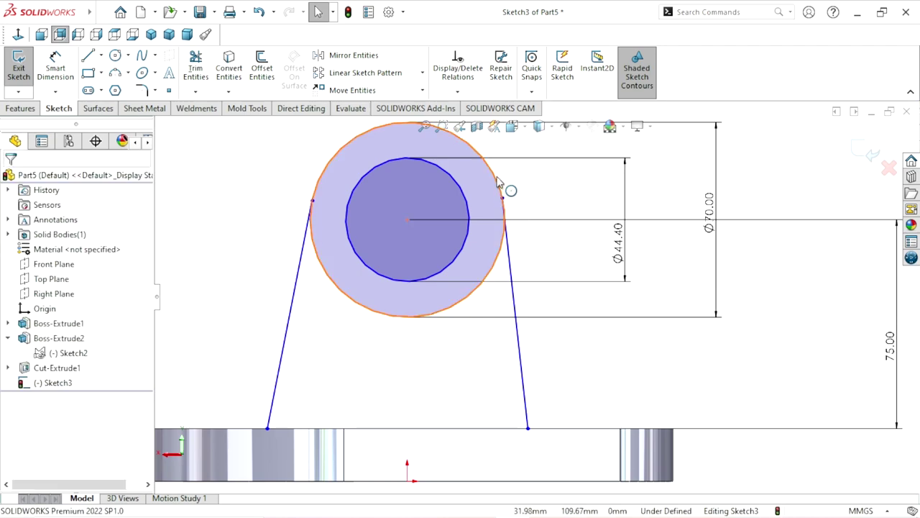
left_click(504, 244)
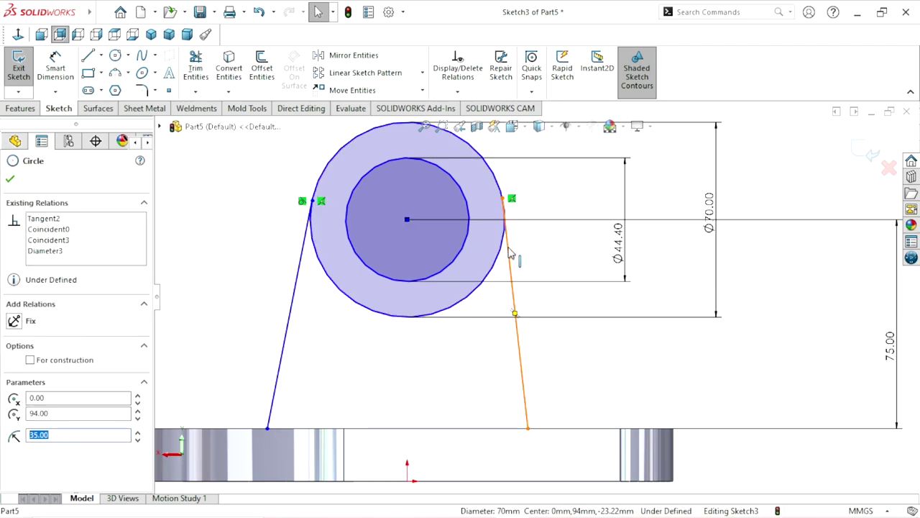
left_click(512, 257)
left_click(503, 208, "ctrl")
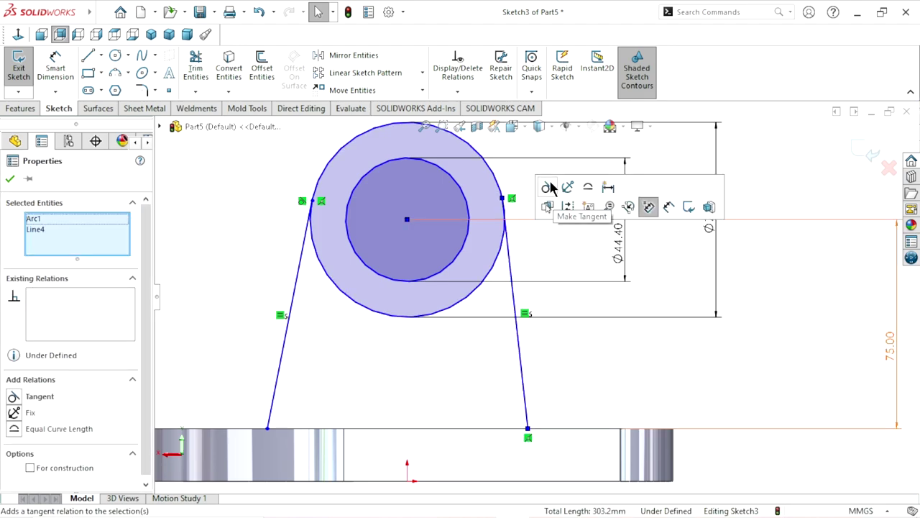
left_click(548, 187)
left_click(10, 181)
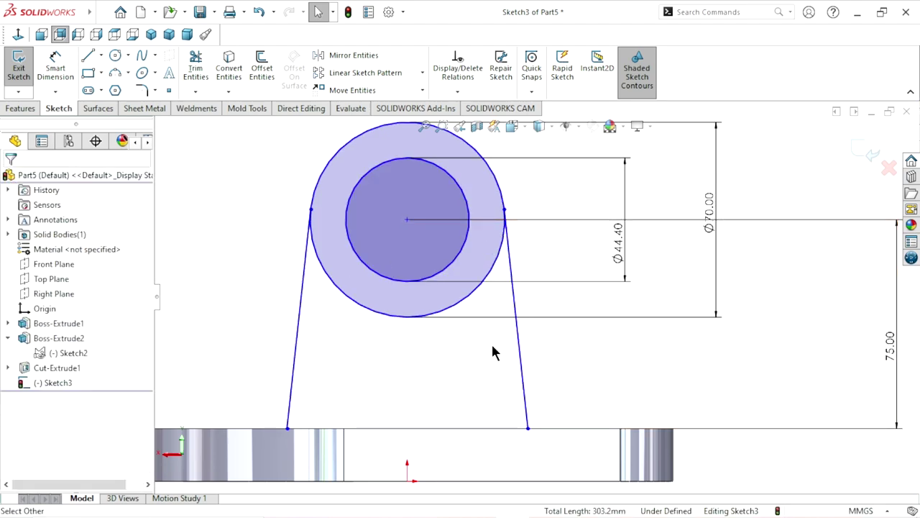
scroll(557, 376, "up", 2)
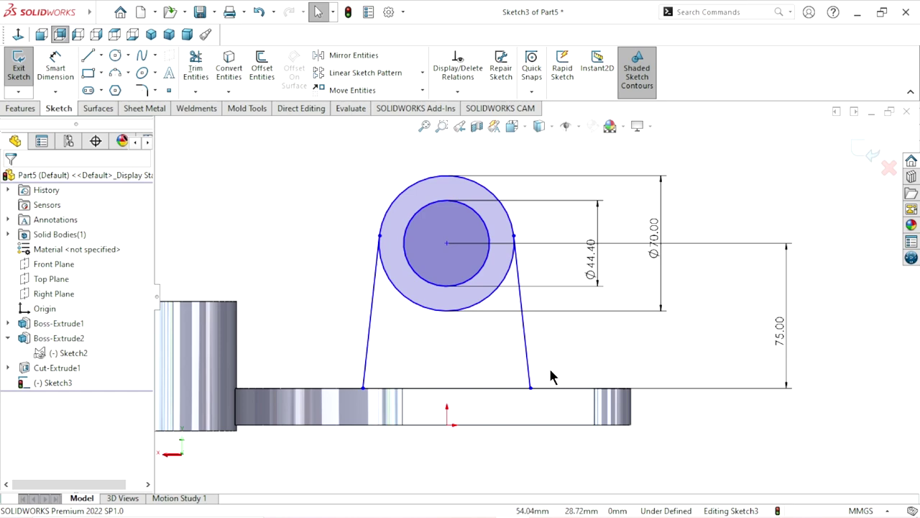
scroll(467, 338, "up", 3)
scroll(475, 345, "down", 5)
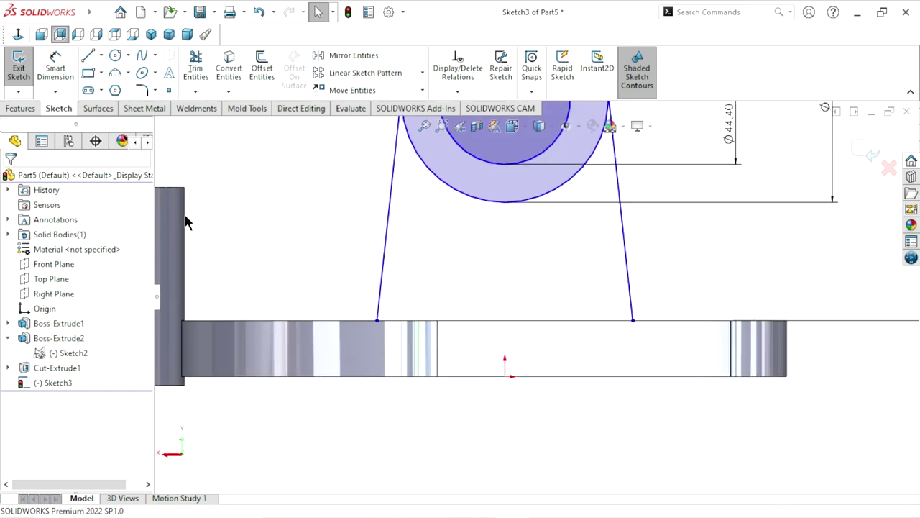
Draw a horizontal line joining the lower ends of the two sloping lines
left_click(86, 58)
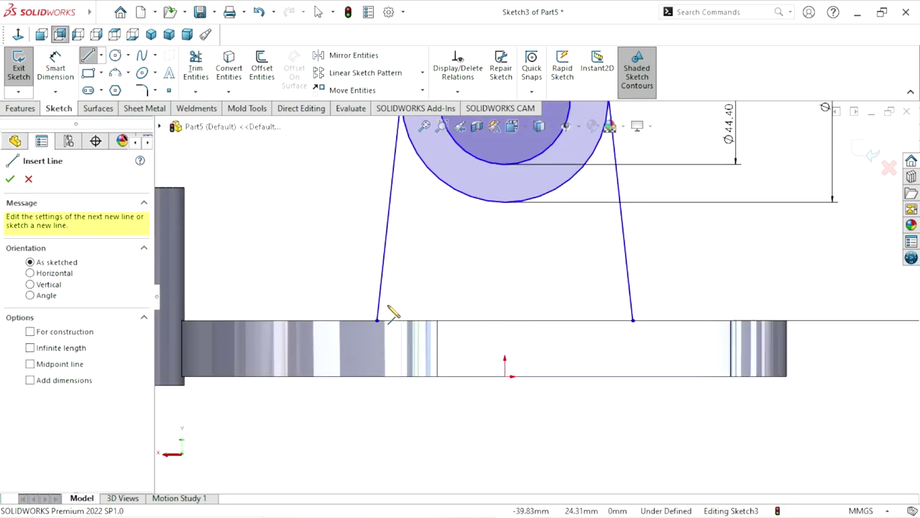
left_click_drag(377, 320, 633, 321)
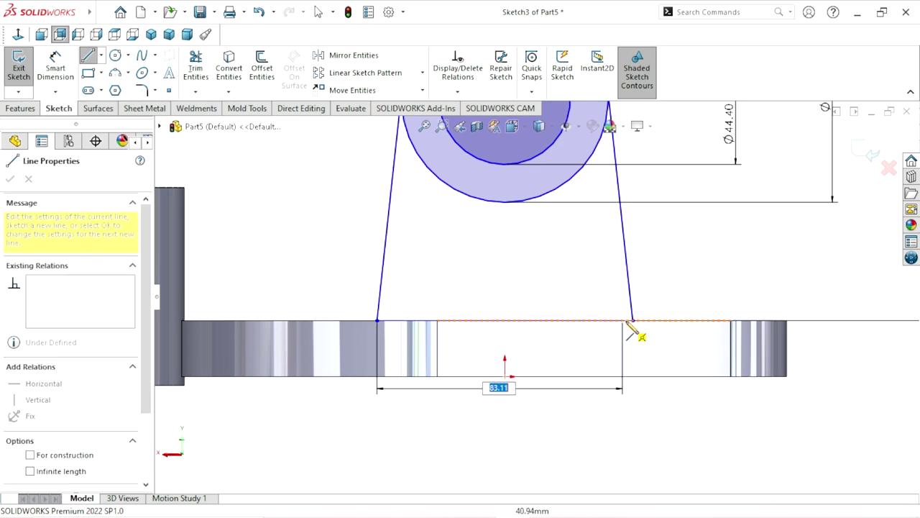
right_click(538, 266)
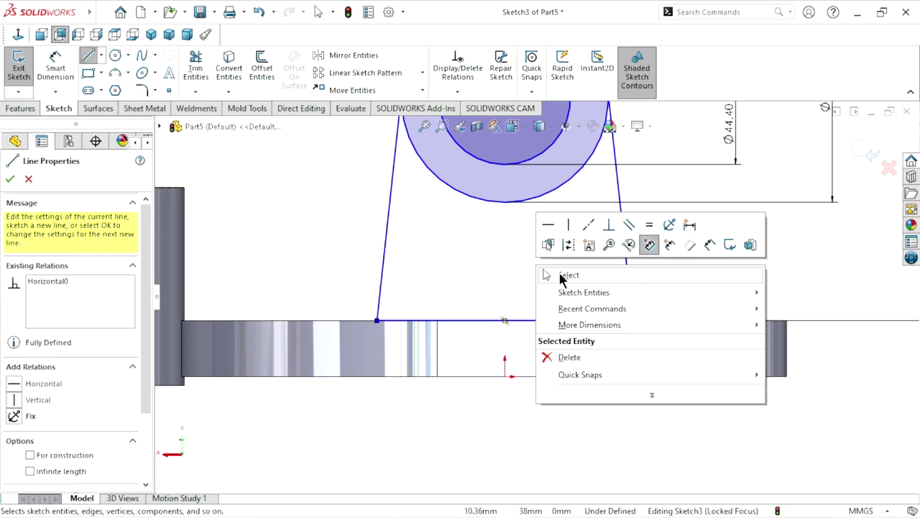
left_click(546, 273)
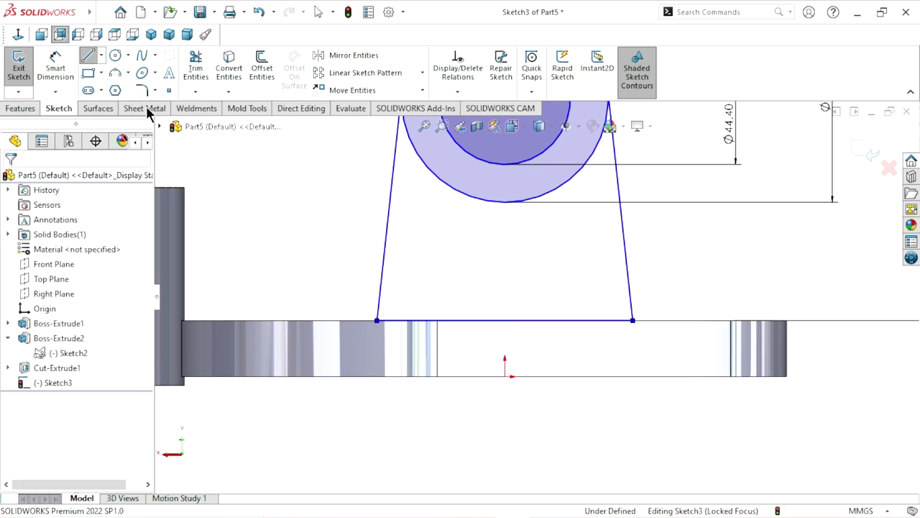
Dimension the new bottom line to 105 mm
left_click(522, 321)
left_click(509, 287)
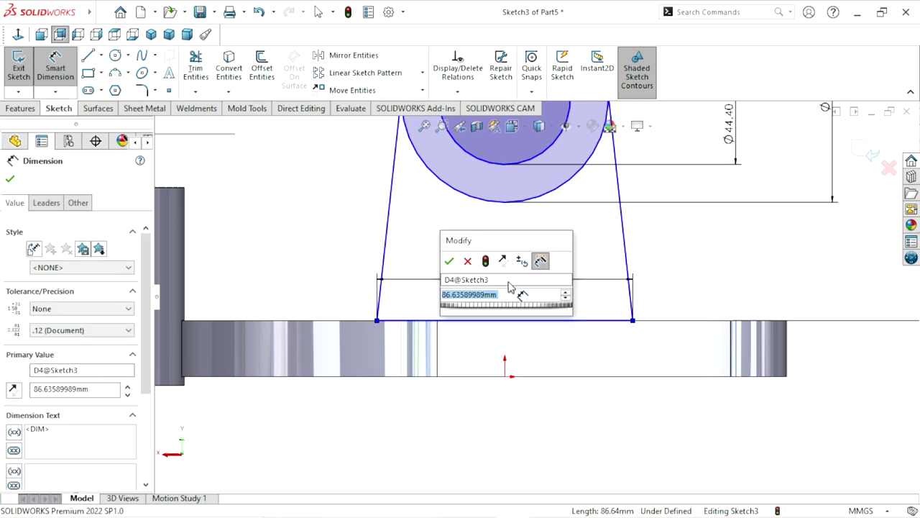
left_click(449, 262)
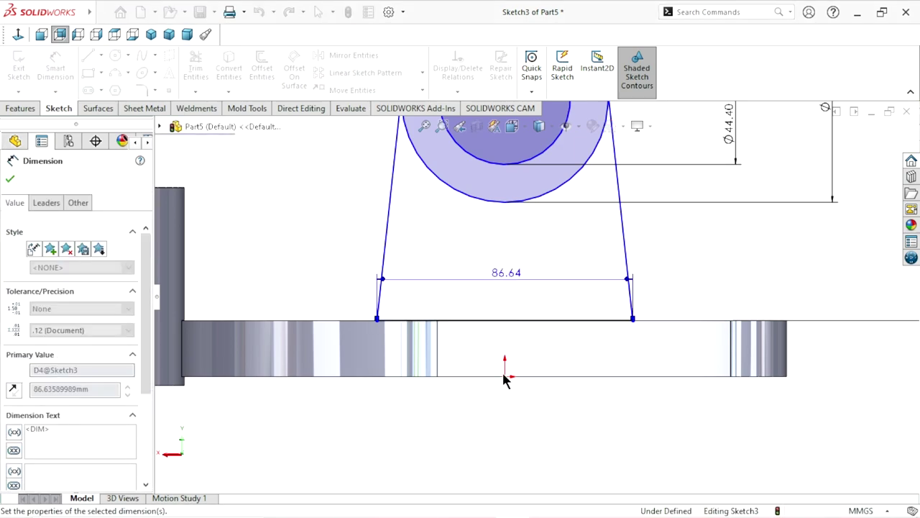
key("Return")
scroll(532, 298, "up", 2)
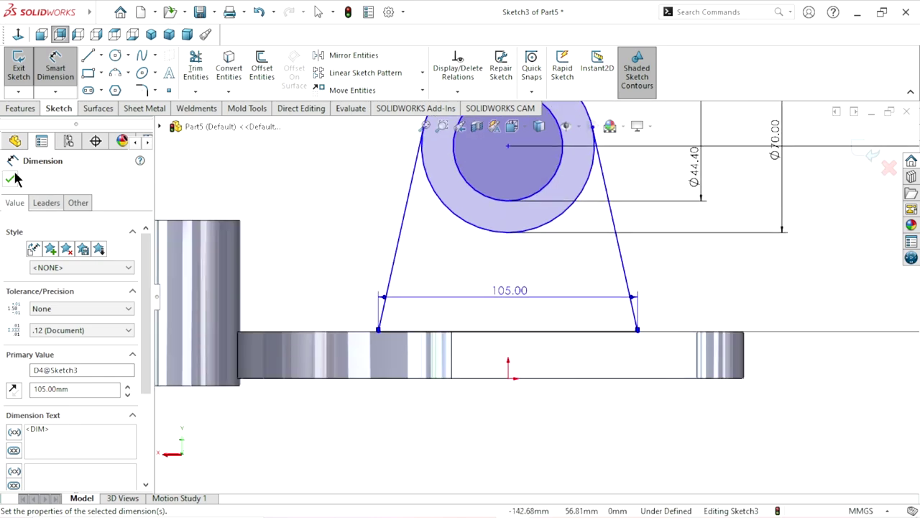
left_click(10, 178)
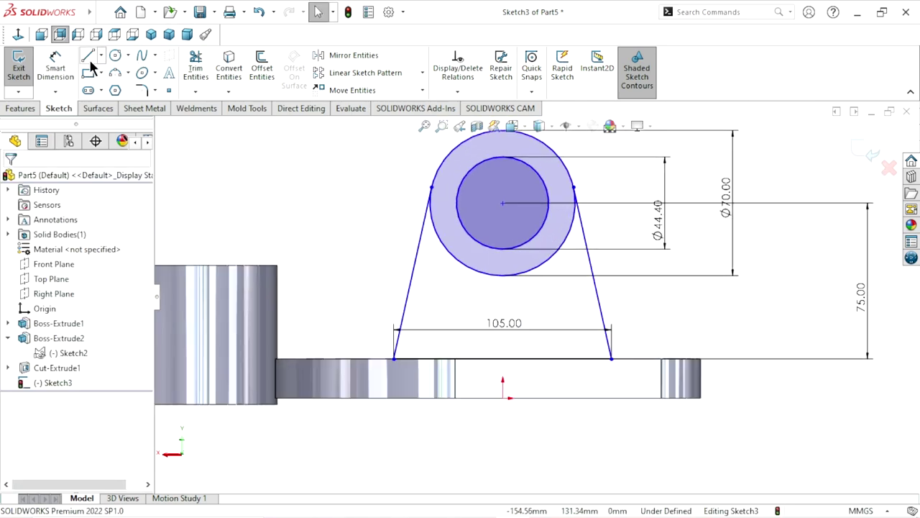
Draw a vertical centerline from the Ø70 circle's centre to the origin, fully defining Sketch3
left_click(101, 56)
left_click(119, 88)
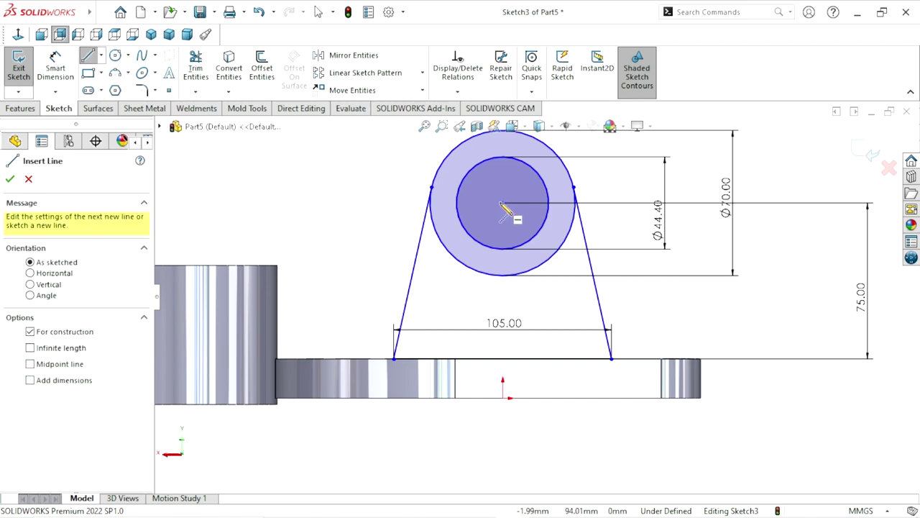
left_click(502, 204)
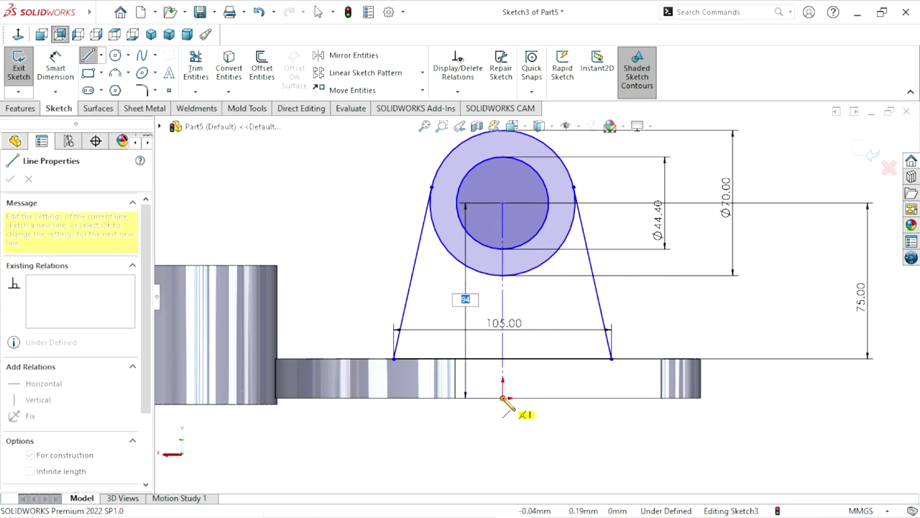
double_click(502, 398)
right_click(584, 287)
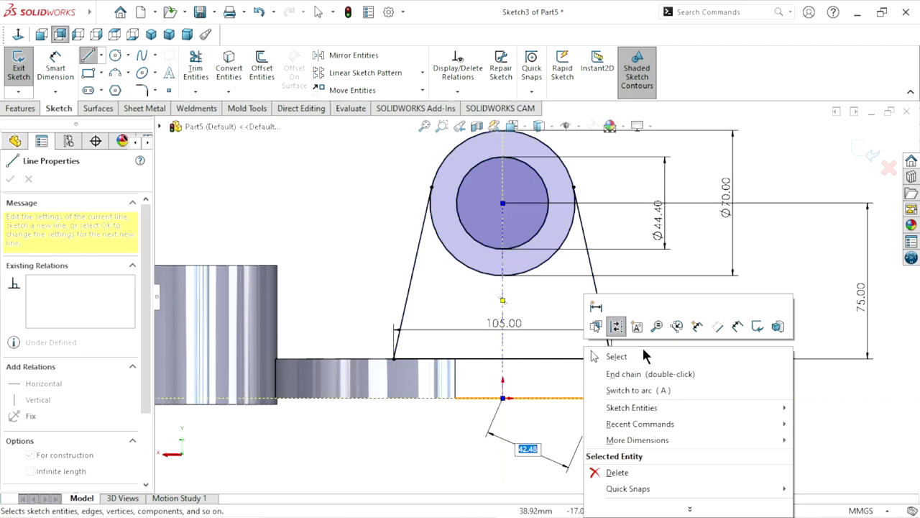
key("Escape")
key("Escape")
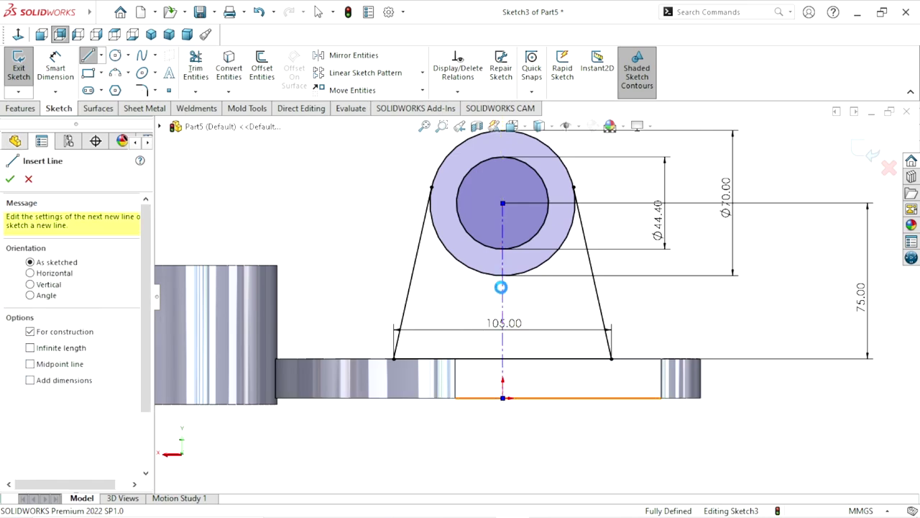
key("Escape")
left_click(503, 294)
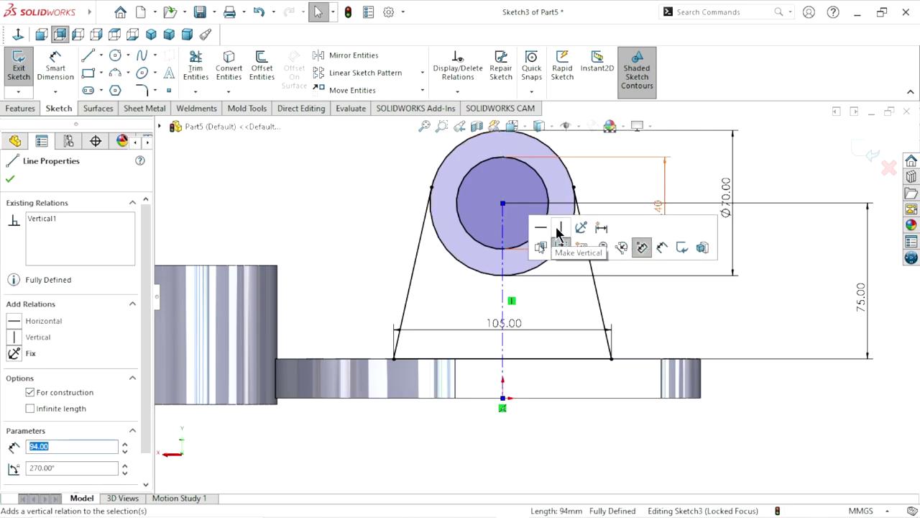
scroll(535, 295, "up", 3)
scroll(503, 291, "down", 1)
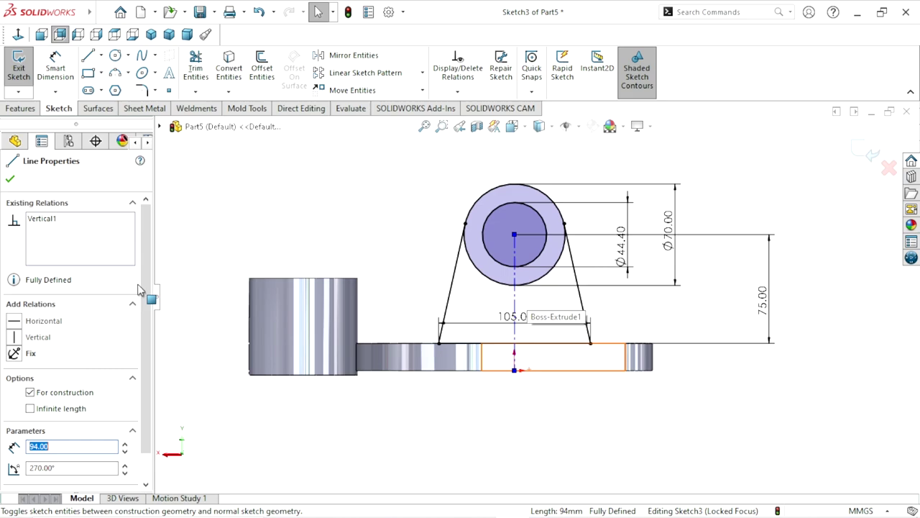
left_click(13, 181)
Power-trim the Ø70 circle's lower arc, leaving a closed lug outline around the Ø44.40 hole
left_click(195, 69)
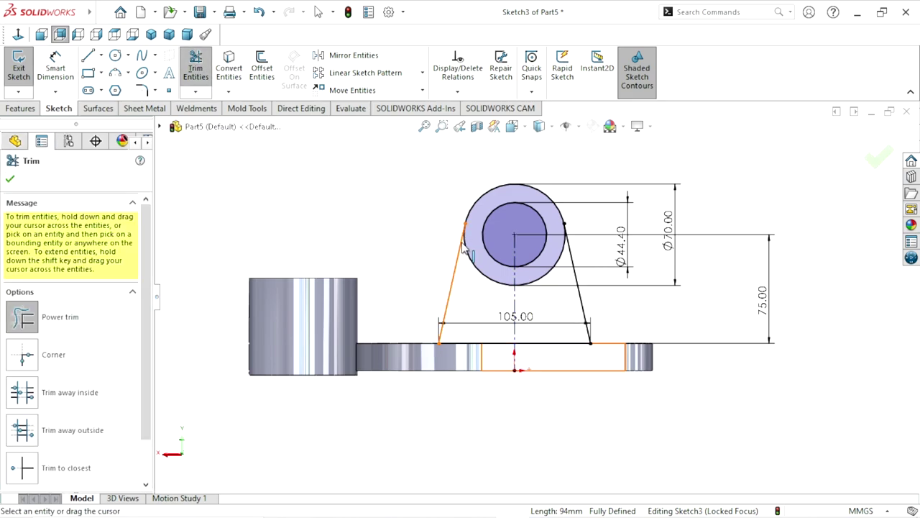
left_click_drag(475, 277, 481, 274)
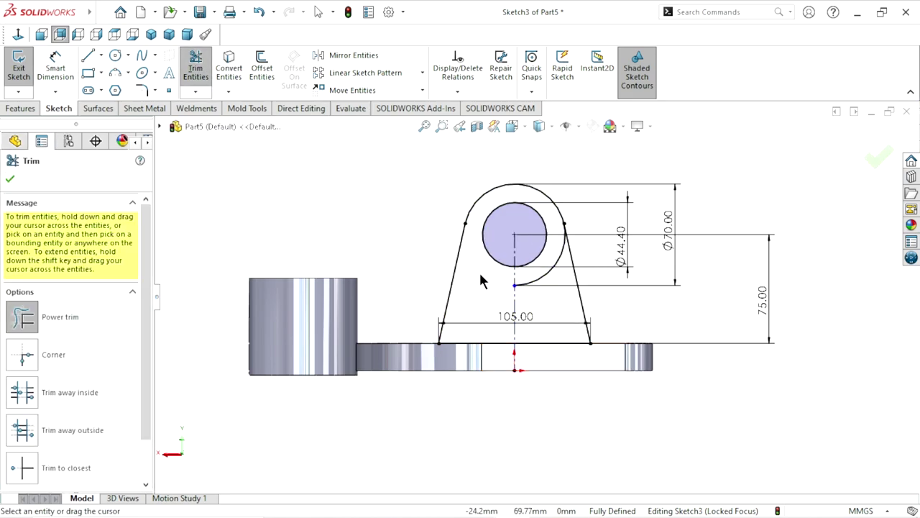
scroll(554, 295, "up", 2)
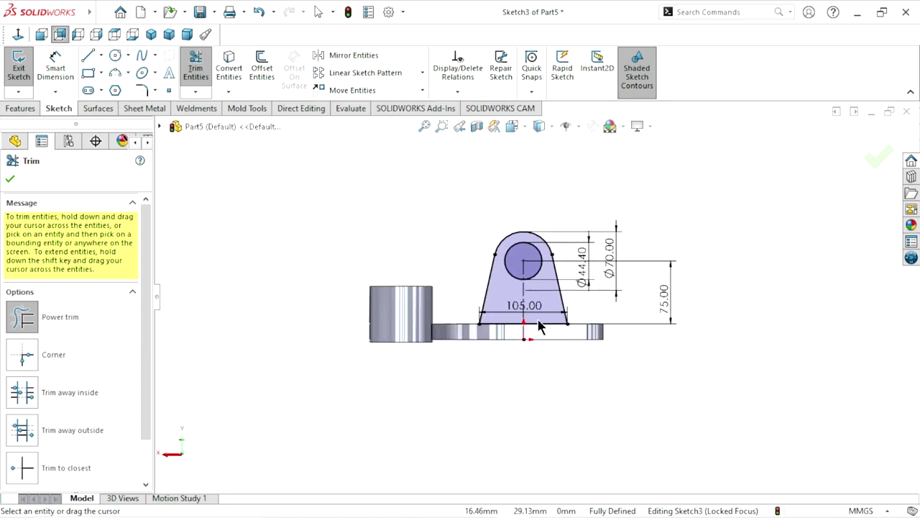
left_click(11, 180)
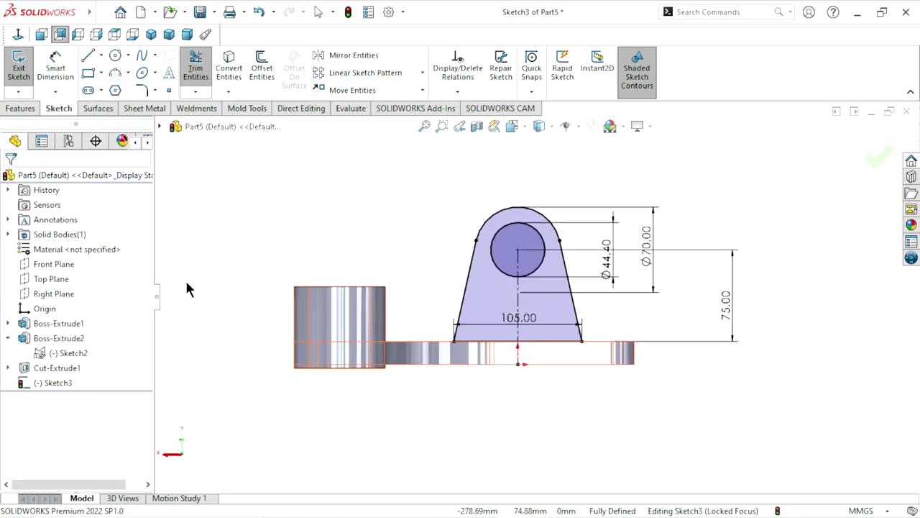
scroll(596, 387, "up", 2)
scroll(596, 386, "down", 2)
Orbit to an angled 3D view and start an Extruded Boss/Base of the lug profile
middle_click_drag(596, 386, 608, 407)
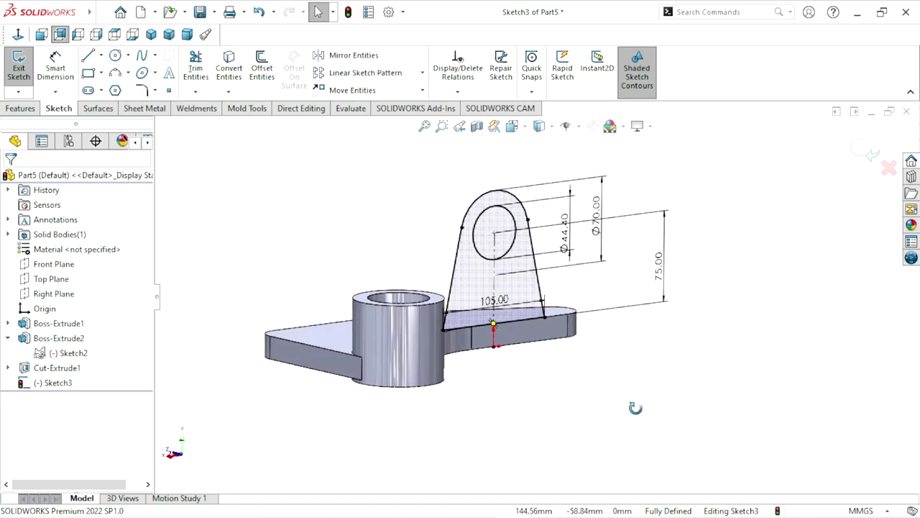
scroll(568, 345, "up", 2)
scroll(533, 282, "down", 2)
scroll(530, 283, "down", 2)
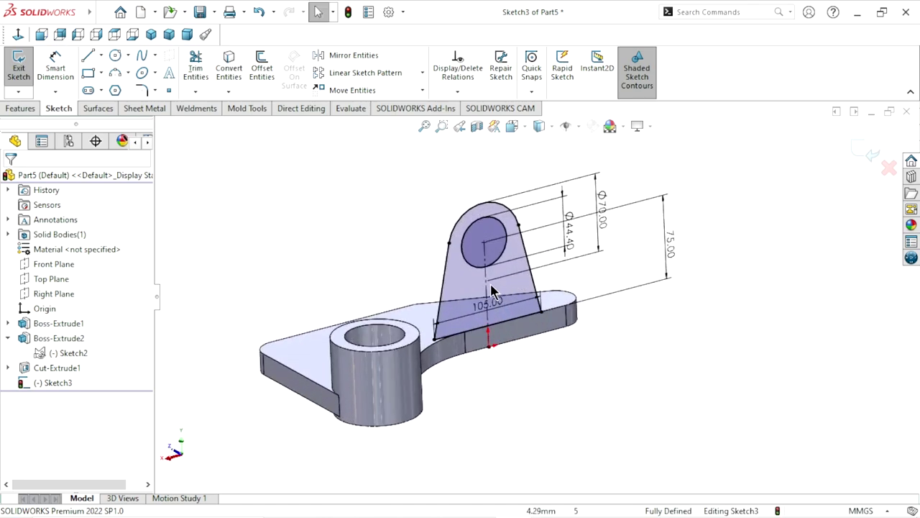
left_click(20, 108)
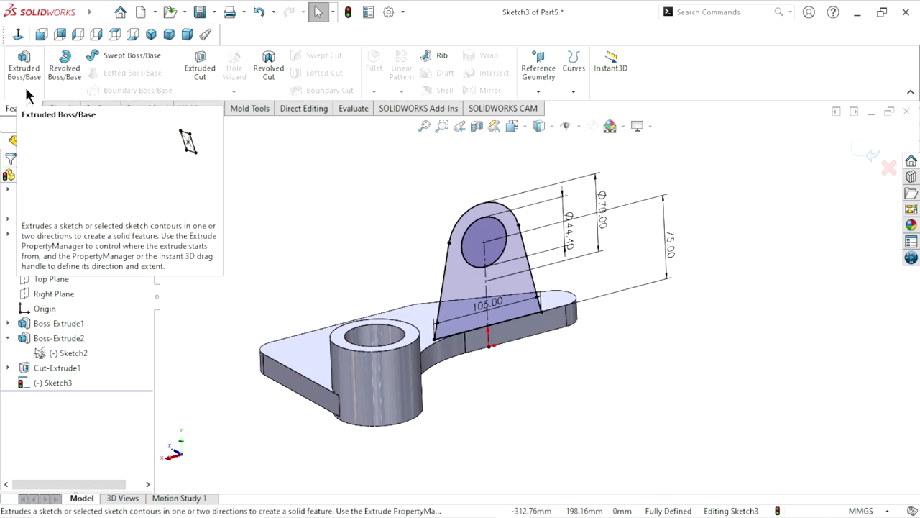
left_click(30, 85)
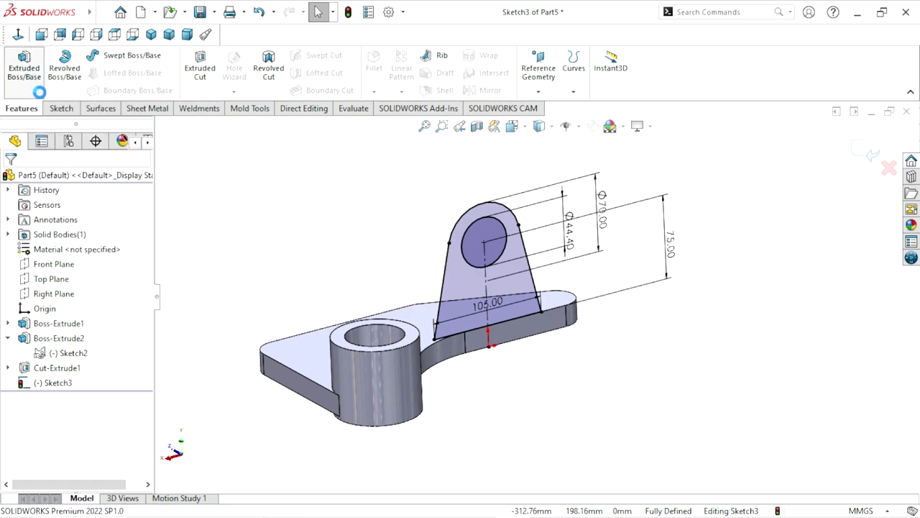
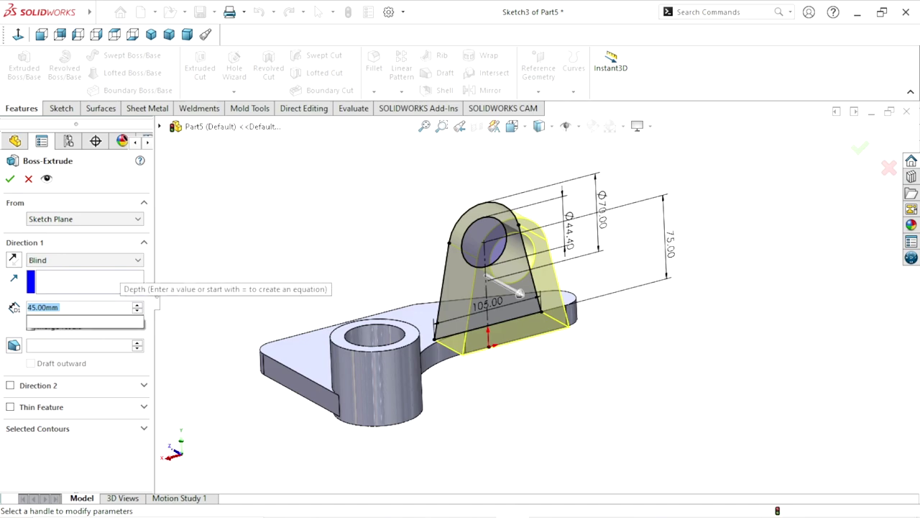
Set the boss extrude depth to 19 mm and pick the fin outline as the contour
type("19")
key("Return")
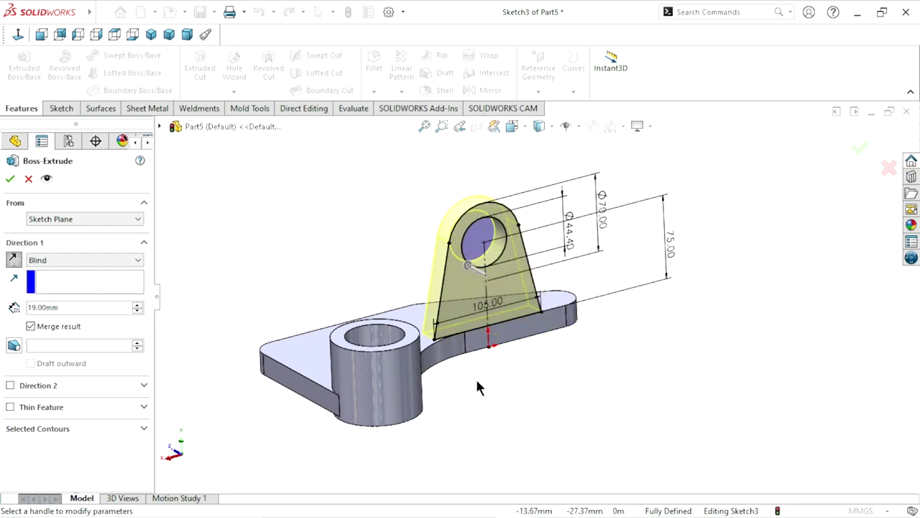
mouse_move(476, 377)
middle_mouse_down()
mouse_move(493, 354)
mouse_move(472, 329)
middle_mouse_up()
scroll(470, 276, "down", 3)
scroll(470, 276, "down", 2)
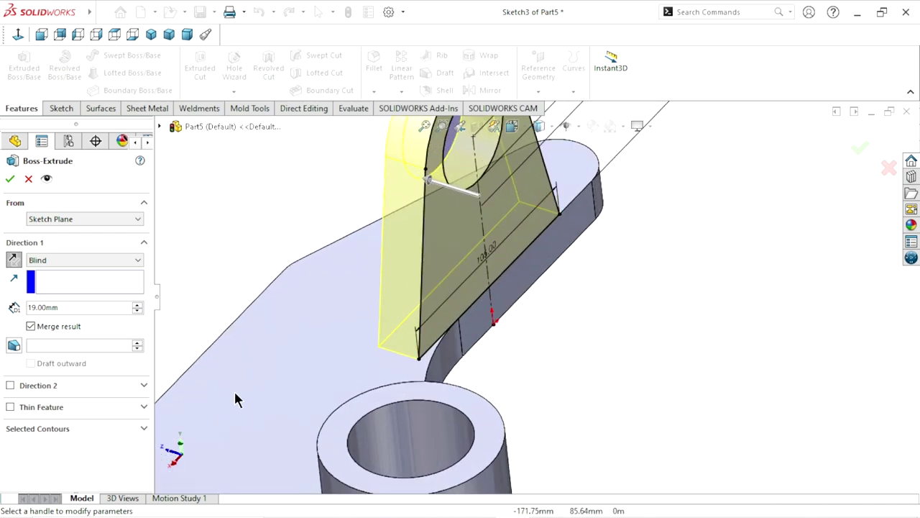
left_click(103, 427)
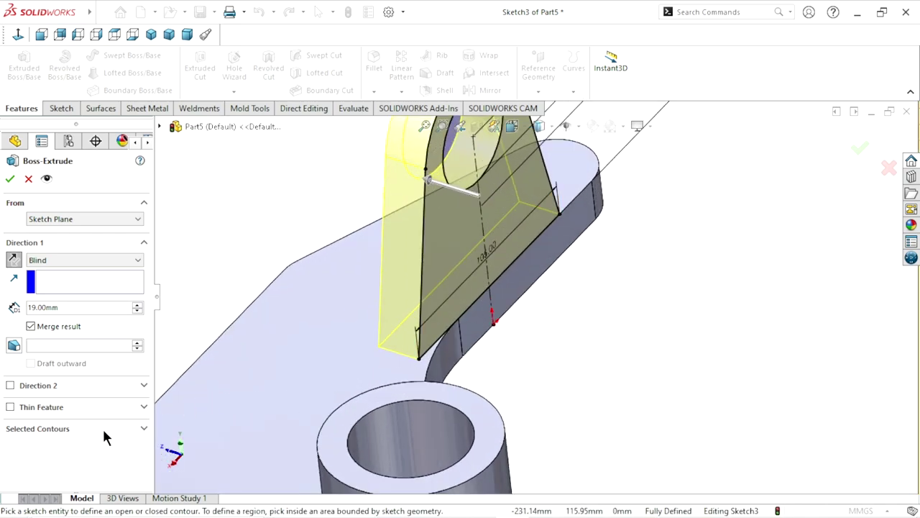
left_click(421, 244)
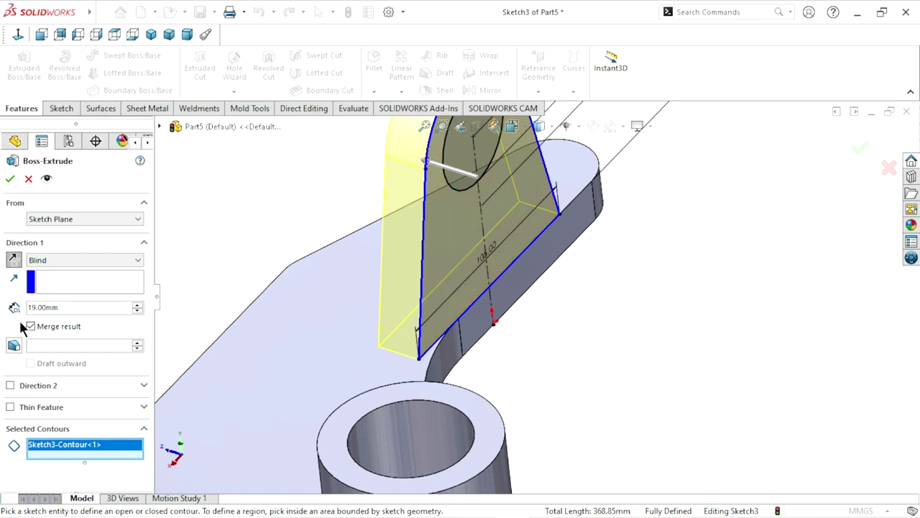
Start the extrusion from a reversed 3 mm offset and accept the fin
left_click(72, 218)
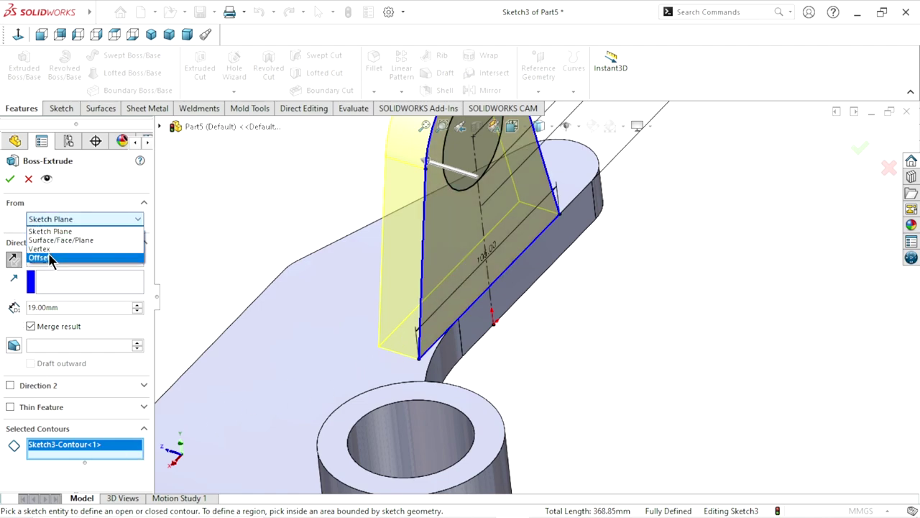
left_click(50, 259)
left_click(77, 241)
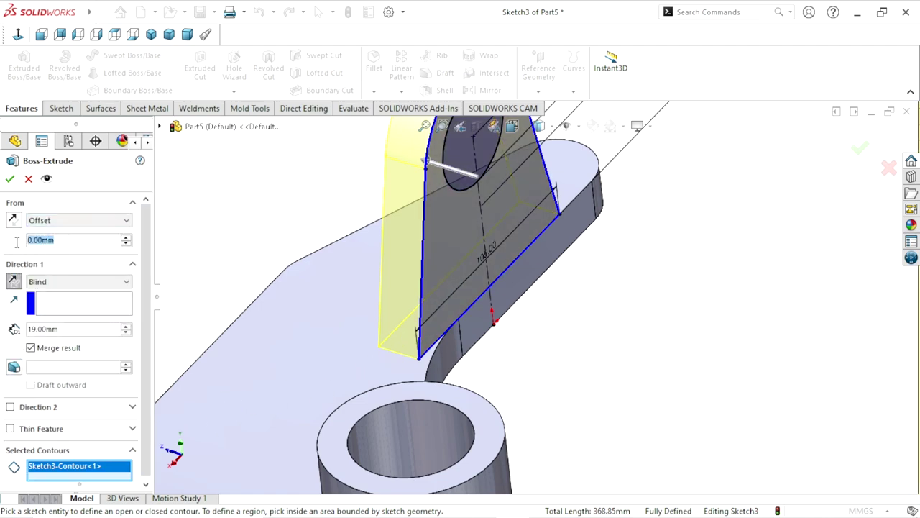
type("3")
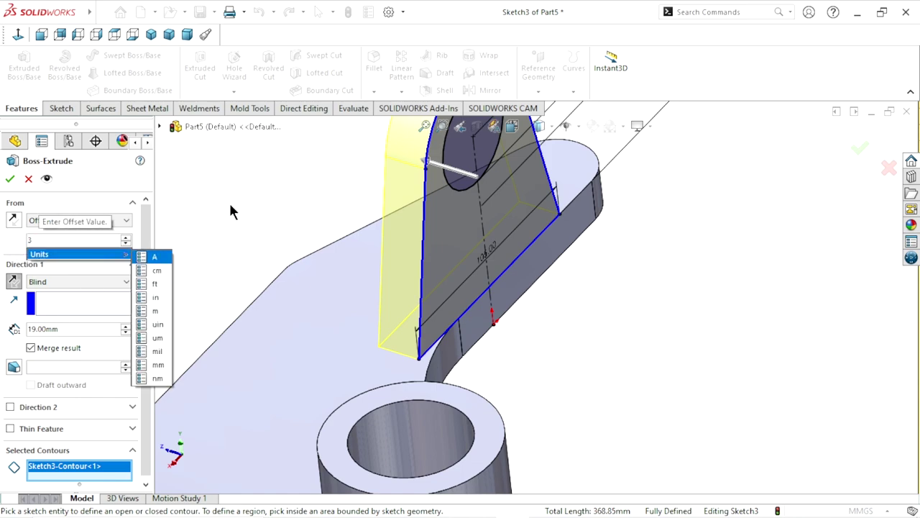
key("Return")
left_click(11, 221)
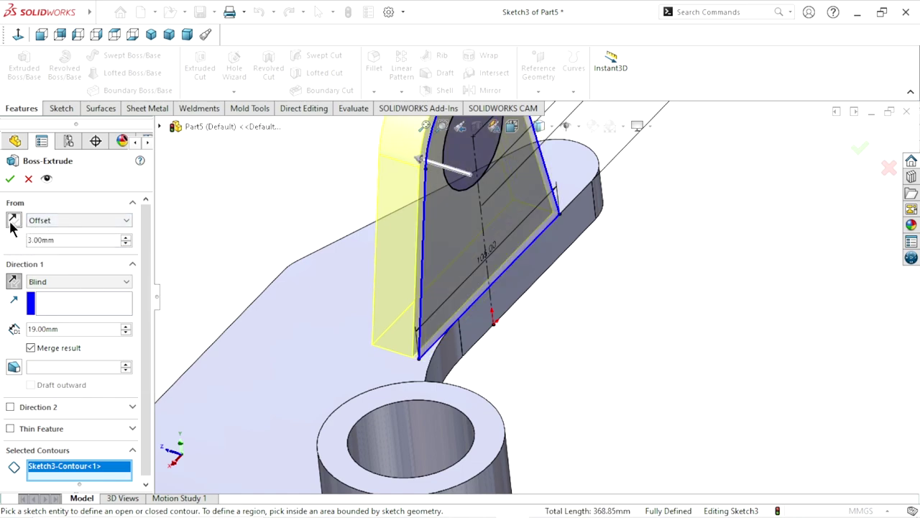
left_click(9, 179)
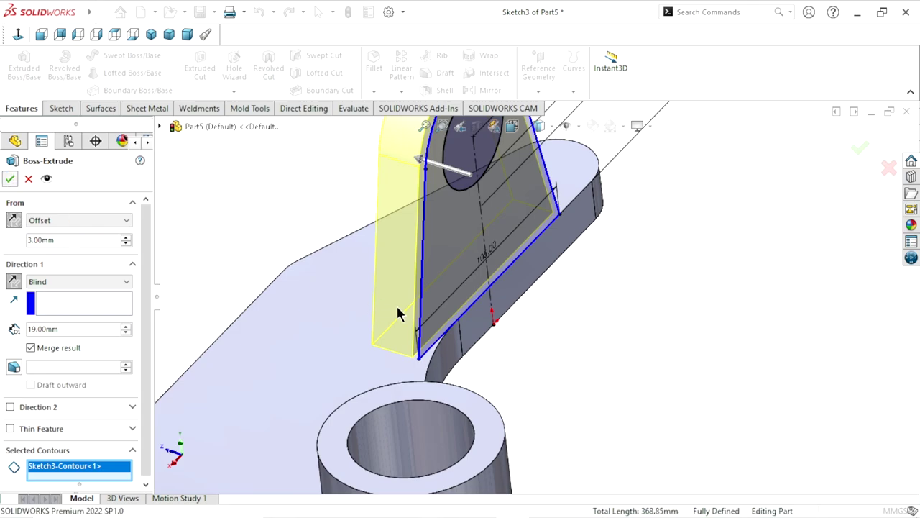
mouse_move(588, 343)
middle_mouse_down()
mouse_move(549, 348)
mouse_move(586, 373)
mouse_move(576, 389)
middle_mouse_up()
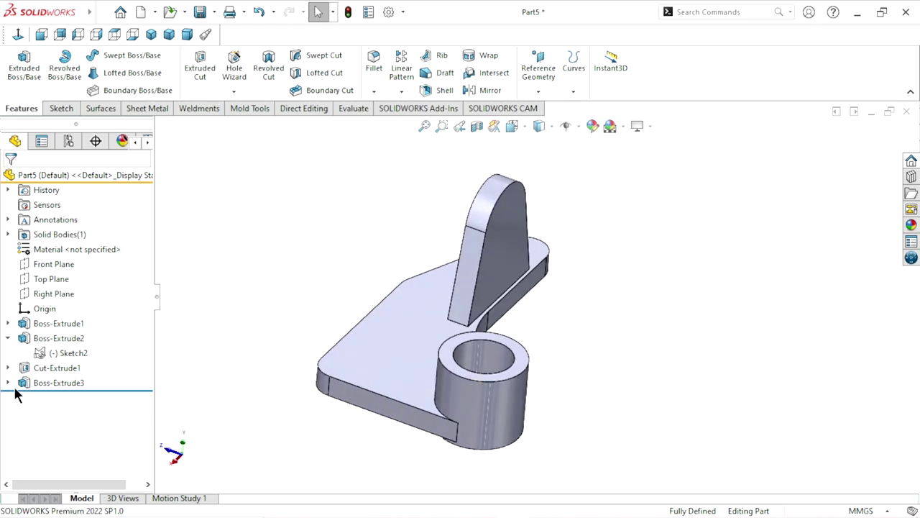
left_click(8, 383)
left_click(71, 400)
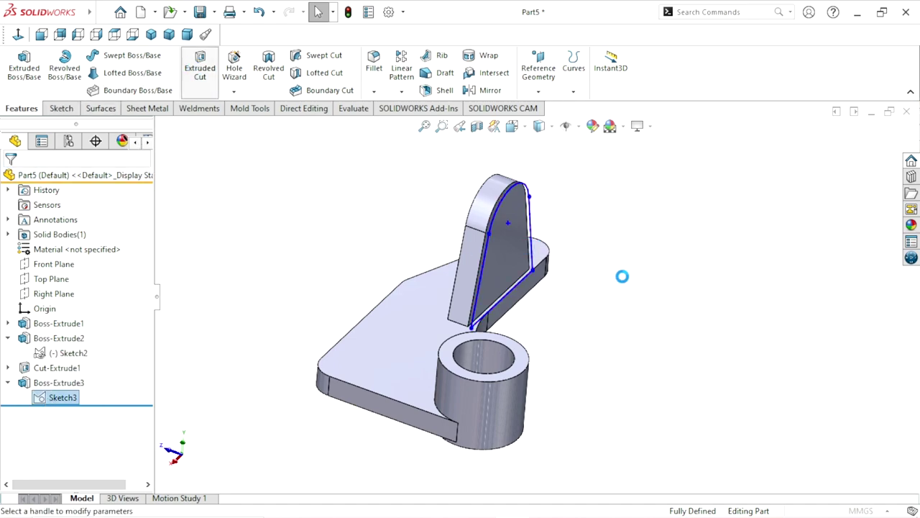
scroll(615, 267, "up", 3)
middle_click_drag(615, 267, 315, 379)
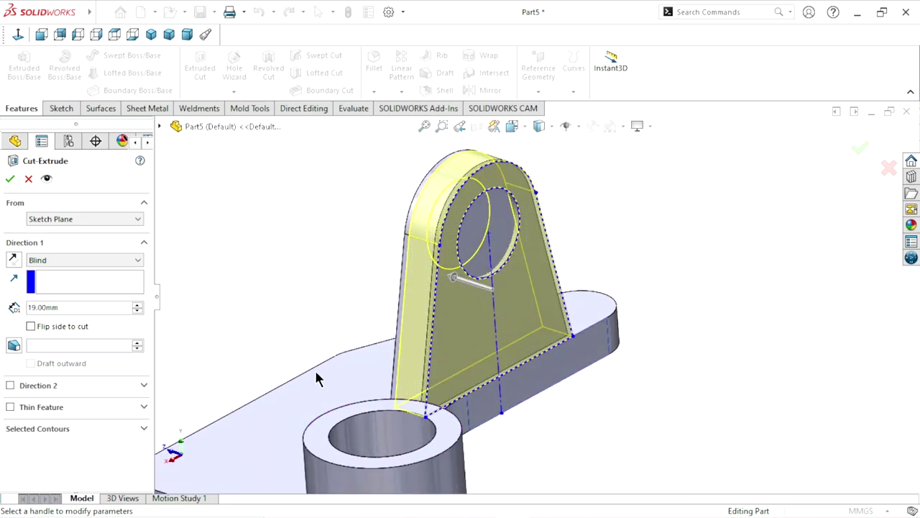
left_click(77, 429)
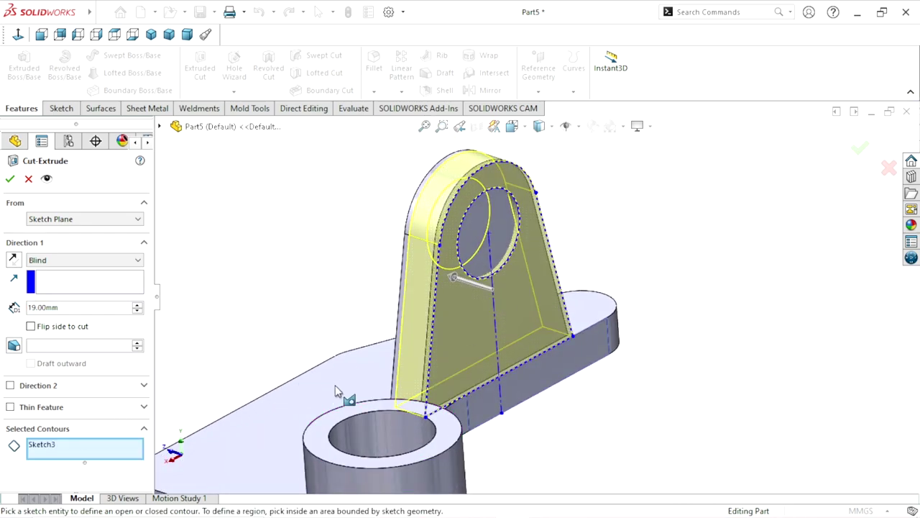
scroll(505, 301, "down", 3)
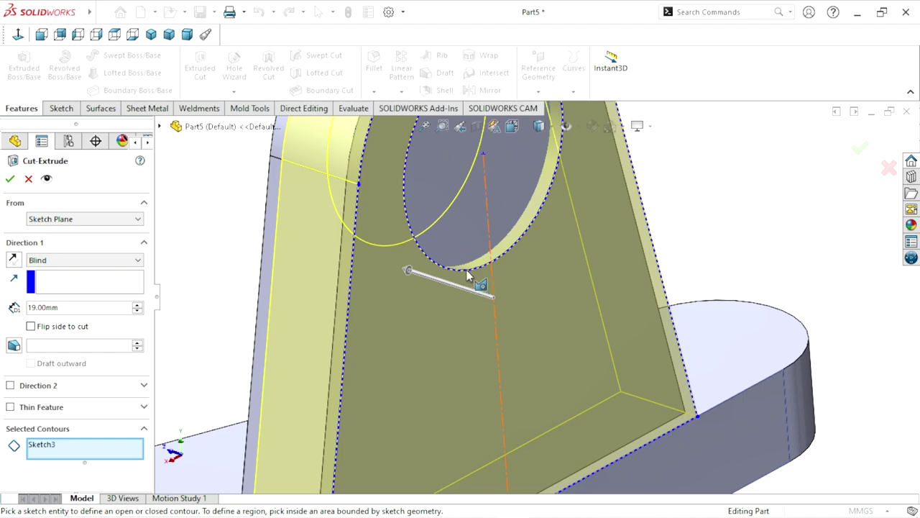
scroll(455, 287, "up", 5)
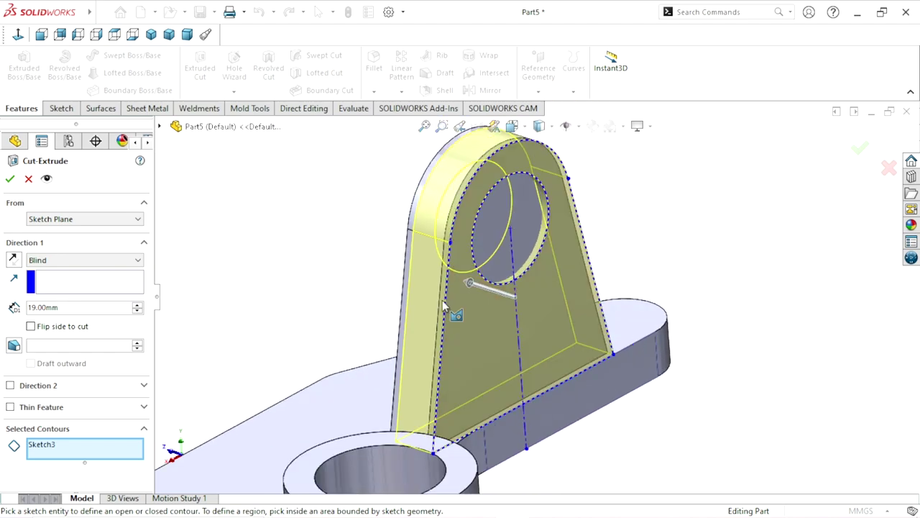
right_click(97, 449)
left_click(144, 458)
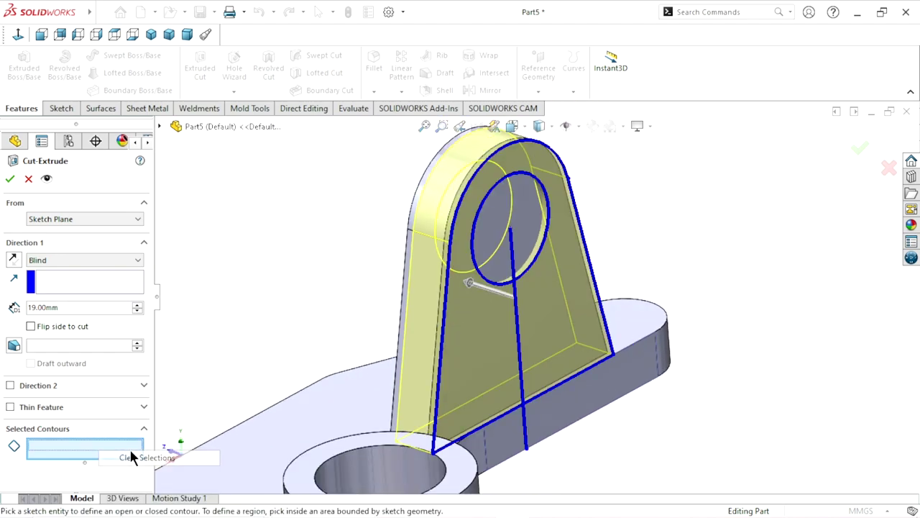
left_click(482, 273)
middle_click_drag(489, 276, 543, 294)
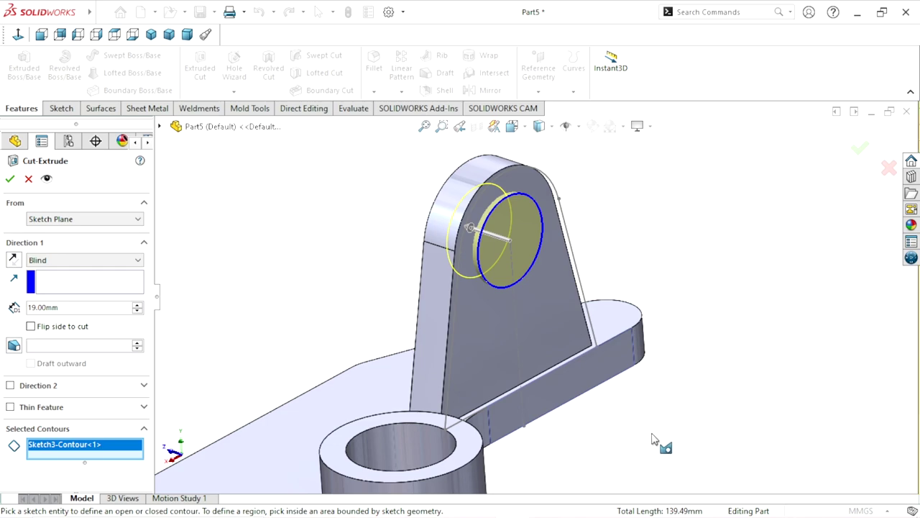
scroll(652, 439, "up", 2)
scroll(608, 369, "up", 1)
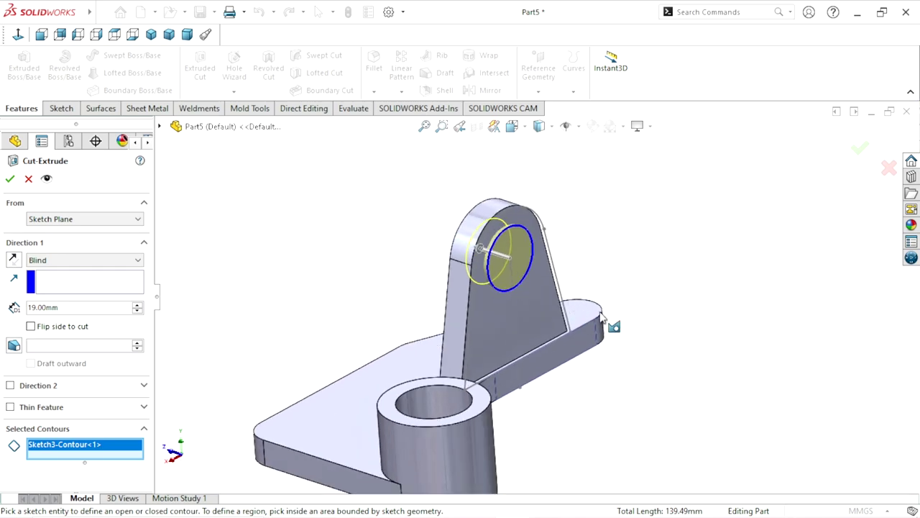
left_click(29, 180)
mouse_move(677, 324)
middle_mouse_down()
mouse_move(614, 388)
mouse_move(540, 412)
middle_mouse_up()
left_click(43, 397)
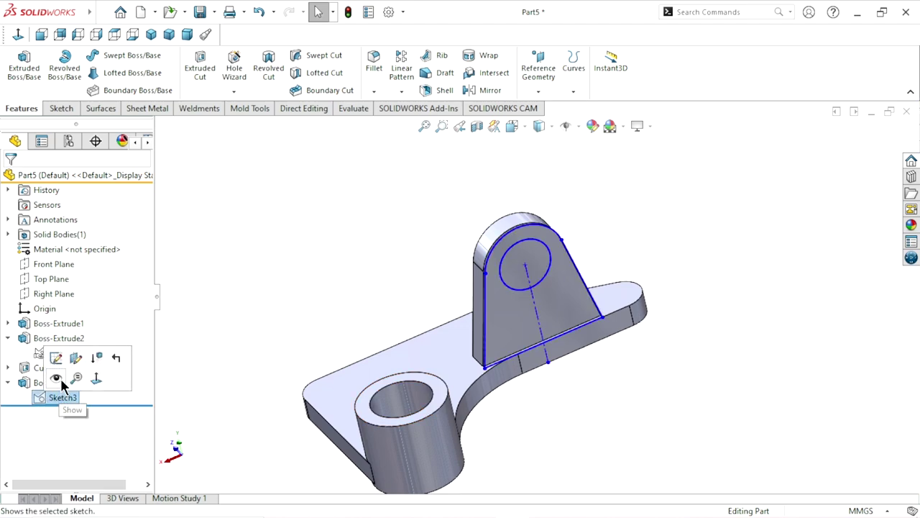
Hide the fin's original sketch, Sketch3
left_click(62, 386)
left_click(209, 352)
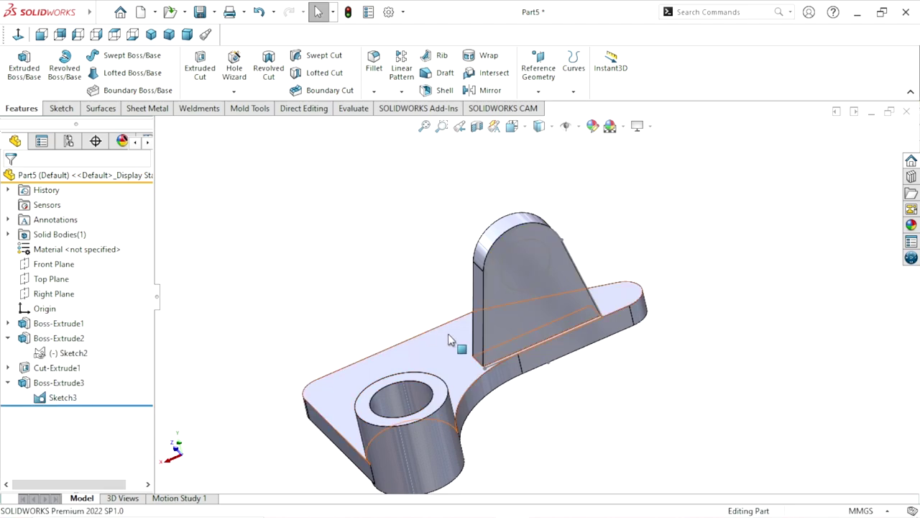
left_click(60, 401)
left_click(70, 375)
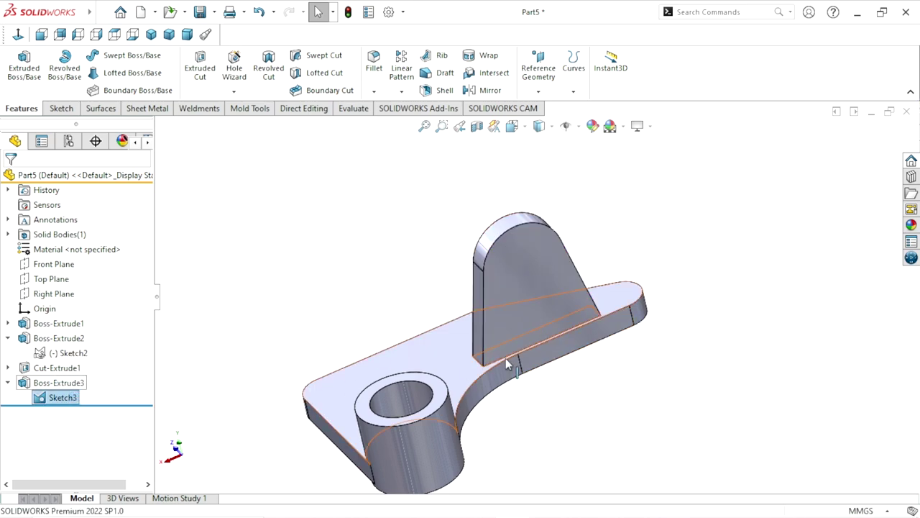
Start a new sketch on the fin's front face, viewed normal to it
middle_click_drag(717, 380, 527, 253)
left_click(527, 254)
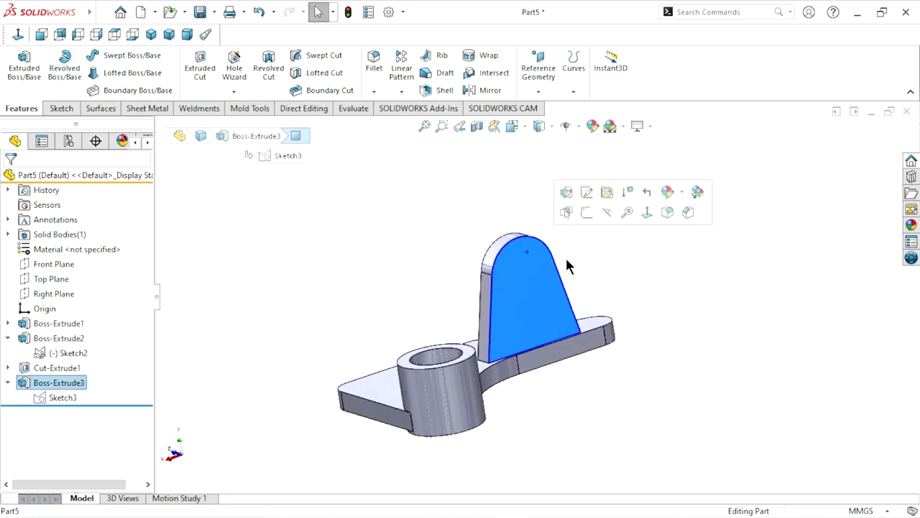
left_click(594, 216)
left_click(13, 38)
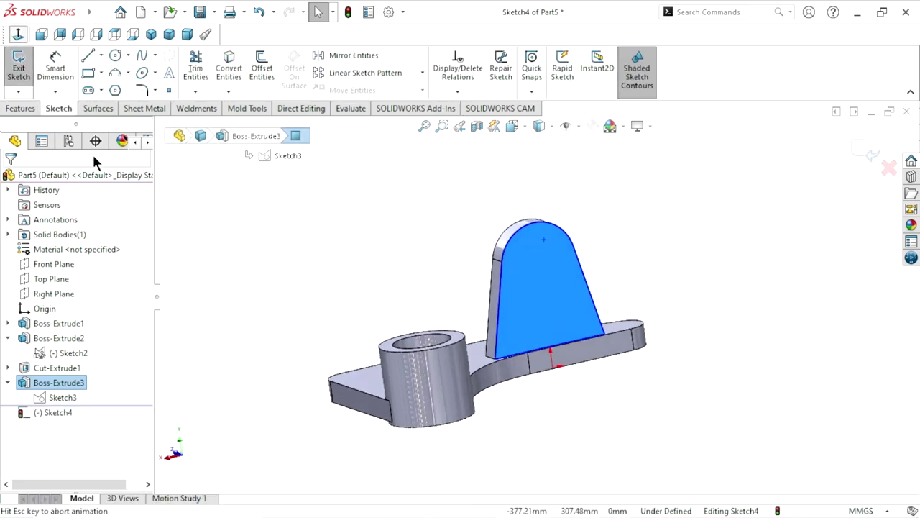
Draw a circle centred on the fin's rounded top, reaching out to its arc edge
left_click(117, 55)
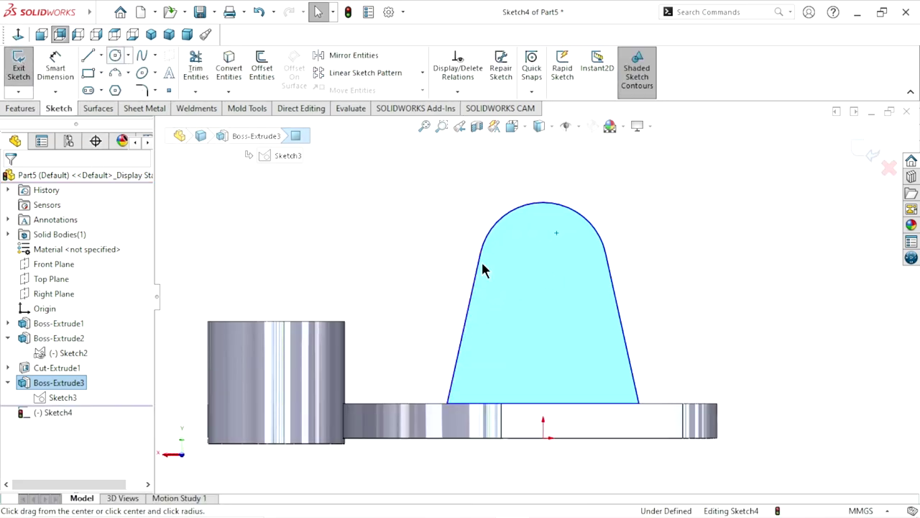
left_click(543, 267)
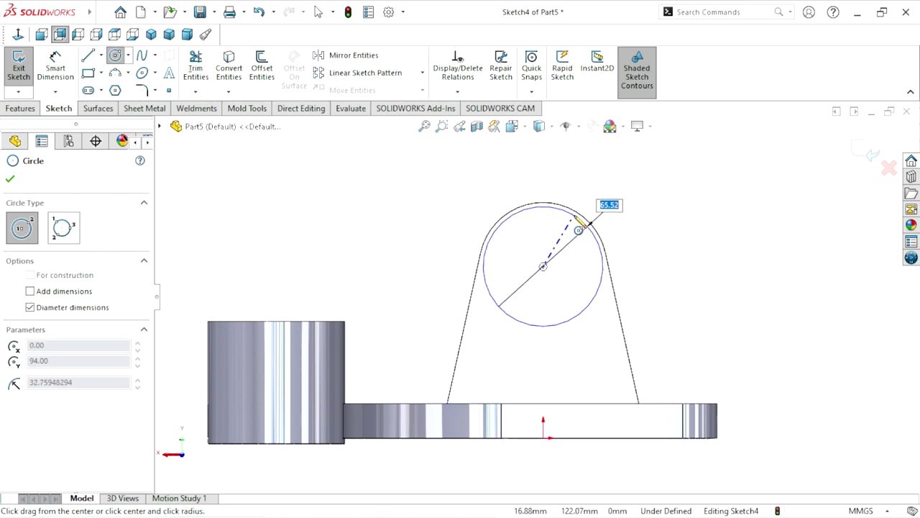
left_click(606, 209)
right_click(625, 189)
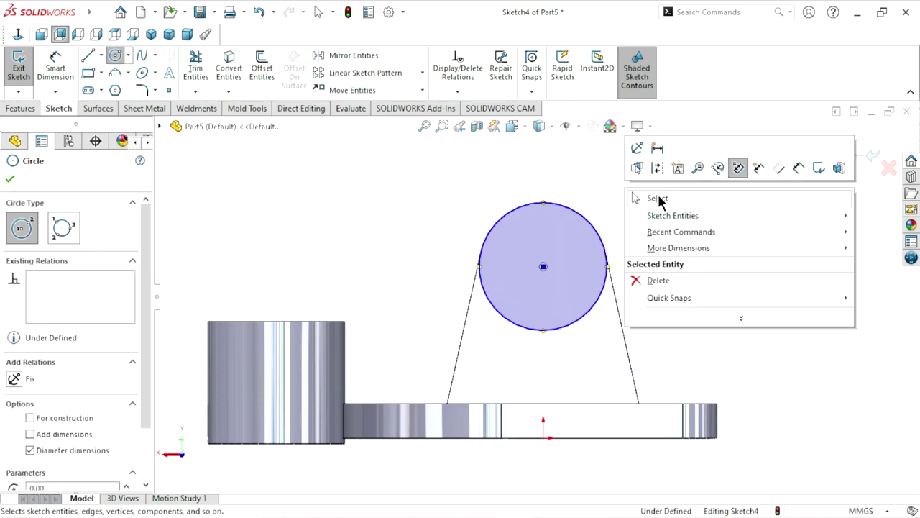
left_click(658, 198)
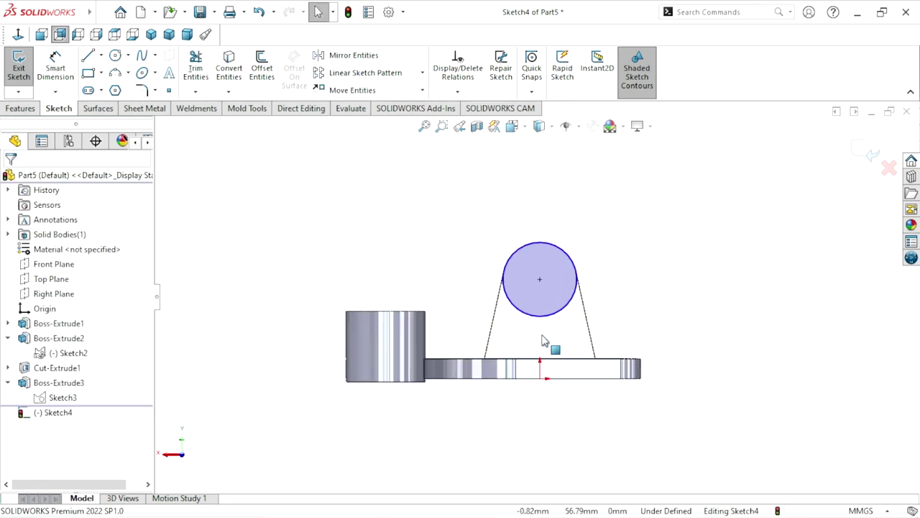
left_click(63, 397)
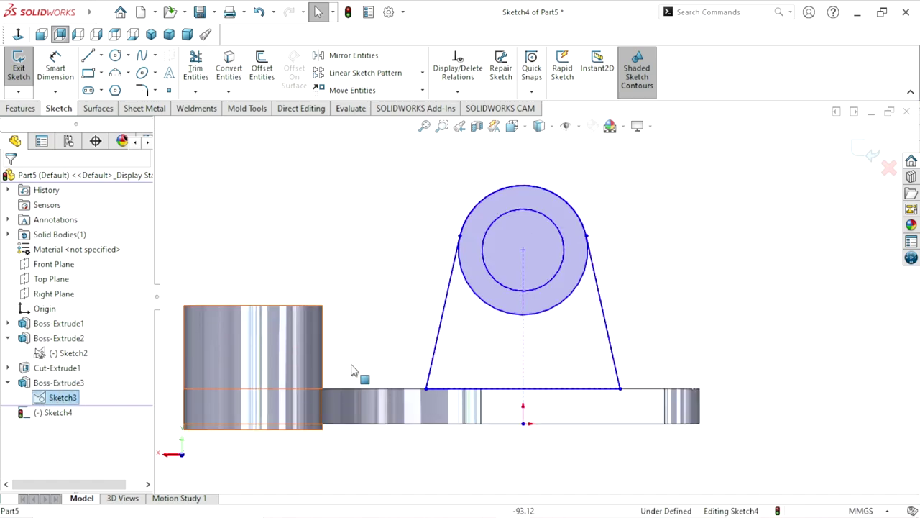
left_click(515, 218)
left_click(729, 282)
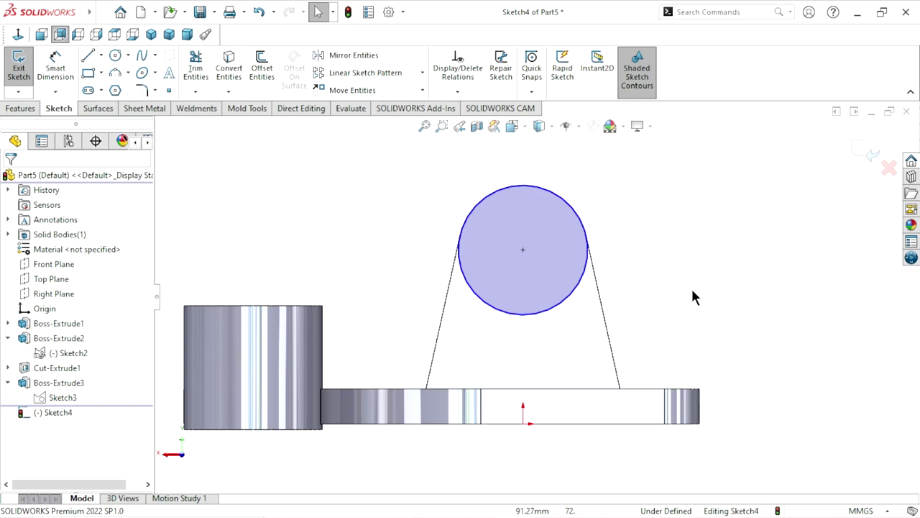
middle_click_drag(694, 297, 579, 299)
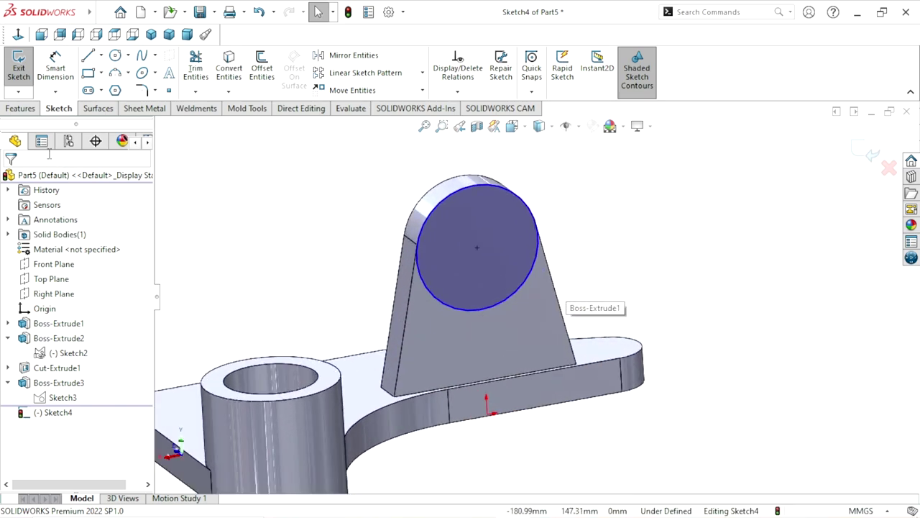
Extrude the circle 41 mm in the first direction
left_click(20, 109)
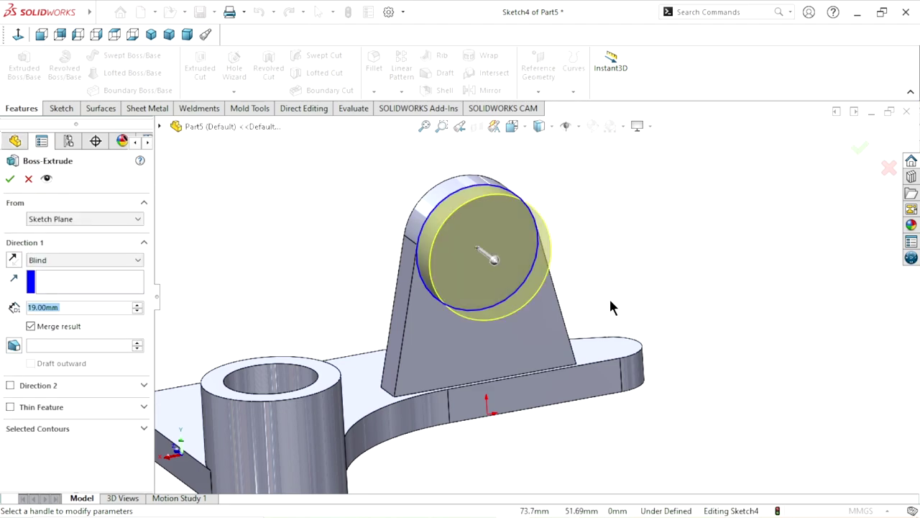
middle_click_drag(507, 302, 584, 308)
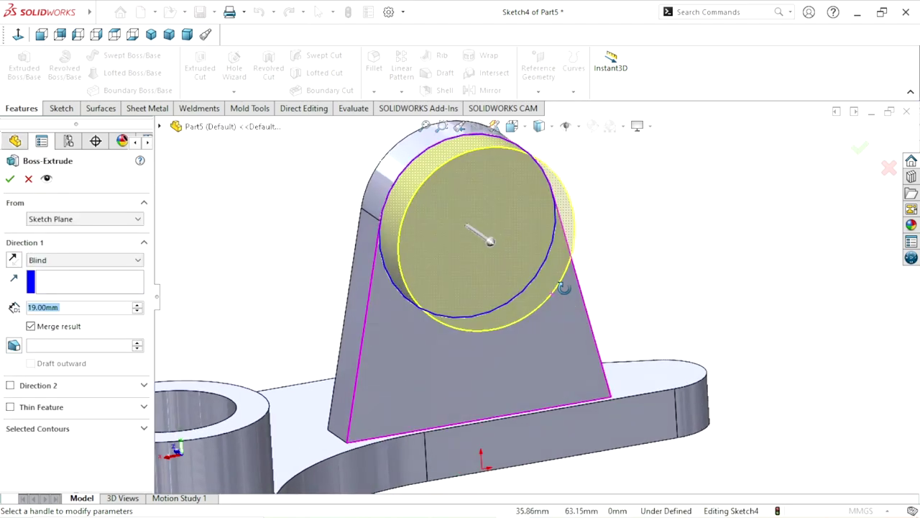
scroll(575, 271, "up", 3)
scroll(576, 277, "down", 3)
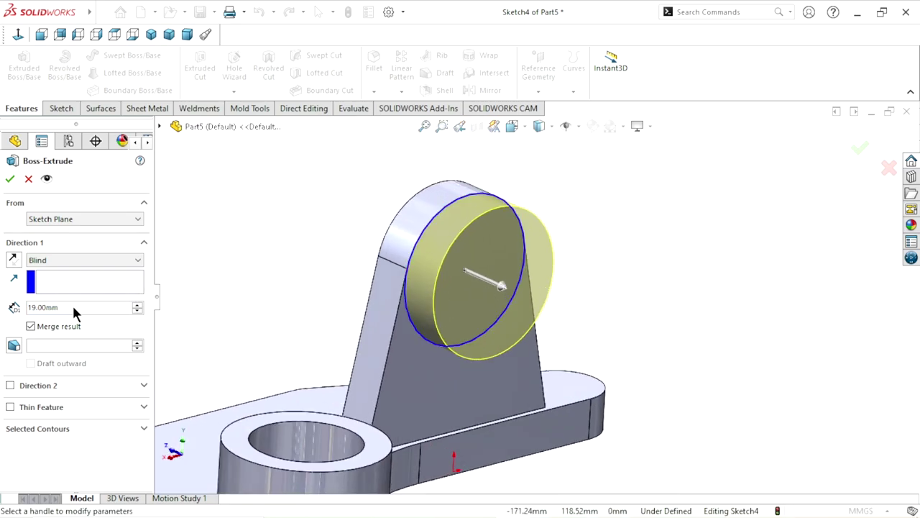
type("4")
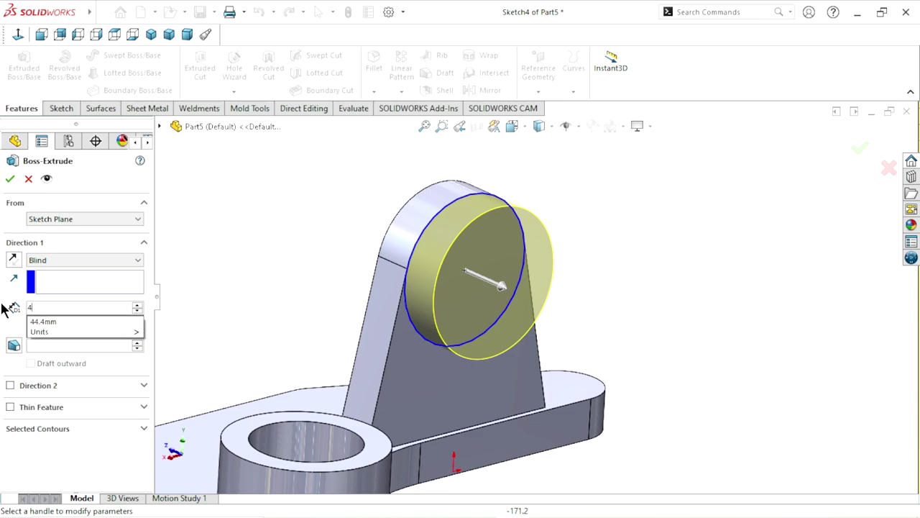
type("1")
key("Return")
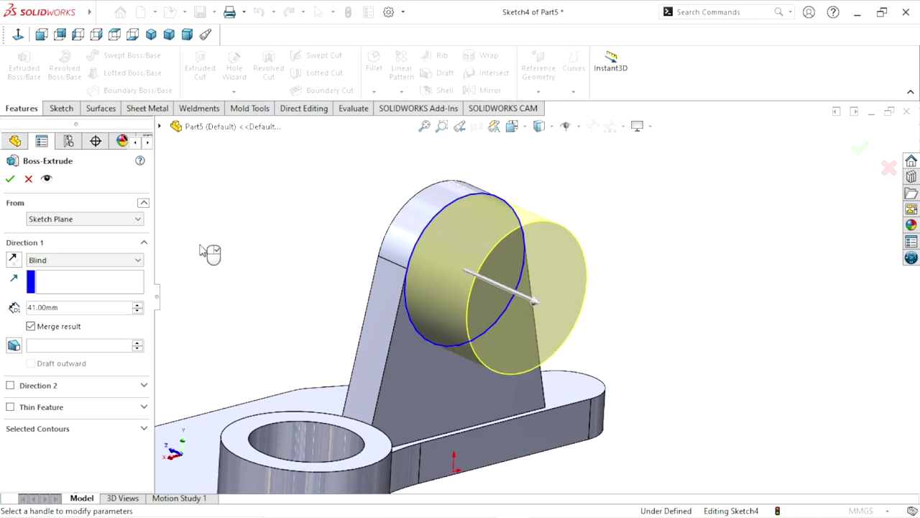
Add a 22 mm second direction and accept the cylindrical boss
left_click(11, 386)
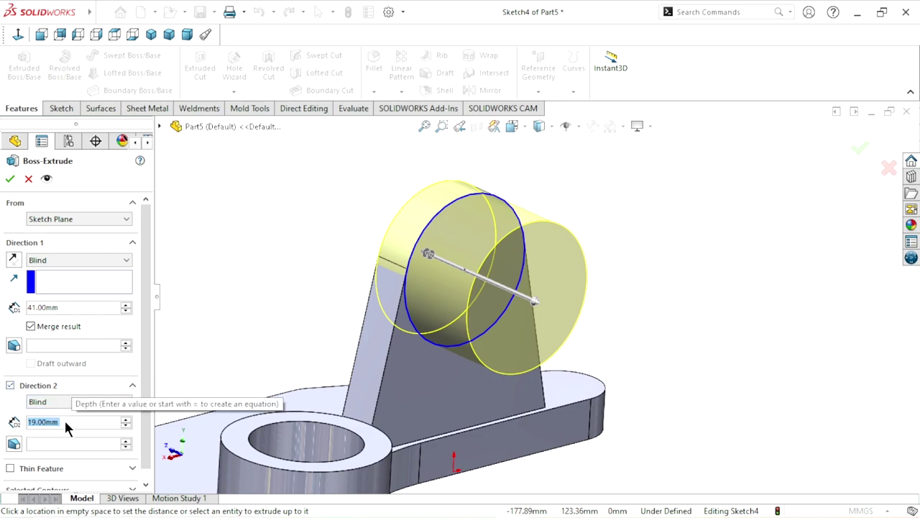
type("22")
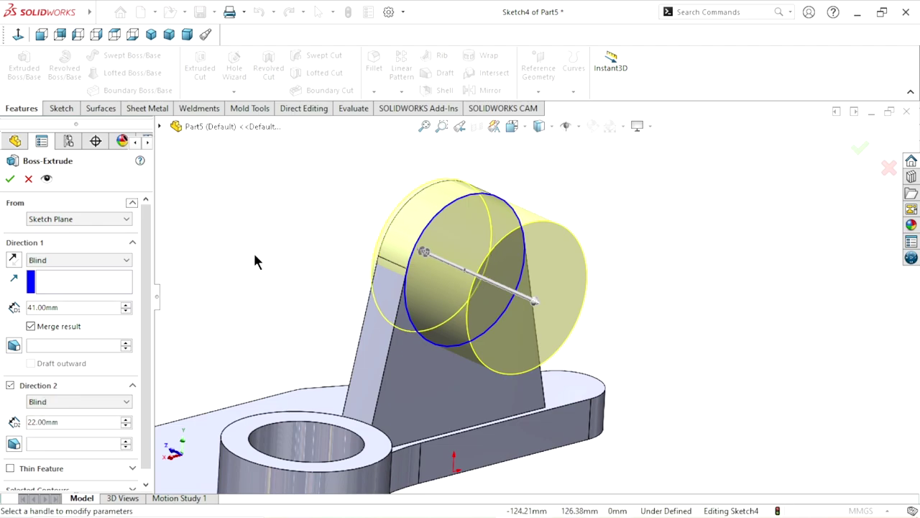
mouse_move(254, 259)
middle_mouse_down()
mouse_move(272, 284)
mouse_move(173, 281)
middle_mouse_up()
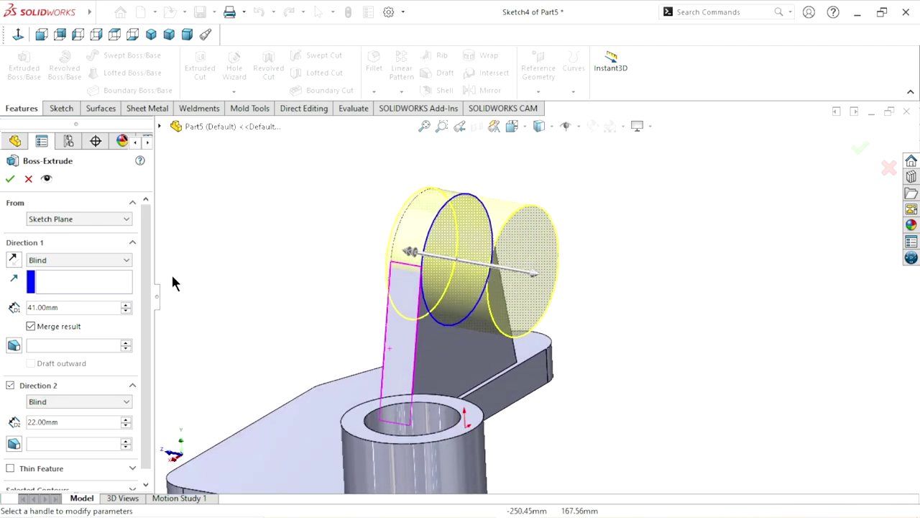
left_click(11, 180)
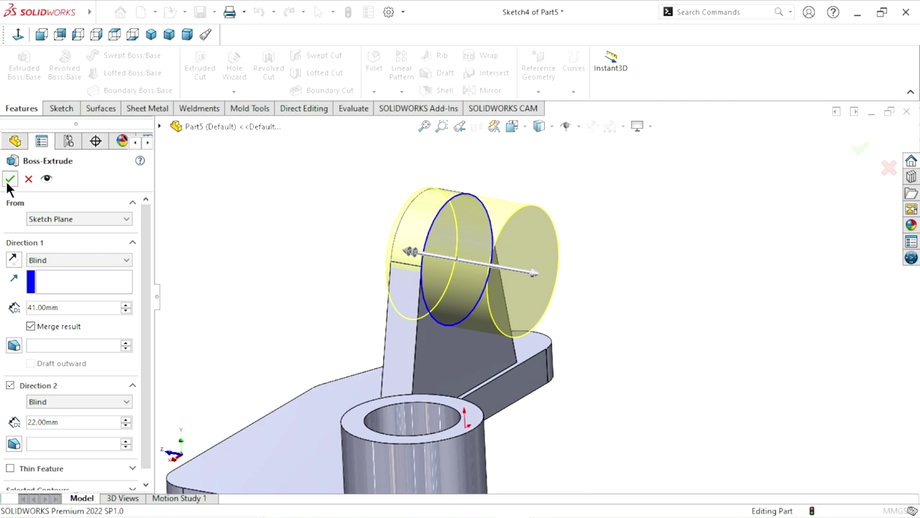
left_click(280, 226)
scroll(503, 323, "up", 3)
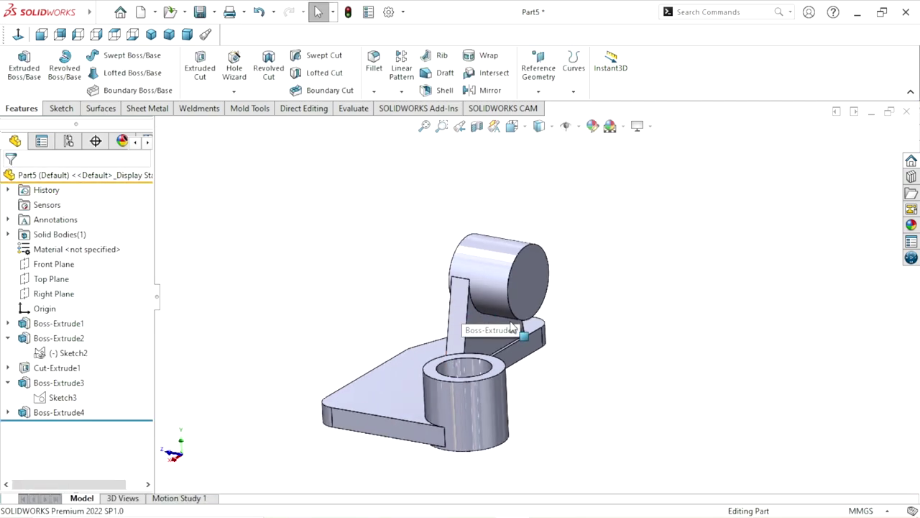
scroll(626, 324, "down", 2)
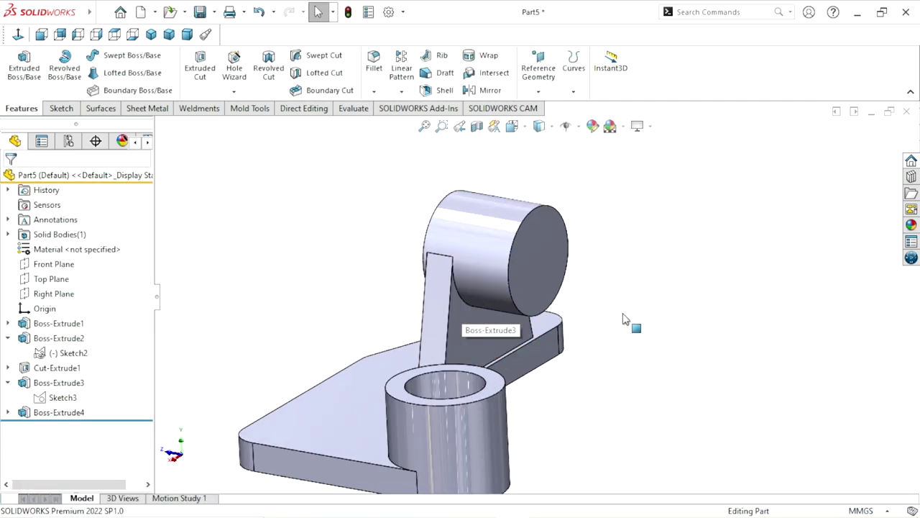
Reuse Sketch3 for an extruded cut, with only its inner circle as the contour
left_click(62, 397)
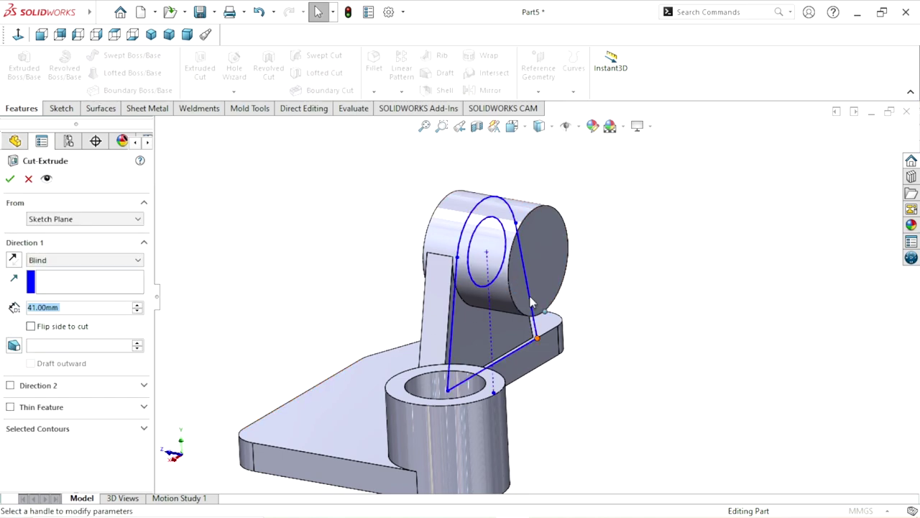
scroll(611, 313, "down", 3)
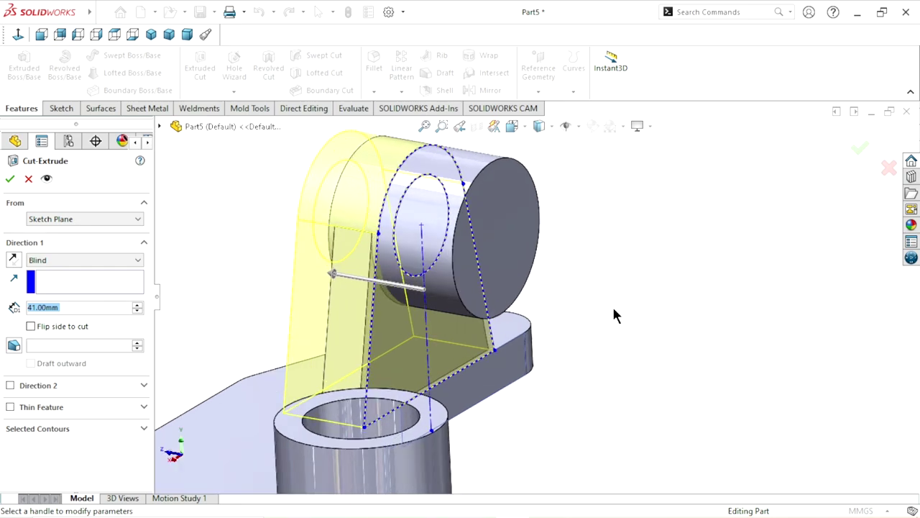
left_click(75, 428)
right_click(81, 444)
left_click(101, 455)
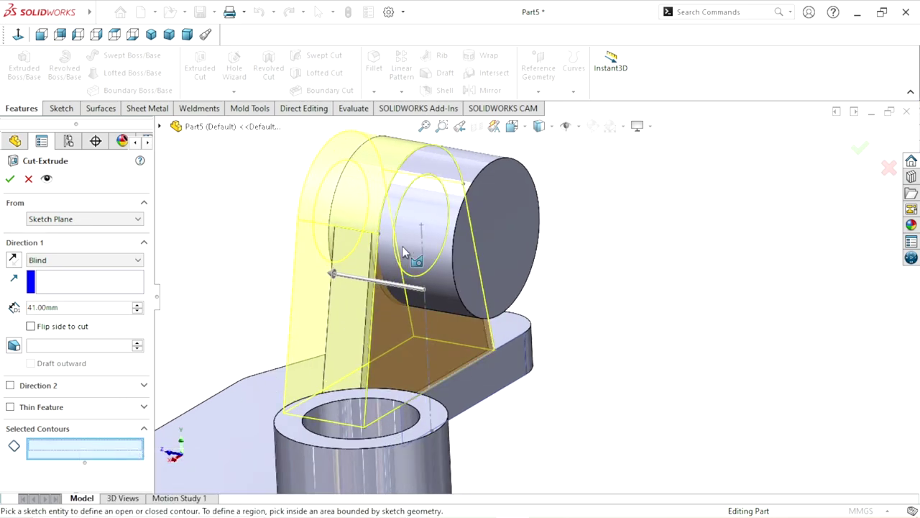
left_click(421, 187)
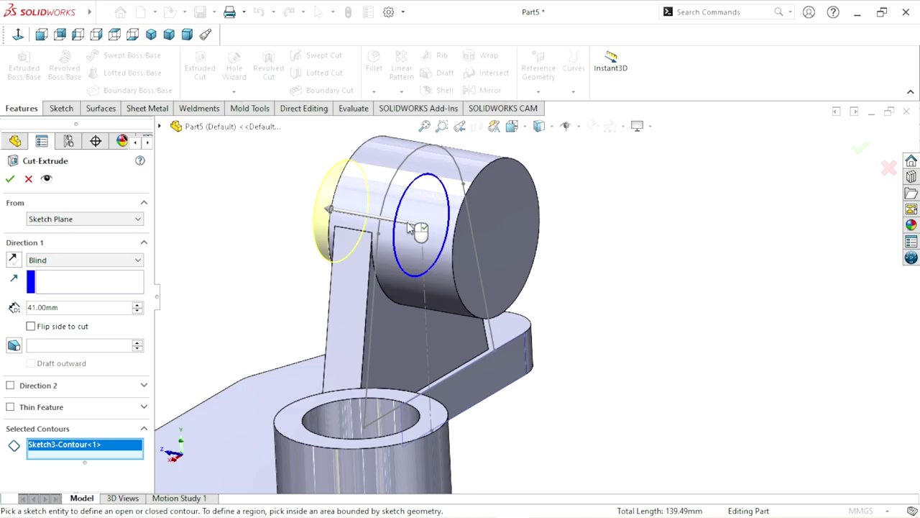
Set the cut to Through All - Both and accept the hole
mouse_move(651, 300)
middle_mouse_down()
mouse_move(799, 288)
mouse_move(331, 373)
middle_mouse_up()
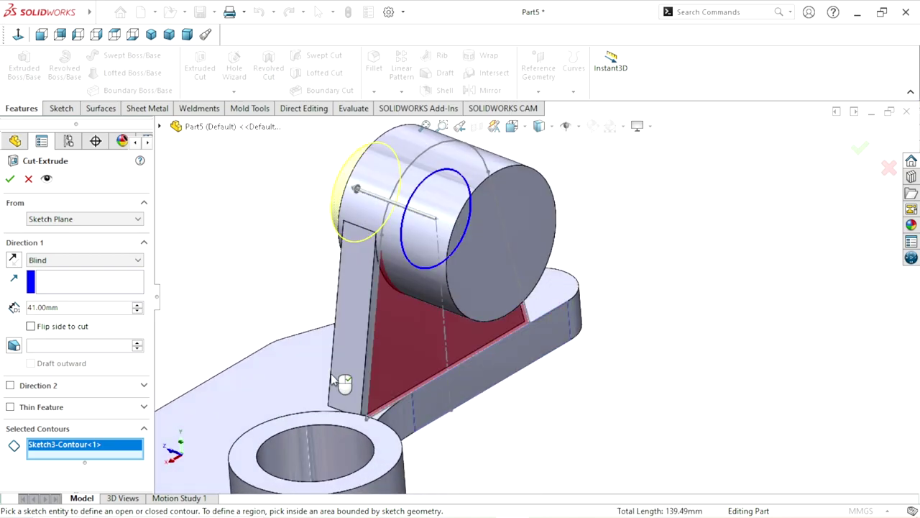
left_click(66, 259)
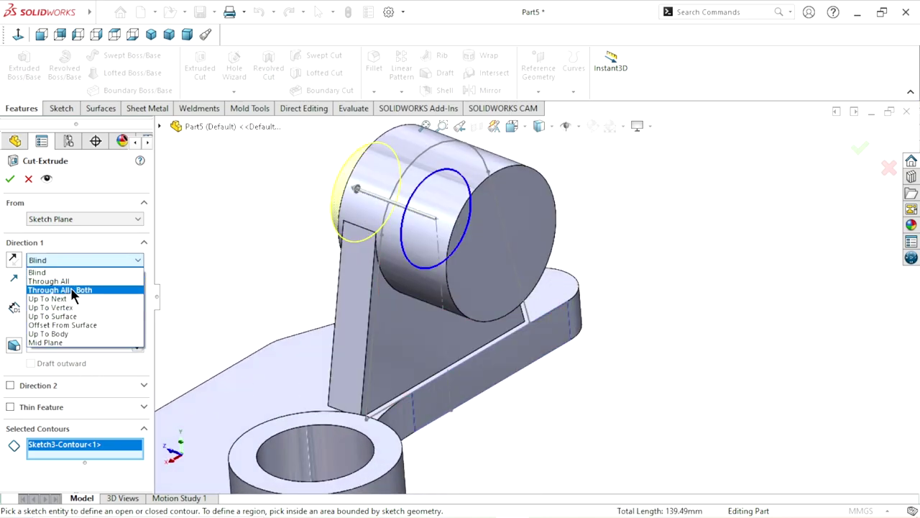
left_click(72, 291)
left_click(10, 179)
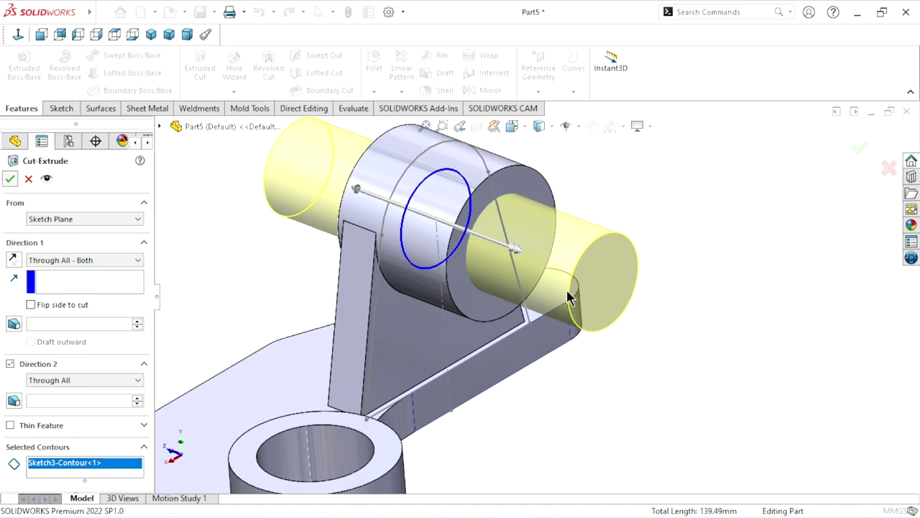
mouse_move(612, 311)
middle_mouse_down()
mouse_move(558, 288)
mouse_move(620, 368)
middle_mouse_up()
scroll(620, 368, "down", 2)
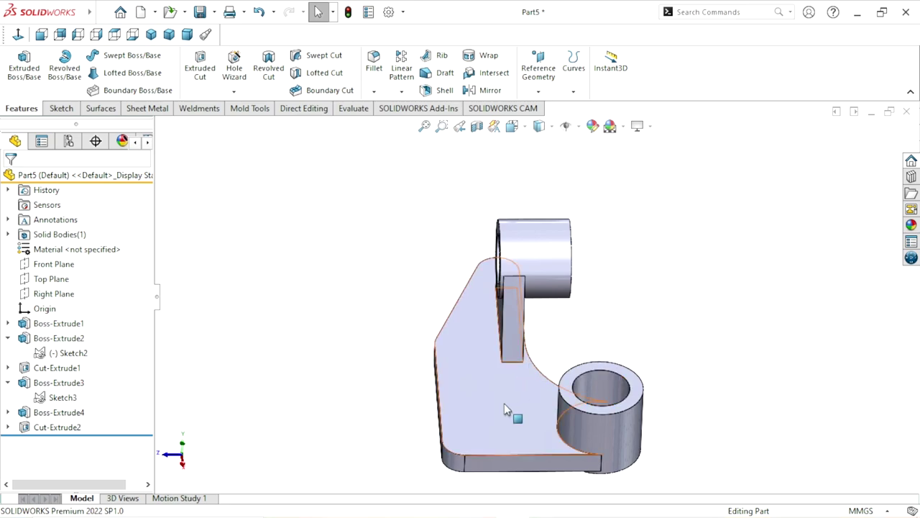
Start a new sketch on the Right Plane, viewed normal to it
left_click(51, 290)
left_click(67, 274)
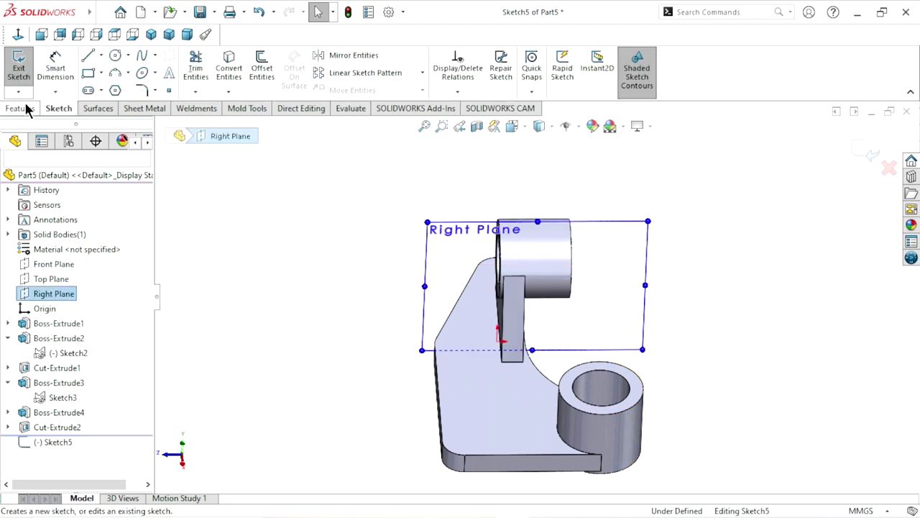
left_click(18, 33)
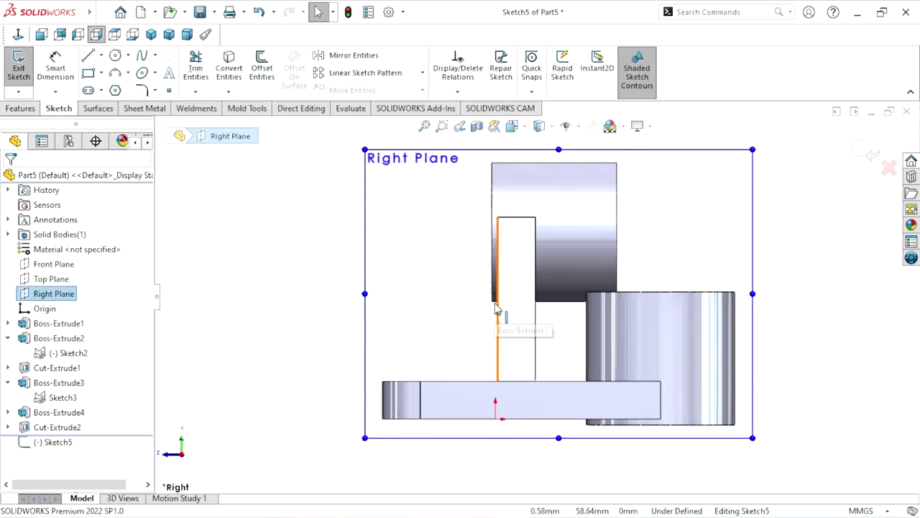
scroll(514, 328, "down", 3)
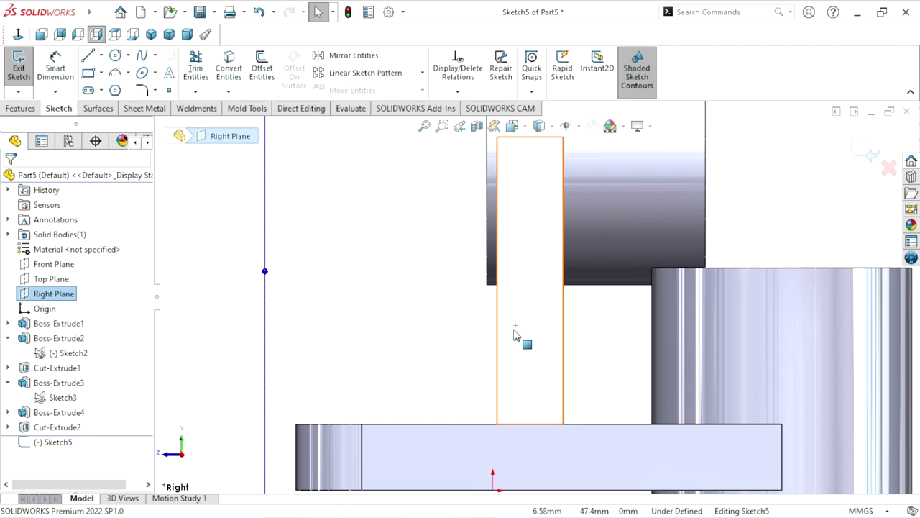
Draw a slanted line from the corner under the cylinder down to the base plate top
left_click(86, 57)
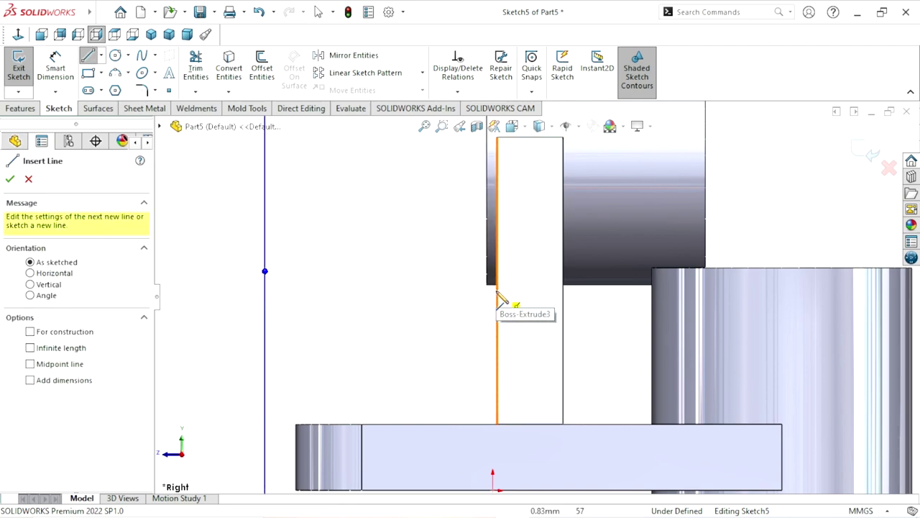
scroll(501, 301, "down", 3)
left_click(520, 264)
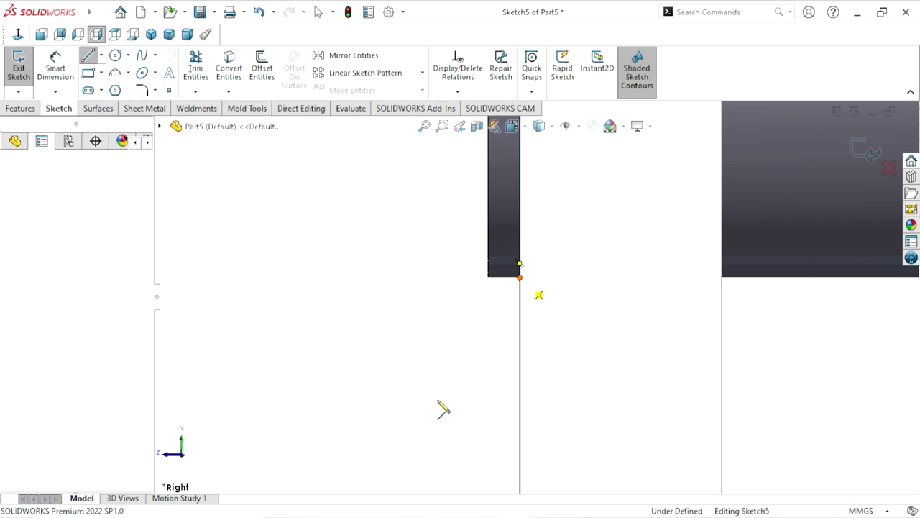
scroll(432, 380, "up", 2)
scroll(472, 396, "up", 2)
scroll(513, 342, "down", 2)
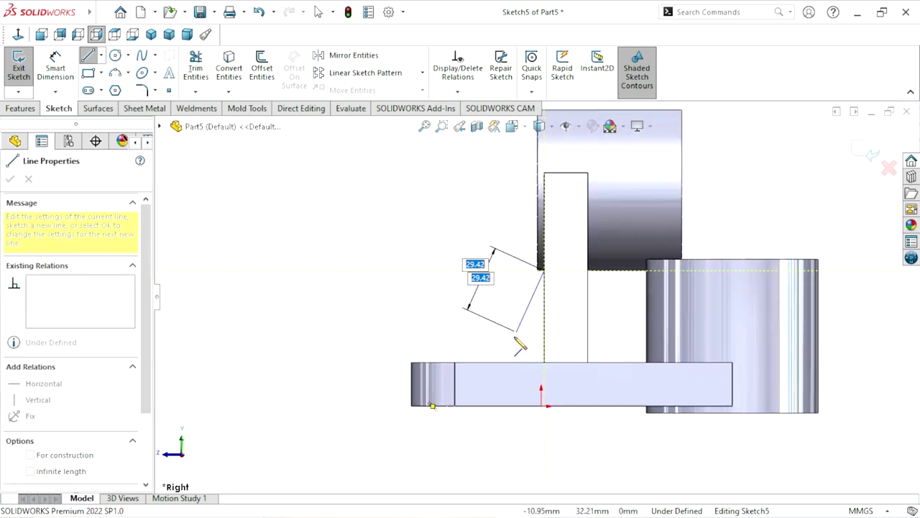
scroll(503, 352, "down", 1)
left_click(456, 366)
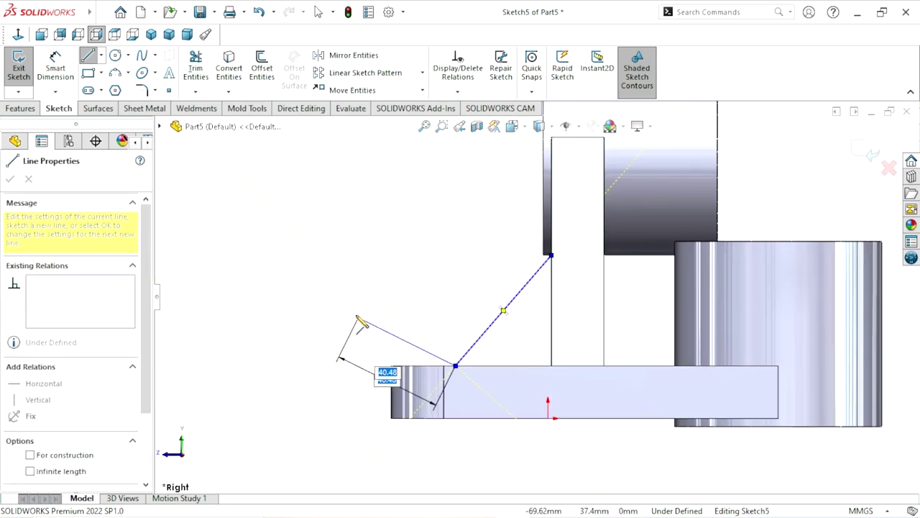
right_click(358, 266)
left_click(364, 325)
scroll(553, 356, "up", 1)
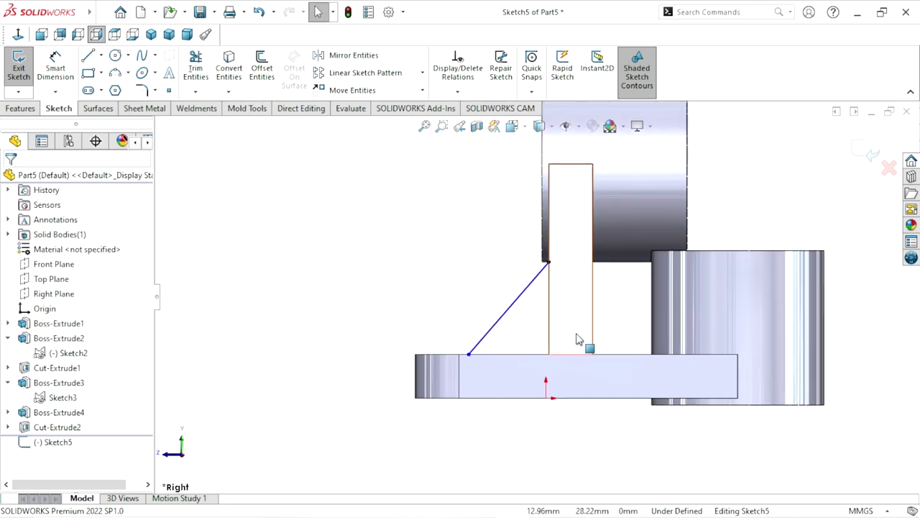
scroll(578, 339, "down", 1)
Dimension the line's lower endpoint 35 mm from the upright's vertical edge
left_click(56, 64)
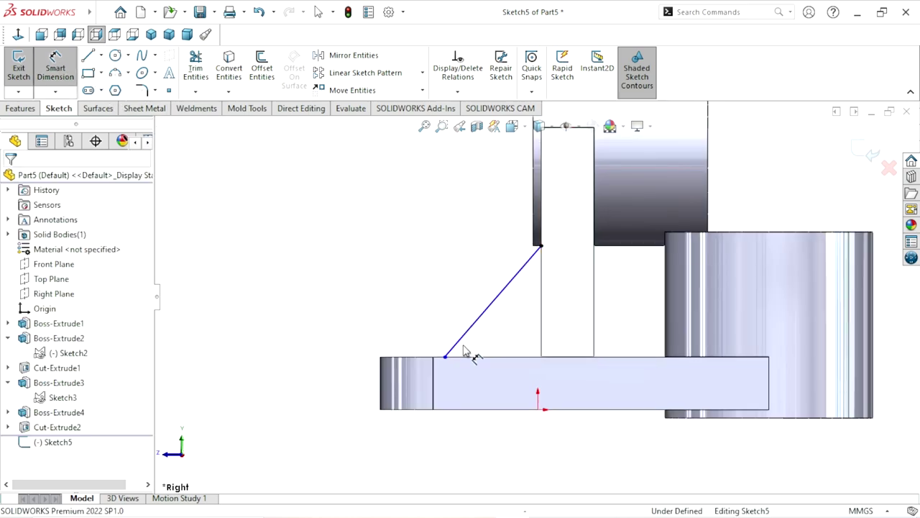
left_click(445, 357)
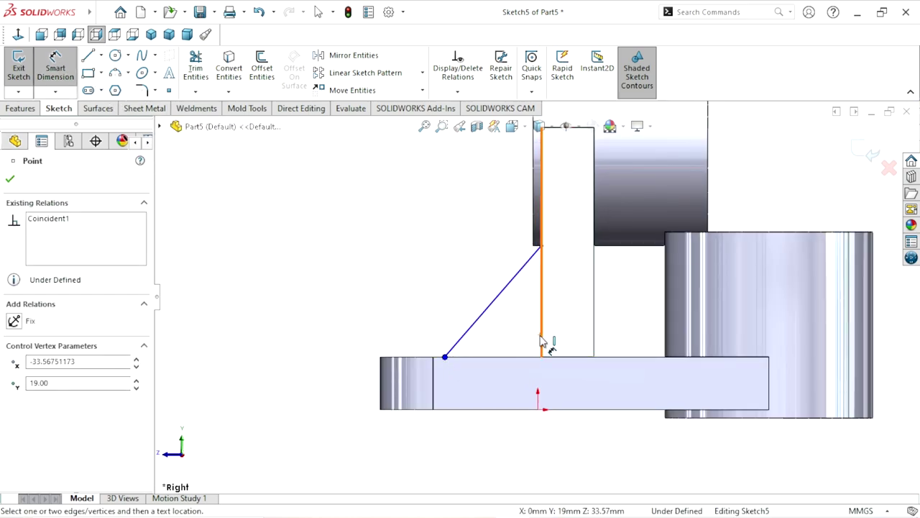
left_click(542, 340)
left_click(507, 338)
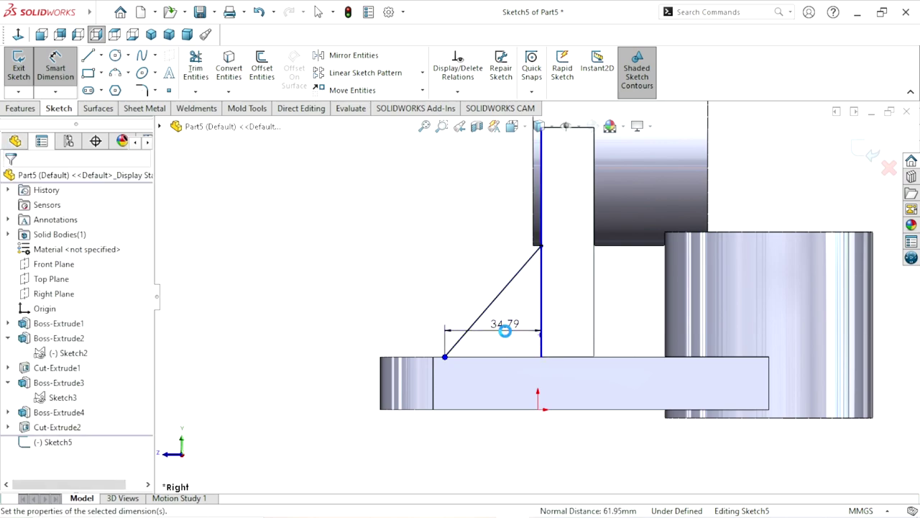
type("35")
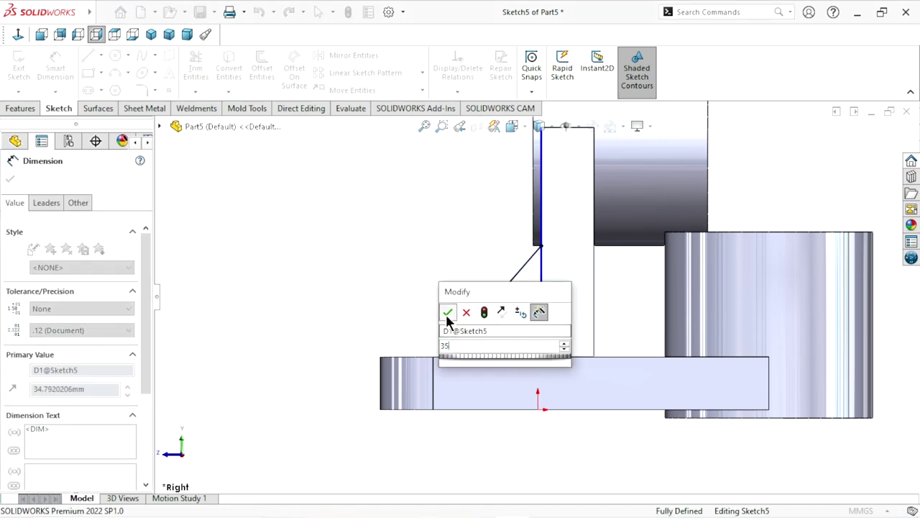
left_click(447, 312)
middle_click_drag(474, 381, 566, 290)
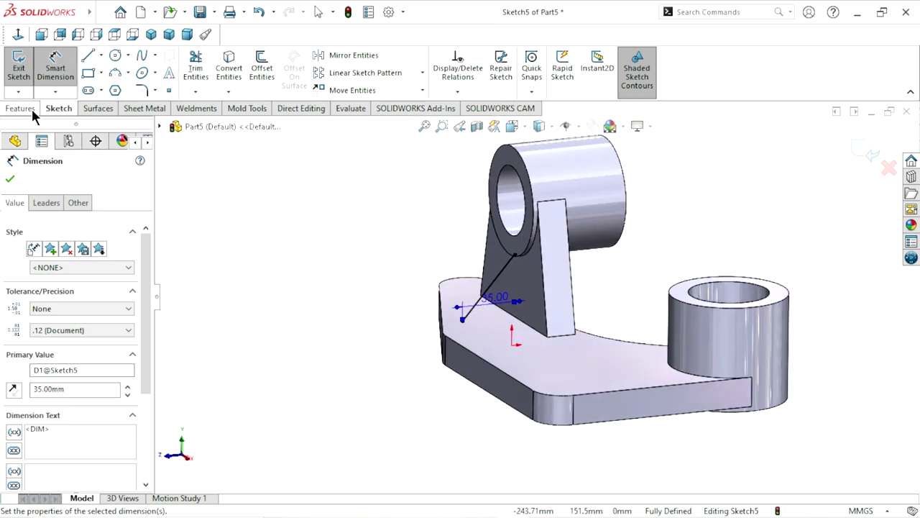
left_click(10, 179)
Create a 13 mm thick rib from the diagonal line and inspect it from several angles
left_click(20, 108)
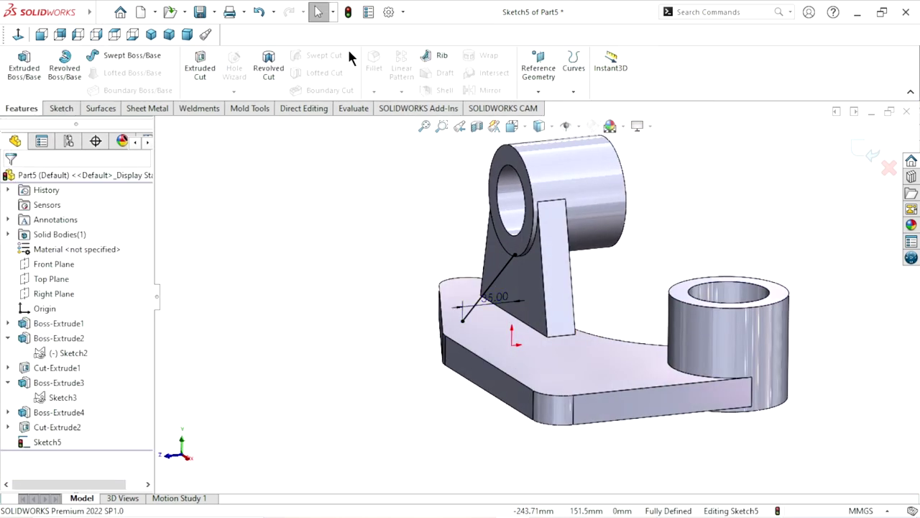
left_click(441, 58)
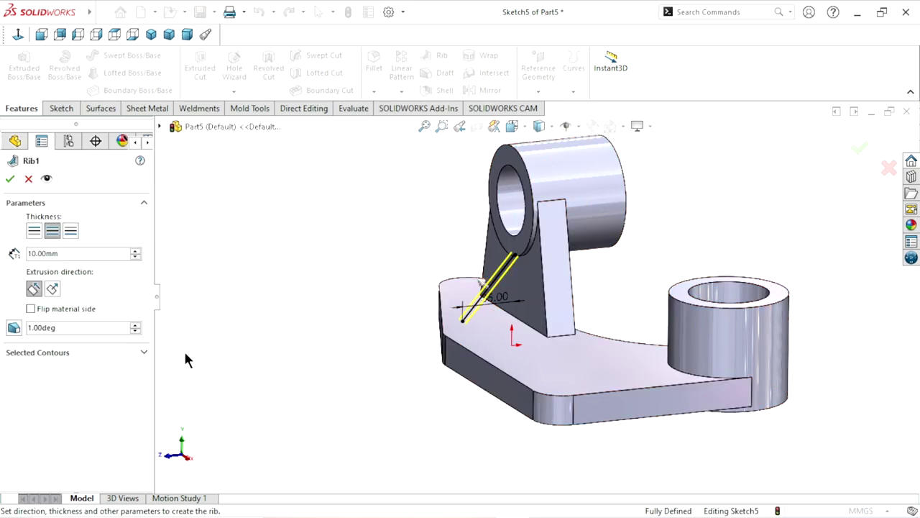
left_click_drag(74, 253, 2, 257)
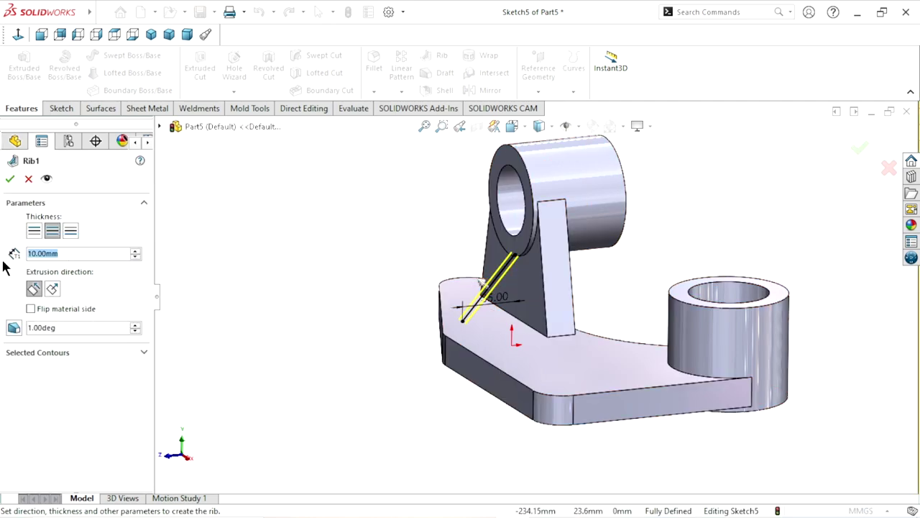
type("13")
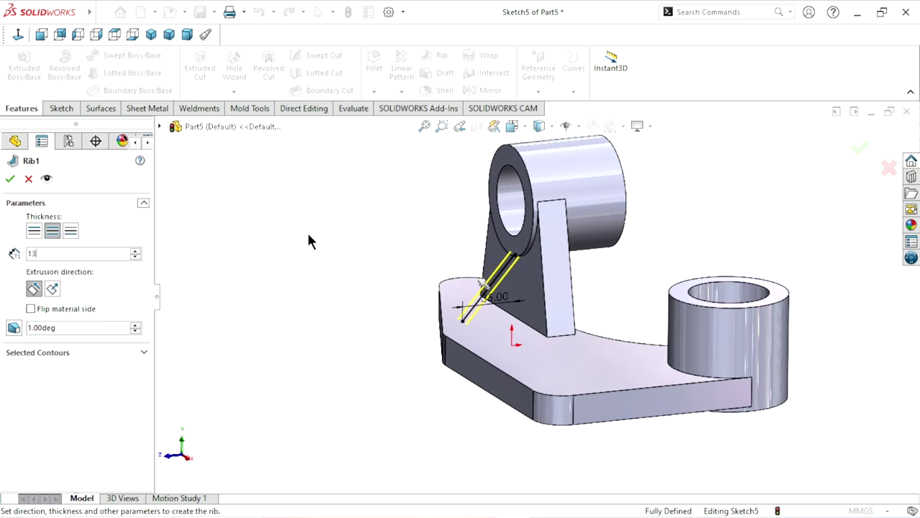
mouse_move(407, 359)
middle_mouse_down()
mouse_move(398, 350)
mouse_move(417, 366)
mouse_move(329, 390)
middle_mouse_up()
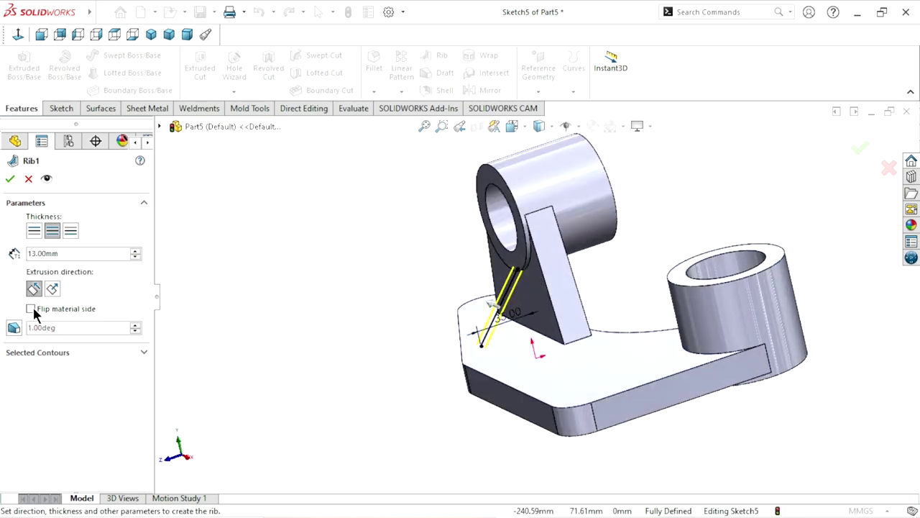
left_click(9, 180)
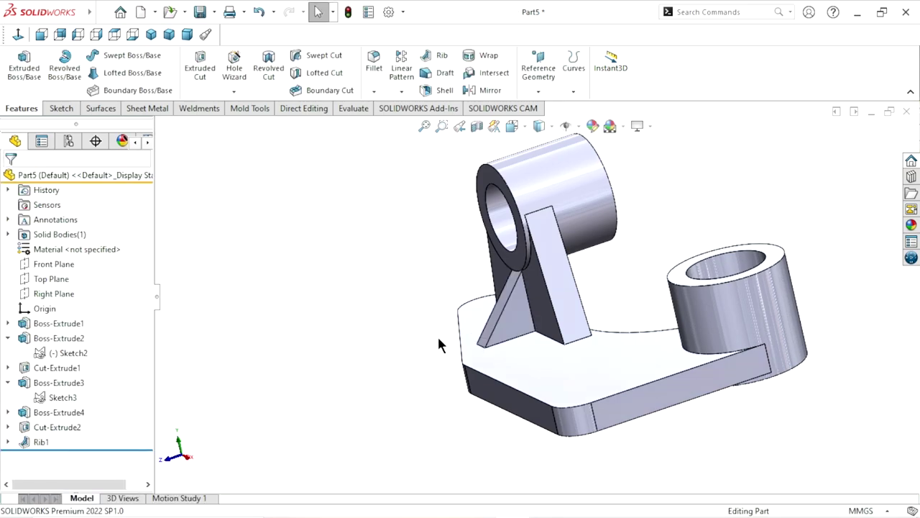
mouse_move(395, 330)
middle_mouse_down()
mouse_move(333, 323)
mouse_move(262, 359)
middle_mouse_up()
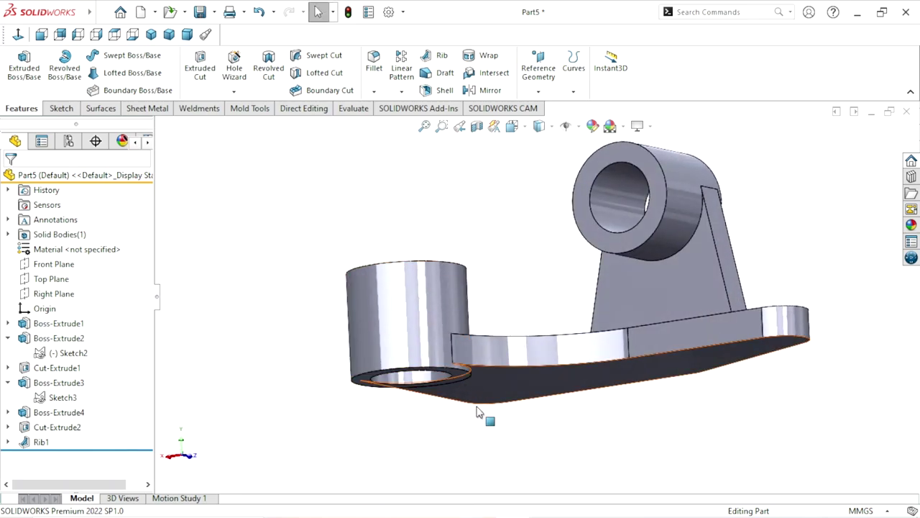
middle_click_drag(549, 460, 708, 303)
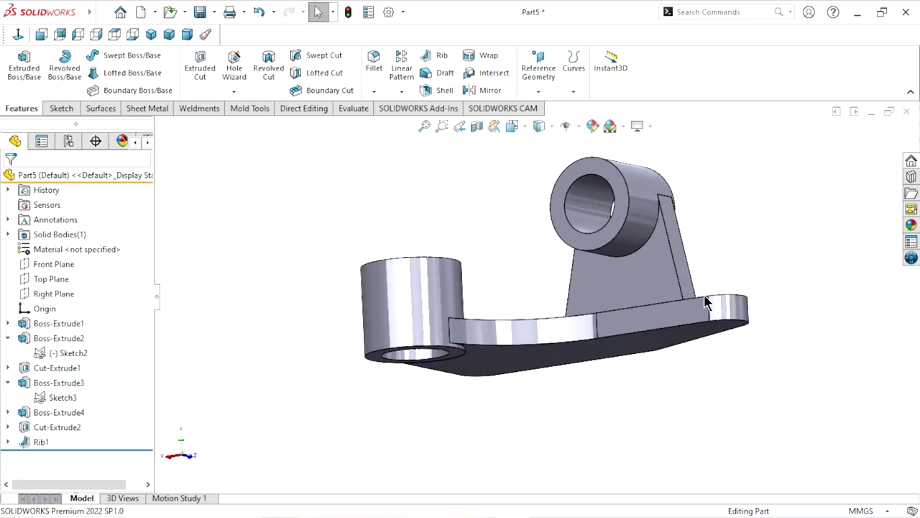
middle_click_drag(732, 267, 665, 279)
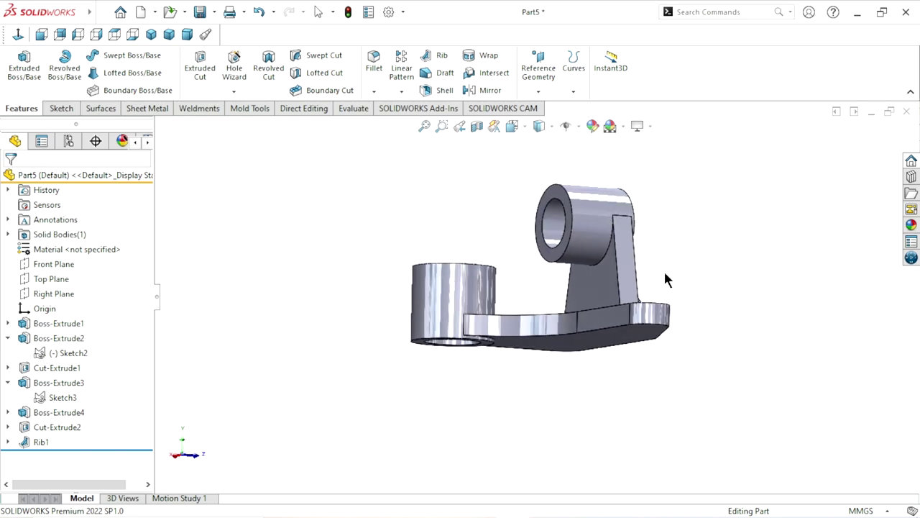
Start a new sketch on the Right Plane, viewed face-on
left_click(58, 294)
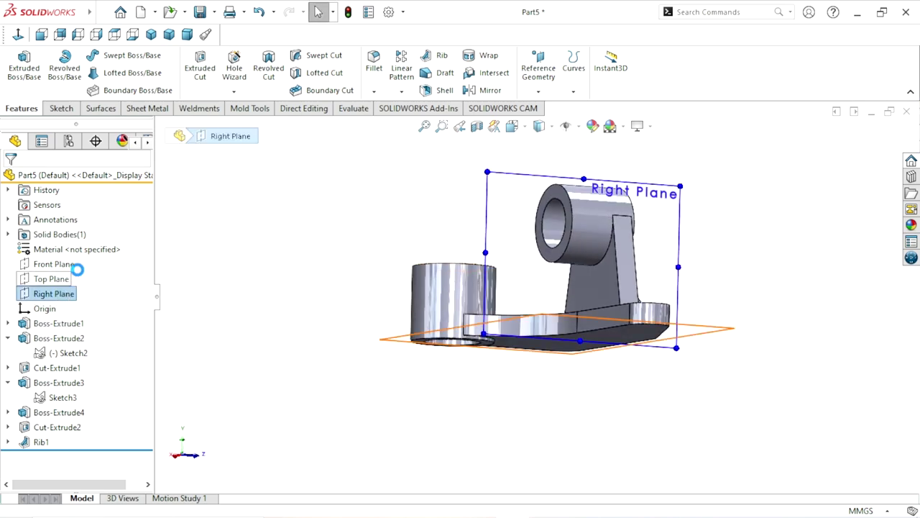
left_click(17, 34)
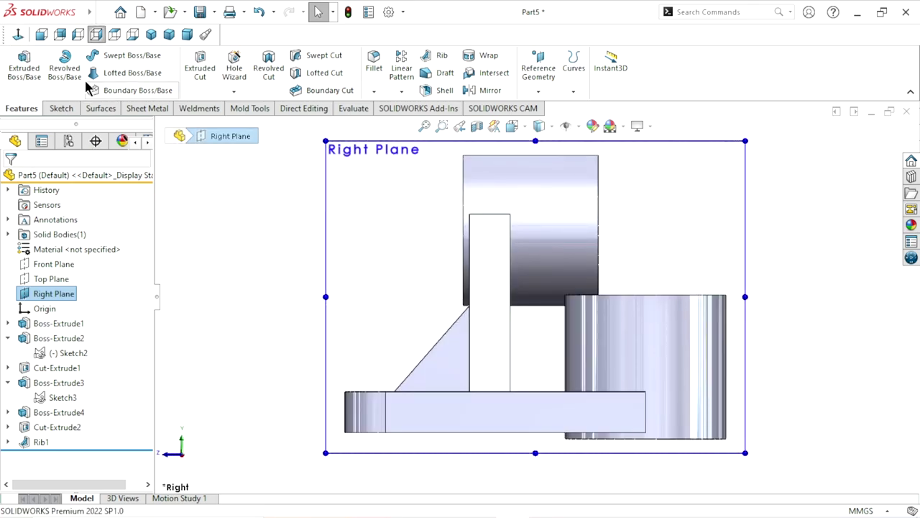
left_click(18, 35)
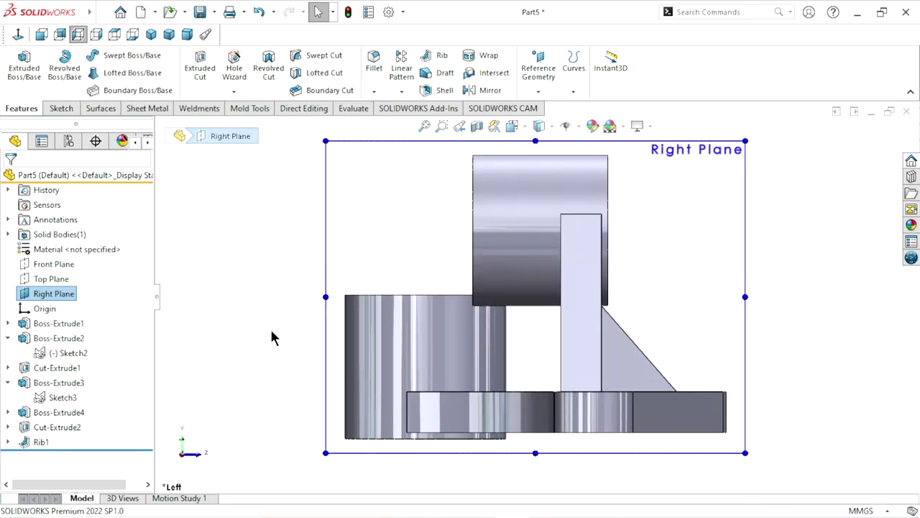
left_click(61, 108)
left_click(18, 68)
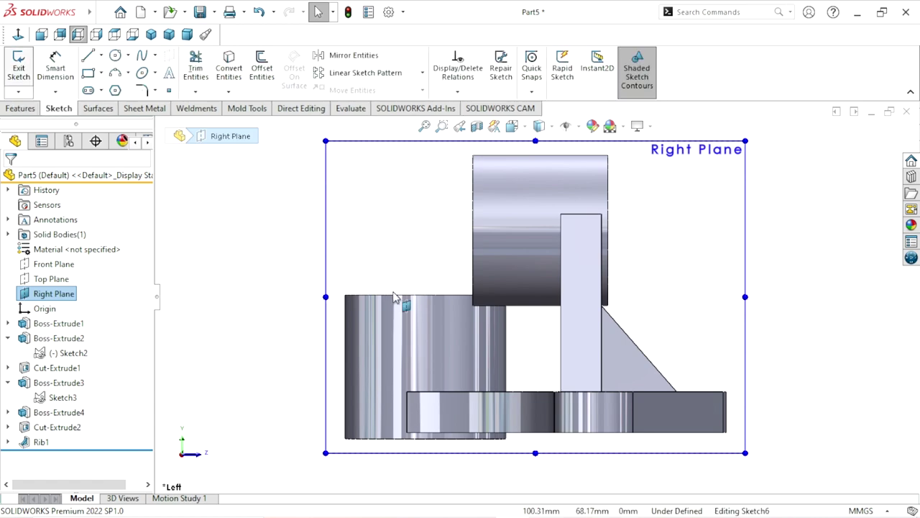
Draw a line from the cylinder's lower edge down to the base plate's top edge
scroll(595, 356, "down", 3)
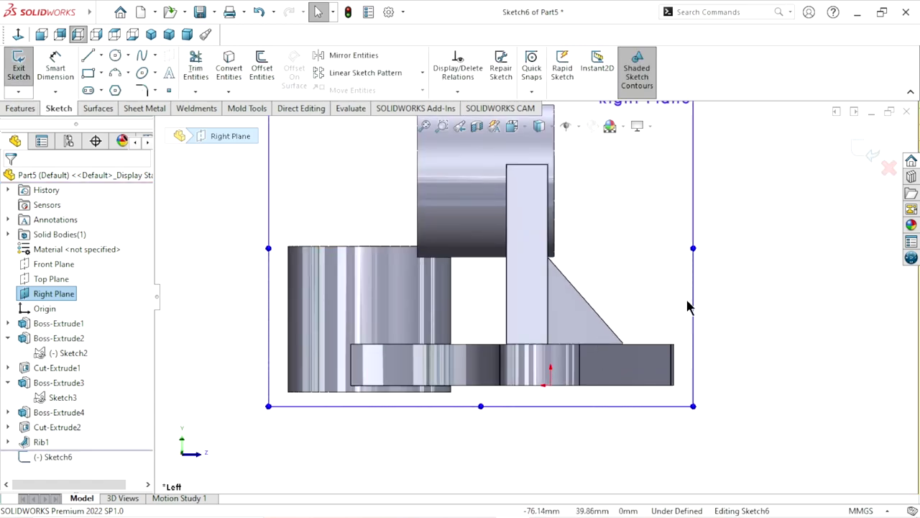
left_click(88, 57)
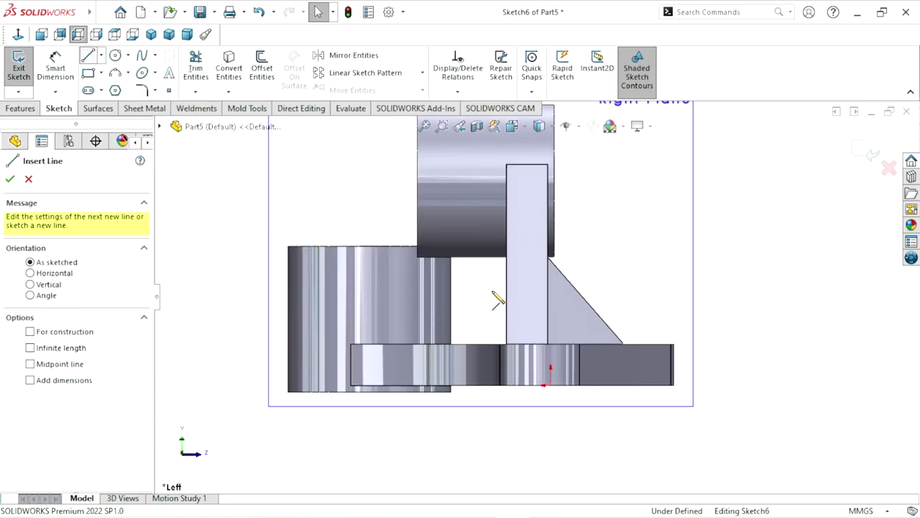
left_click(461, 258)
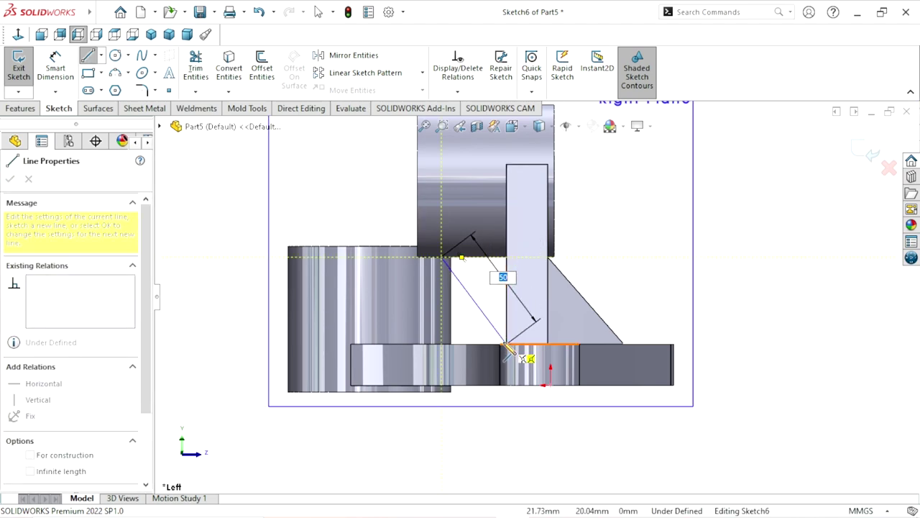
scroll(507, 348, "down", 2)
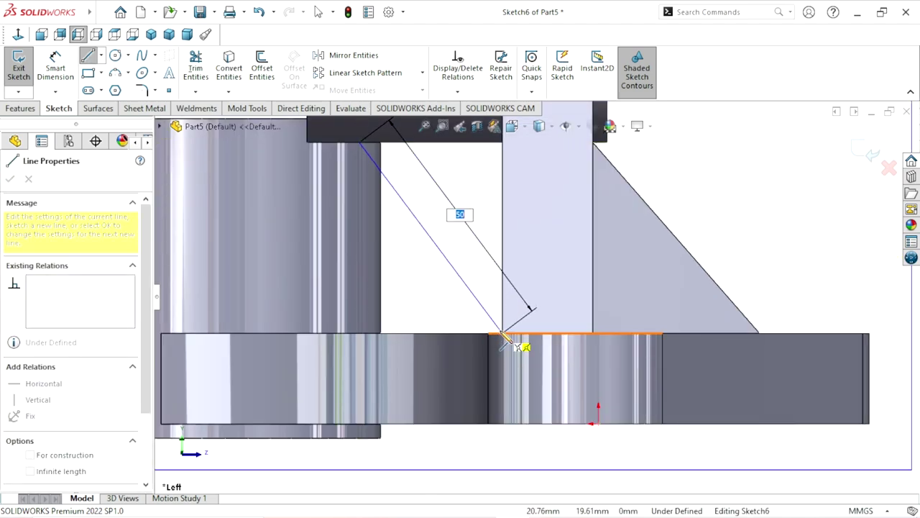
left_click(502, 333)
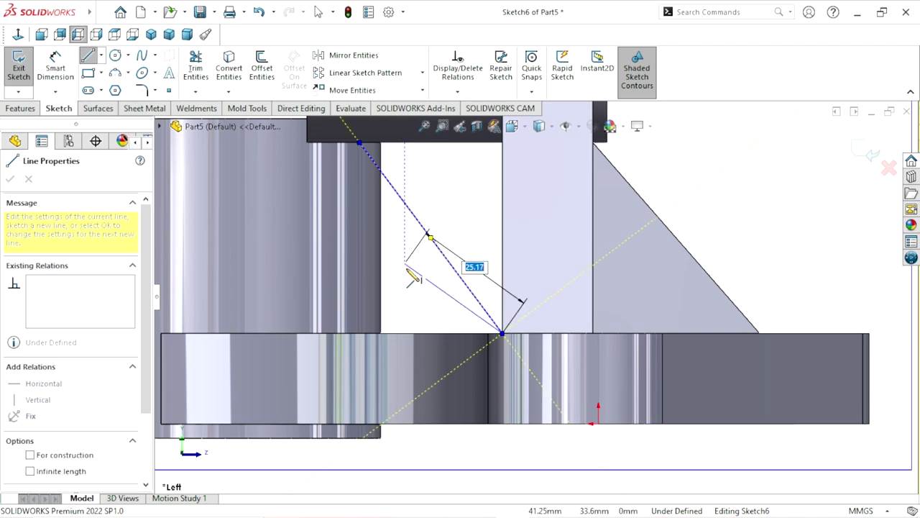
right_click(416, 256)
left_click(417, 269)
scroll(438, 333, "up", 3)
scroll(486, 223, "down", 2)
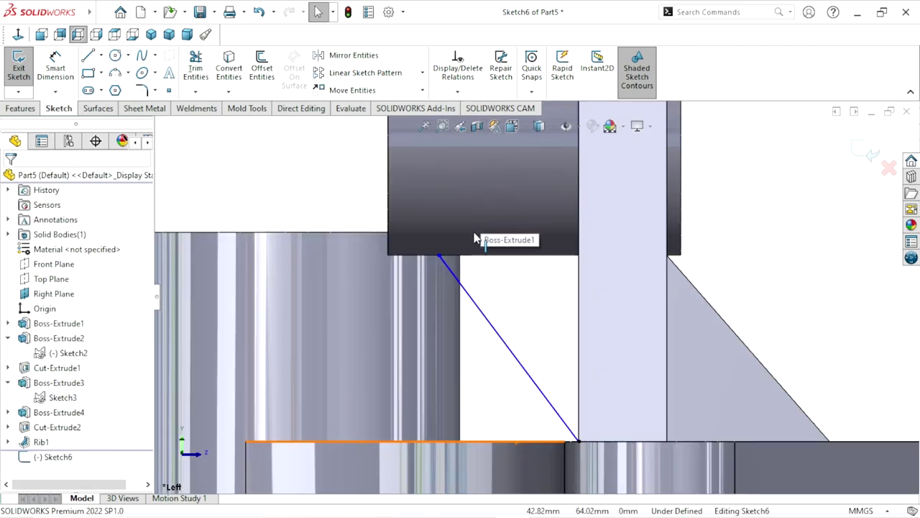
scroll(476, 238, "down", 1)
Dimension the line's upper endpoint 8 mm from the cylinder's vertical edge
left_click(57, 79)
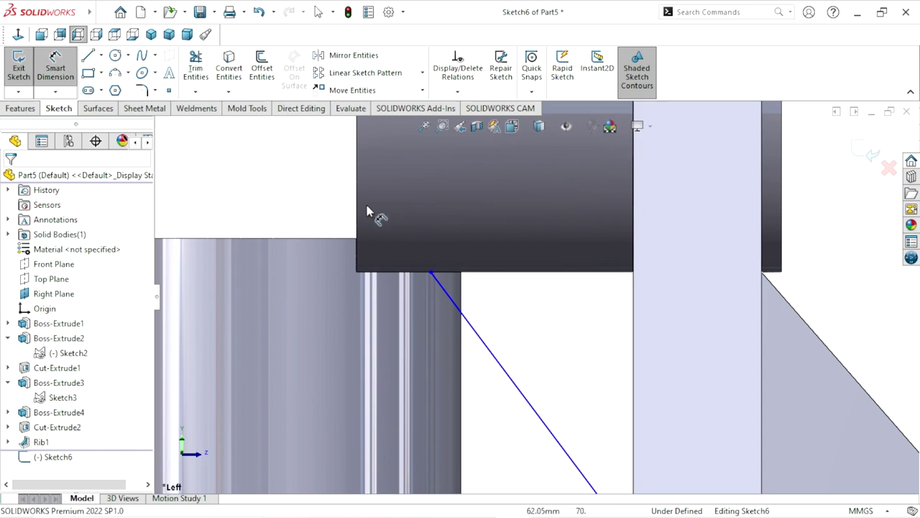
left_click(359, 263)
left_click(432, 274)
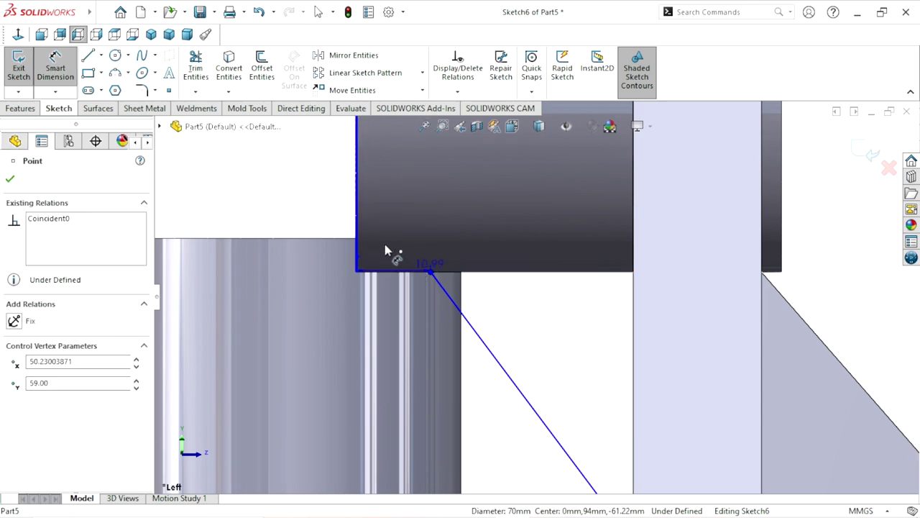
left_click(312, 222)
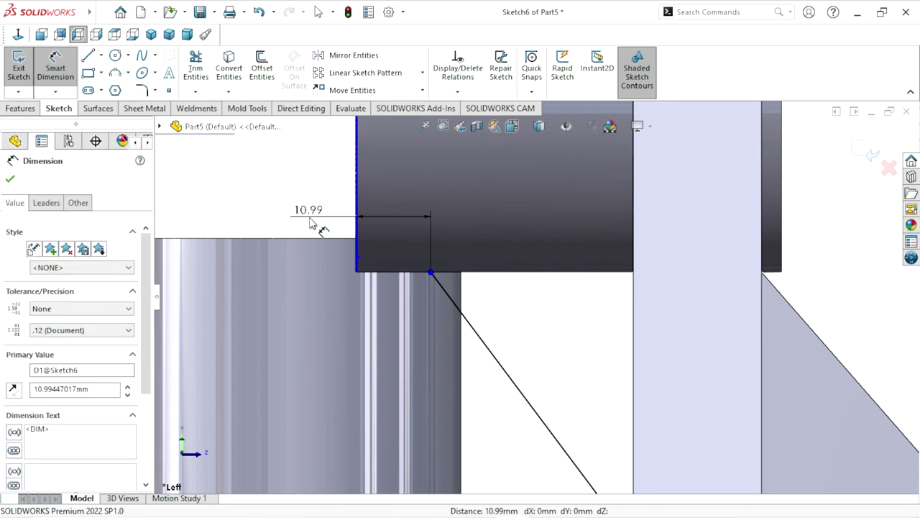
type("8")
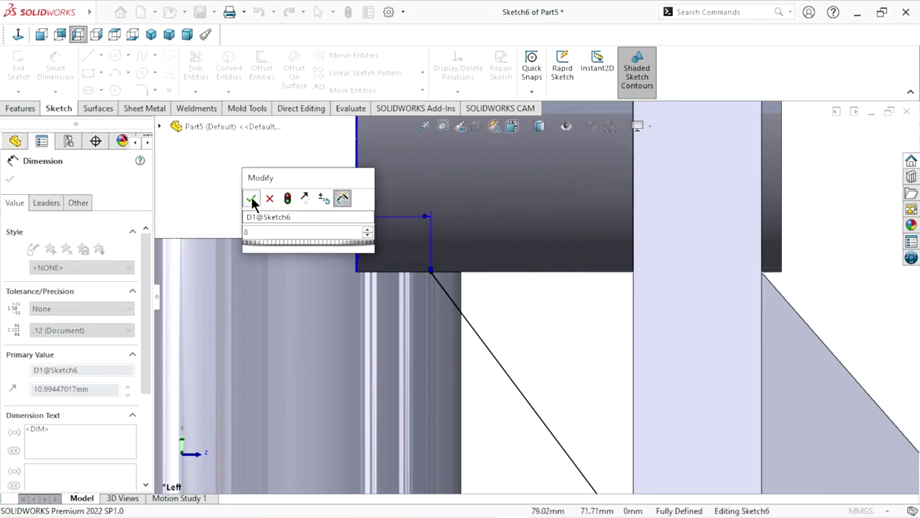
left_click(251, 203)
scroll(443, 361, "up", 3)
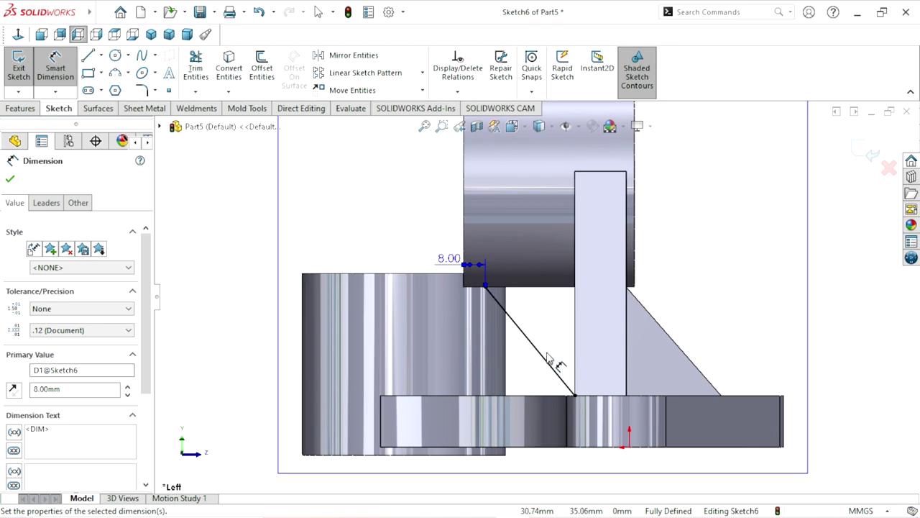
scroll(548, 359, "down", 2)
left_click(10, 184)
key("f")
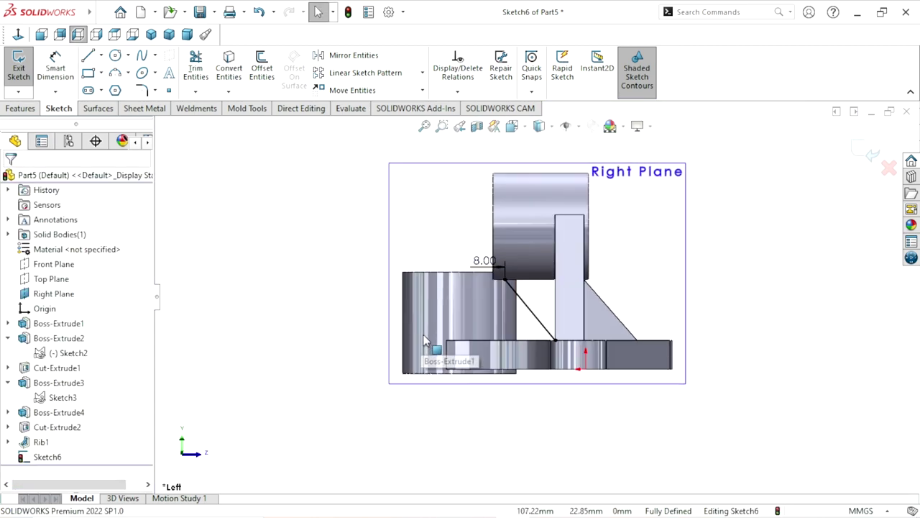
Hide the Right Plane and return to an isometric view
left_click(399, 180)
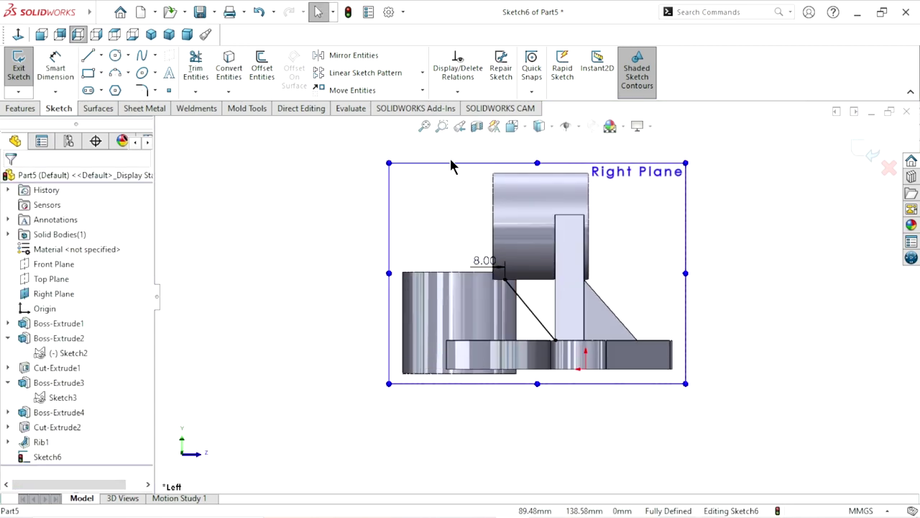
left_click(59, 293)
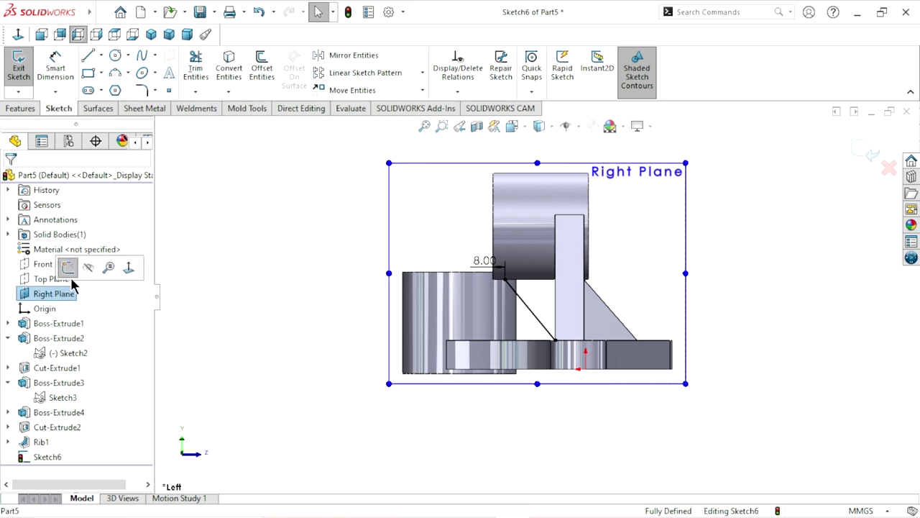
left_click(97, 265)
key("ctrl+7")
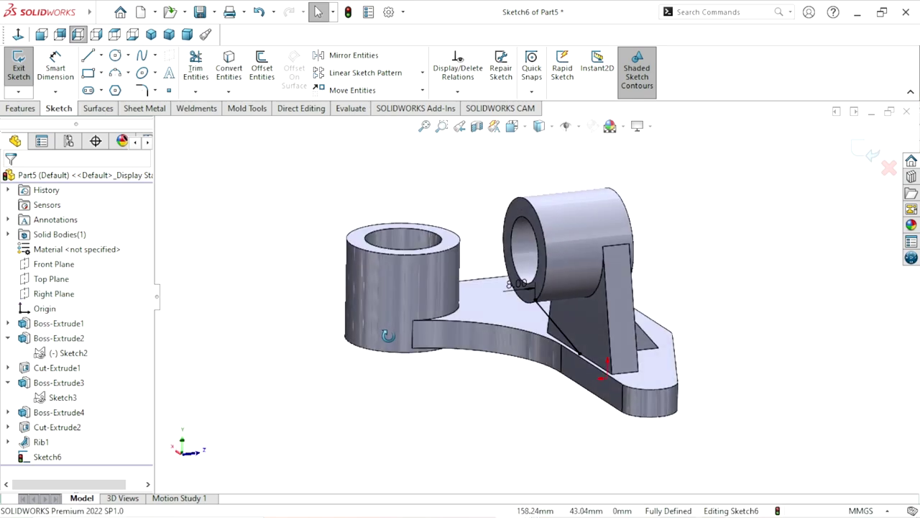
scroll(582, 306, "down", 4)
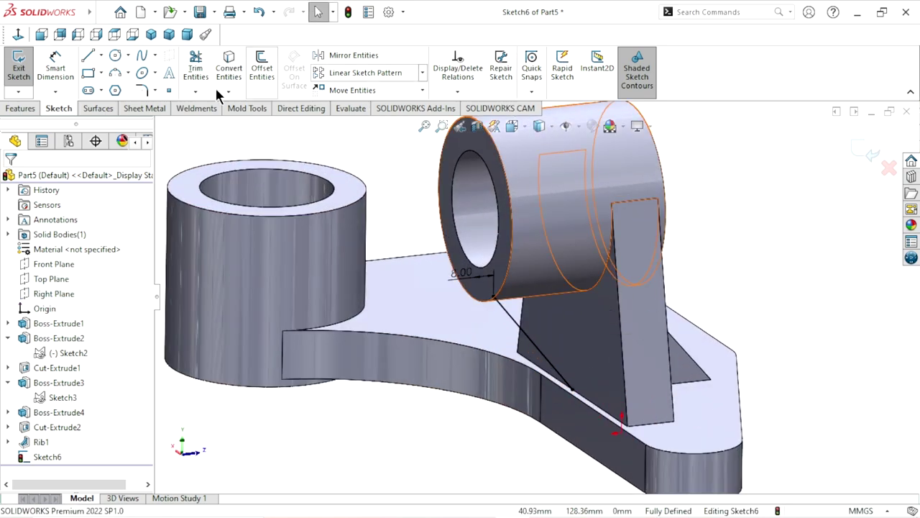
left_click(19, 109)
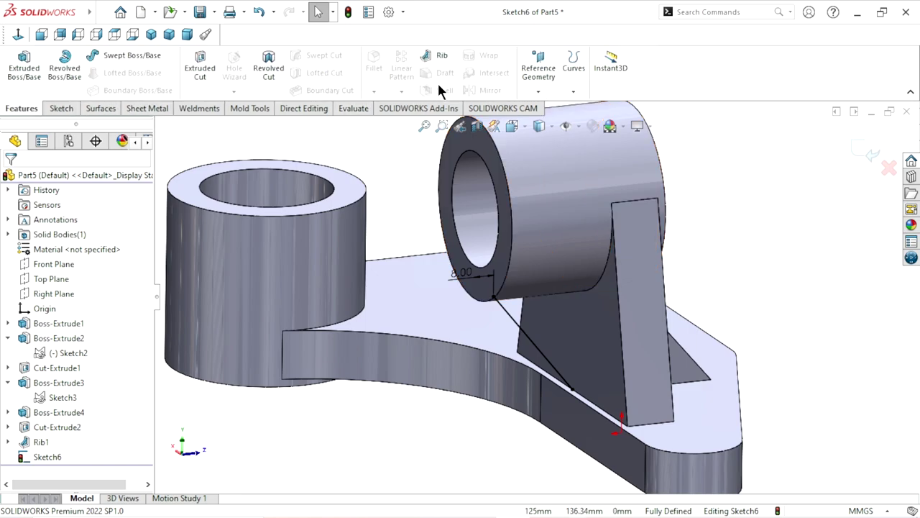
Create Rib2 from the new line at 13 mm thickness with a 1° draft
left_click(428, 57)
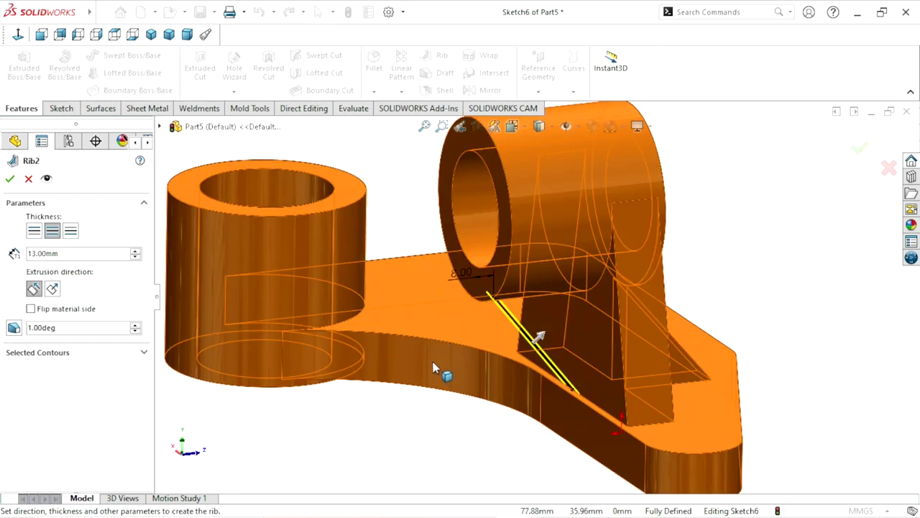
mouse_move(437, 370)
middle_mouse_down()
mouse_move(461, 319)
mouse_move(451, 389)
middle_mouse_up()
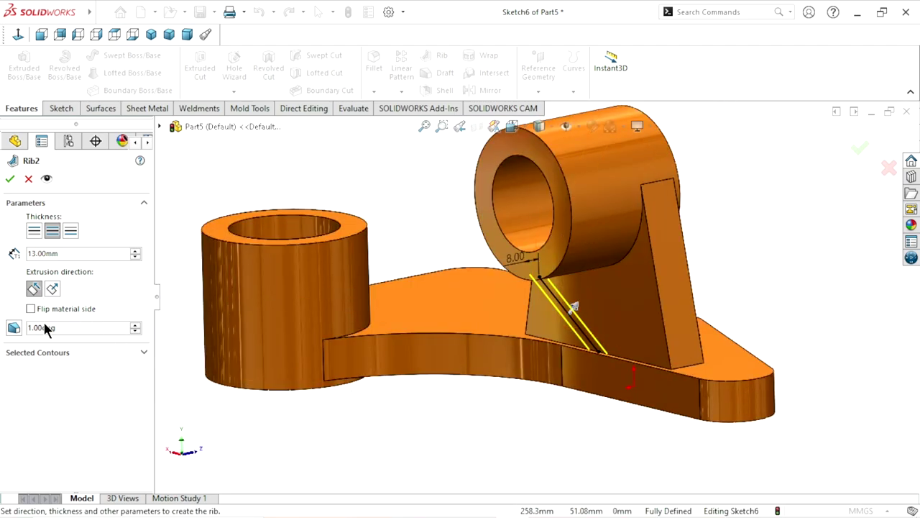
left_click(10, 180)
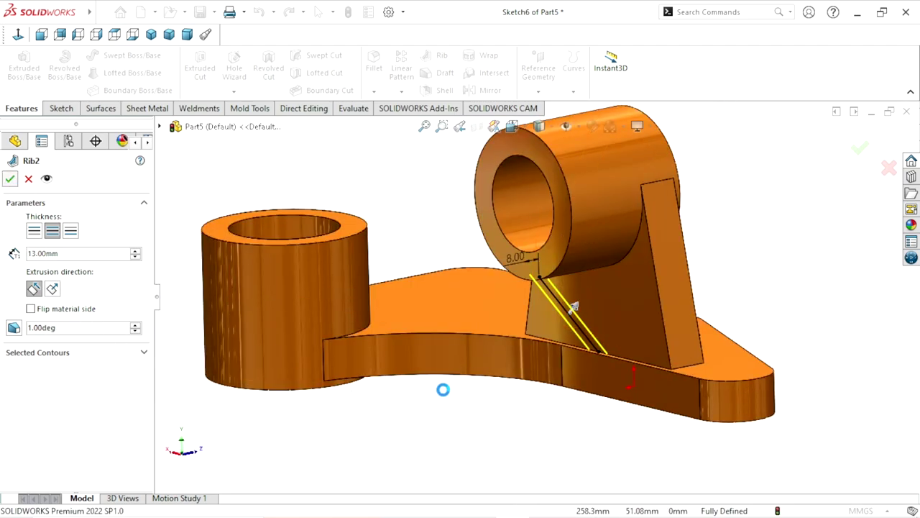
mouse_move(553, 405)
middle_mouse_down()
mouse_move(491, 438)
mouse_move(681, 319)
mouse_move(630, 384)
middle_mouse_up()
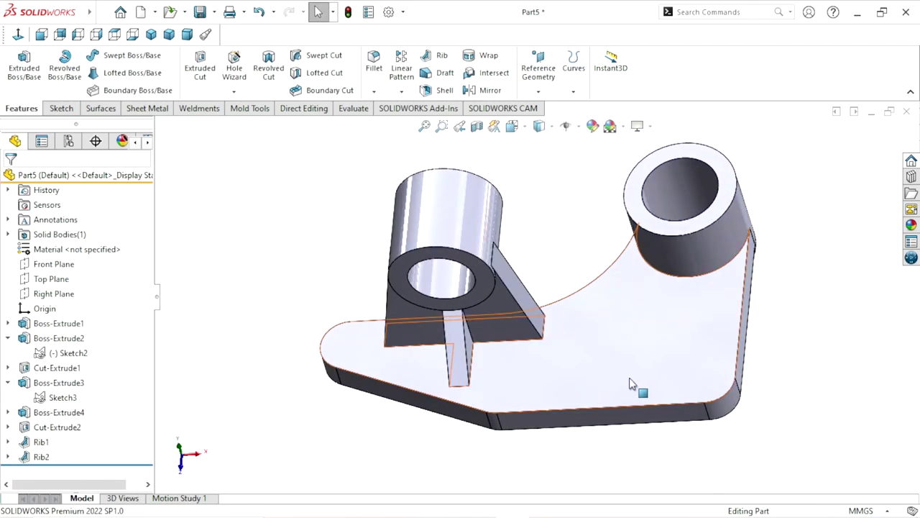
Open a sketch on the base plate face, view it Normal To, and draw a corner rectangle below the hole
left_click(675, 344)
left_click(736, 308)
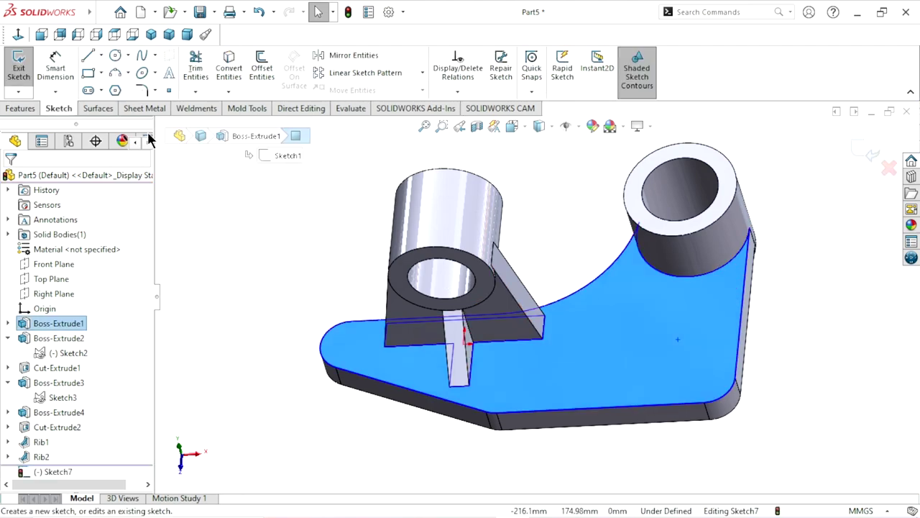
left_click(18, 34)
scroll(741, 267, "down", 3)
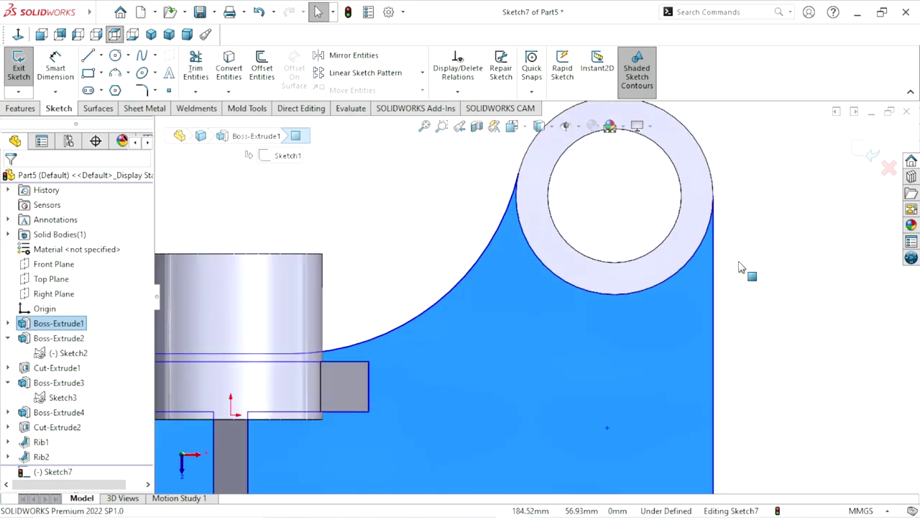
left_click(89, 72)
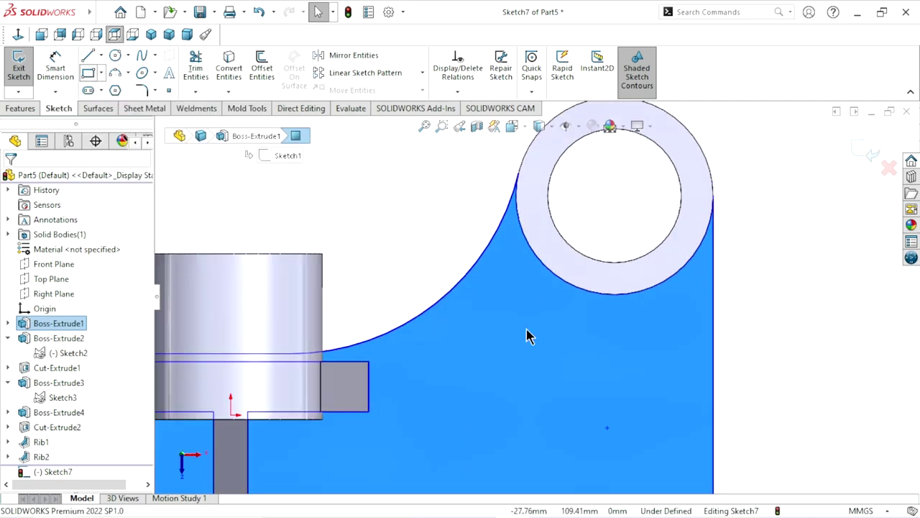
left_click(586, 240)
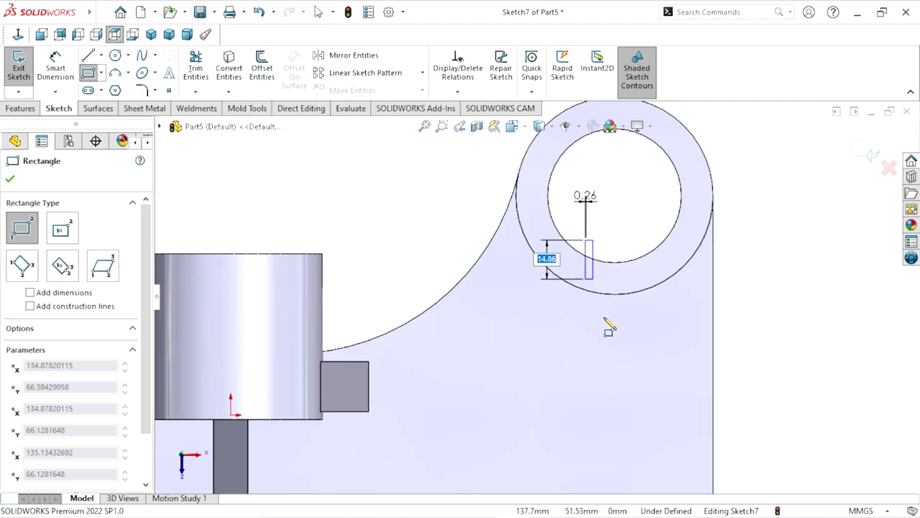
left_click(648, 452)
right_click(743, 366)
left_click(772, 367)
Draw a vertical centerline down from the hole centre and make the rectangle symmetric about it
scroll(719, 360, "up", 5)
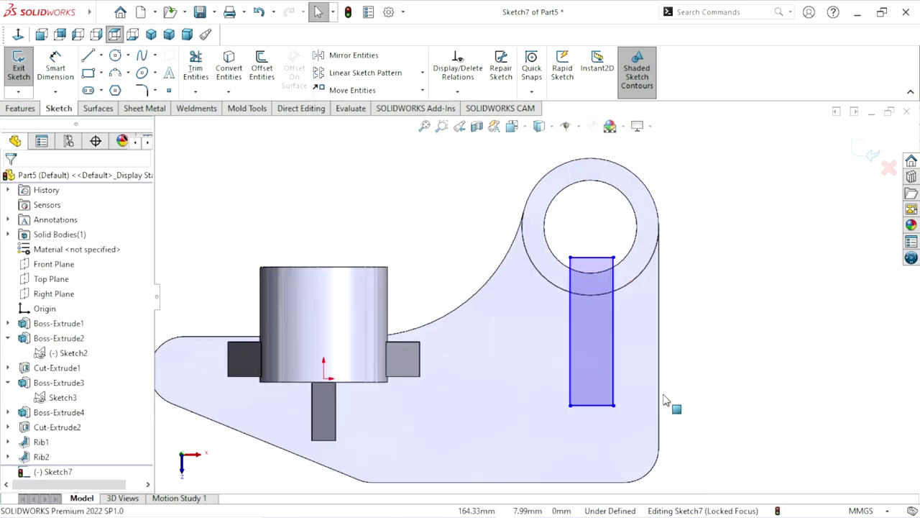
scroll(624, 346, "down", 4)
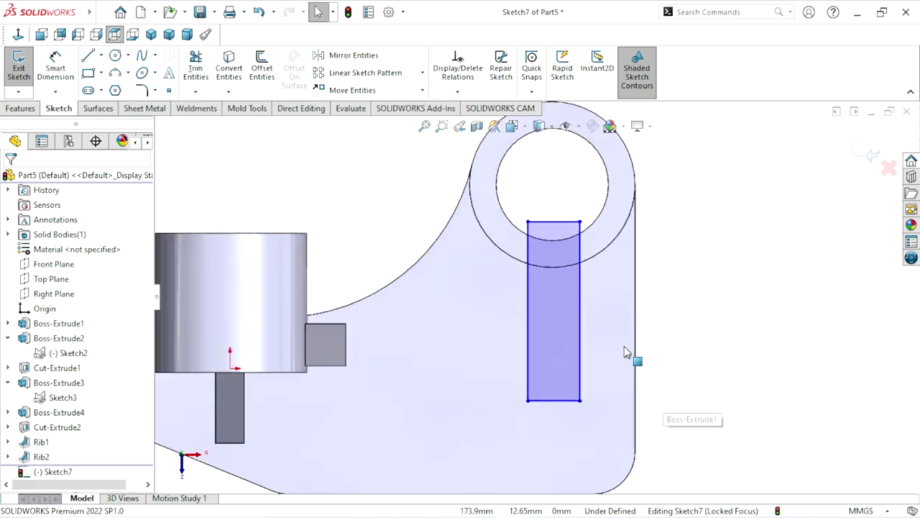
left_click(101, 55)
left_click(115, 89)
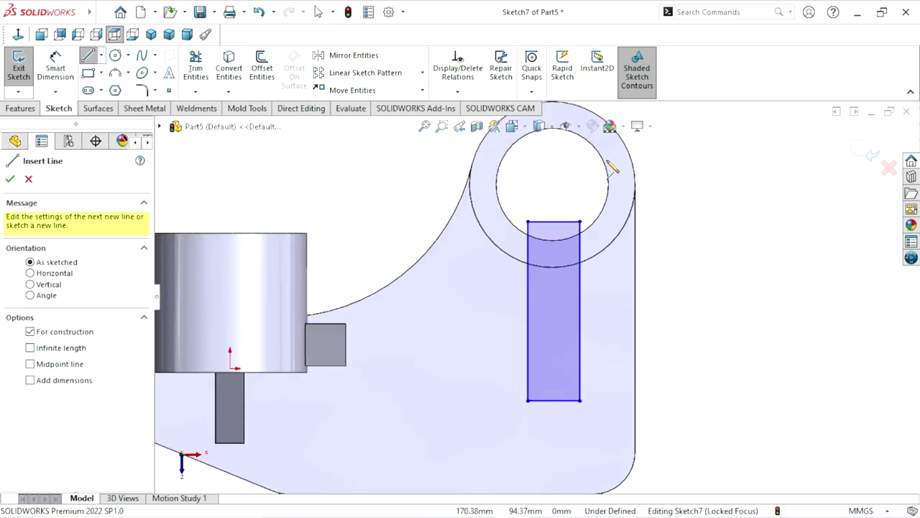
left_click(553, 186)
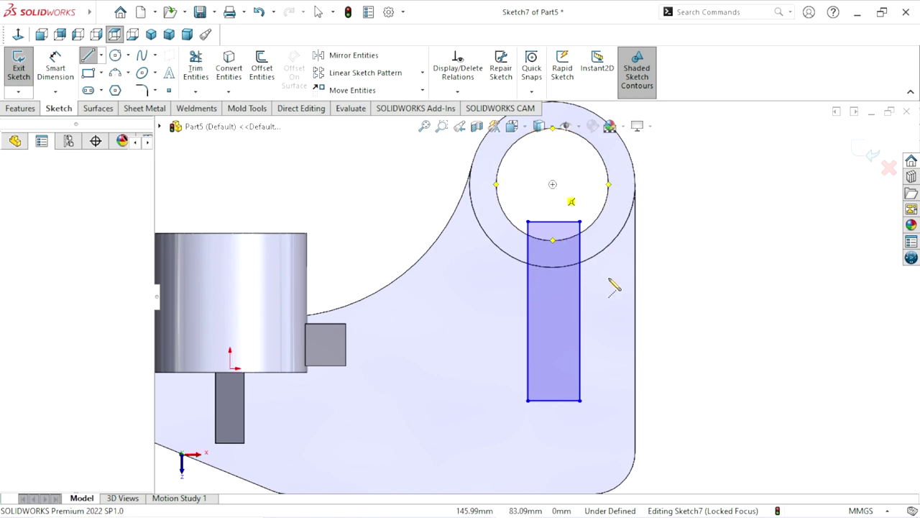
left_click(552, 470)
right_click(679, 338)
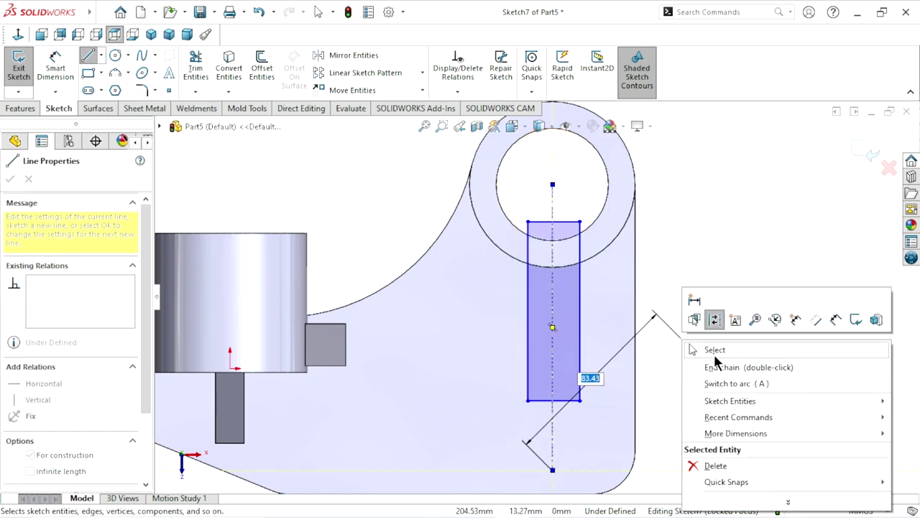
left_click(712, 365)
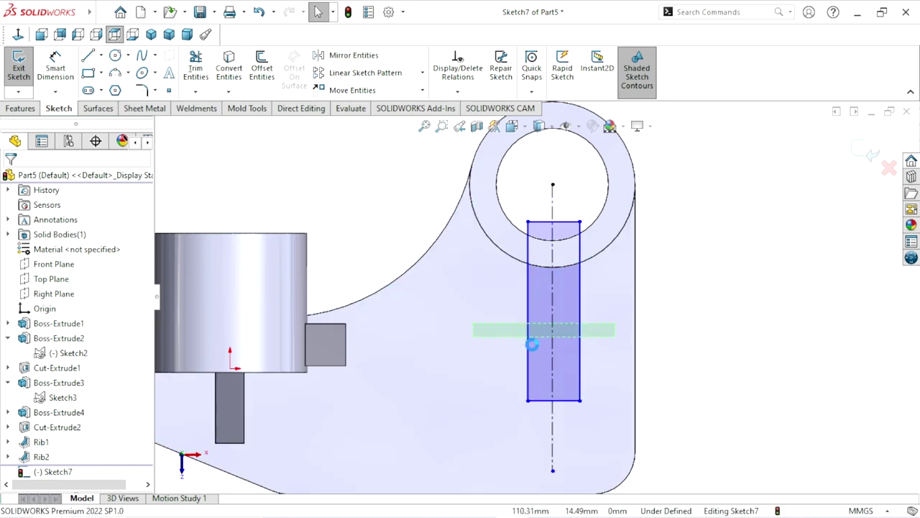
left_click_drag(532, 344, 620, 327)
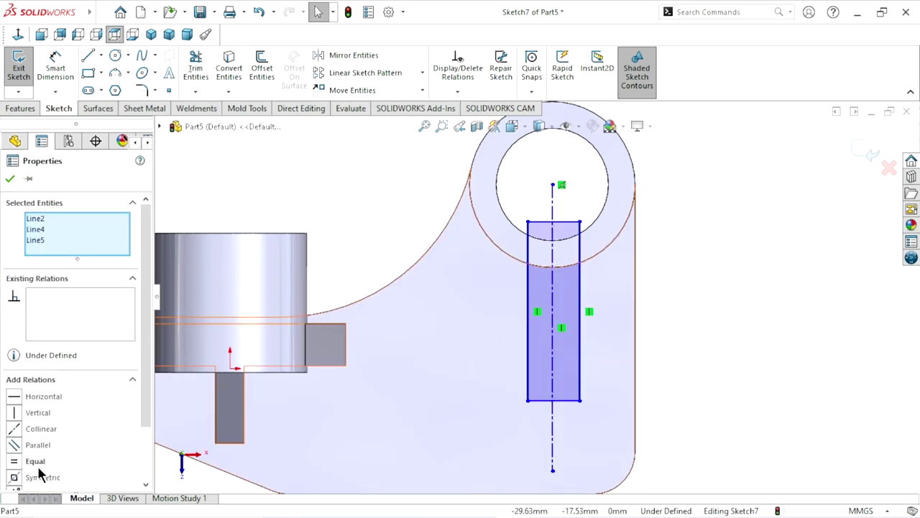
left_click(13, 478)
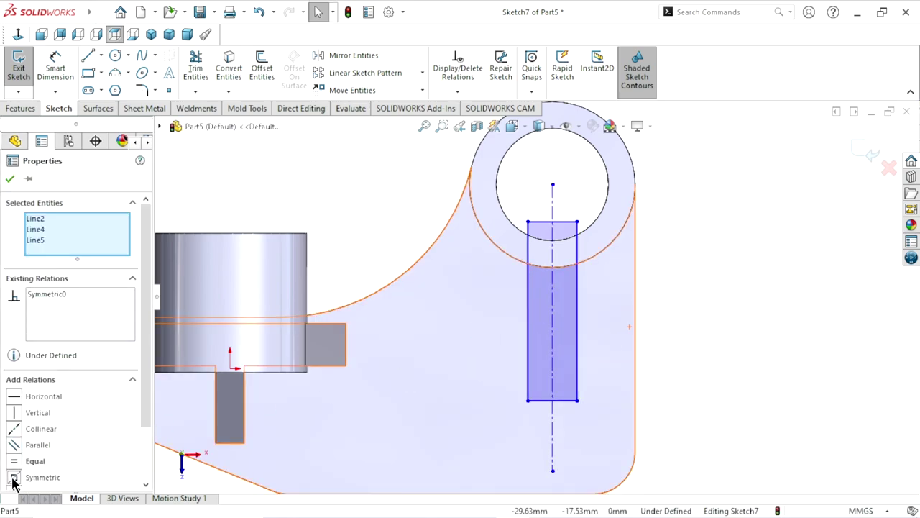
left_click(9, 181)
scroll(571, 282, "down", 1)
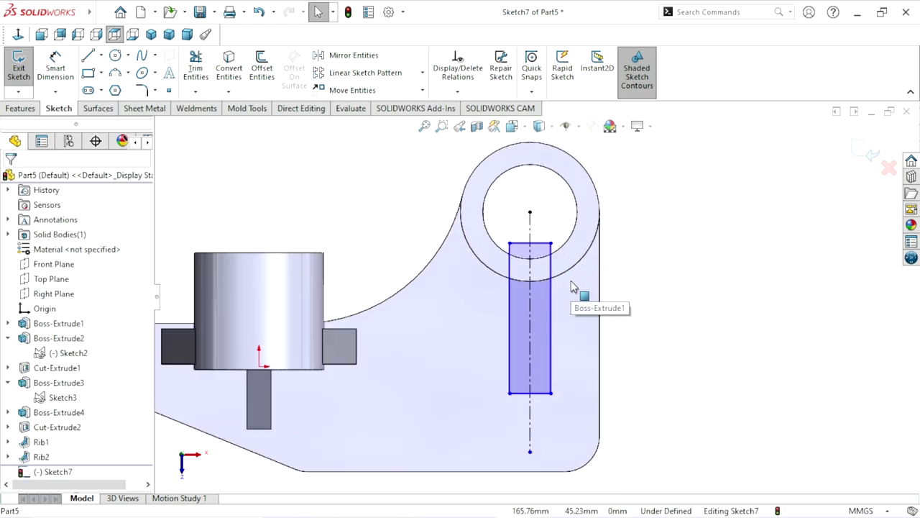
scroll(571, 284, "down", 1)
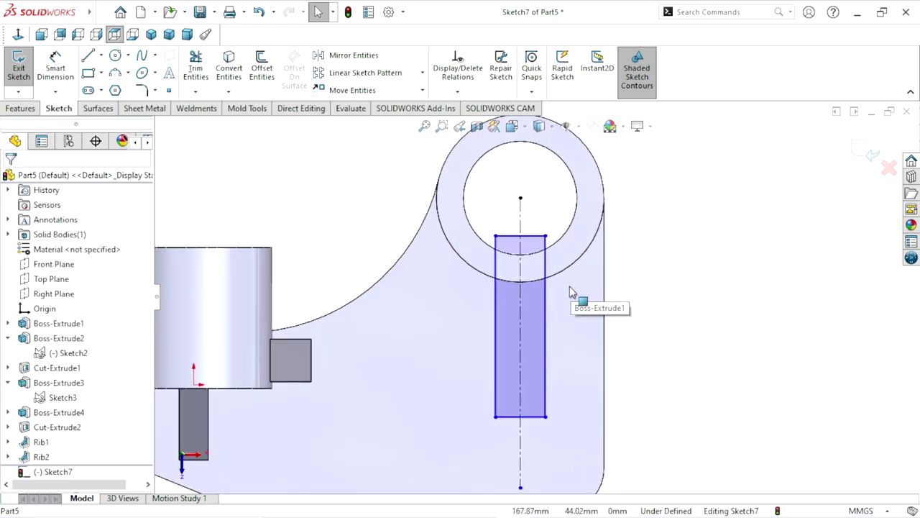
Dimension the rectangle 13 mm wide and 36 mm from the boss's outer arc
left_click(56, 68)
left_click(539, 236)
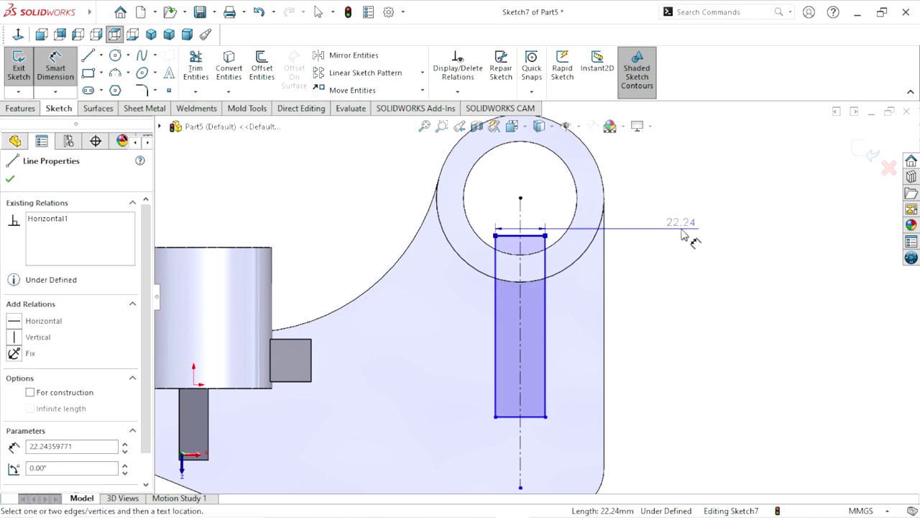
left_click(677, 217)
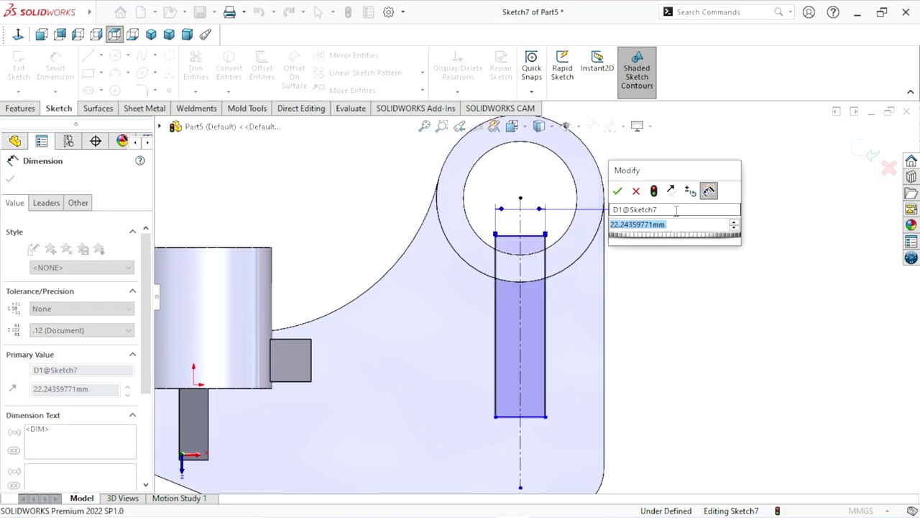
type("13")
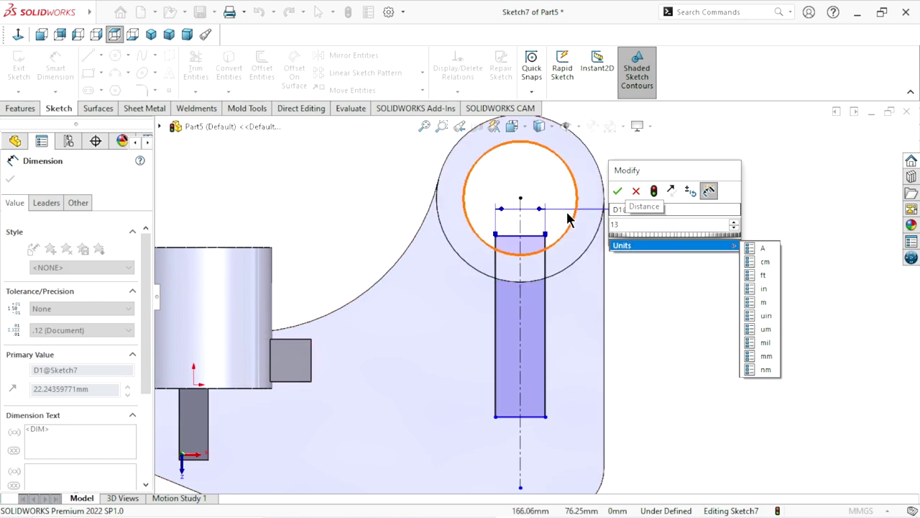
left_click(618, 192)
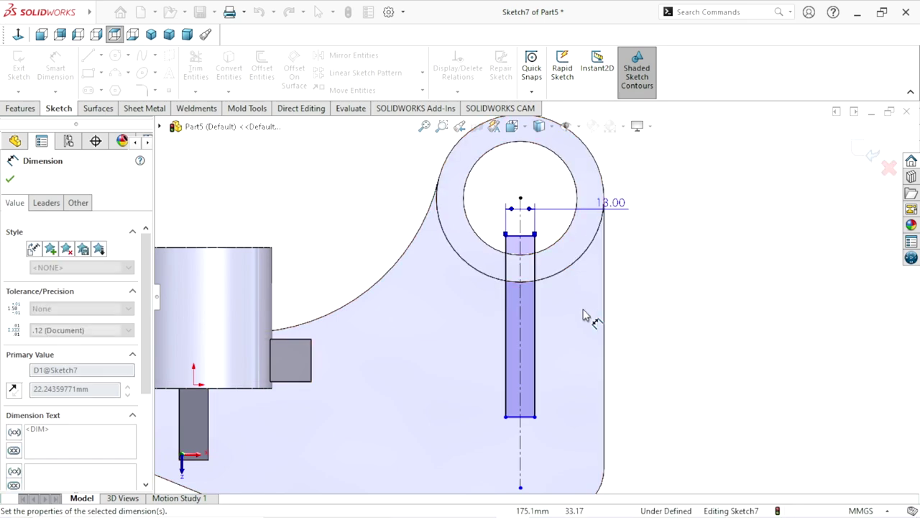
left_click(529, 417)
left_click(551, 280)
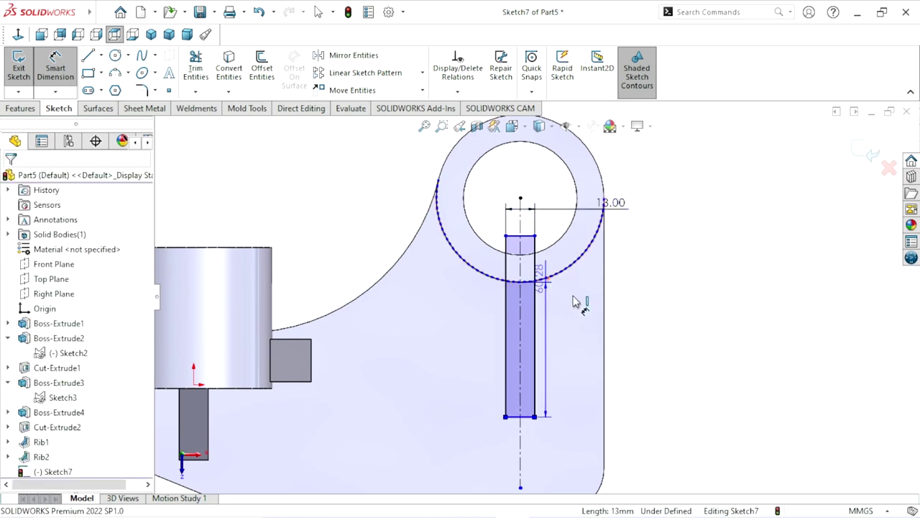
left_click(653, 327)
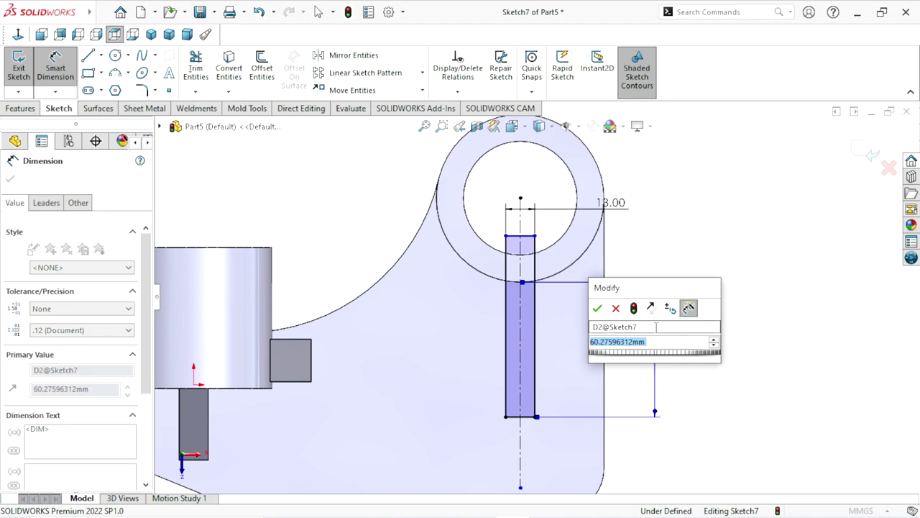
type("36")
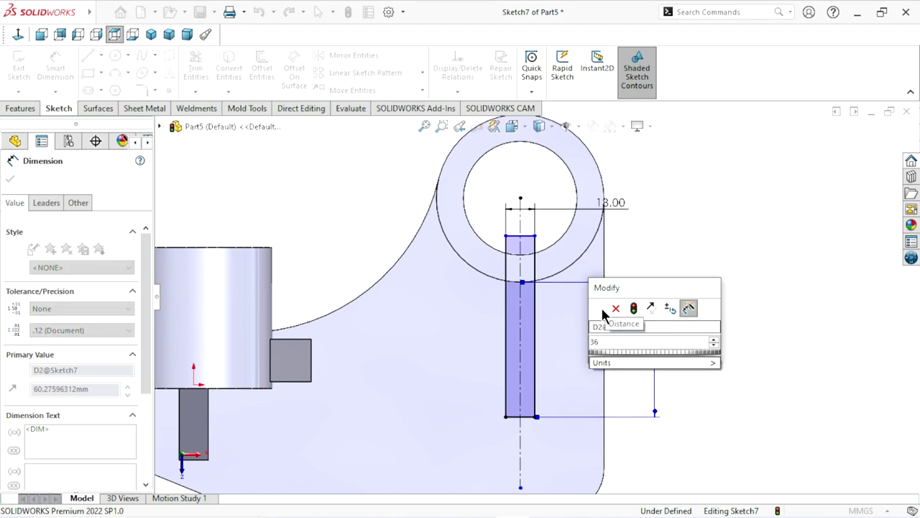
left_click(597, 308)
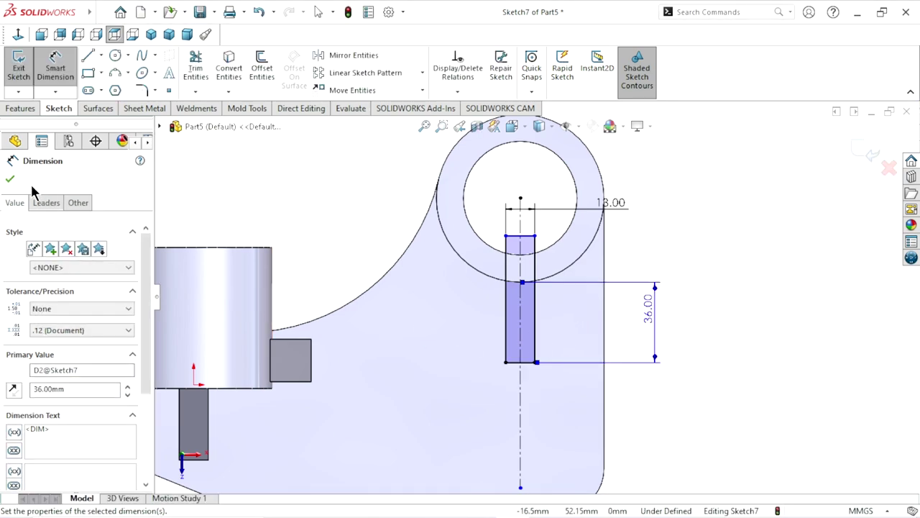
left_click(10, 179)
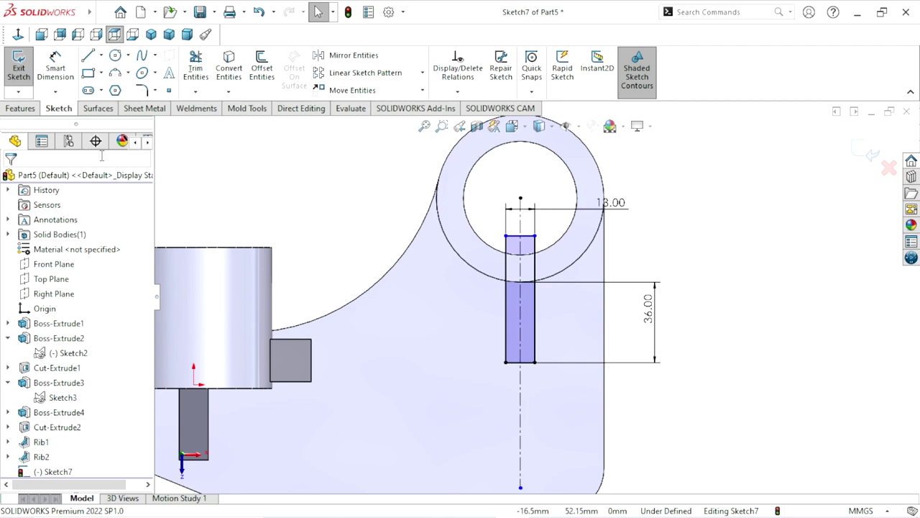
Convert the boss's outer circular edge, trim the rectangle sides inside the ring, and exit the sketch
left_click(569, 275)
left_click(229, 68)
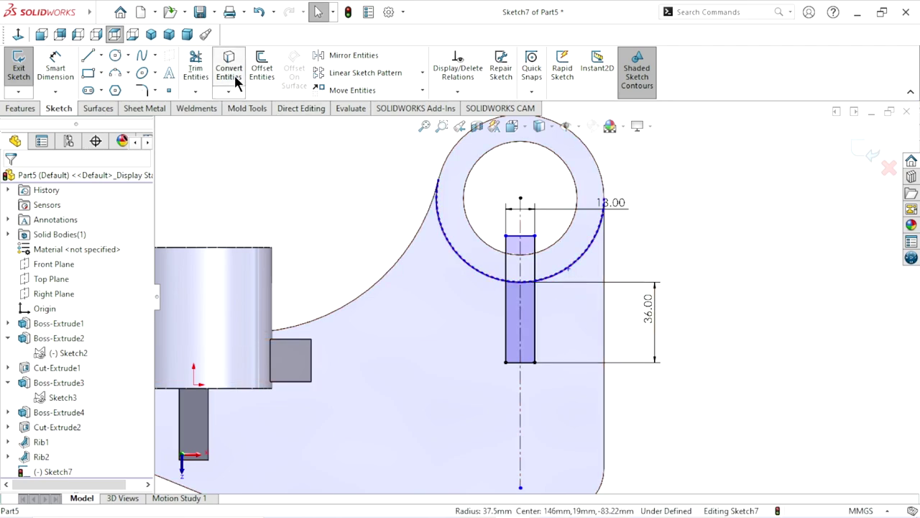
left_click(194, 65)
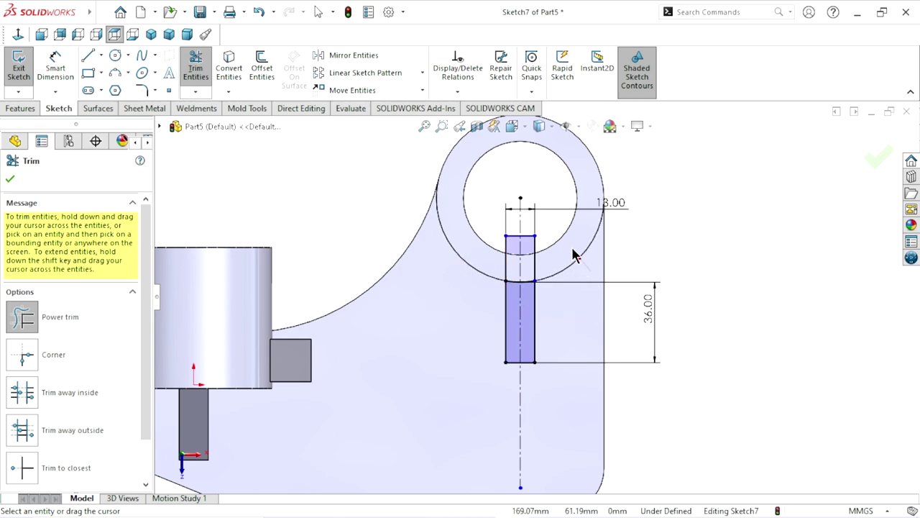
left_click_drag(541, 266, 486, 266)
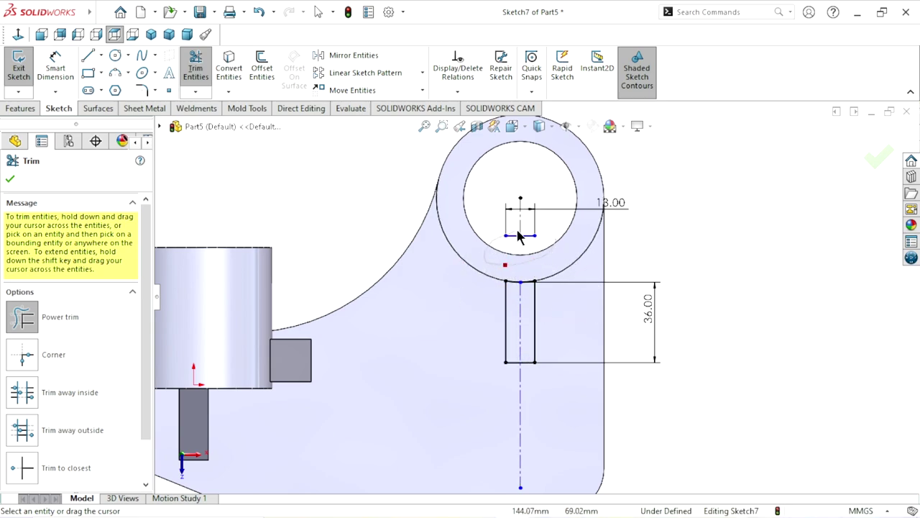
left_click_drag(527, 242, 530, 257)
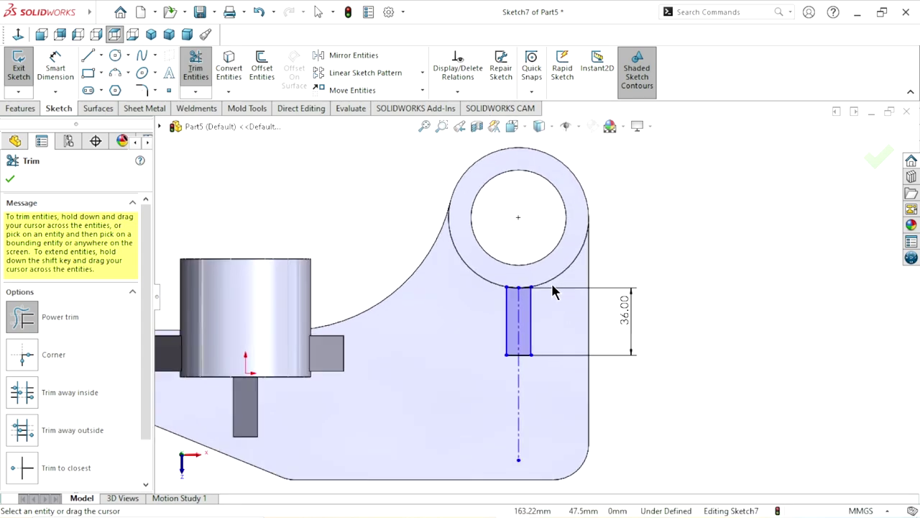
left_click(11, 180)
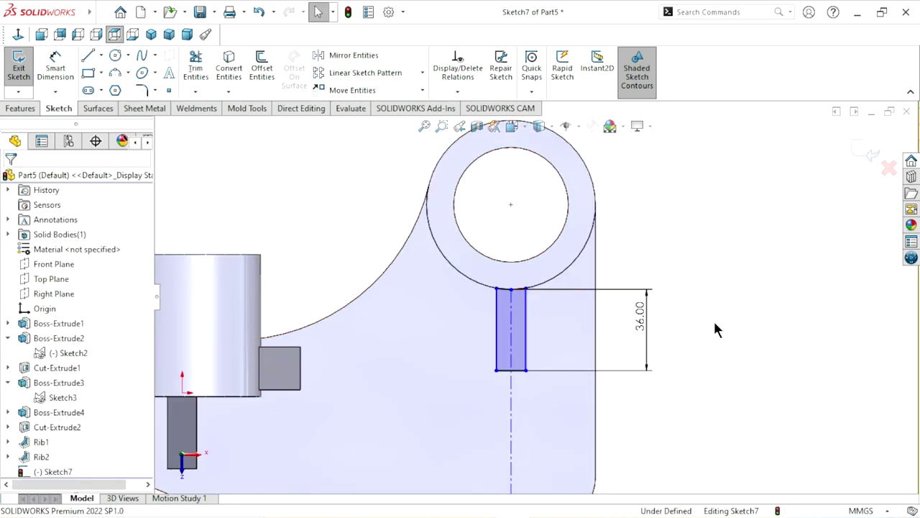
left_click(870, 154)
mouse_move(662, 413)
middle_mouse_down()
mouse_move(710, 218)
mouse_move(695, 261)
mouse_move(543, 200)
middle_mouse_up()
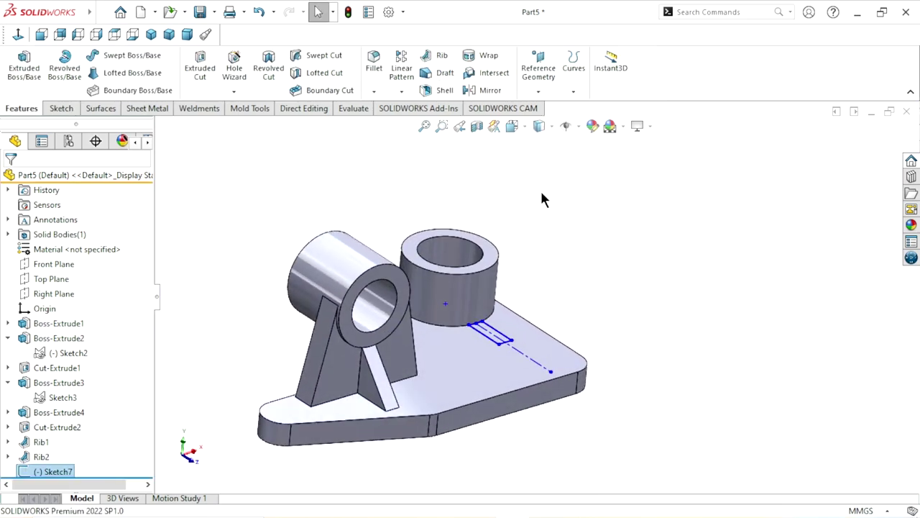
Create a projection Split Line of Sketch7 onto the cylinder's outer face, then fit the part in view
left_click(574, 91)
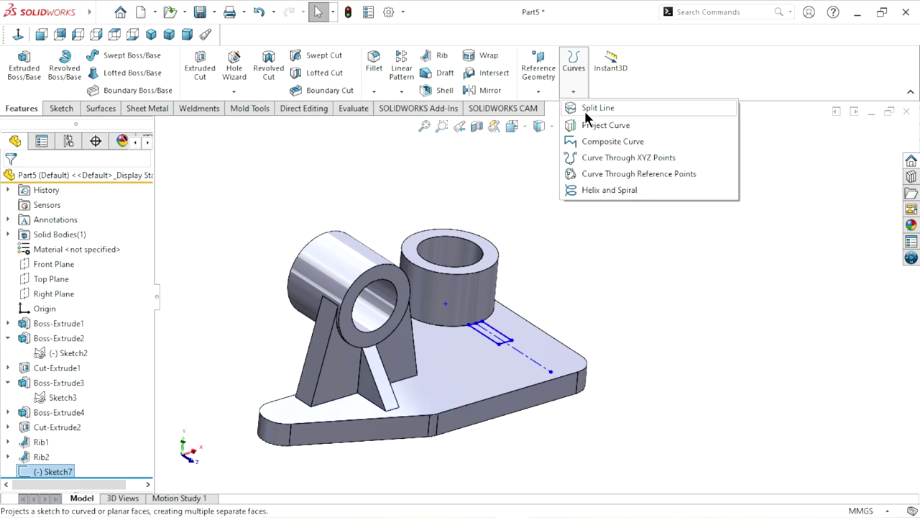
left_click(596, 107)
scroll(520, 347, "down", 2)
scroll(501, 358, "down", 3)
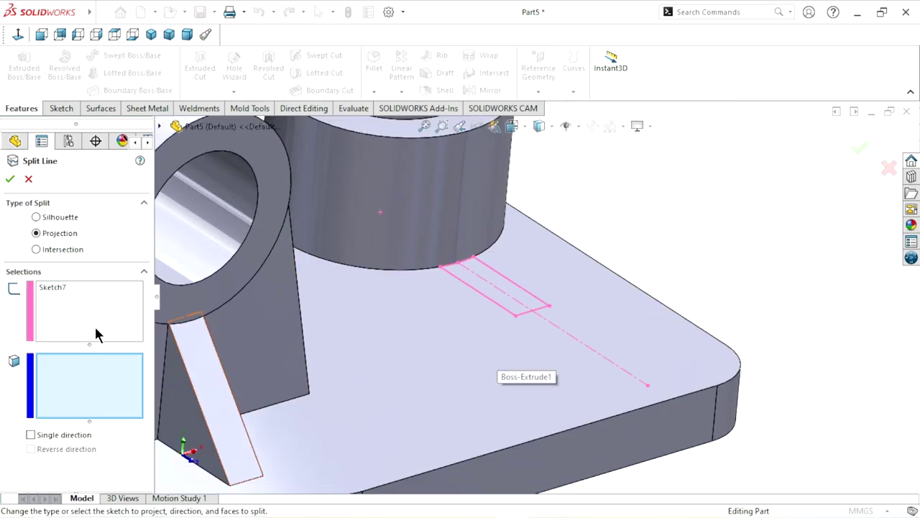
left_click(50, 288)
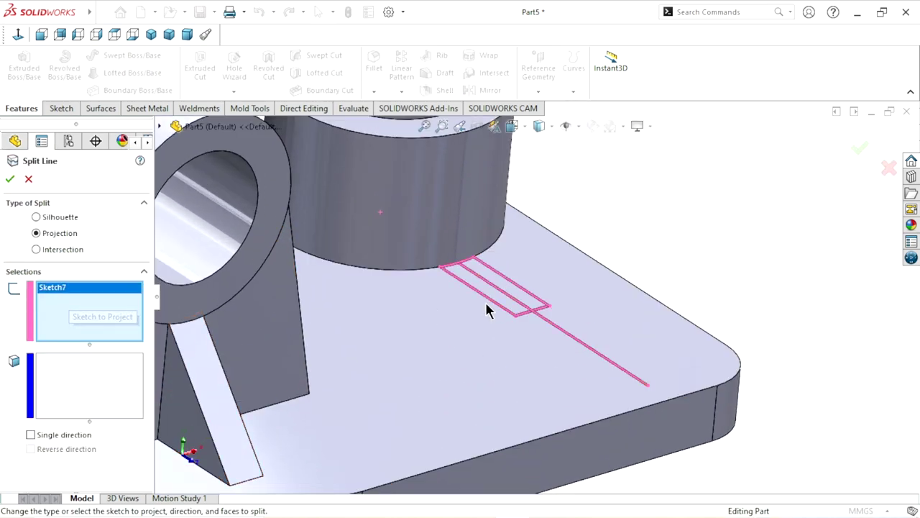
left_click(86, 374)
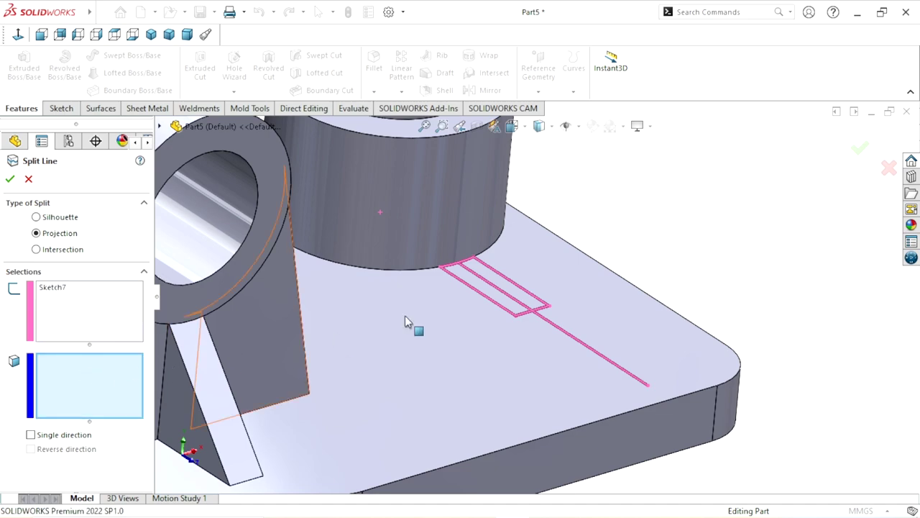
left_click(449, 188)
left_click(9, 181)
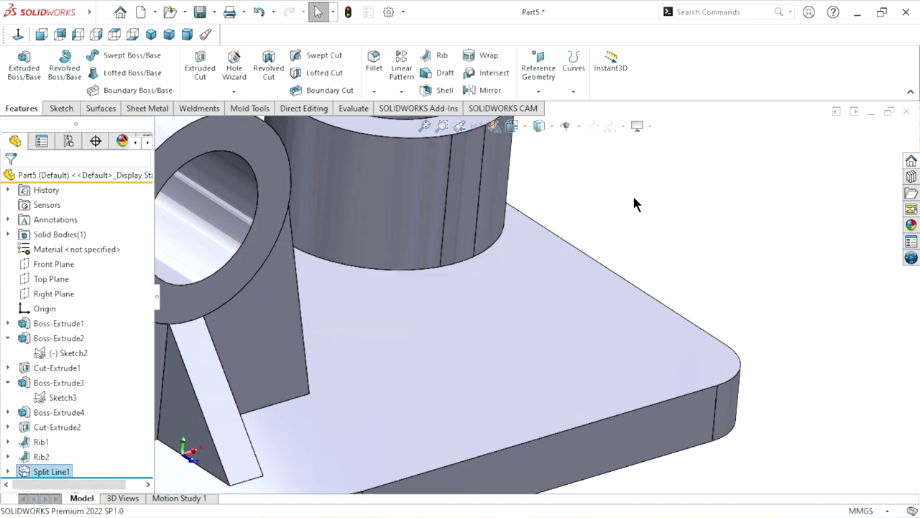
key("f")
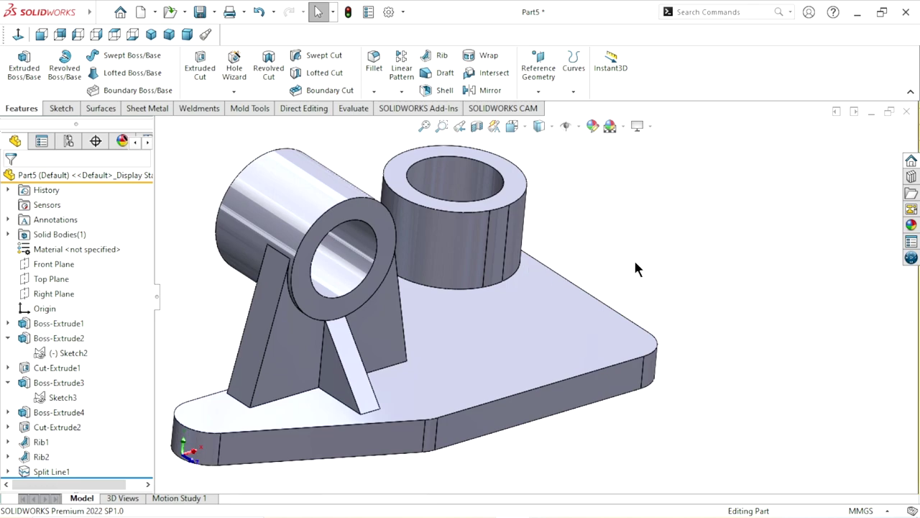
mouse_move(633, 258)
middle_mouse_down()
mouse_move(558, 331)
mouse_move(556, 312)
mouse_move(667, 267)
middle_mouse_up()
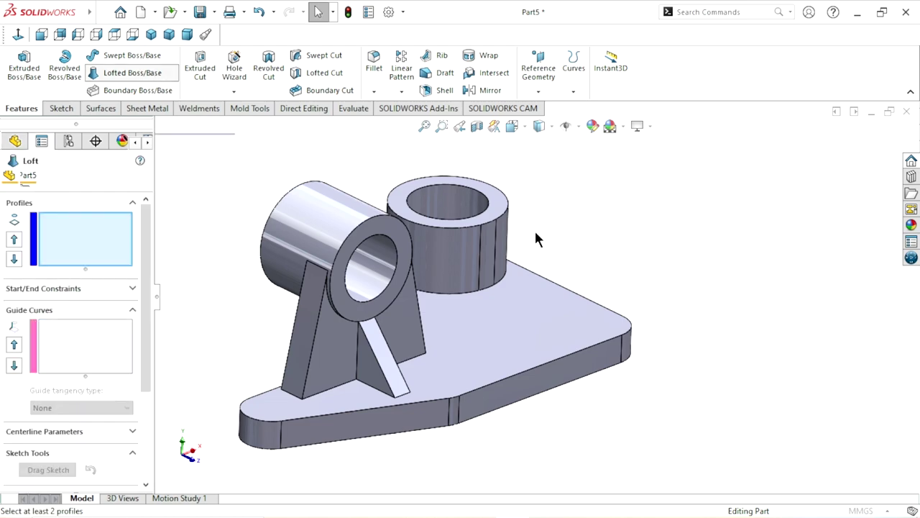
Start a lofted boss with a cylinder edge and Sketch7 from the feature tree as profiles
scroll(500, 266, "down", 3)
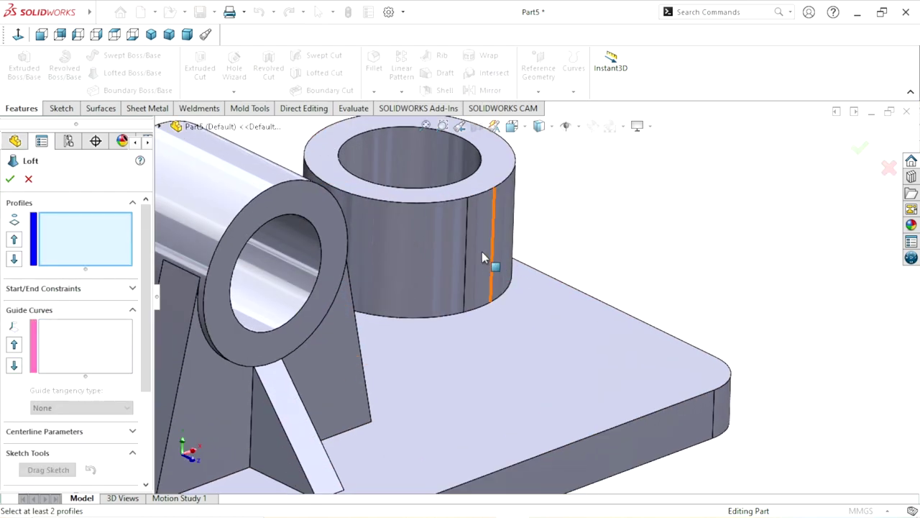
left_click(468, 235)
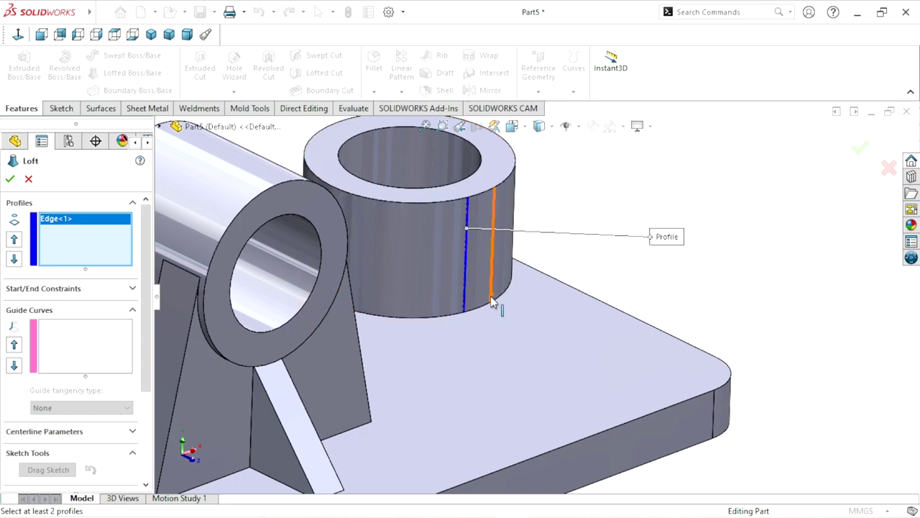
scroll(549, 288, "up", 3)
scroll(549, 288, "down", 2)
scroll(557, 255, "down", 2)
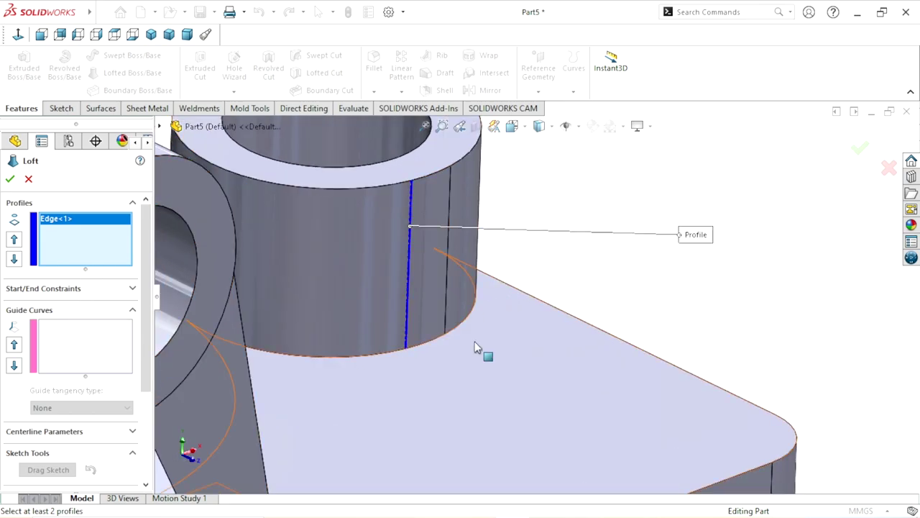
left_click(160, 128)
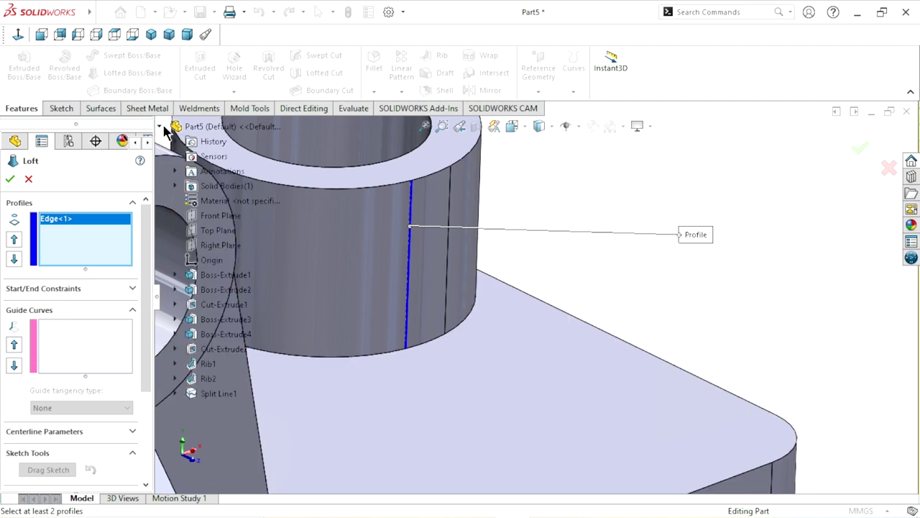
left_click(175, 395)
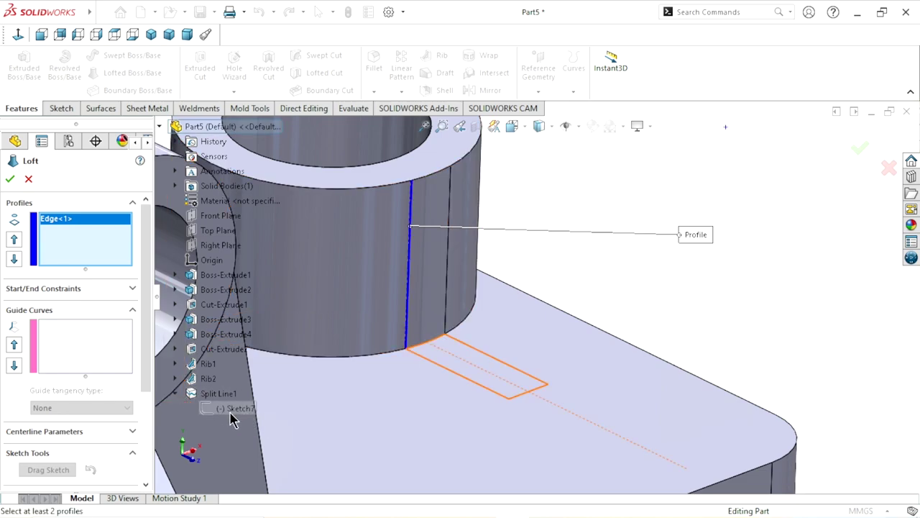
left_click(230, 408)
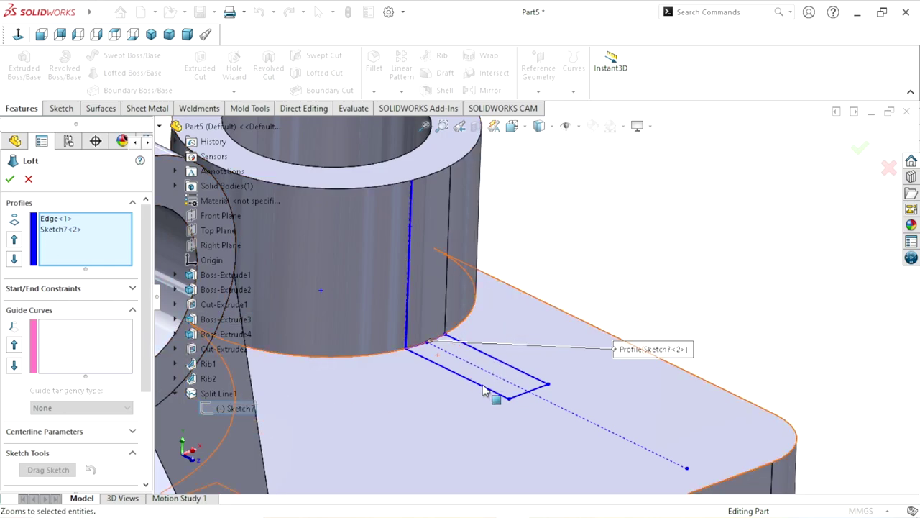
Replace the edge profile with the split cylinder strip, align the connectors, and accept the loft
scroll(493, 392, "up", 1)
scroll(499, 364, "down", 3)
scroll(434, 345, "up", 2)
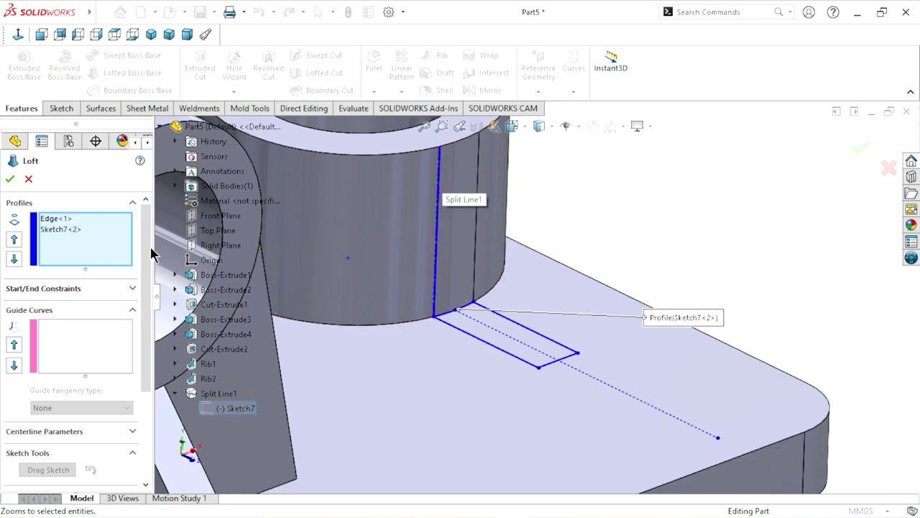
right_click(63, 218)
left_click(84, 241)
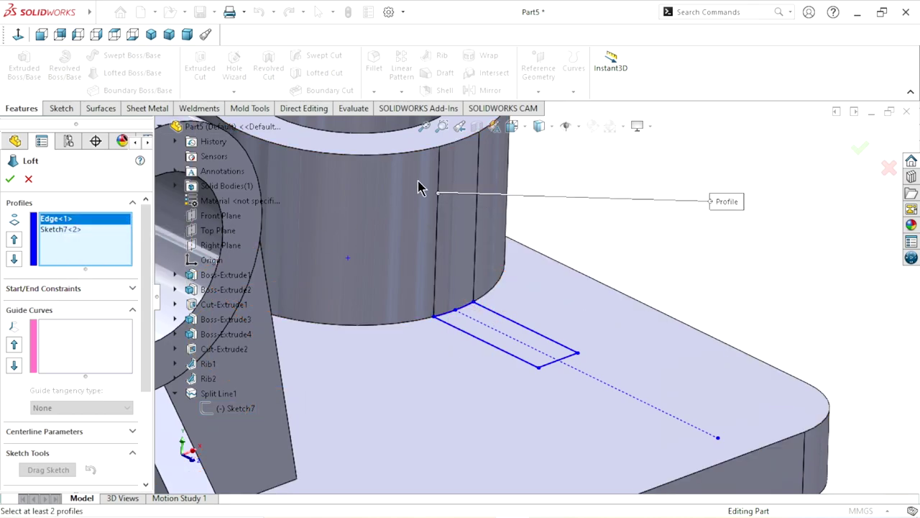
left_click(459, 157)
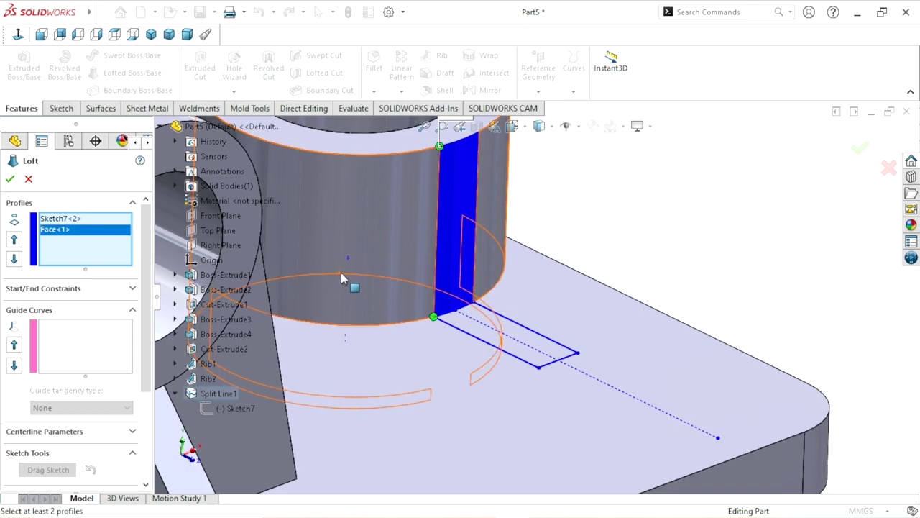
middle_click_drag(520, 353, 527, 315)
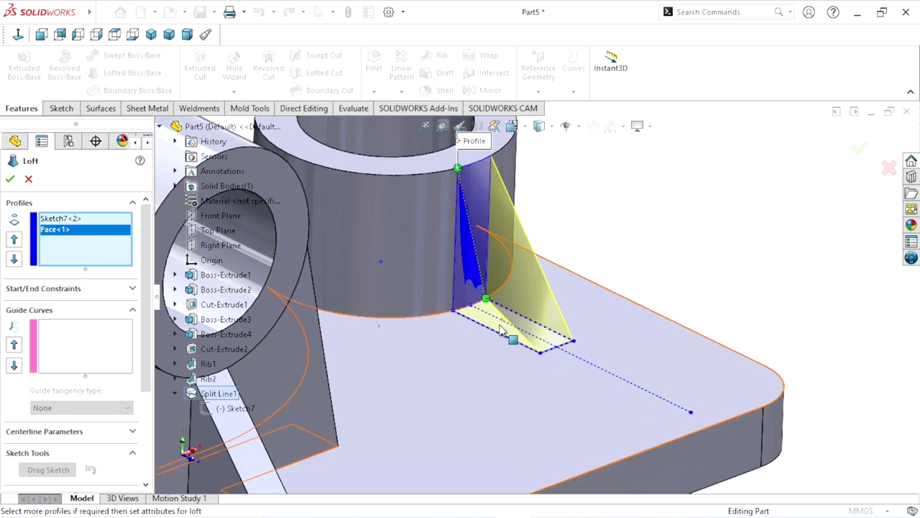
mouse_move(487, 299)
left_mouse_down()
mouse_move(525, 355)
mouse_move(555, 374)
left_mouse_up()
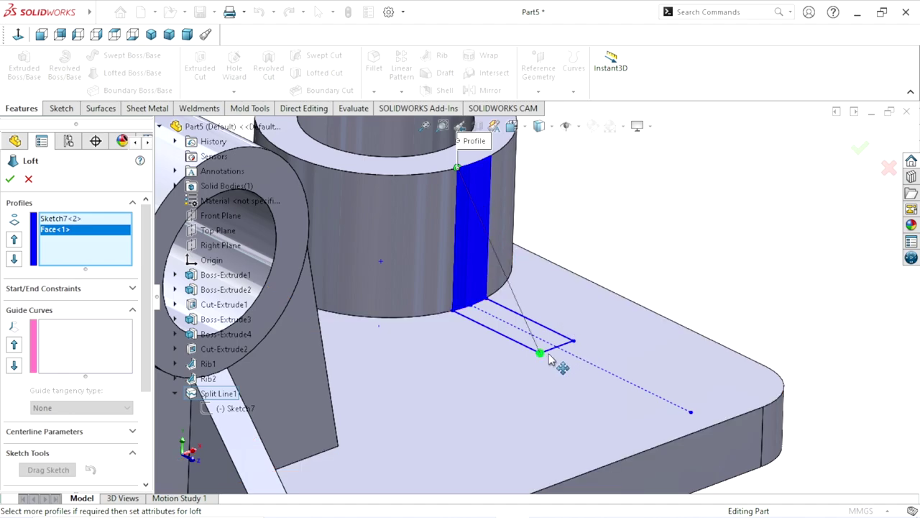
scroll(532, 397, "up", 1)
scroll(564, 284, "up", 1)
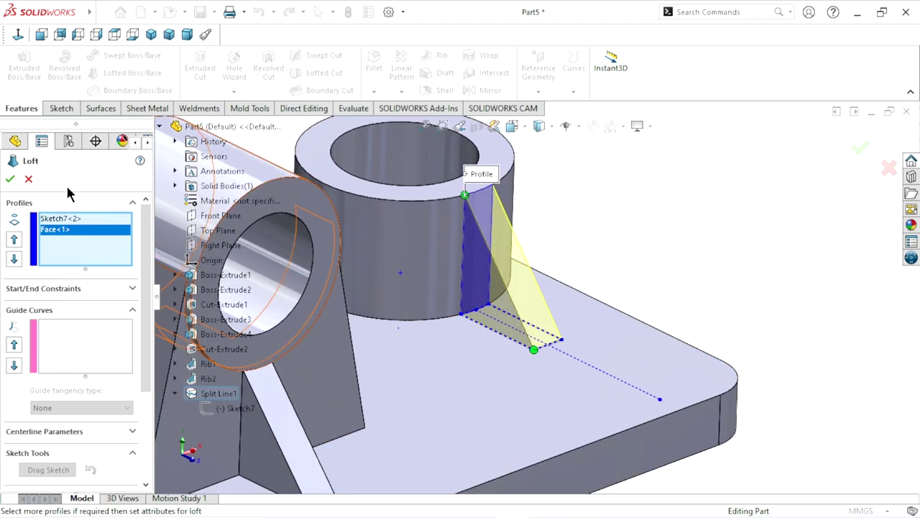
left_click(10, 179)
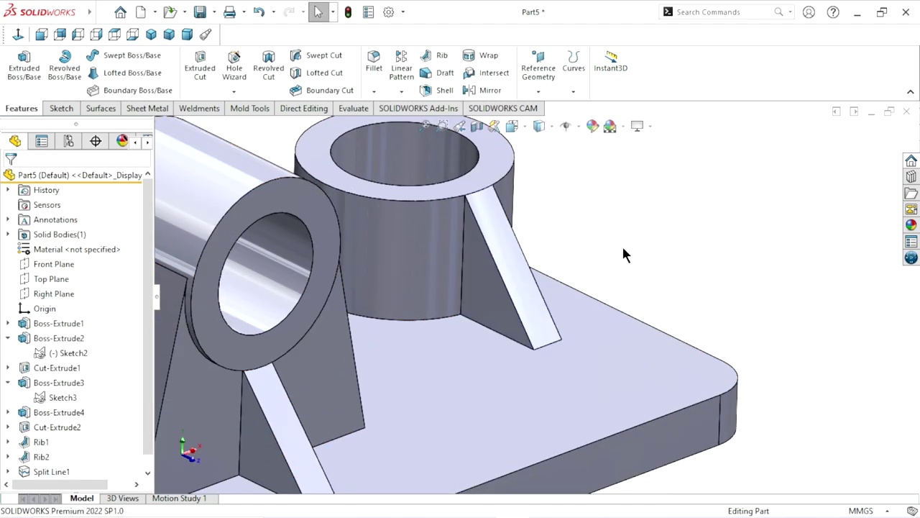
mouse_move(570, 338)
middle_mouse_down()
mouse_move(521, 411)
mouse_move(557, 381)
middle_mouse_up()
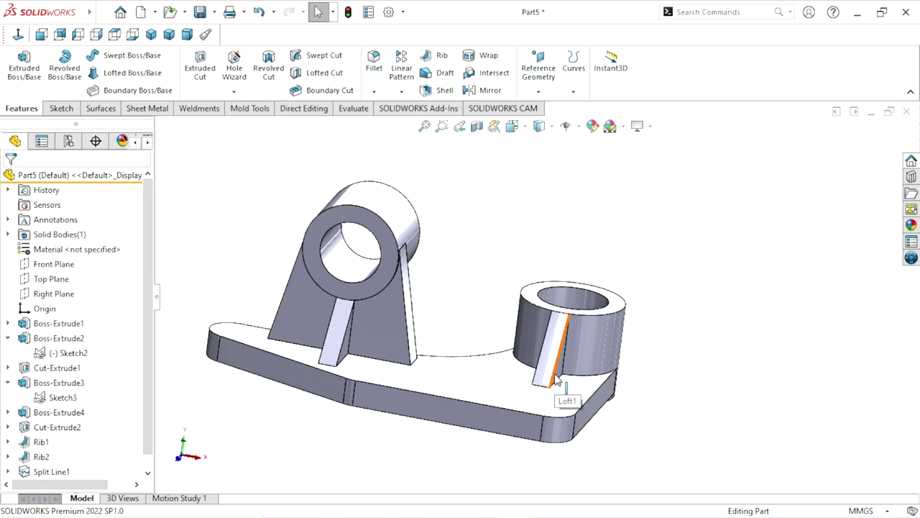
scroll(552, 387, "up", 4)
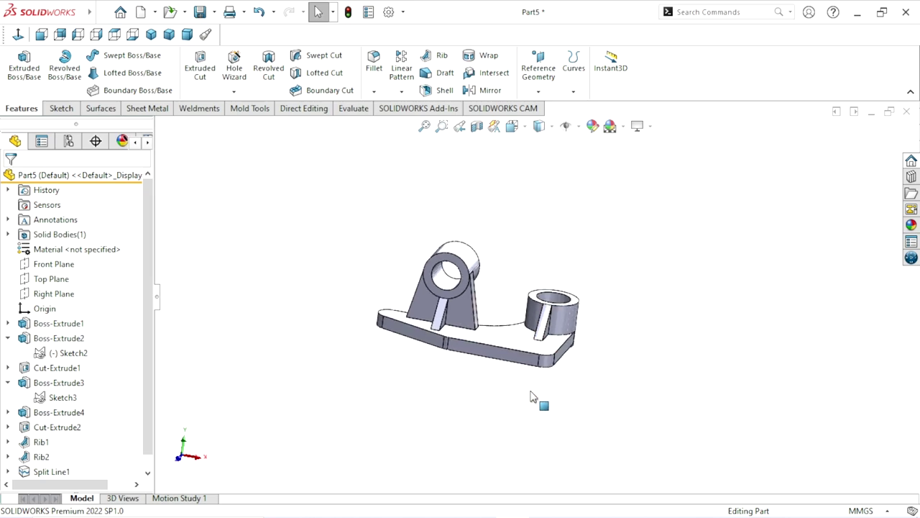
scroll(554, 283, "down", 2)
middle_click_drag(554, 283, 802, 392)
scroll(839, 414, "up", 2)
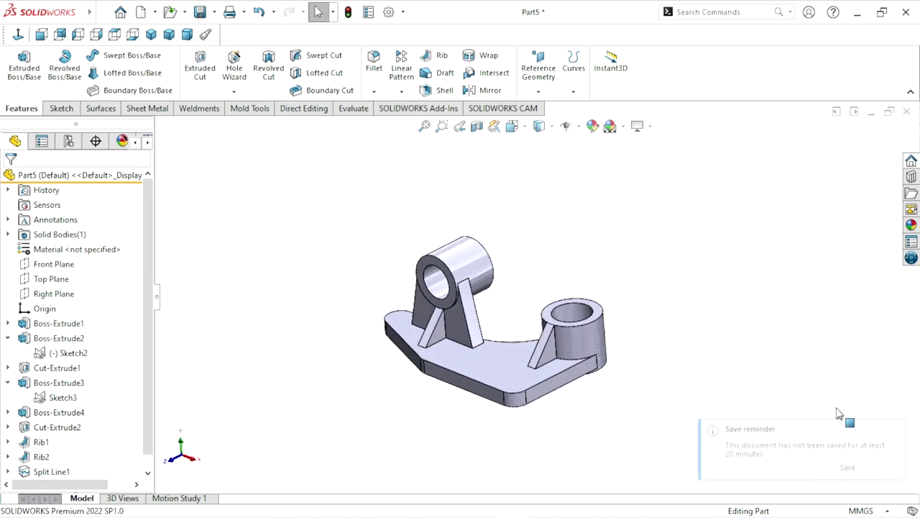
left_click(895, 432)
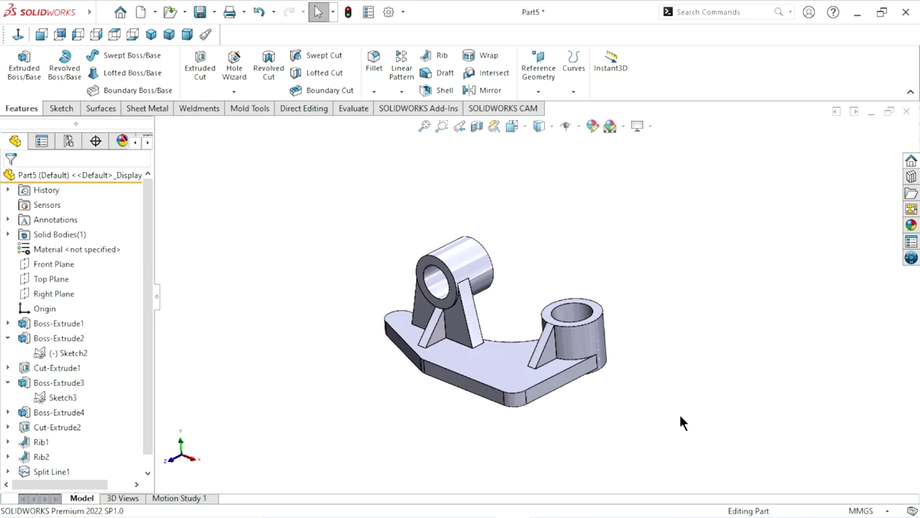
scroll(611, 413, "up", 2)
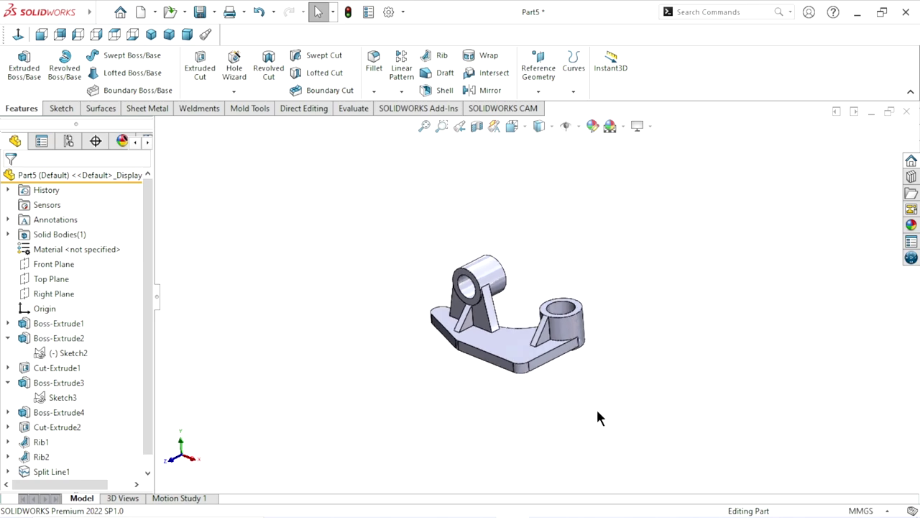
scroll(554, 368, "down", 2)
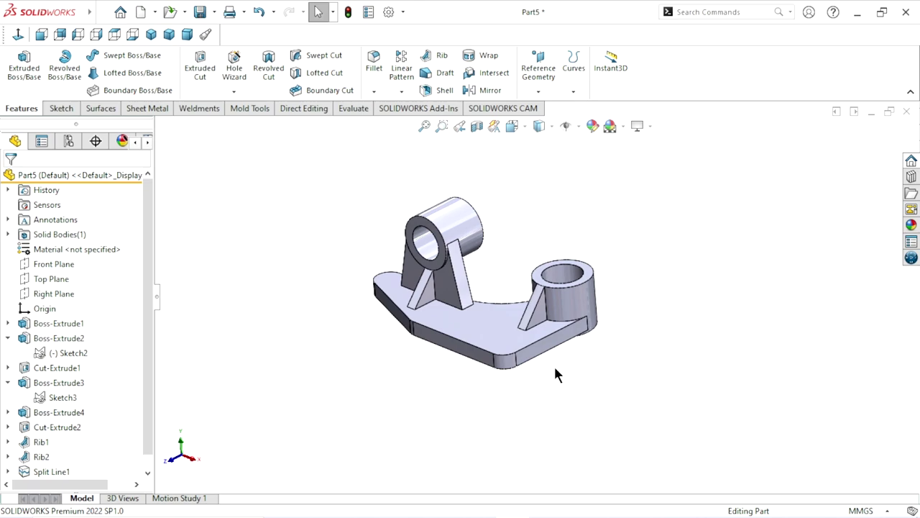
scroll(555, 374, "up", 1)
scroll(554, 374, "up", 1)
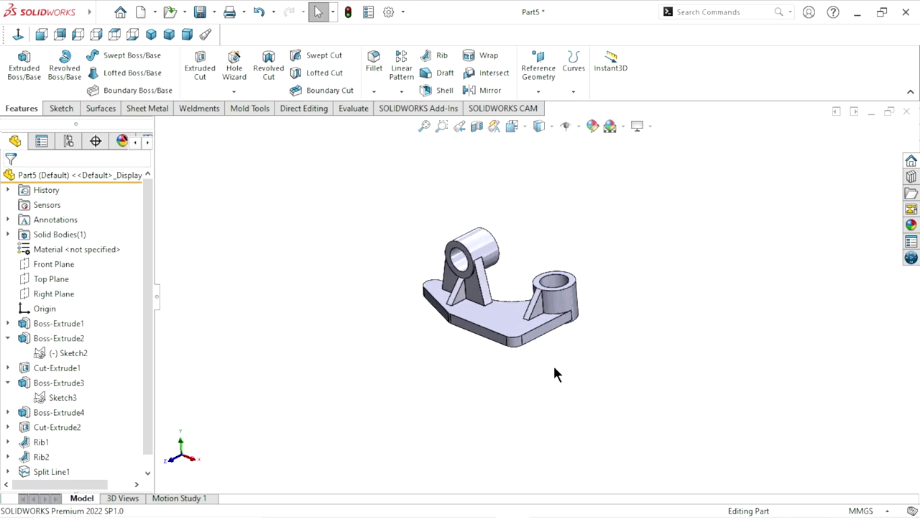
scroll(554, 368, "up", 1)
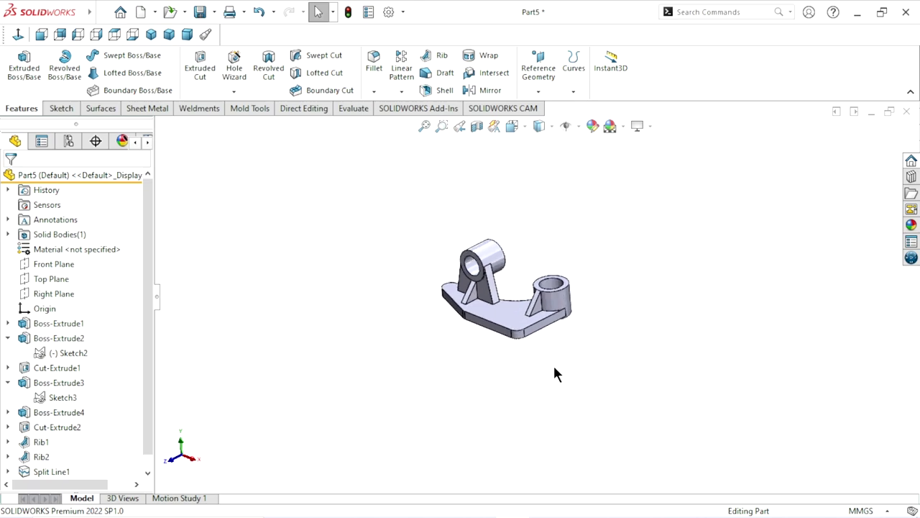
middle_click_drag(554, 372, 542, 243)
Open a new sketch on the bracket's side face, viewed Normal To
left_click(512, 298)
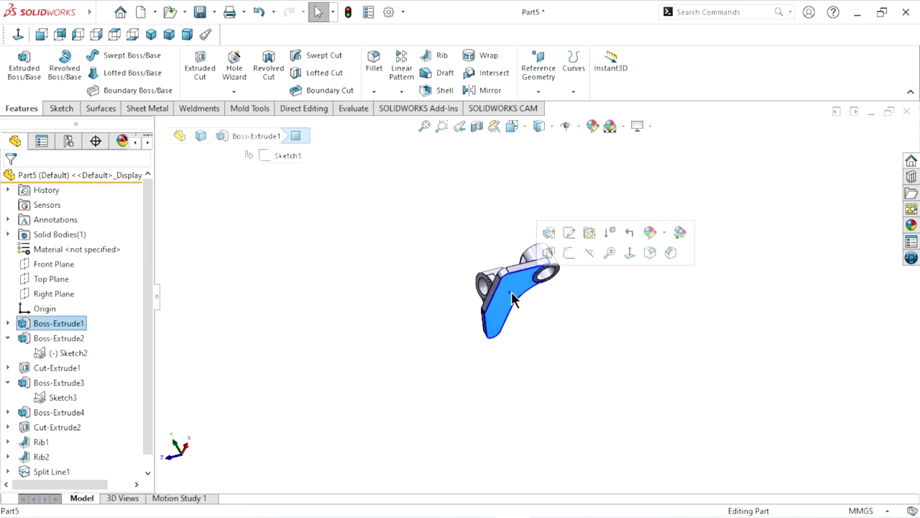
left_click(574, 253)
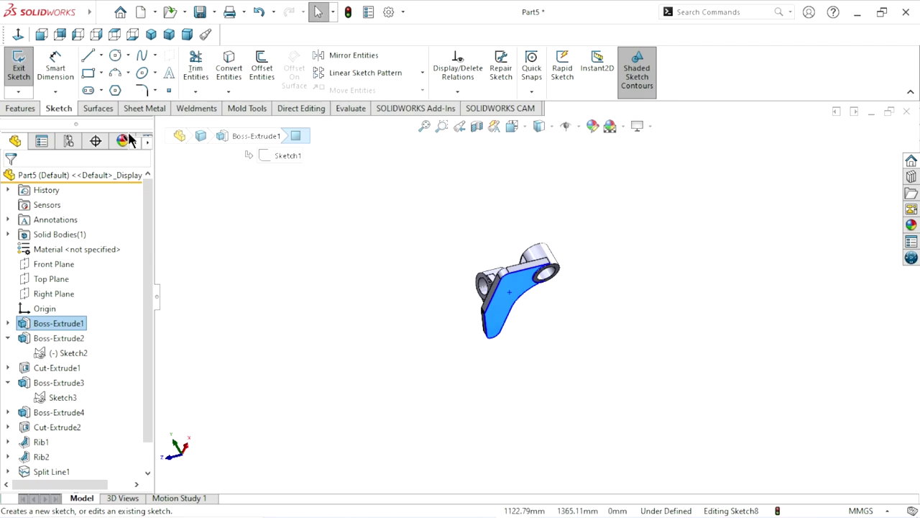
left_click(18, 34)
scroll(691, 252, "down", 2)
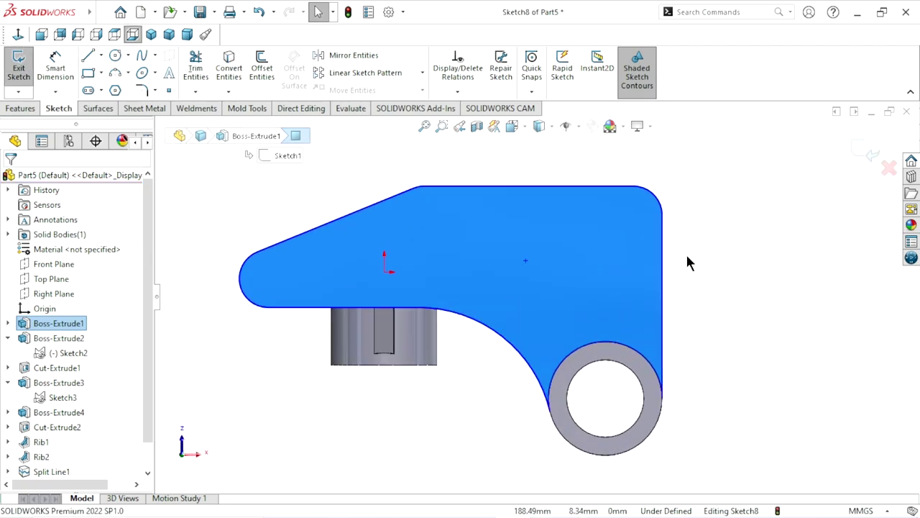
left_click(722, 276)
Draw a line from the boss corner across to the right edge
left_click(89, 57)
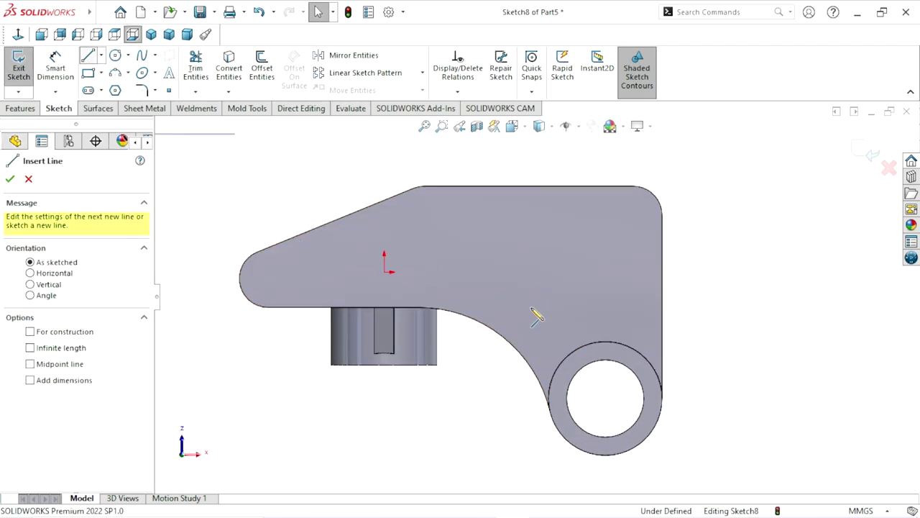
left_click(420, 308)
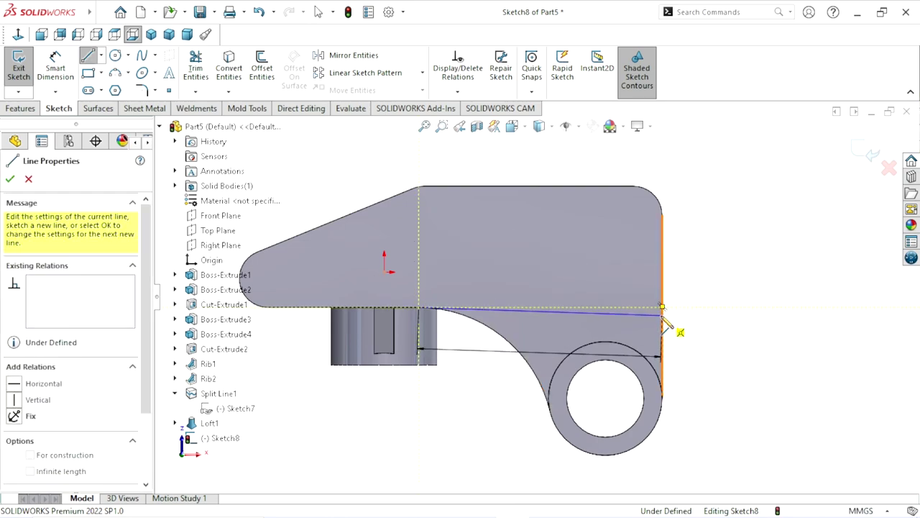
left_click(662, 314)
right_click(693, 248)
key("Escape")
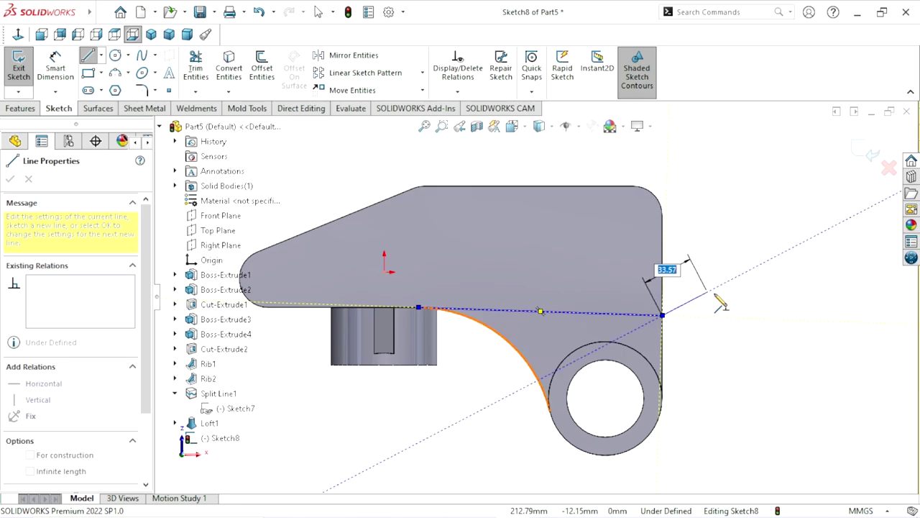
right_click(720, 299)
left_click(719, 300)
scroll(683, 364, "down", 3)
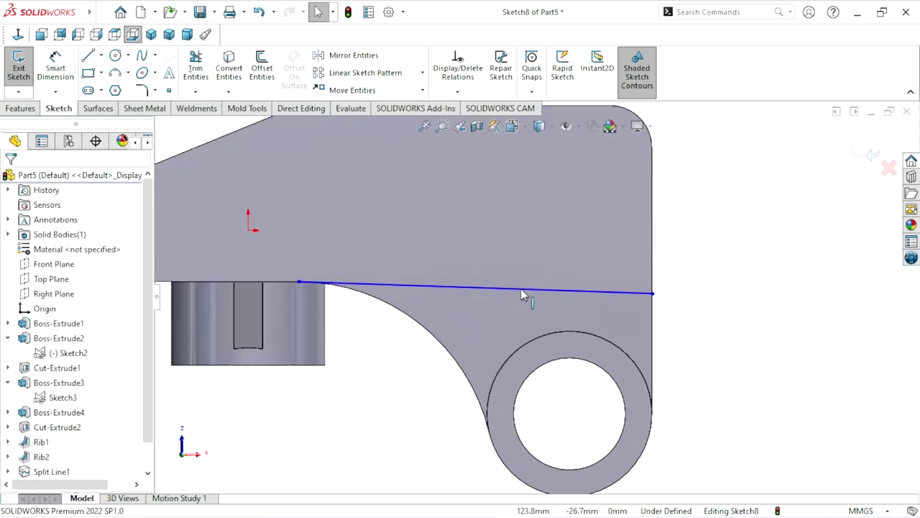
Constrain the new line horizontal and select the bracket's side face
left_click(521, 288)
left_click(565, 246)
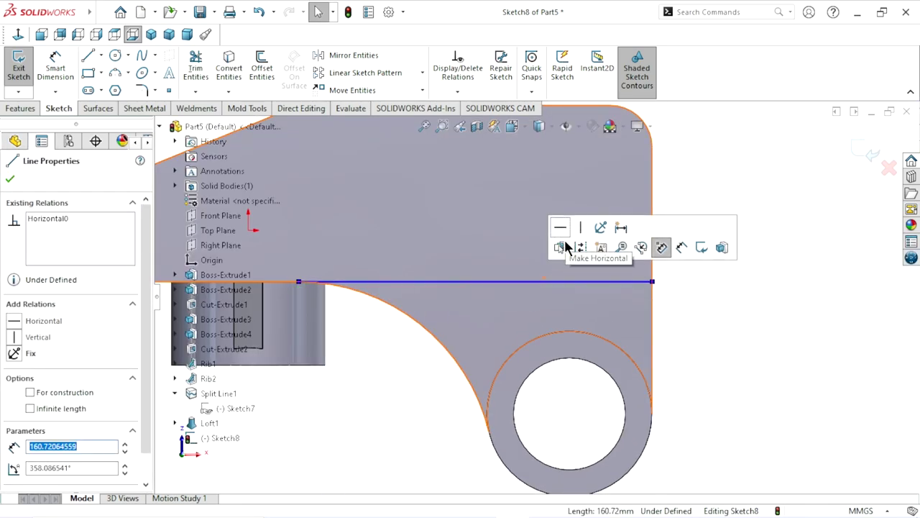
scroll(473, 305, "up", 3)
scroll(386, 252, "down", 1)
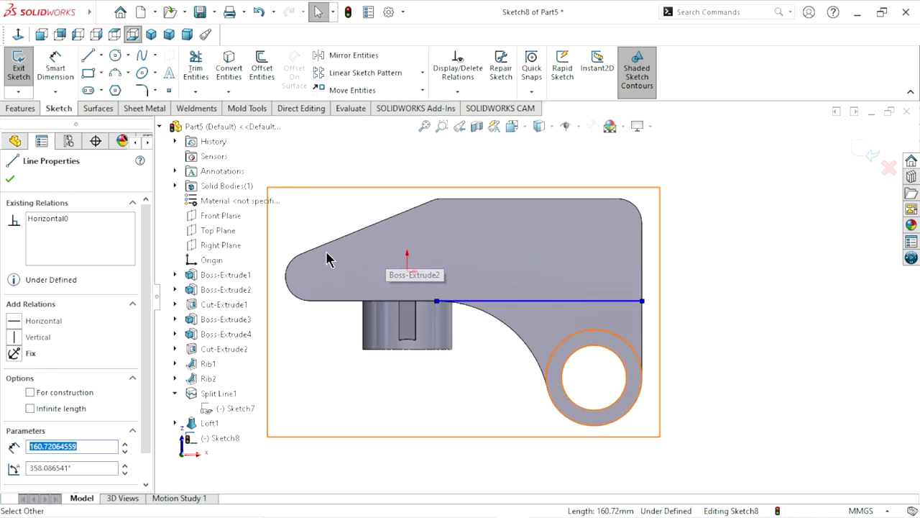
left_click(496, 240)
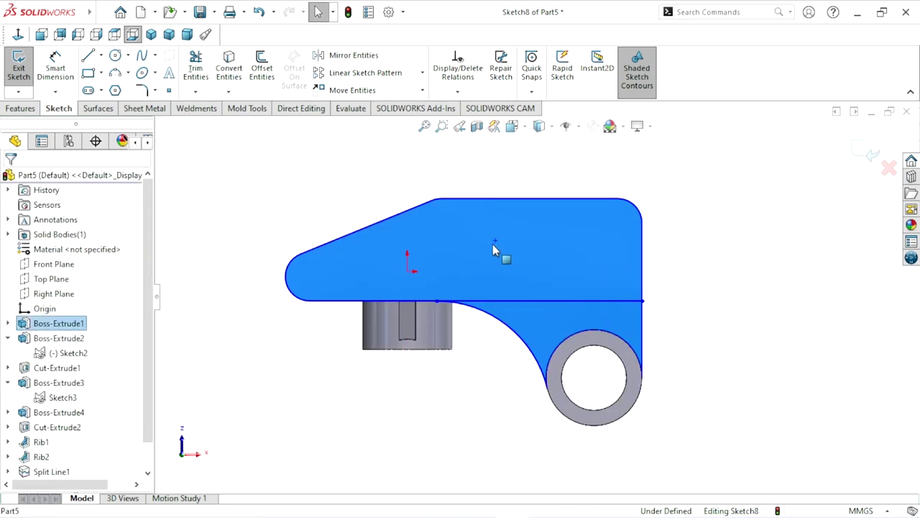
Convert the side face's edges into the sketch and power-trim the extra curve segments near the ring
left_click(238, 64)
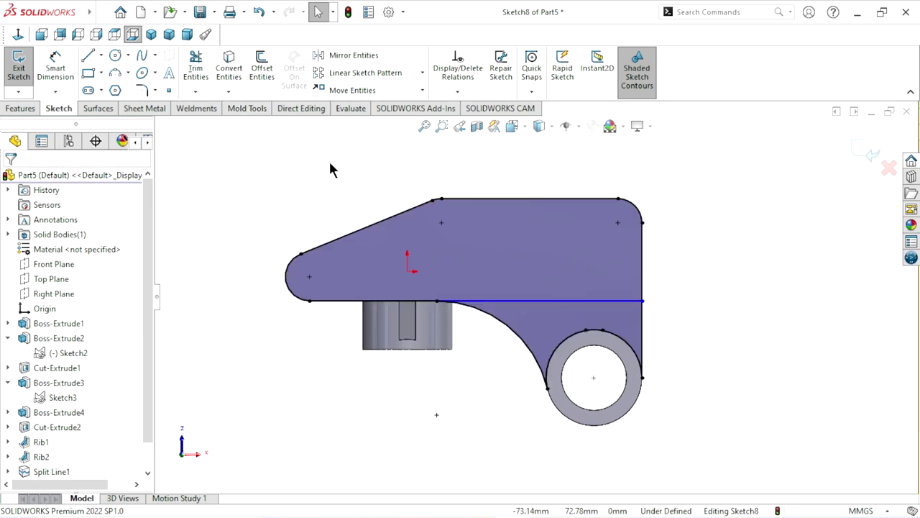
left_click(205, 64)
left_click_drag(460, 356, 572, 352)
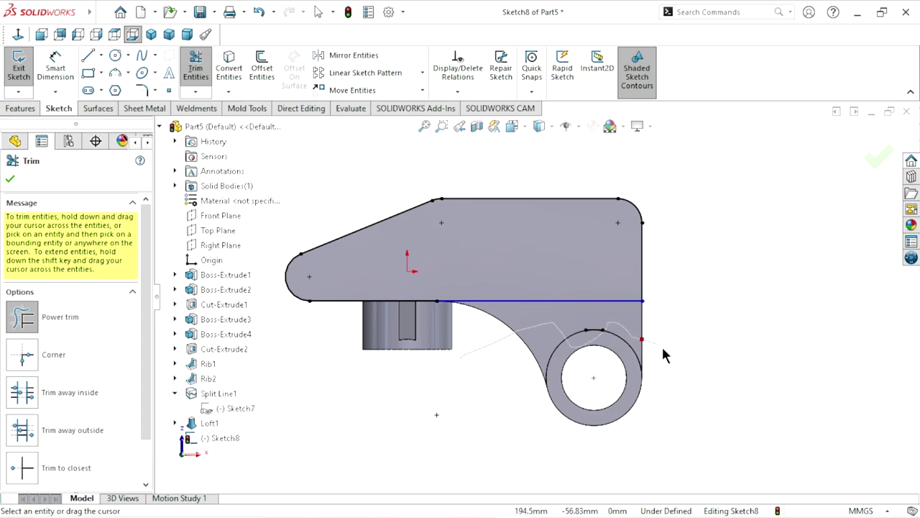
left_click_drag(663, 355, 640, 342)
scroll(618, 338, "down", 3)
scroll(588, 303, "down", 1)
left_click_drag(585, 295, 581, 338)
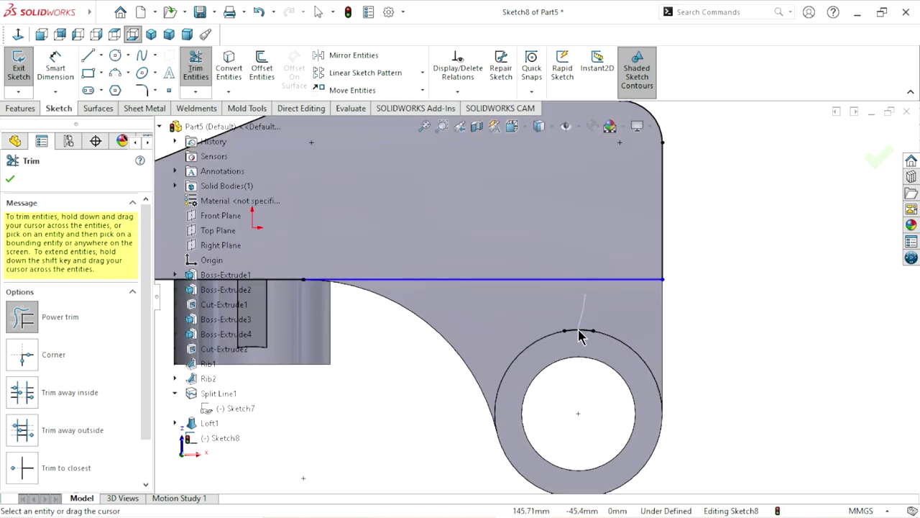
scroll(581, 351, "up", 5)
scroll(442, 248, "down", 2)
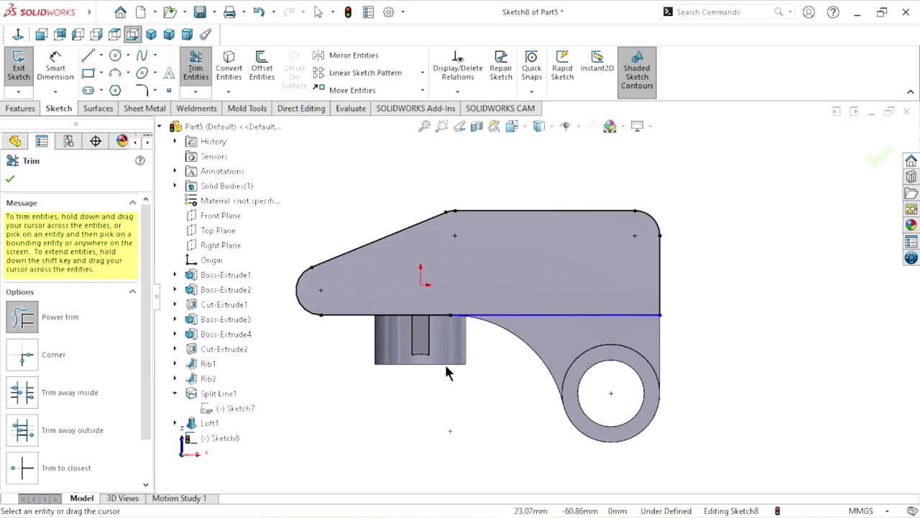
scroll(456, 273, "down", 2)
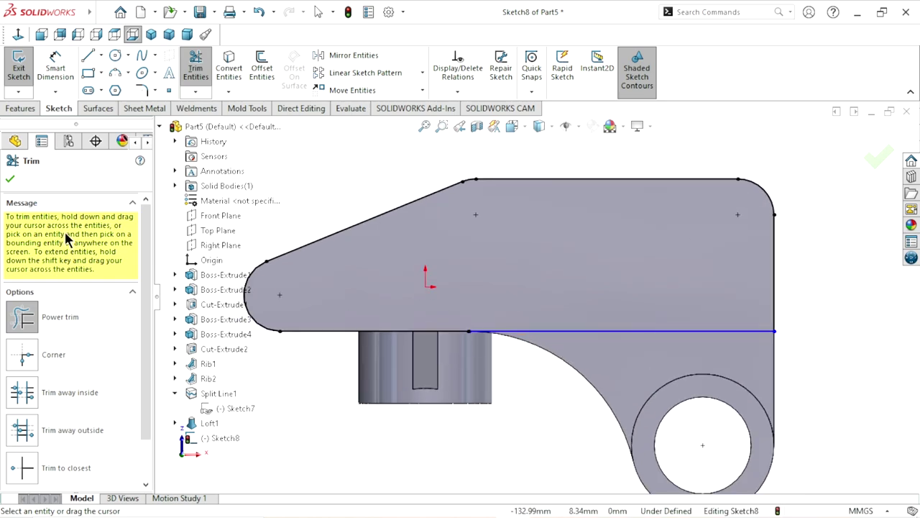
left_click(9, 180)
Check the line's endpoint and orbit around the model to inspect the trimmed sketch
scroll(493, 380, "up", 2)
scroll(553, 296, "down", 1)
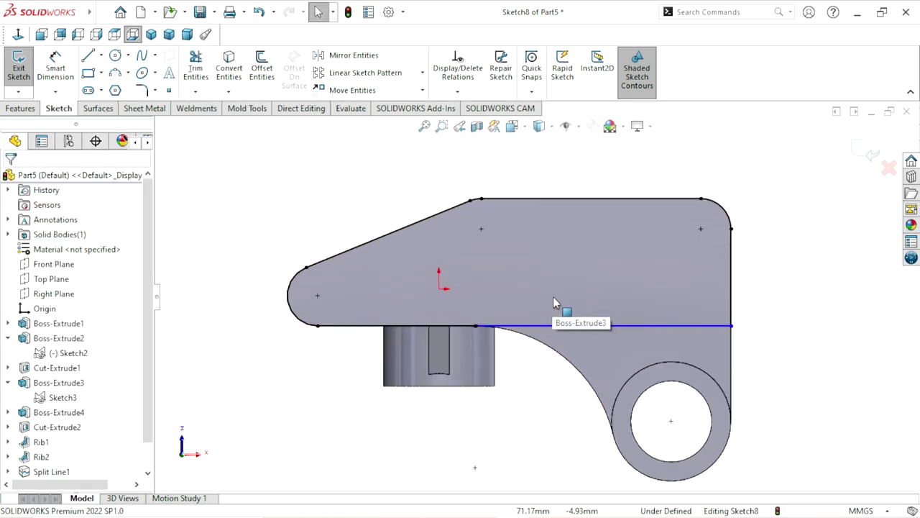
scroll(755, 310, "down", 1)
scroll(711, 331, "down", 1)
scroll(672, 351, "up", 2)
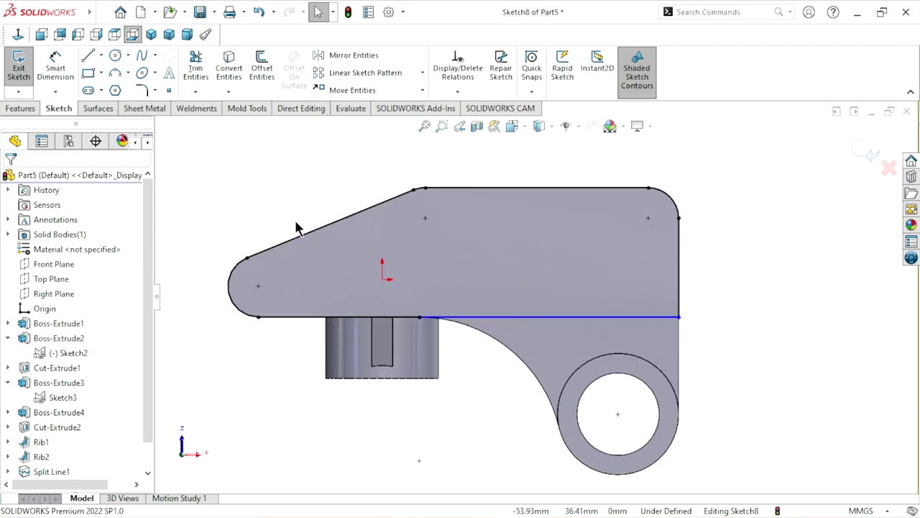
left_click(420, 317)
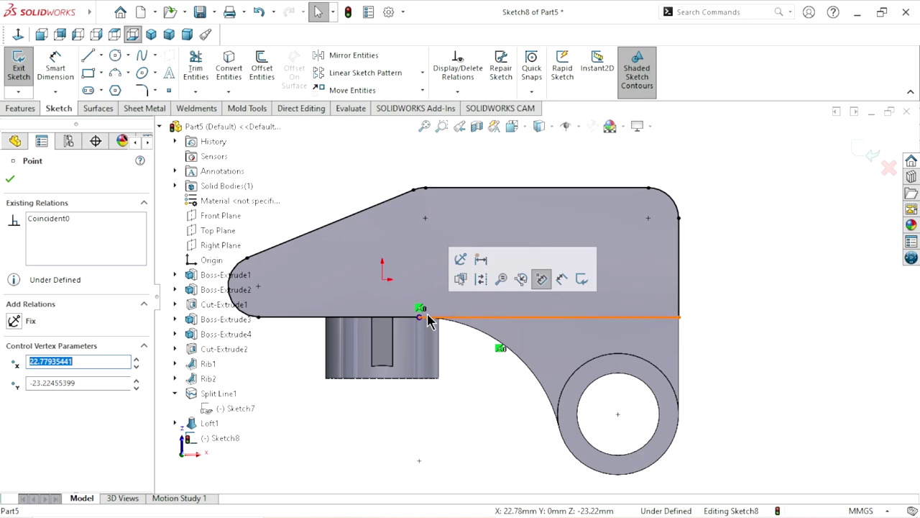
left_click(744, 319)
scroll(539, 295, "up", 1)
middle_click_drag(464, 269, 609, 270)
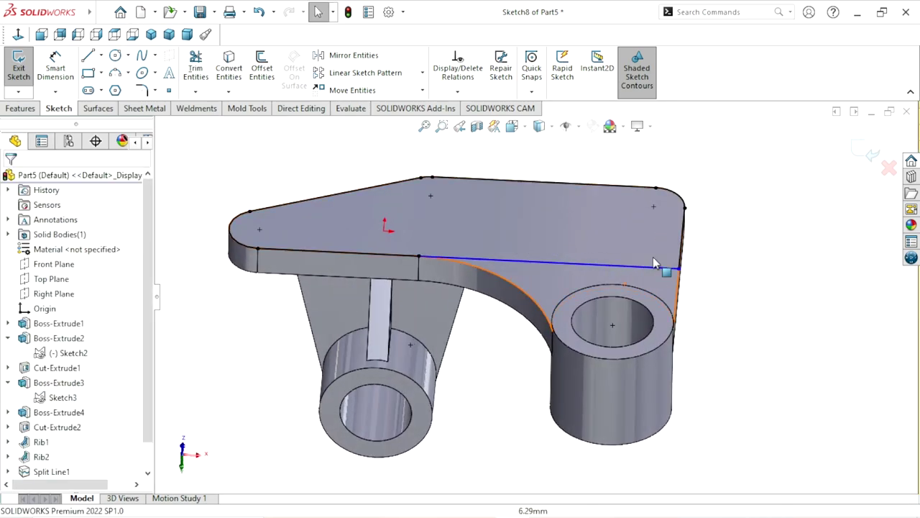
scroll(575, 265, "up", 1)
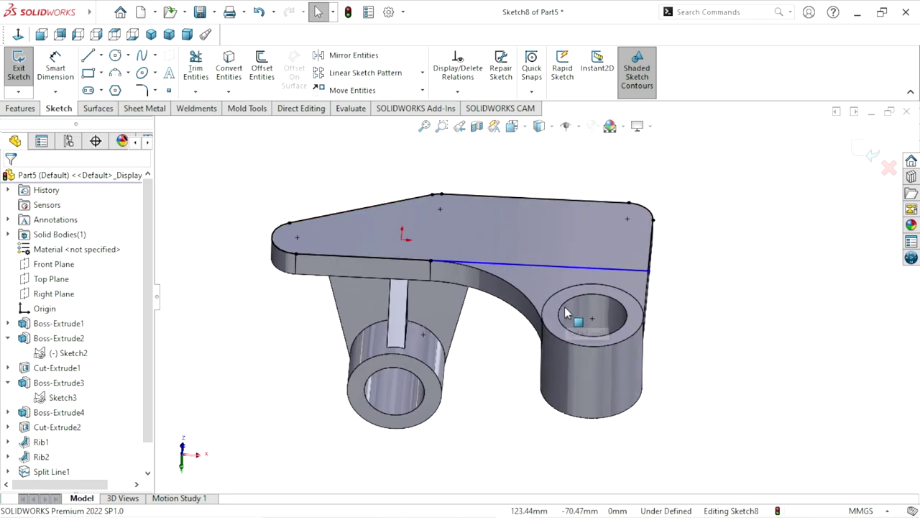
middle_click_drag(602, 365, 744, 312)
scroll(713, 298, "down", 3)
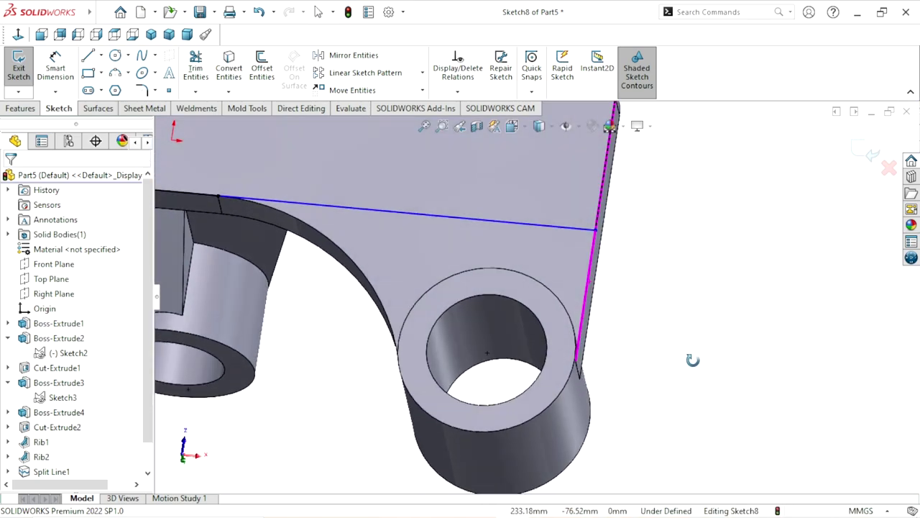
middle_click_drag(698, 319, 447, 189)
scroll(447, 191, "down", 1)
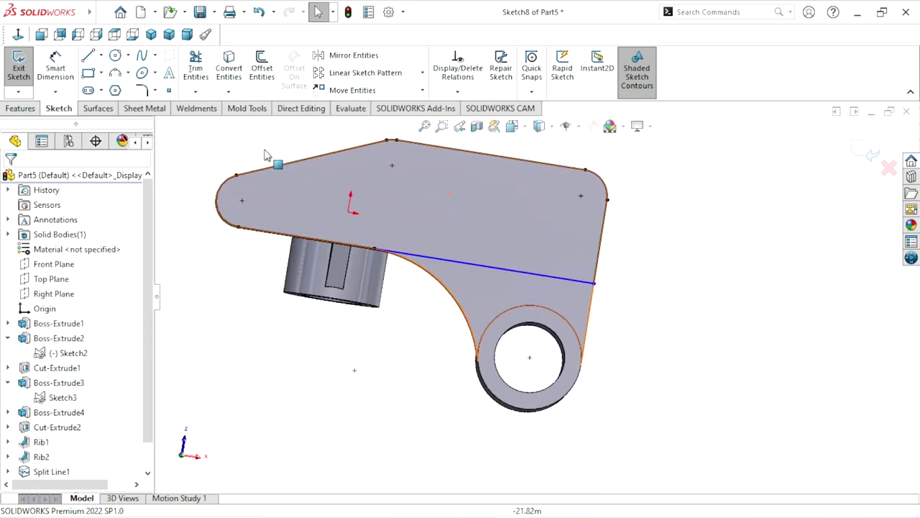
Add a 19 mm sketch fillet between the horizontal line and the right edge
left_click(141, 89)
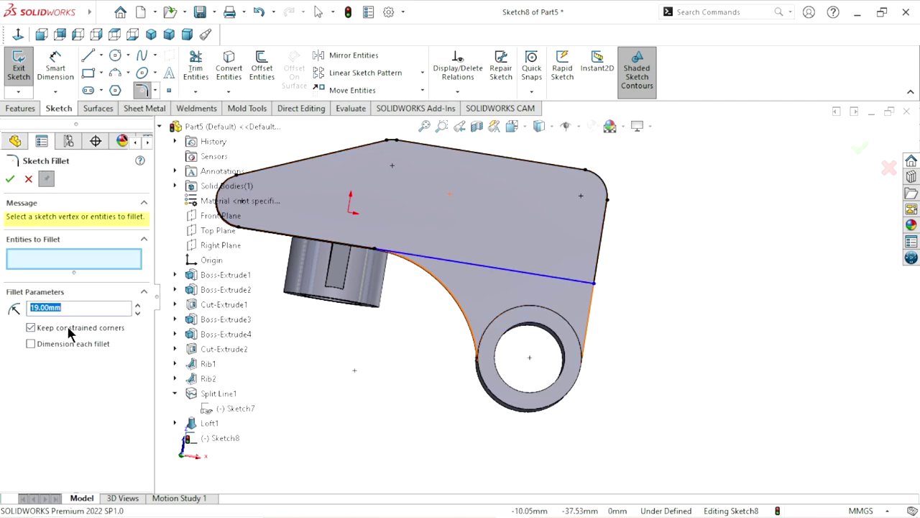
left_click(591, 284)
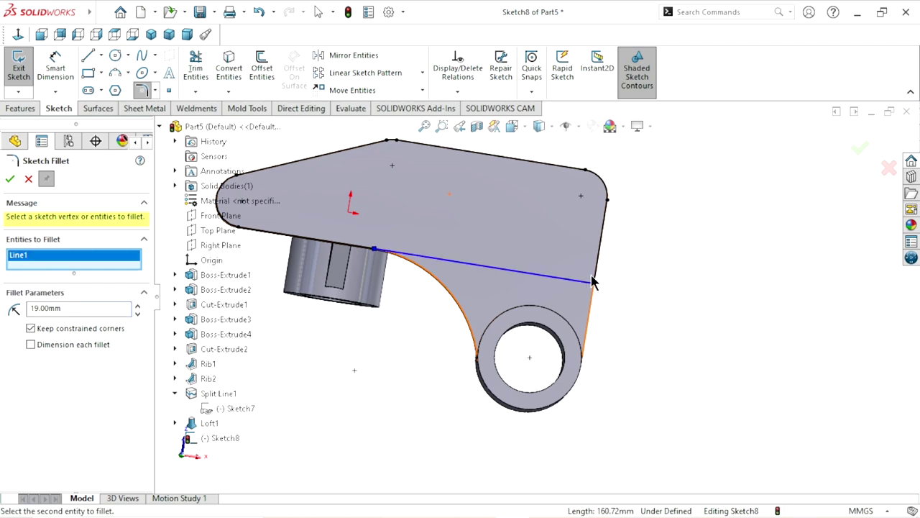
left_click(11, 178)
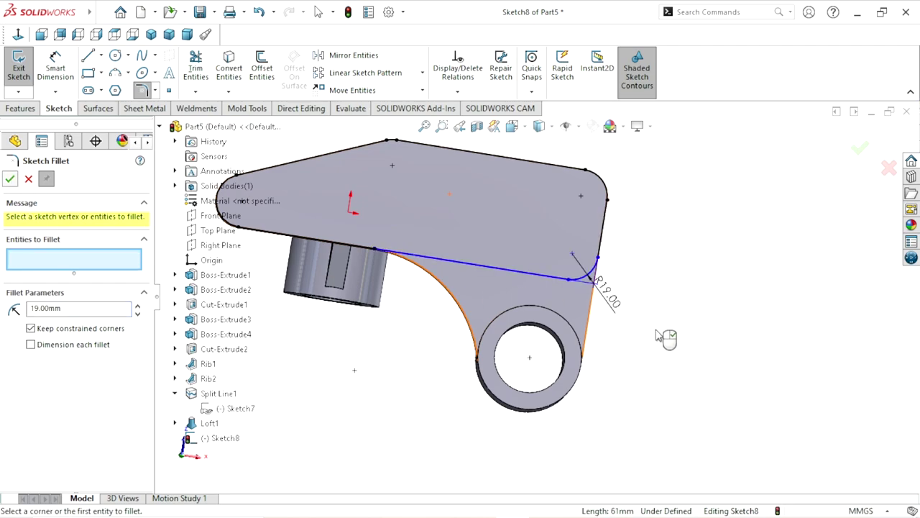
middle_click_drag(627, 382, 651, 329)
scroll(596, 423, "up", 3)
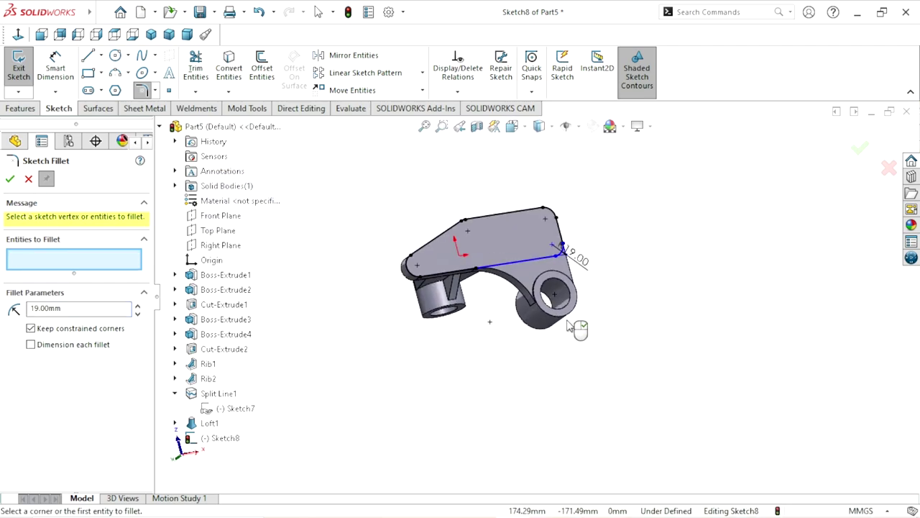
left_click(10, 179)
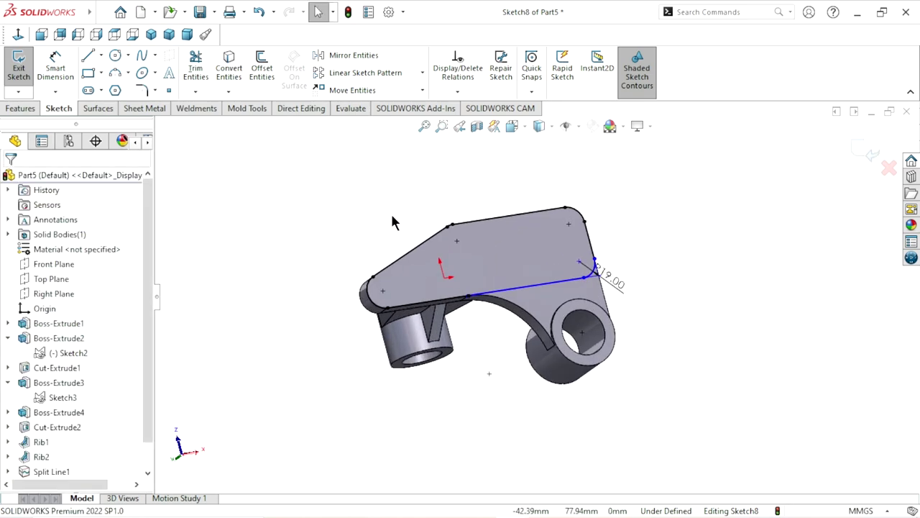
middle_click_drag(462, 321, 475, 309)
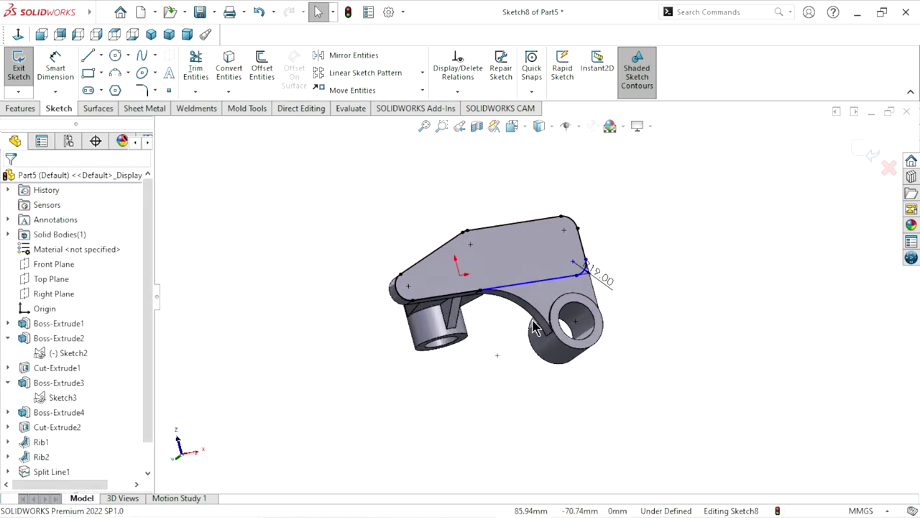
left_click(21, 108)
Extrude the sketch's upper region as a 3 mm boss and orbit to check the result
left_click(28, 80)
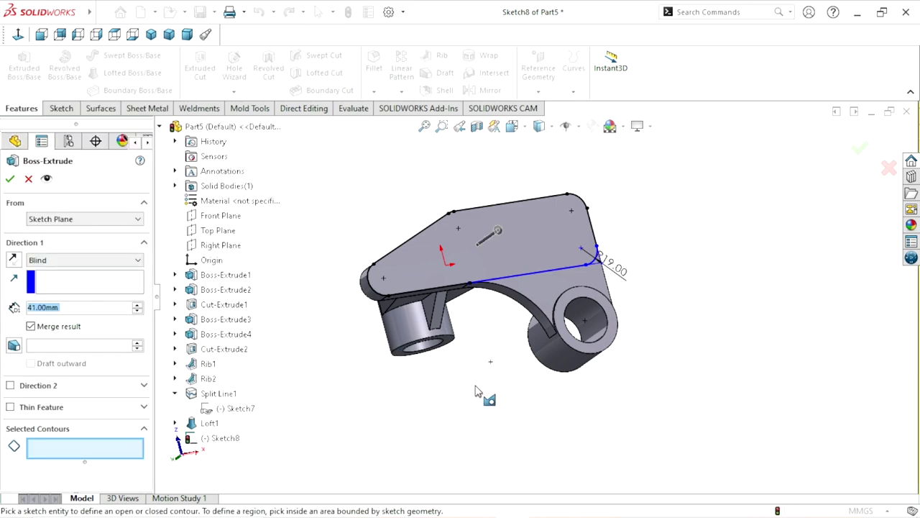
middle_click_drag(483, 390, 398, 363)
left_click(524, 254)
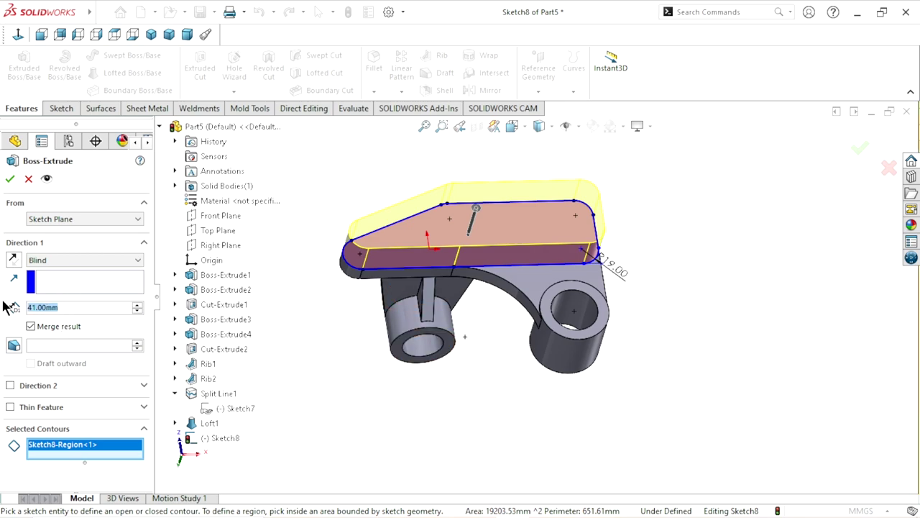
type("3")
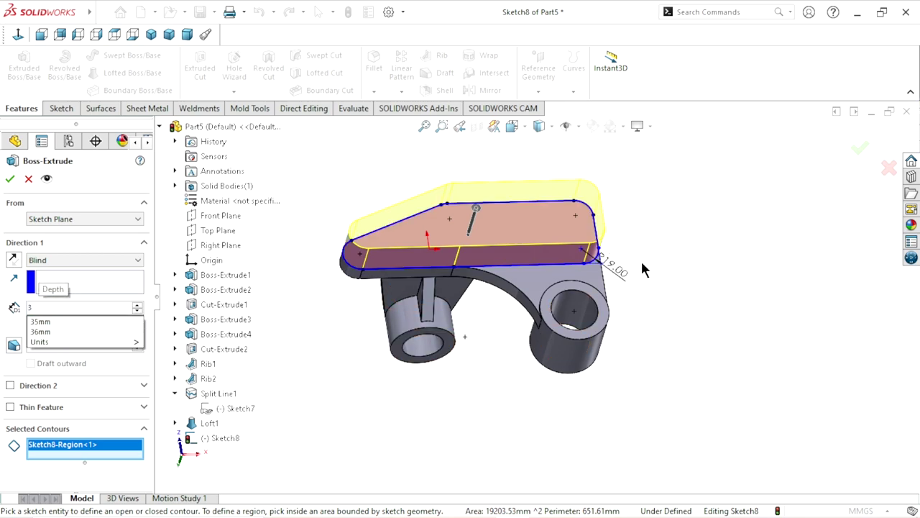
key("Return")
mouse_move(644, 327)
middle_mouse_down()
mouse_move(654, 302)
mouse_move(663, 332)
middle_mouse_up()
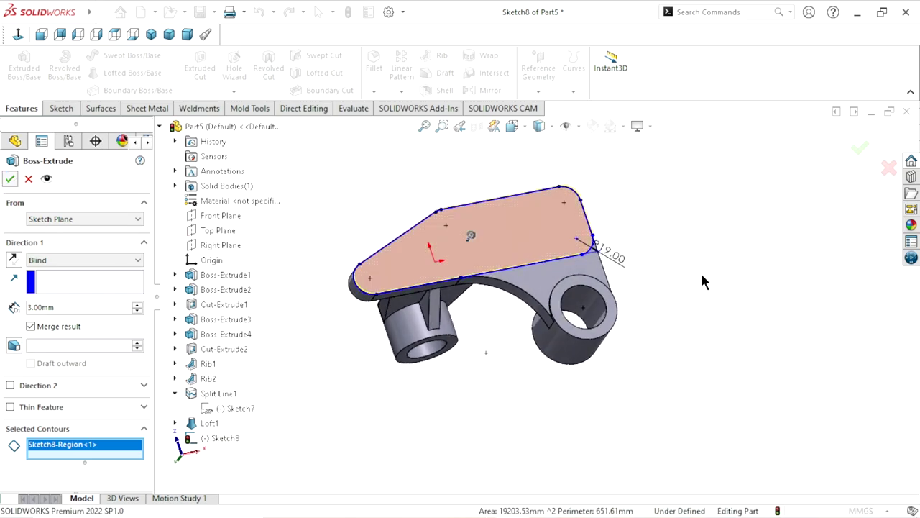
key("Return")
mouse_move(655, 284)
middle_mouse_down()
mouse_move(630, 290)
mouse_move(592, 333)
mouse_move(654, 294)
mouse_move(682, 223)
mouse_move(684, 237)
mouse_move(501, 384)
mouse_move(576, 389)
mouse_move(654, 286)
mouse_move(688, 351)
mouse_move(623, 389)
mouse_move(597, 200)
mouse_move(662, 267)
mouse_move(479, 381)
mouse_move(497, 392)
middle_mouse_up()
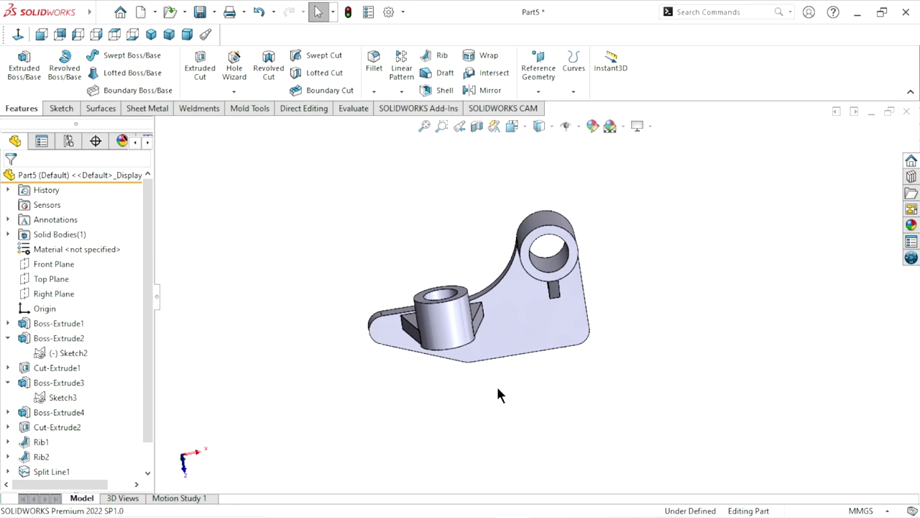
Select the base plate's top face and view it Normal To
mouse_move(511, 401)
middle_mouse_down()
mouse_move(505, 395)
mouse_move(544, 395)
mouse_move(522, 333)
middle_mouse_up()
left_click(351, 325)
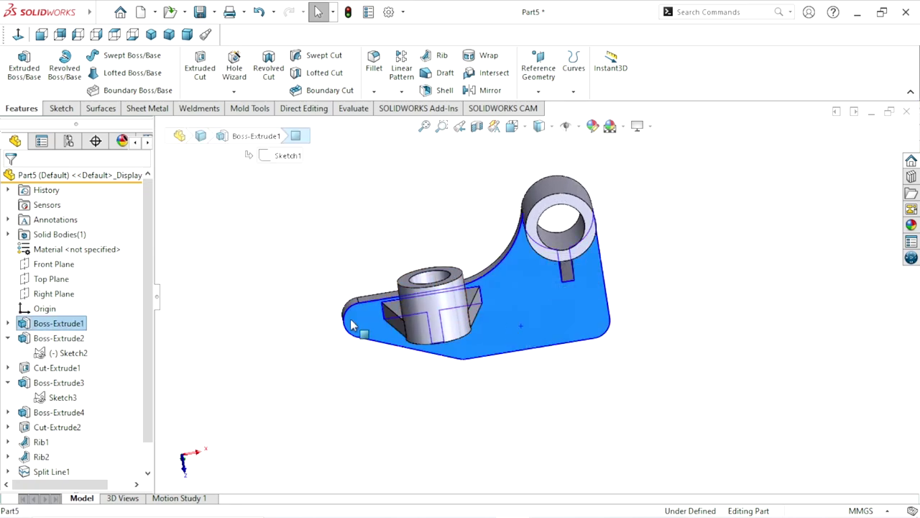
left_click(18, 35)
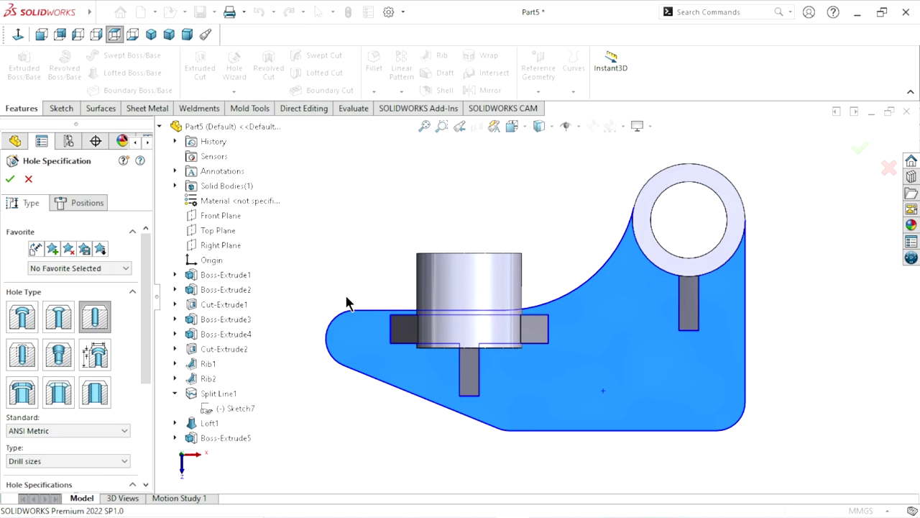
Set up a Hole Wizard counterbore for an ANSI Metric M14 hex bolt, ending Up To Next
left_click(21, 317)
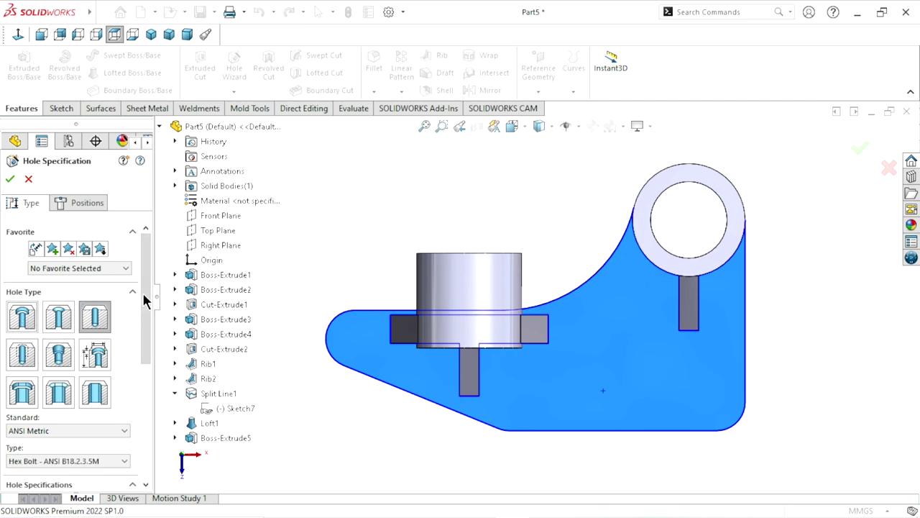
left_click_drag(144, 290, 138, 383)
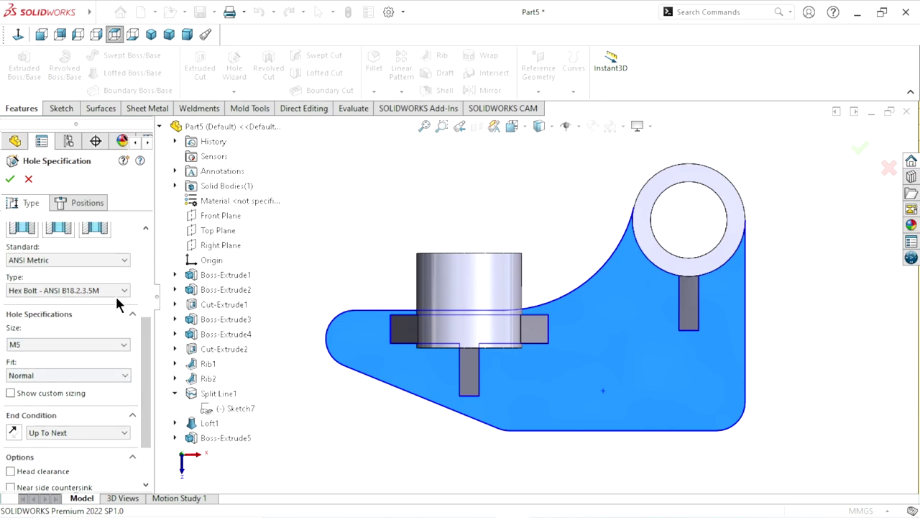
left_click(123, 291)
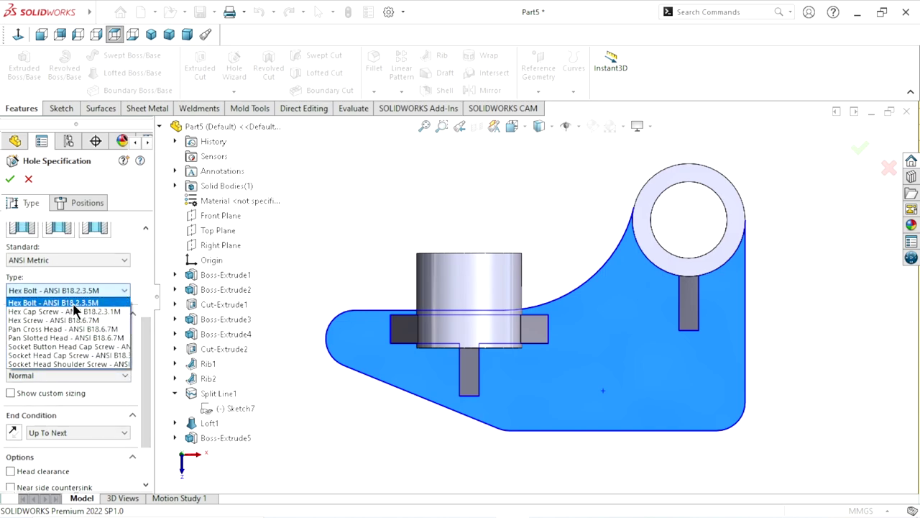
left_click(72, 303)
left_click(71, 342)
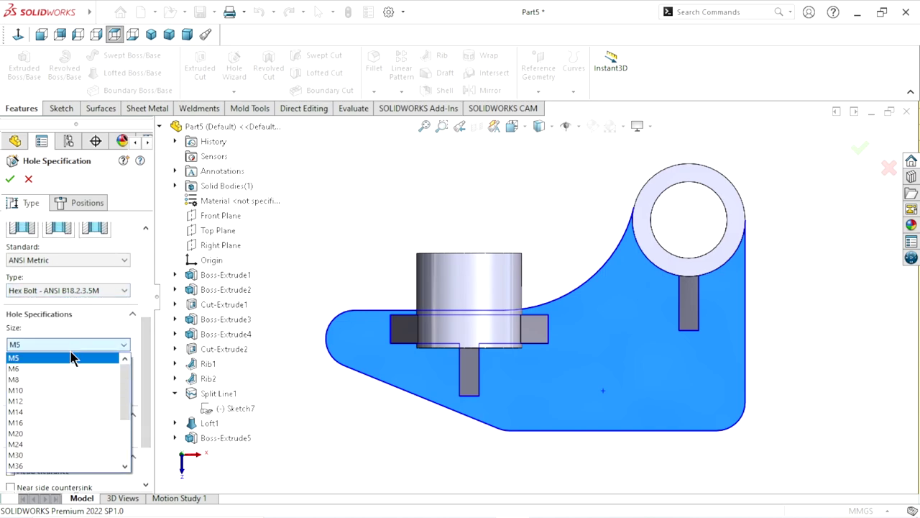
left_click(35, 411)
left_click(100, 430)
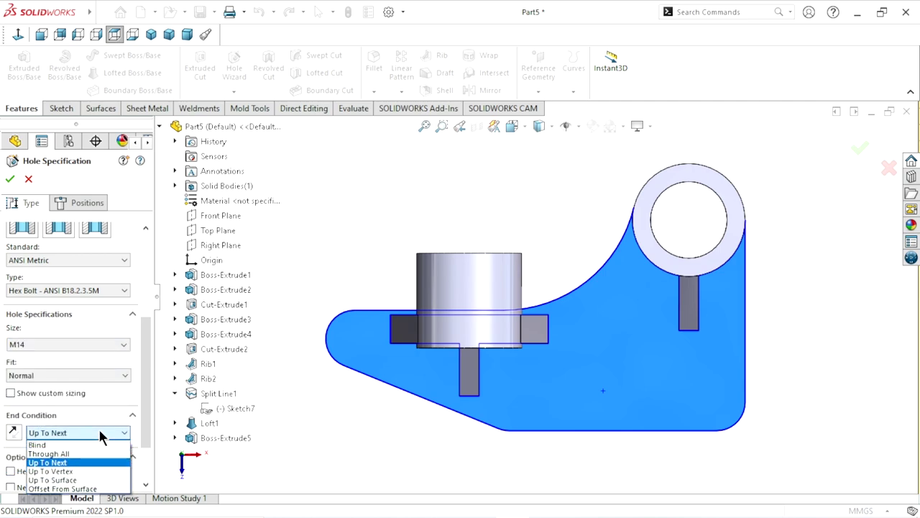
left_click(70, 464)
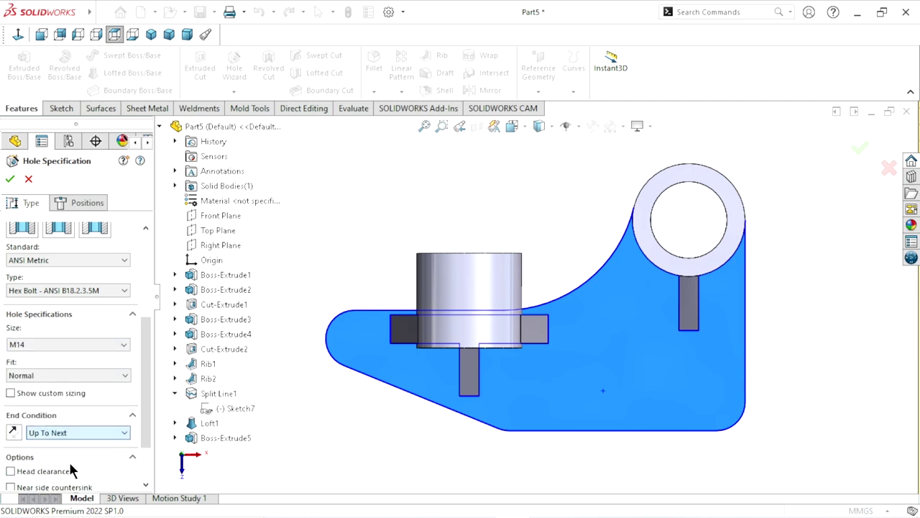
left_click(82, 203)
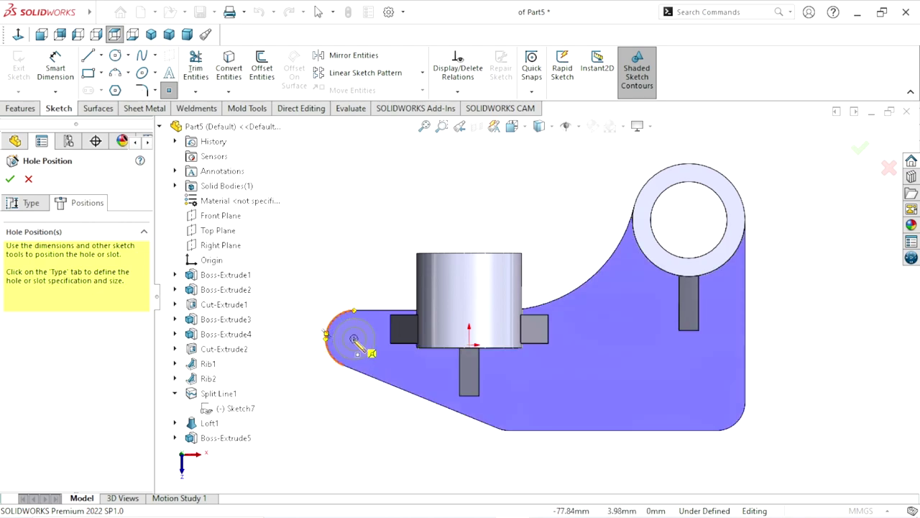
Place four hole points on the base plate, starting at the rounded left end's centre
left_click(354, 338)
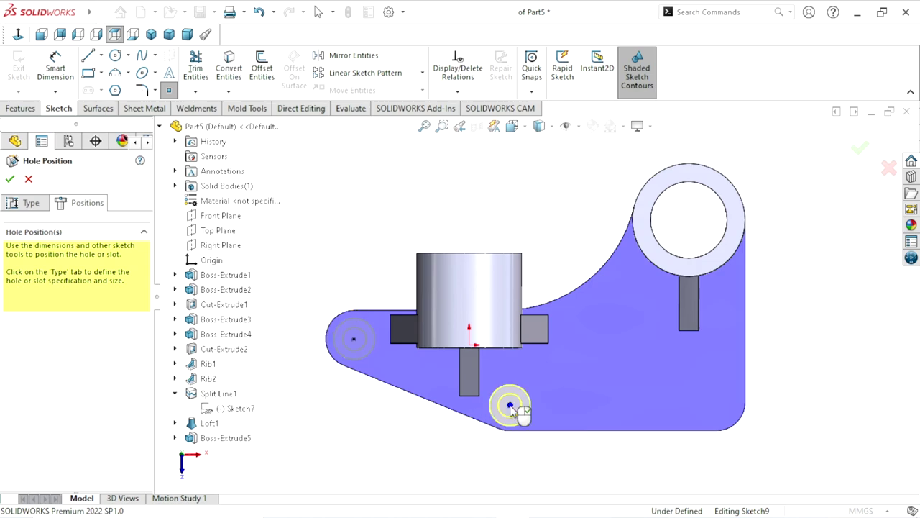
left_click(510, 405)
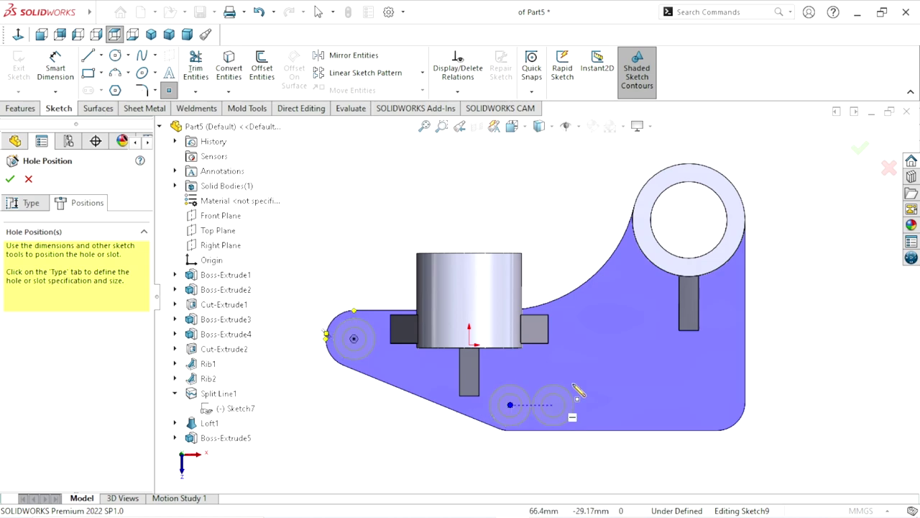
left_click(612, 339)
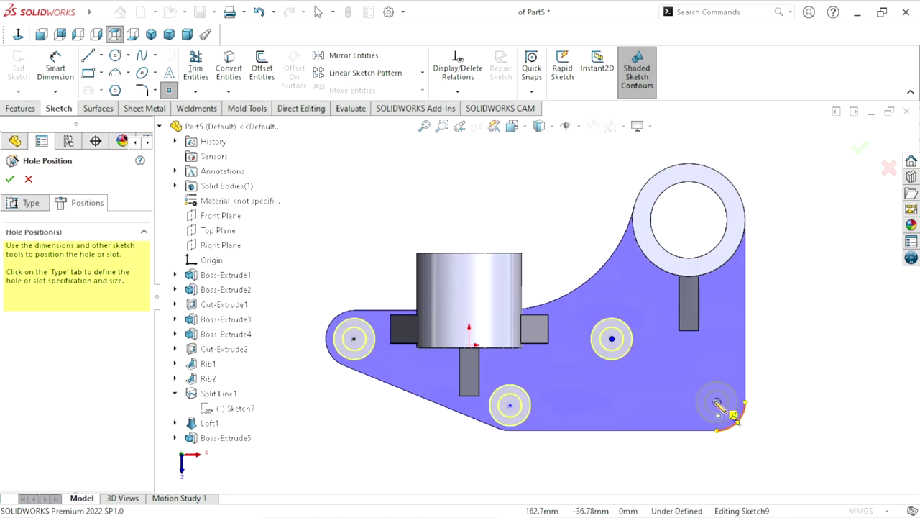
left_click(717, 403)
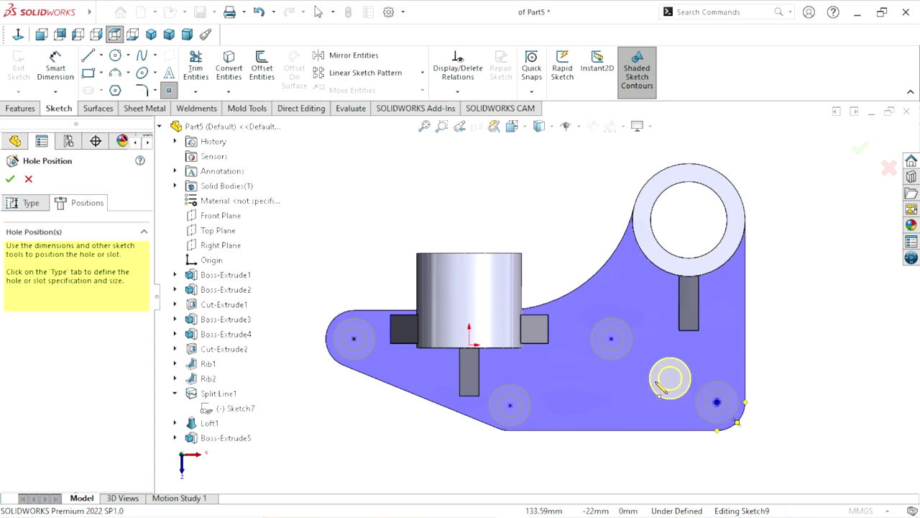
right_click(374, 201)
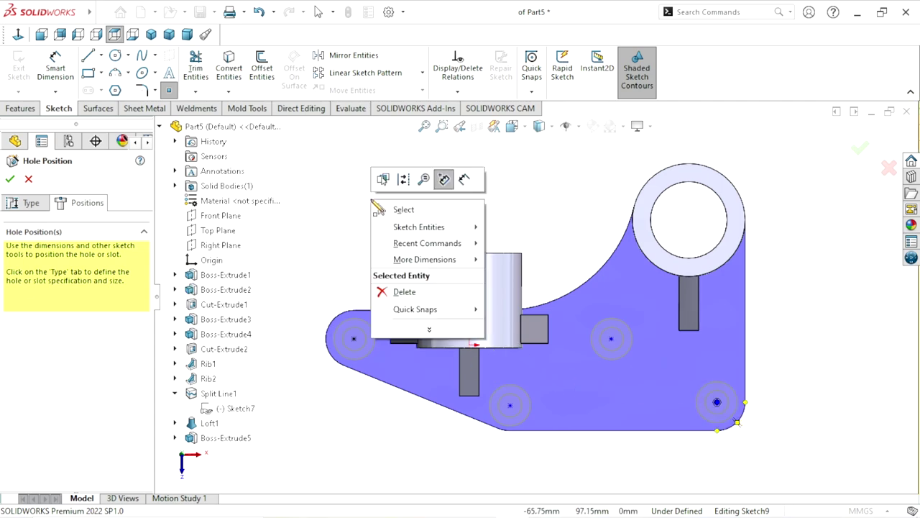
left_click(413, 213)
key("f")
scroll(559, 373, "down", 2)
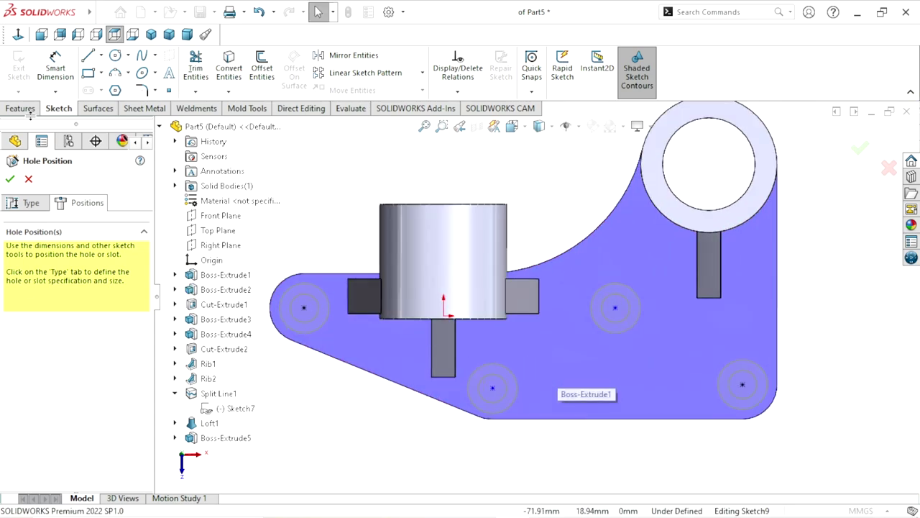
Dimension the left and lower holes 38 mm apart vertically and 109 mm horizontally
left_click(56, 68)
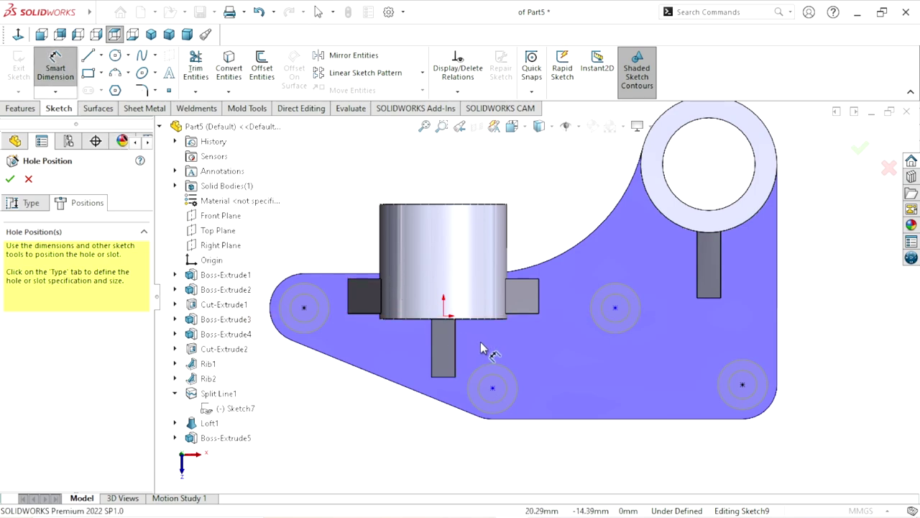
left_click(303, 309)
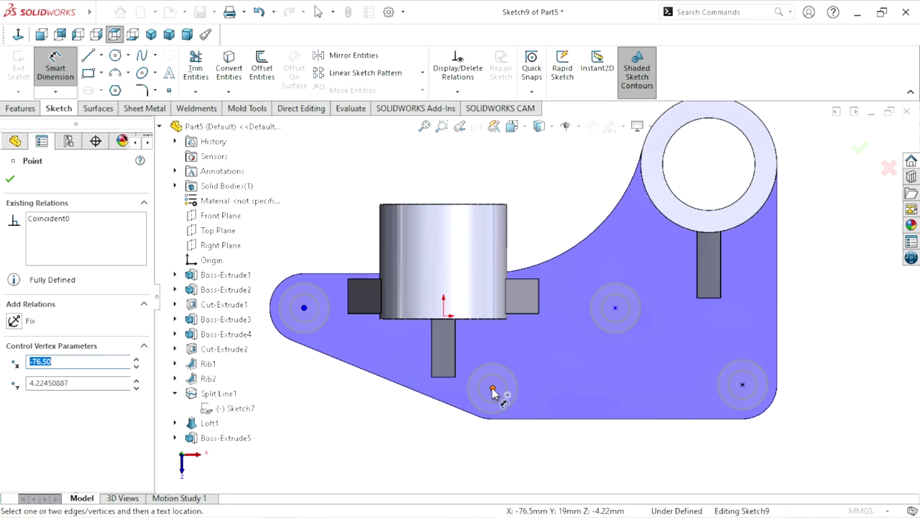
left_click(493, 391)
scroll(431, 436, "up", 3)
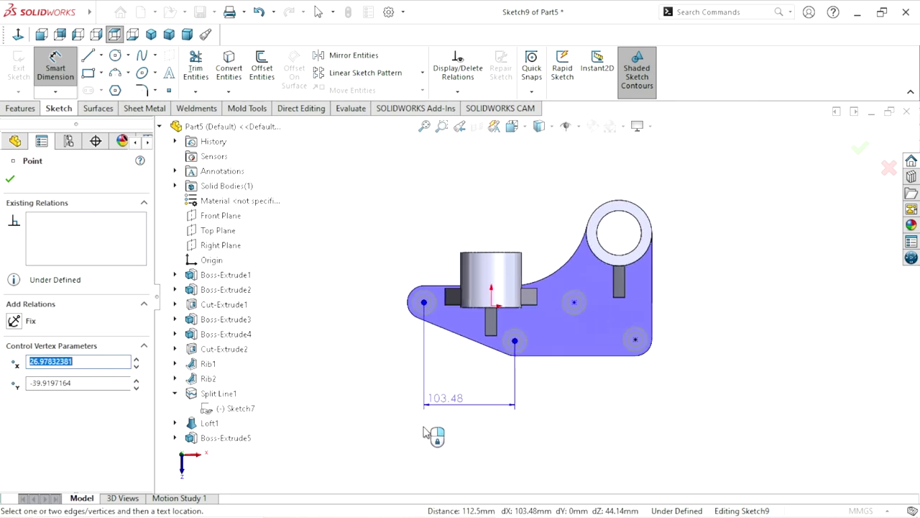
left_click(367, 333)
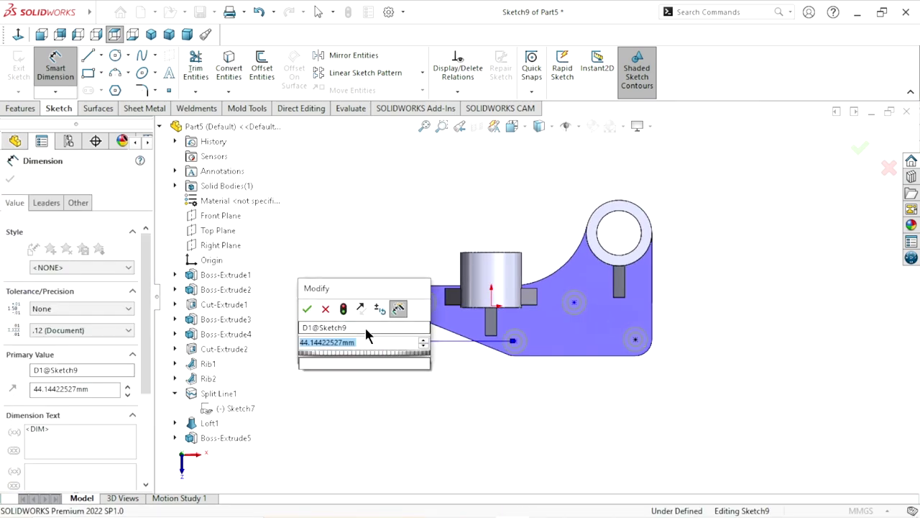
type("38")
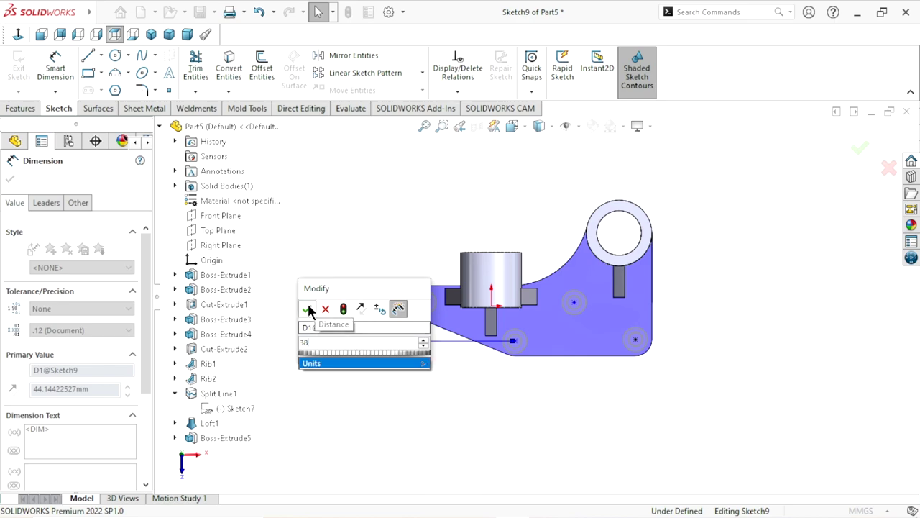
left_click(307, 309)
scroll(543, 335, "down", 3)
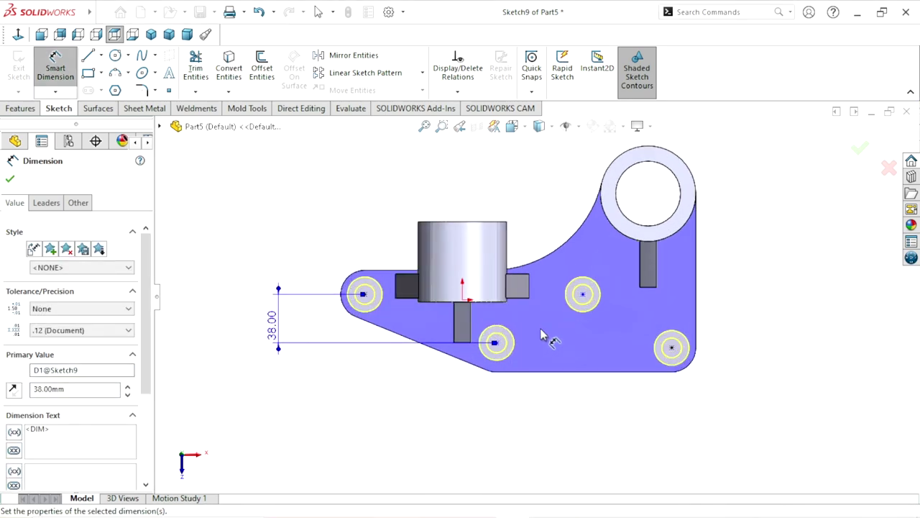
scroll(471, 372, "down", 2)
left_click(346, 276)
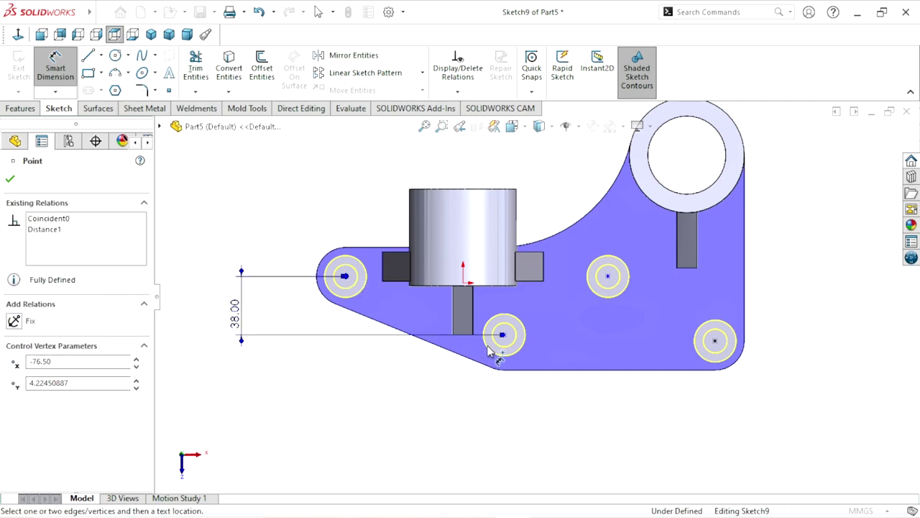
left_click(504, 335)
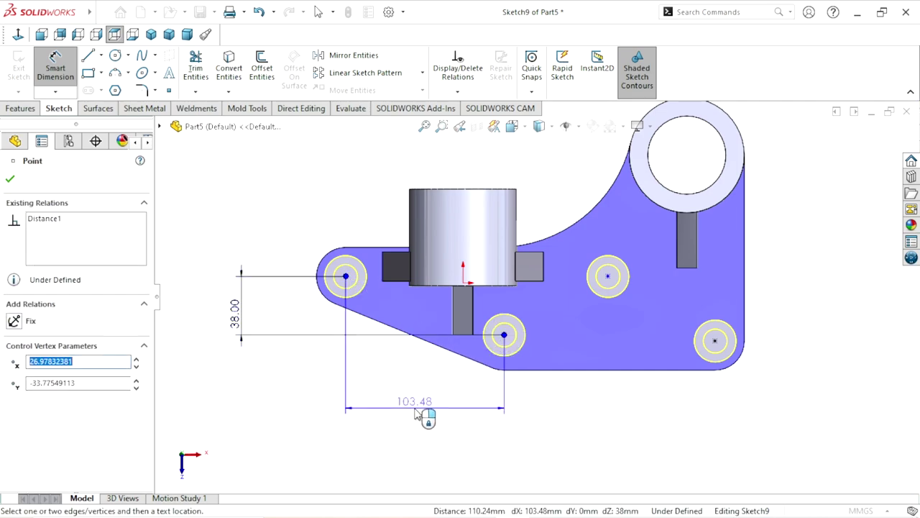
left_click(421, 415)
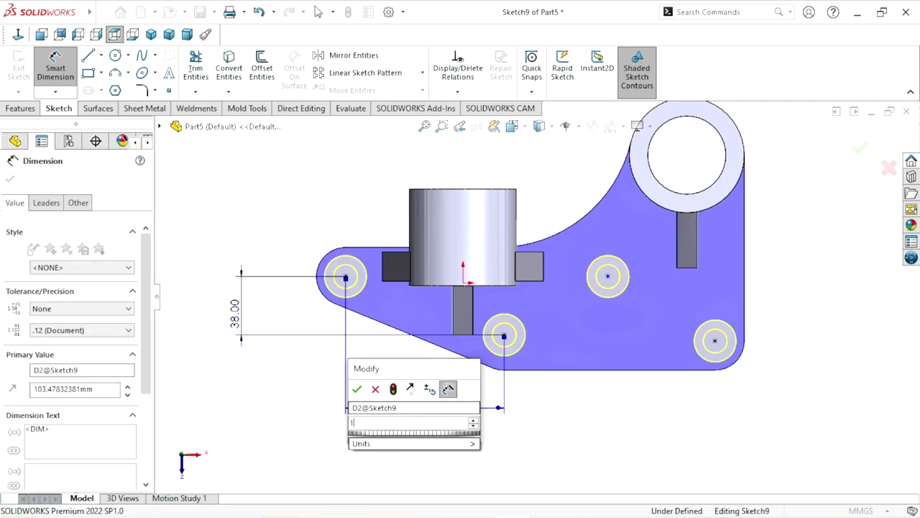
type("109")
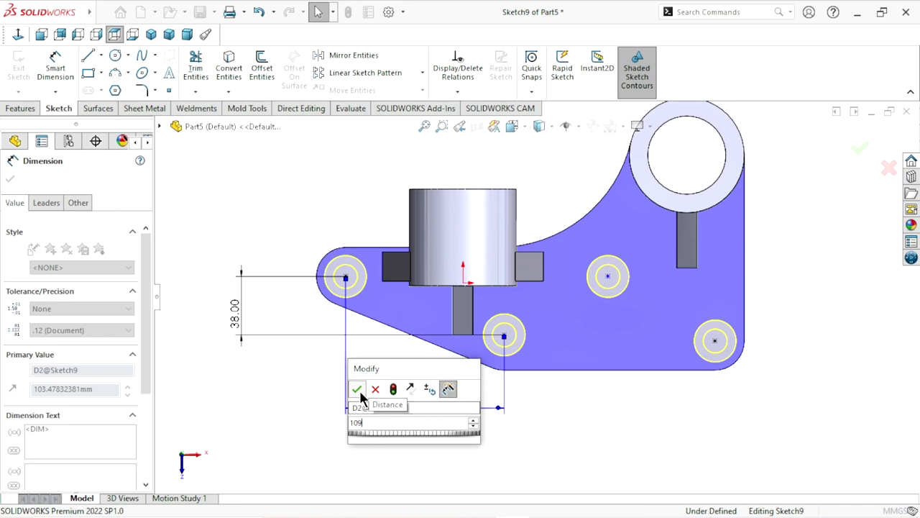
left_click(358, 389)
Add a 70 mm spacing to the hole right of the boss and a driven 241.00 outer span
scroll(611, 316, "down", 1)
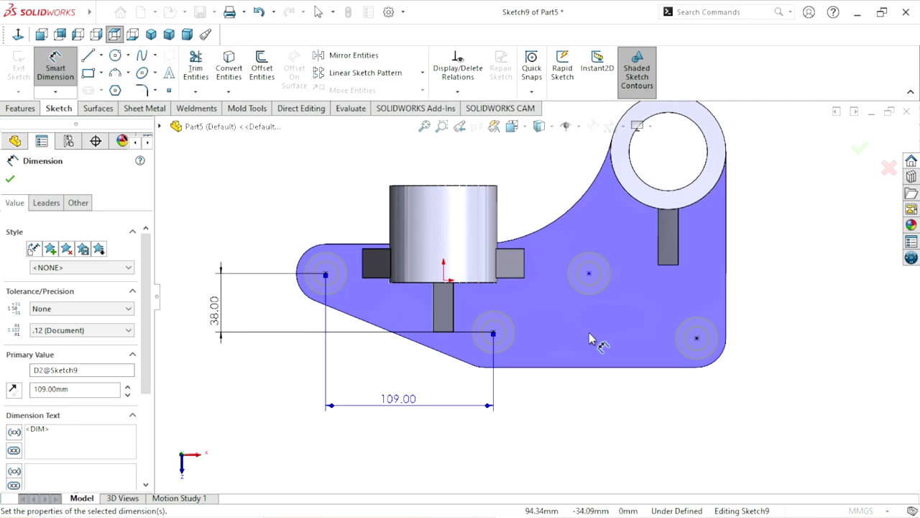
scroll(510, 343, "down", 1)
left_click(495, 331)
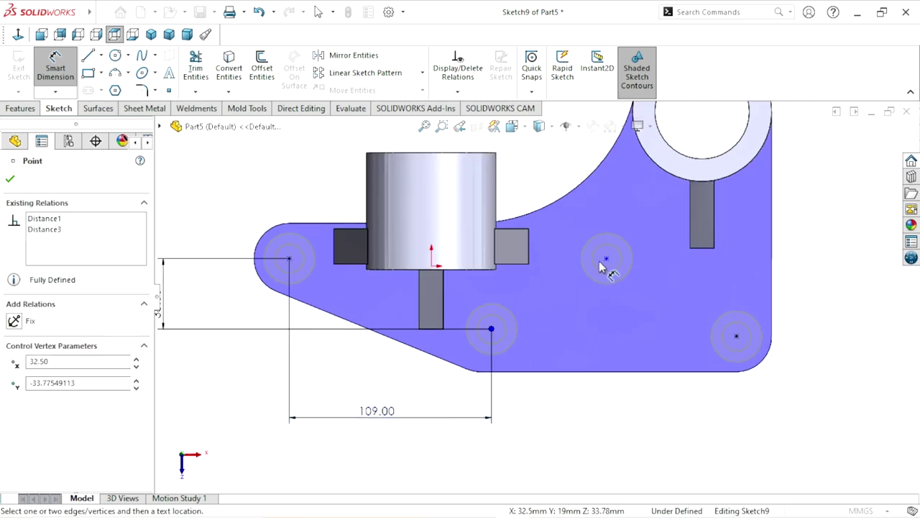
left_click(607, 260)
left_click(555, 420)
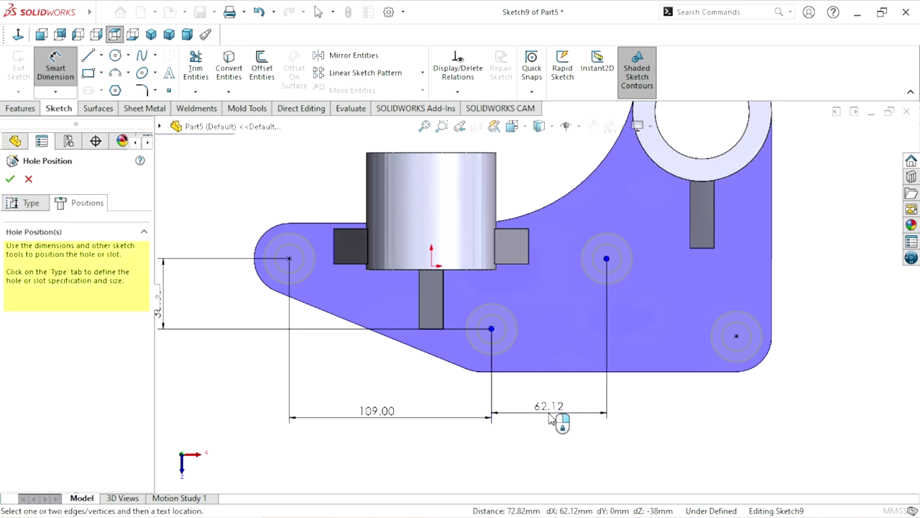
left_click(550, 421)
type("70")
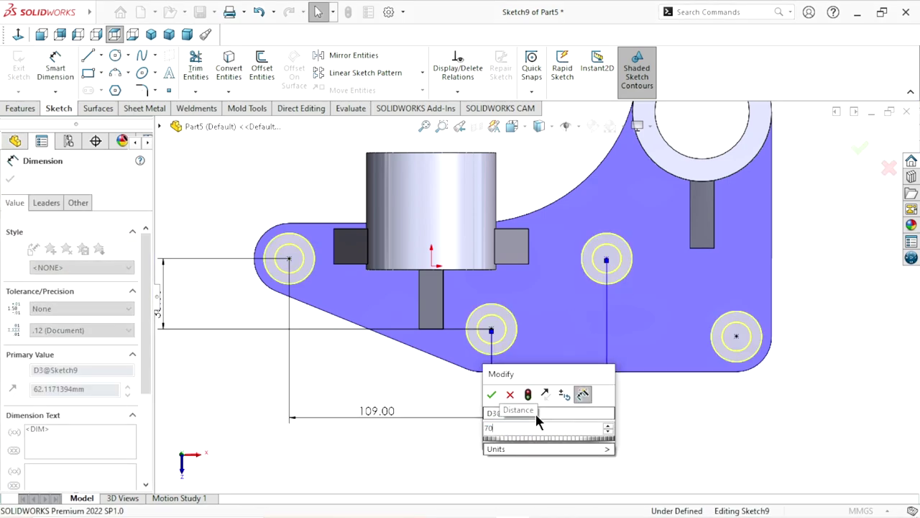
left_click(492, 394)
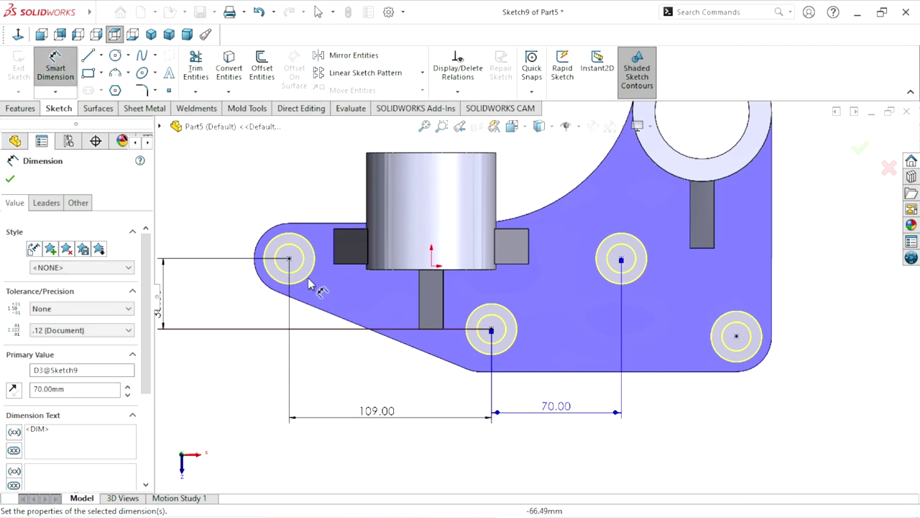
left_click(289, 259)
left_click(737, 338)
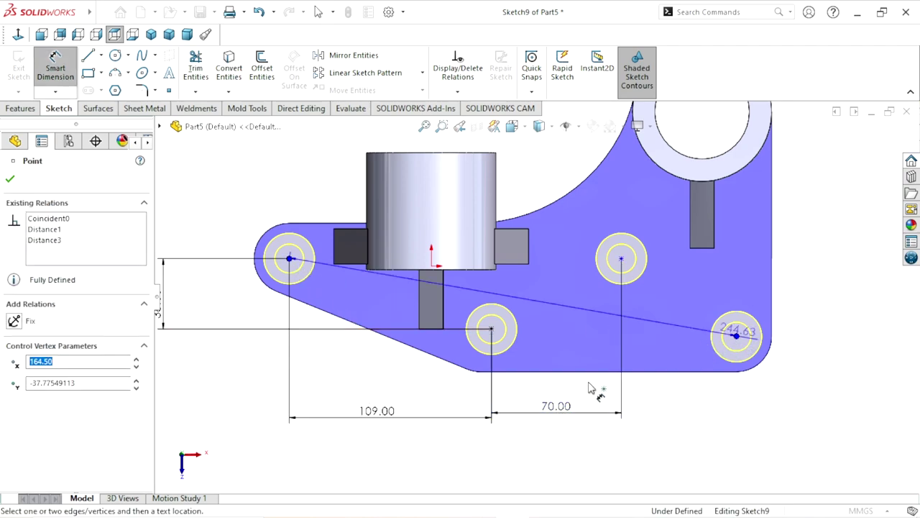
left_click(509, 444)
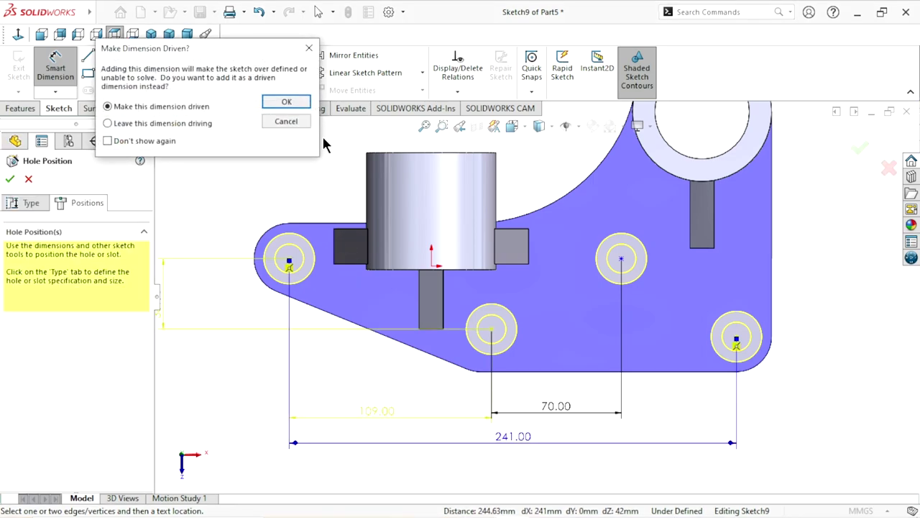
left_click(288, 102)
key("f")
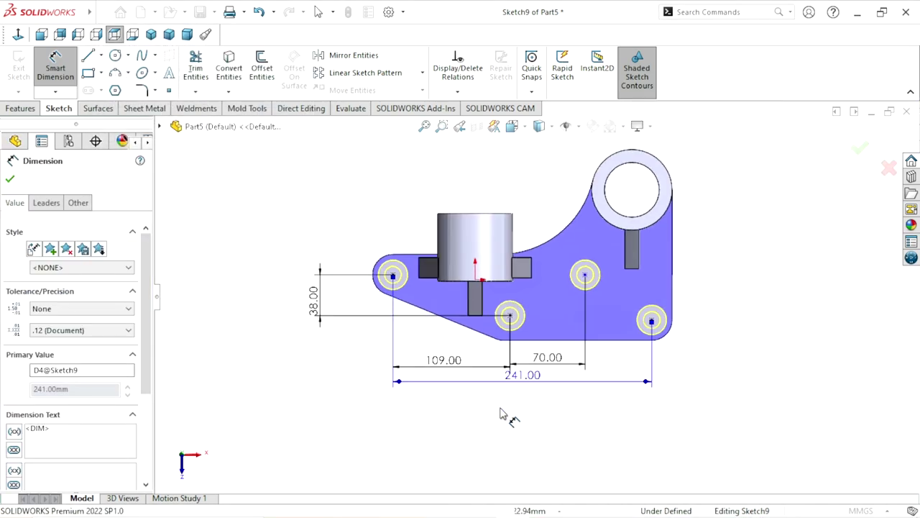
scroll(523, 291, "down", 2)
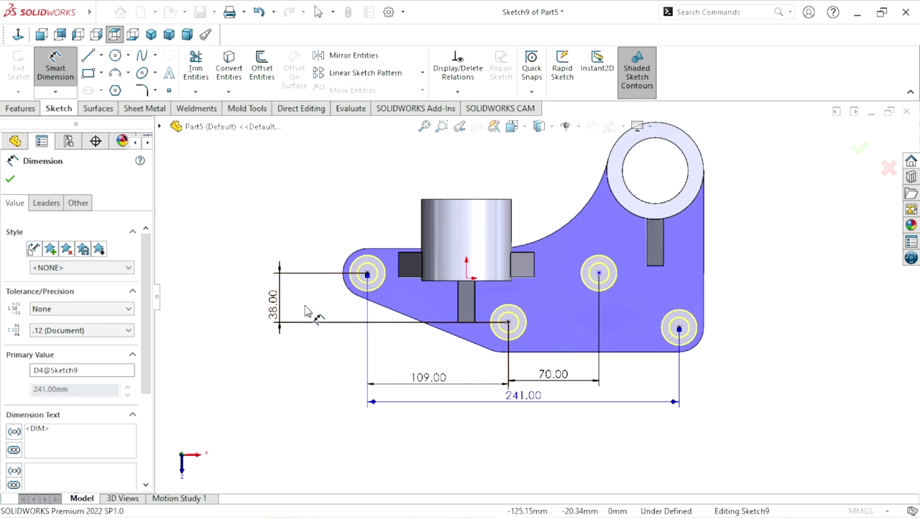
left_click(9, 180)
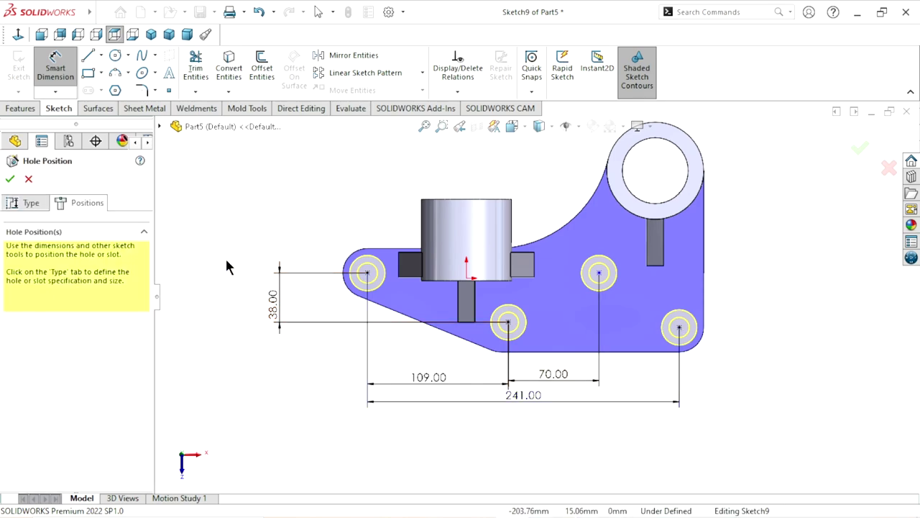
Make the remaining hole centre coincident with the boss's bottom edge
left_click(599, 274)
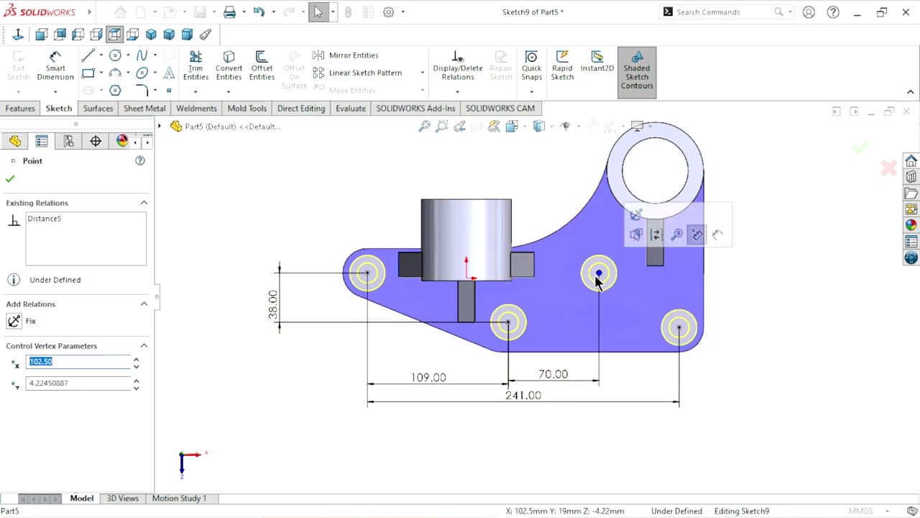
left_click(528, 283, "ctrl")
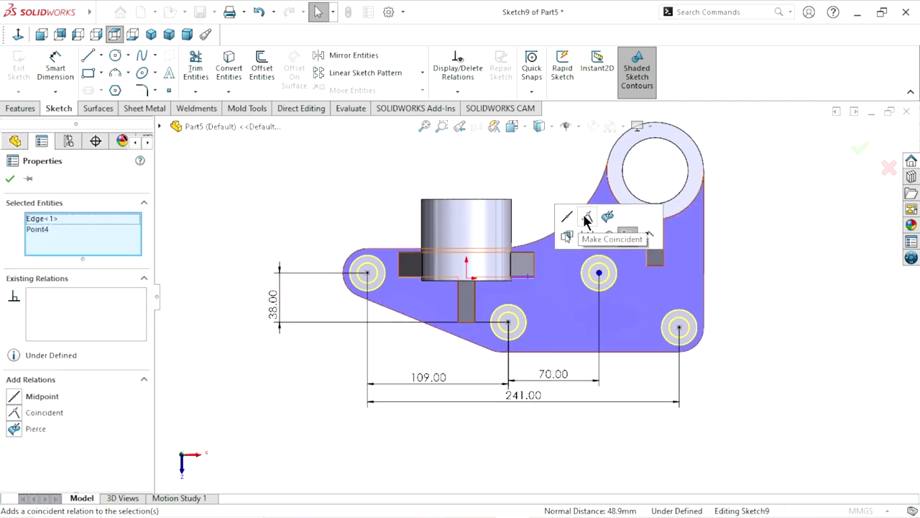
left_click(585, 217)
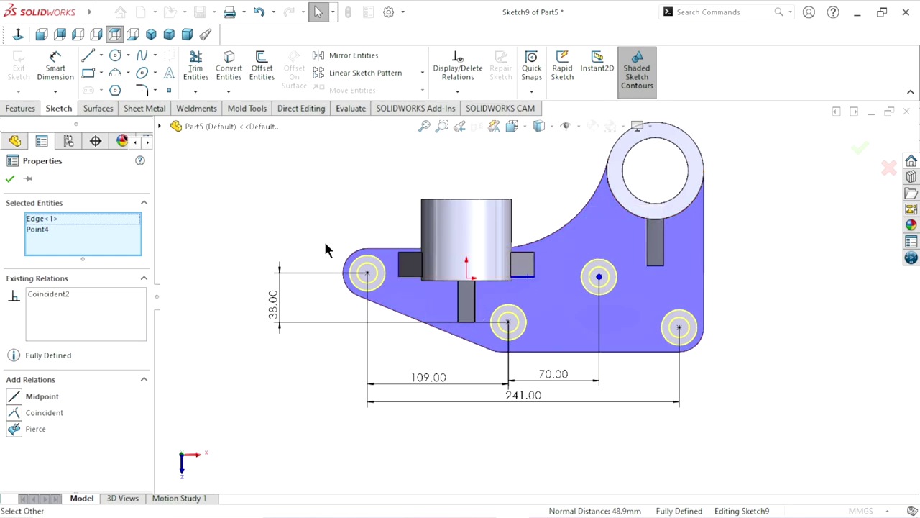
left_click(10, 179)
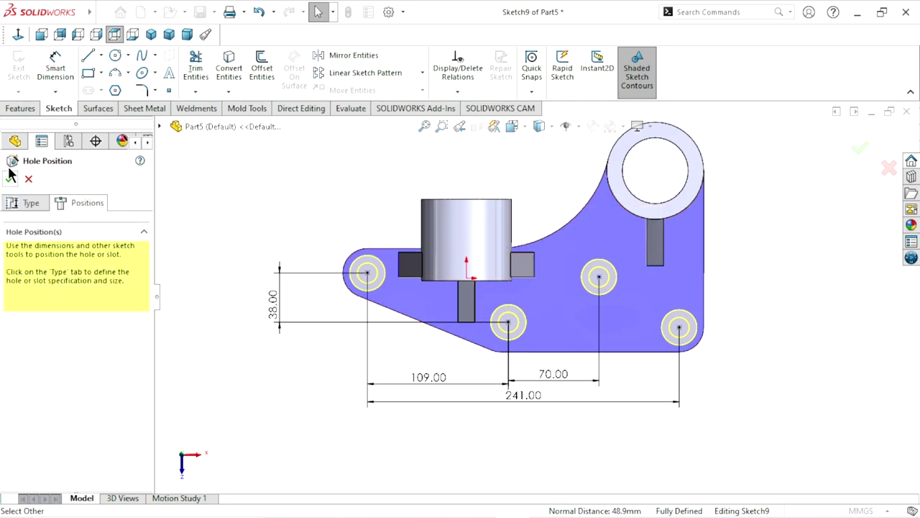
Complete the four M14 counterbored holes and select Sketch10 under the CBORE for M14 Hex Head Bolt feature
left_click(11, 180)
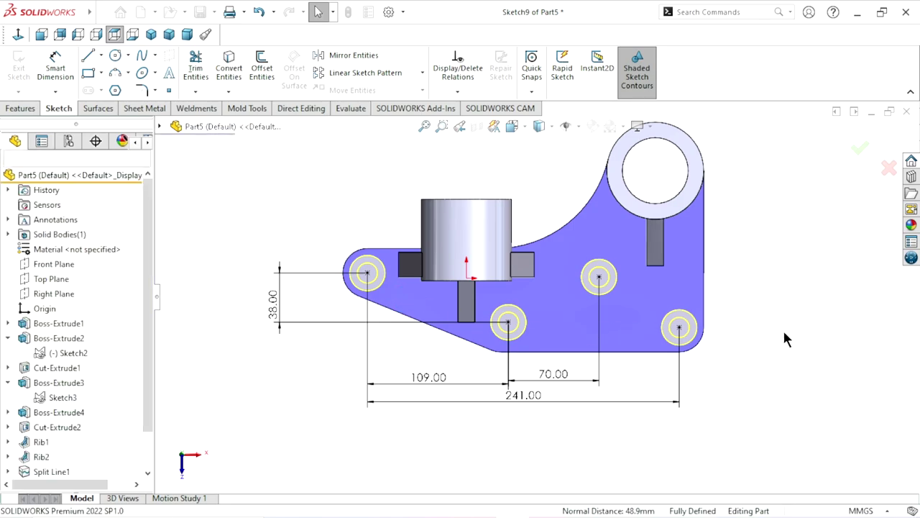
mouse_move(628, 390)
middle_mouse_down()
mouse_move(606, 300)
mouse_move(579, 364)
middle_mouse_up()
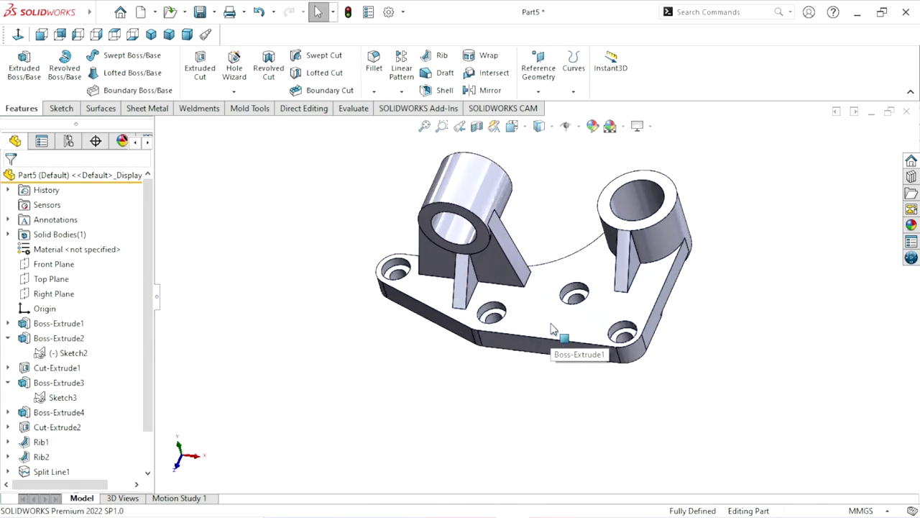
scroll(553, 328, "down", 3)
scroll(141, 316, "down", 1)
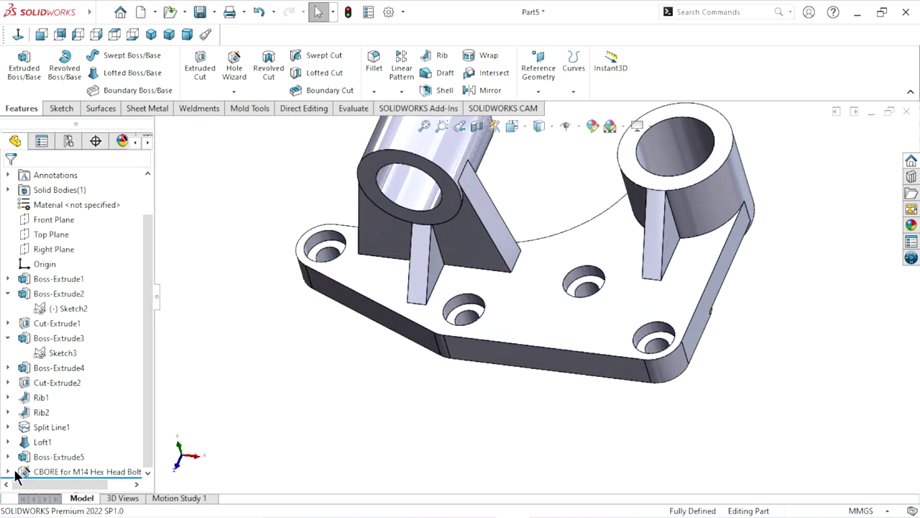
left_click(8, 472)
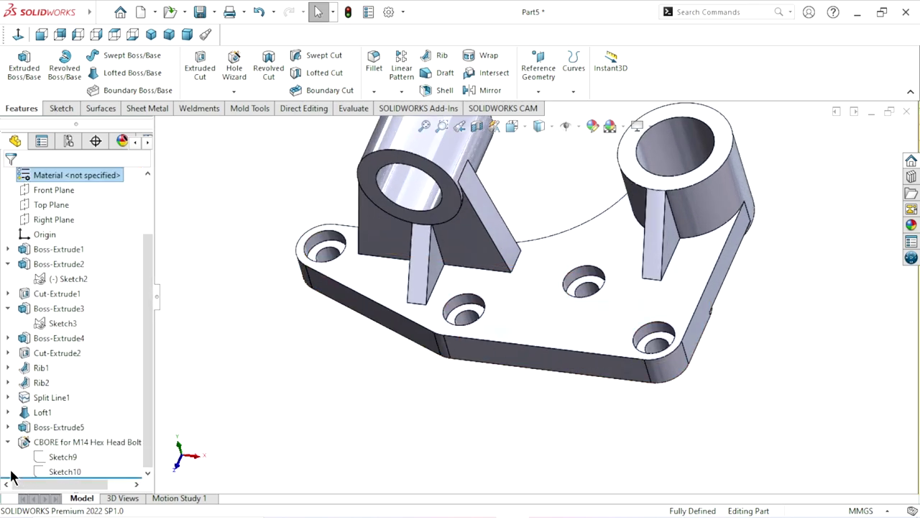
left_click(59, 473)
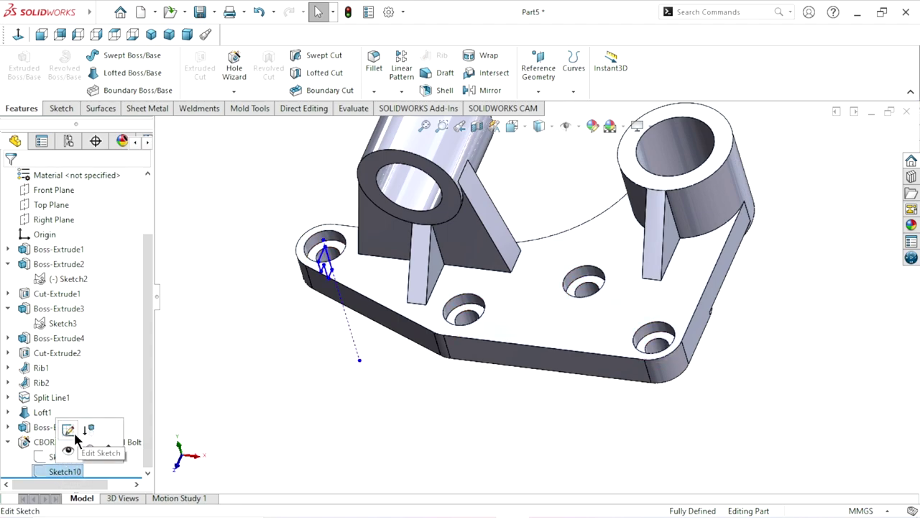
In Sketch10, change the 9.25 counterbore depth to 2 and the Ø15.50 through diameter to 14, then exit
left_click(68, 432)
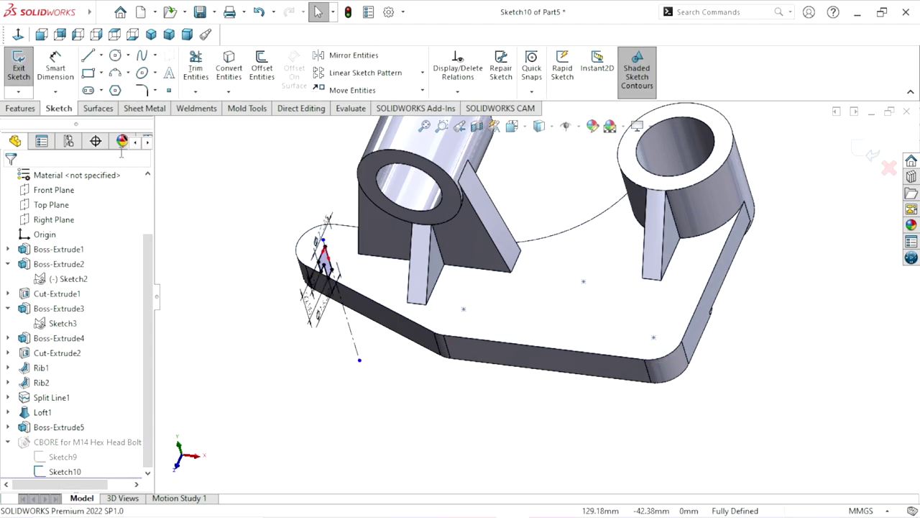
left_click(20, 34)
scroll(547, 327, "down", 2)
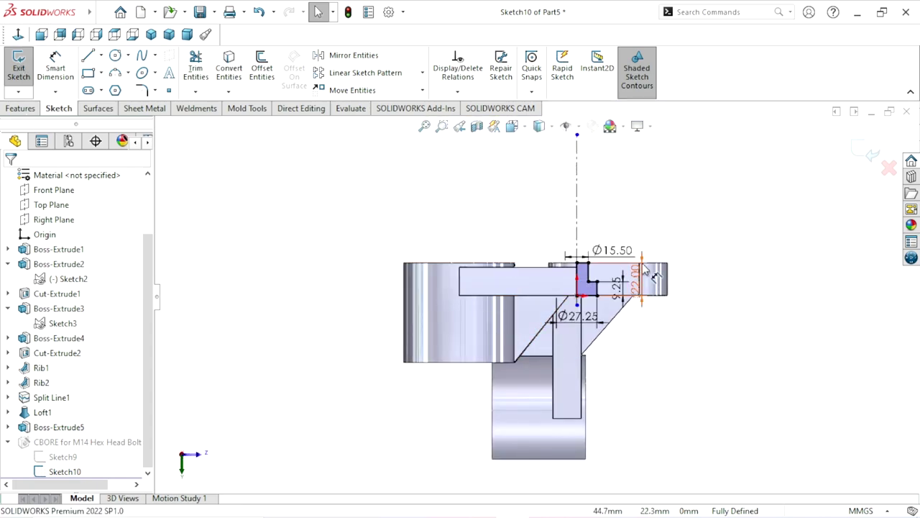
scroll(590, 331, "down", 2)
scroll(598, 332, "down", 2)
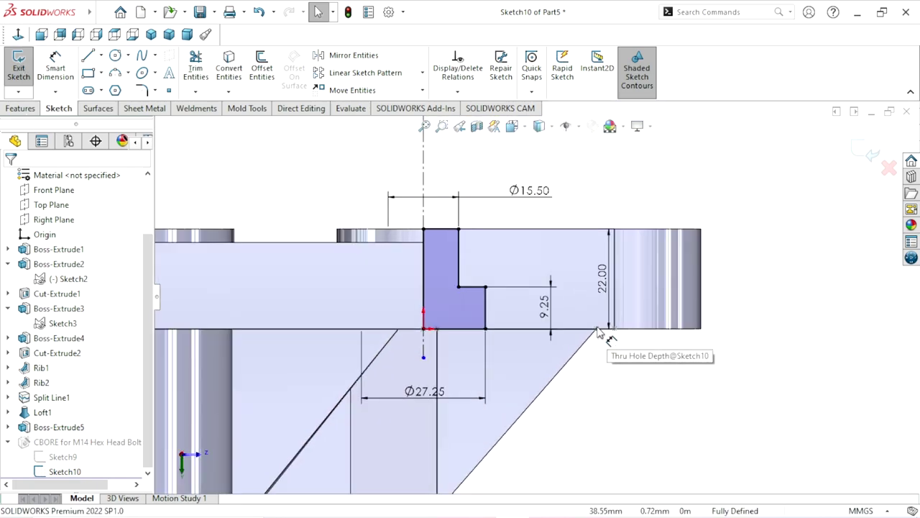
double_click(546, 304)
type("2")
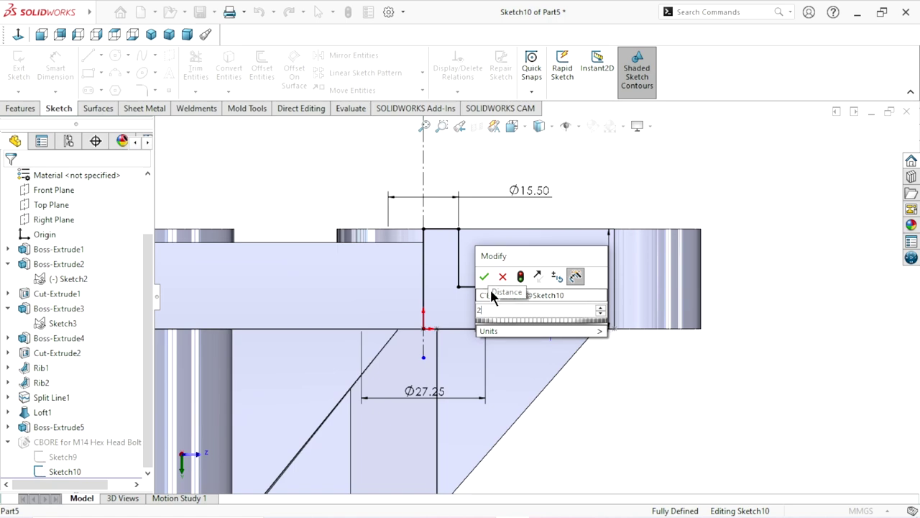
left_click(484, 276)
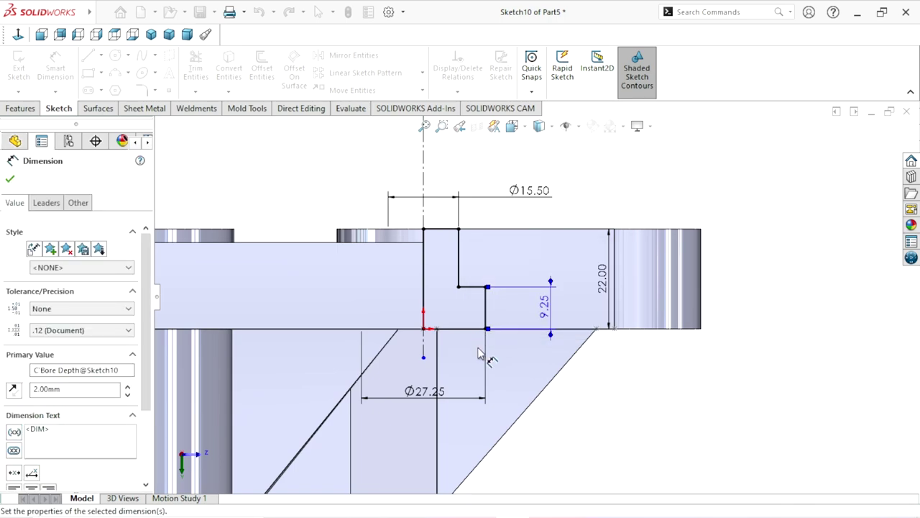
double_click(545, 187)
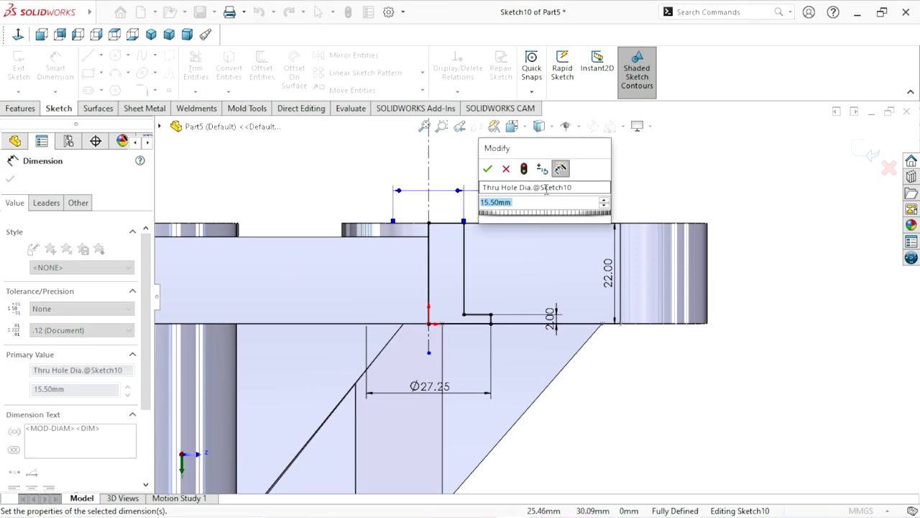
type("14")
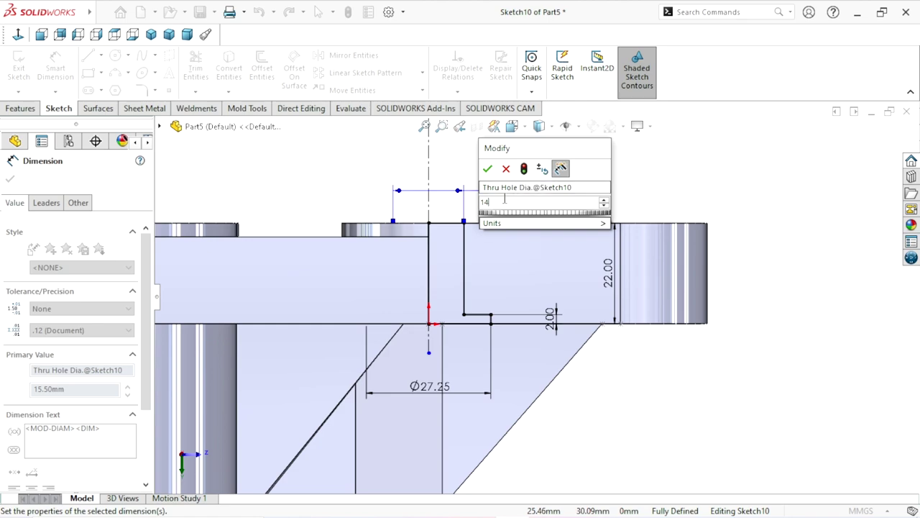
key("Return")
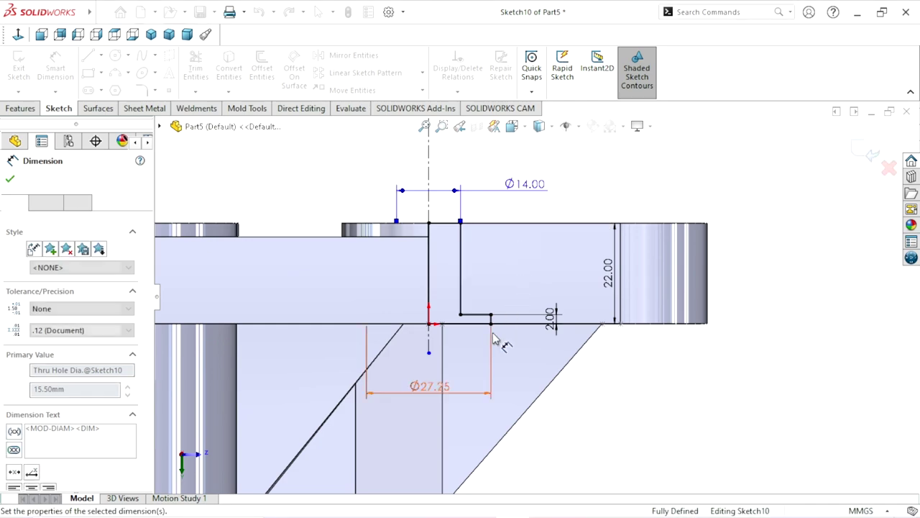
scroll(471, 362, "up", 1)
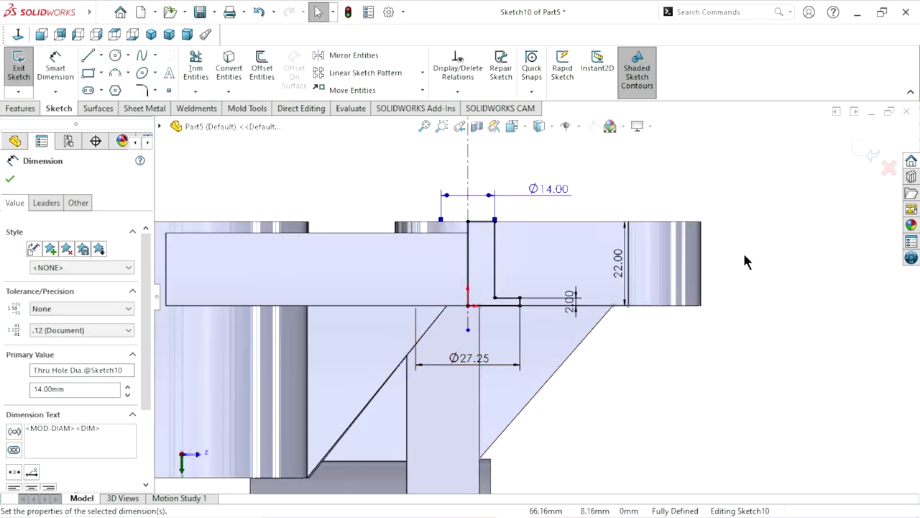
left_click(866, 148)
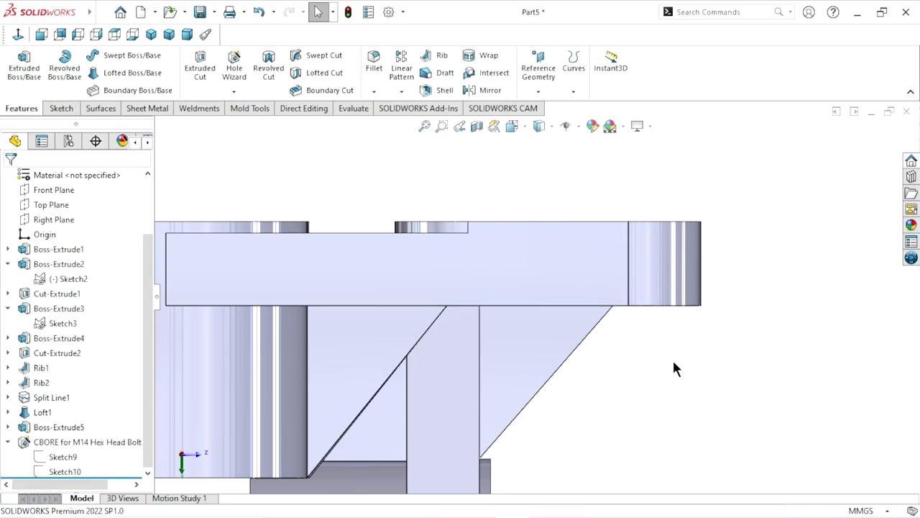
mouse_move(616, 411)
middle_mouse_down()
mouse_move(546, 401)
mouse_move(495, 281)
mouse_move(558, 277)
mouse_move(493, 427)
mouse_move(518, 396)
mouse_move(580, 399)
mouse_move(662, 259)
mouse_move(652, 242)
mouse_move(588, 372)
mouse_move(616, 404)
mouse_move(587, 386)
middle_mouse_up()
scroll(587, 386, "down", 2)
scroll(589, 353, "down", 2)
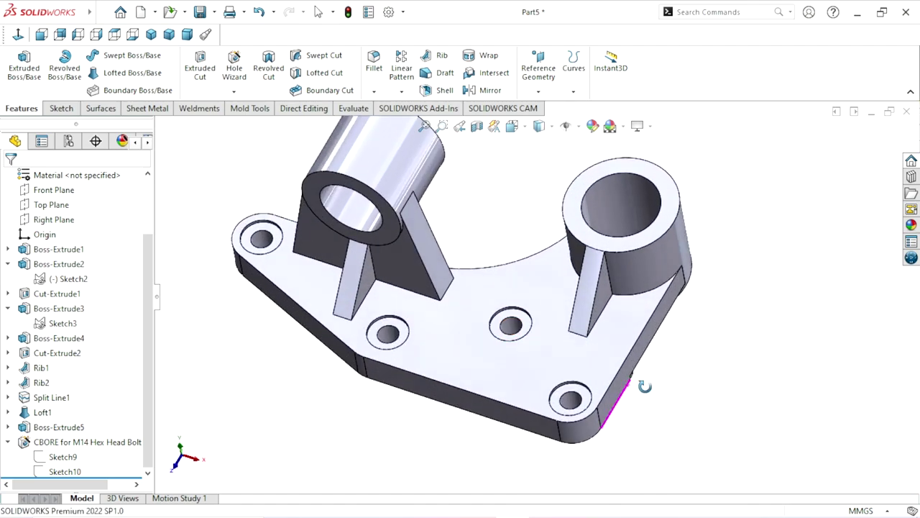
middle_click_drag(651, 399, 610, 378)
scroll(610, 379, "up", 2)
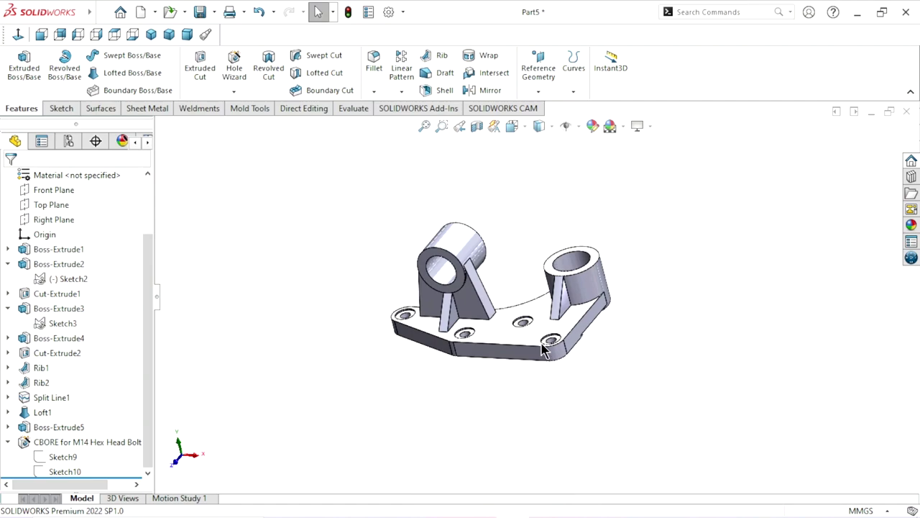
scroll(551, 359, "down", 2)
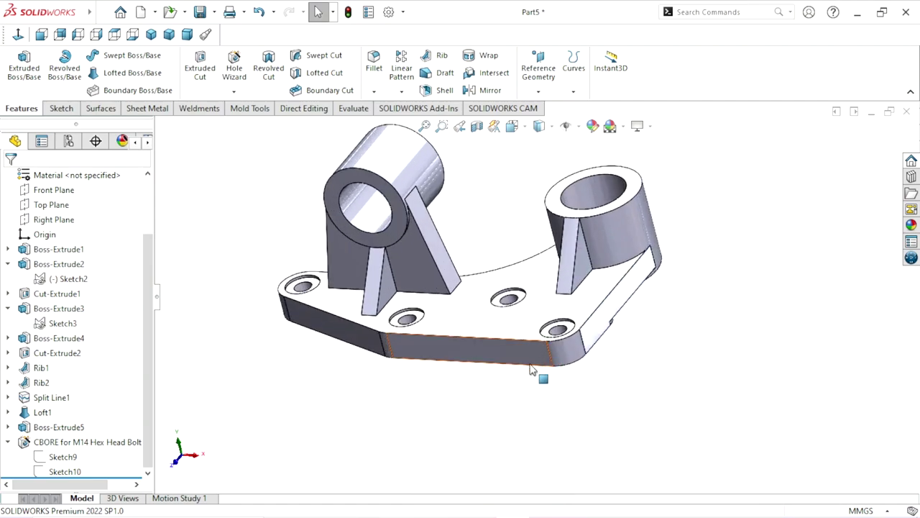
scroll(540, 402, "up", 2)
scroll(539, 263, "down", 2)
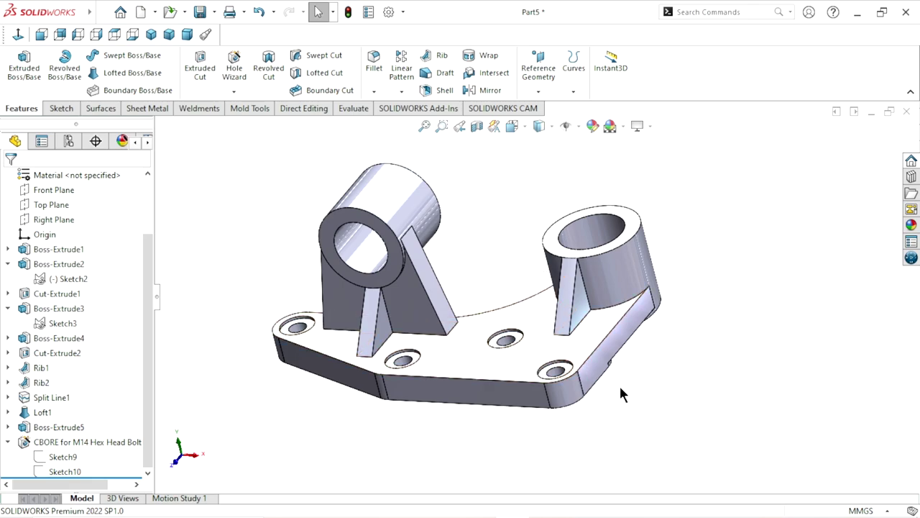
Select the base plate's bottom face and turn the view Normal To it
mouse_move(645, 407)
middle_mouse_down()
mouse_move(581, 370)
mouse_move(513, 421)
mouse_move(534, 251)
mouse_move(491, 412)
mouse_move(421, 345)
mouse_move(419, 460)
mouse_move(465, 370)
mouse_move(446, 442)
middle_mouse_up()
left_click(479, 388)
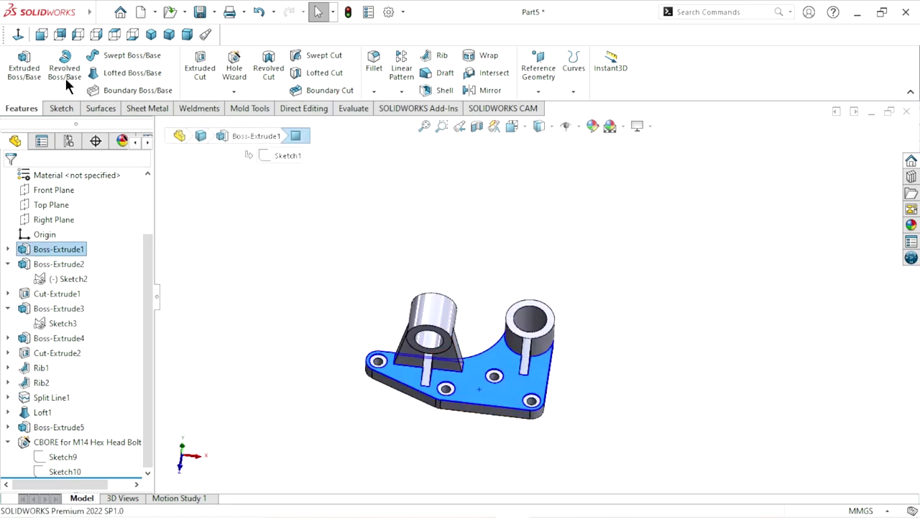
left_click(17, 37)
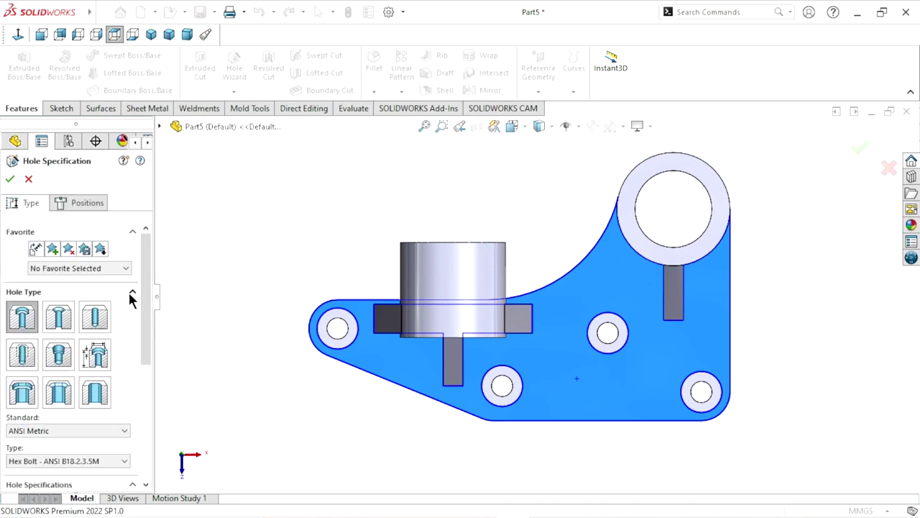
Specify a Ø10.0 ANSI Metric dowel hole with an Up To Next end condition
left_click(95, 316)
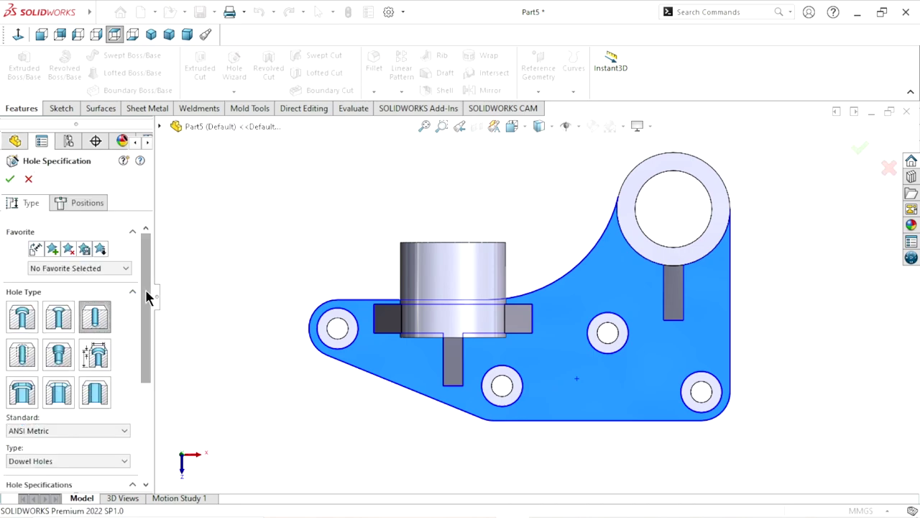
left_click_drag(145, 289, 149, 368)
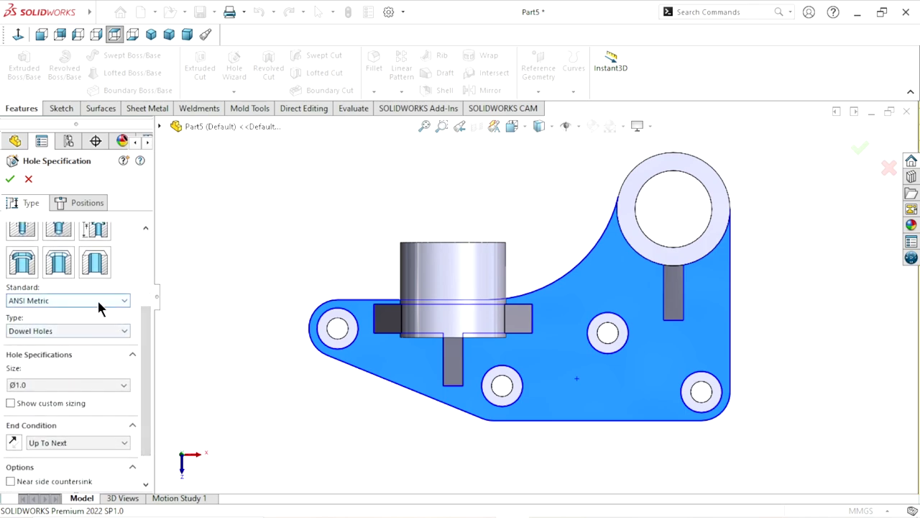
left_click(97, 301)
left_click(82, 312)
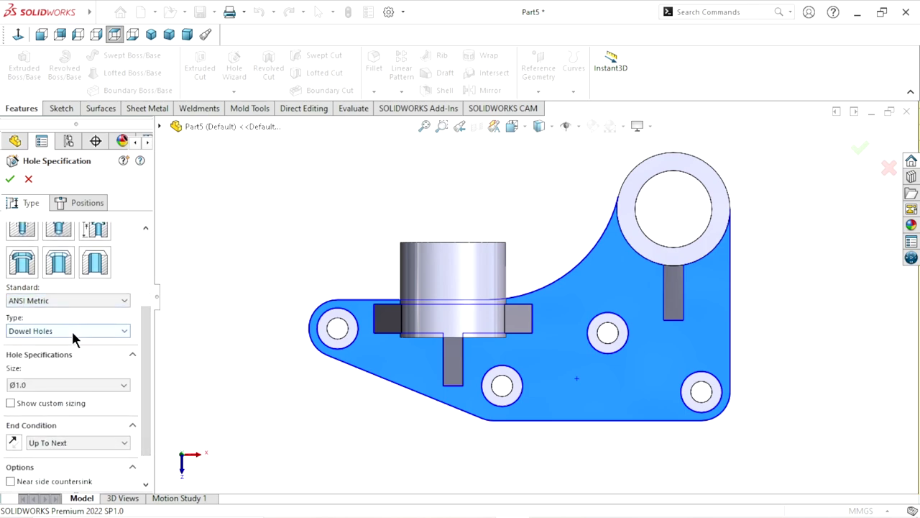
left_click(123, 385)
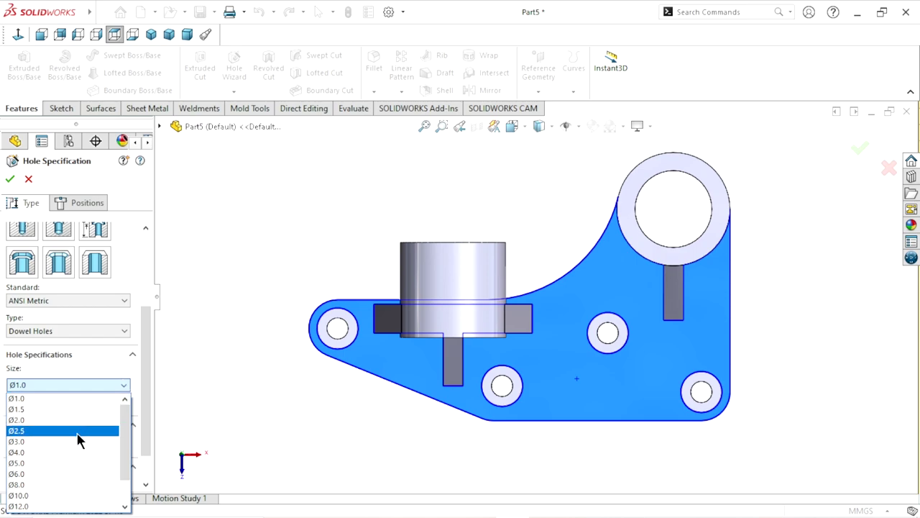
scroll(63, 444, "down", 1)
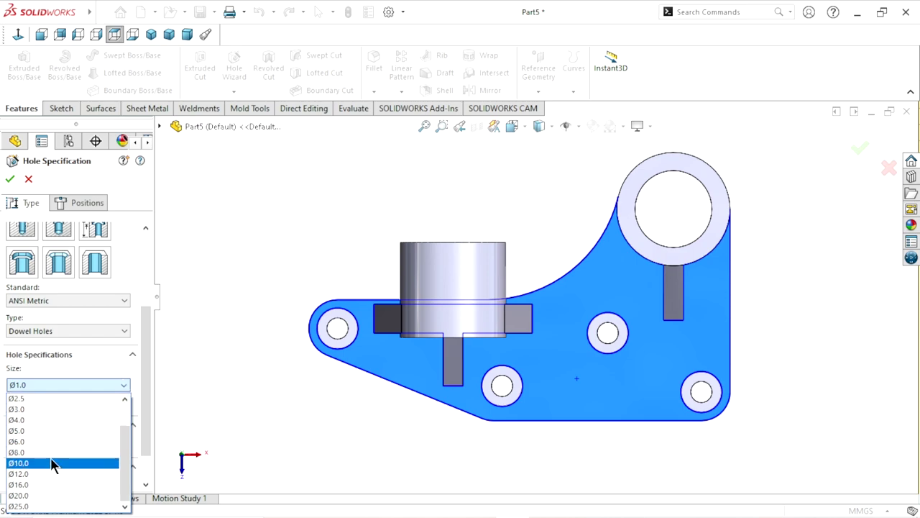
left_click(56, 463)
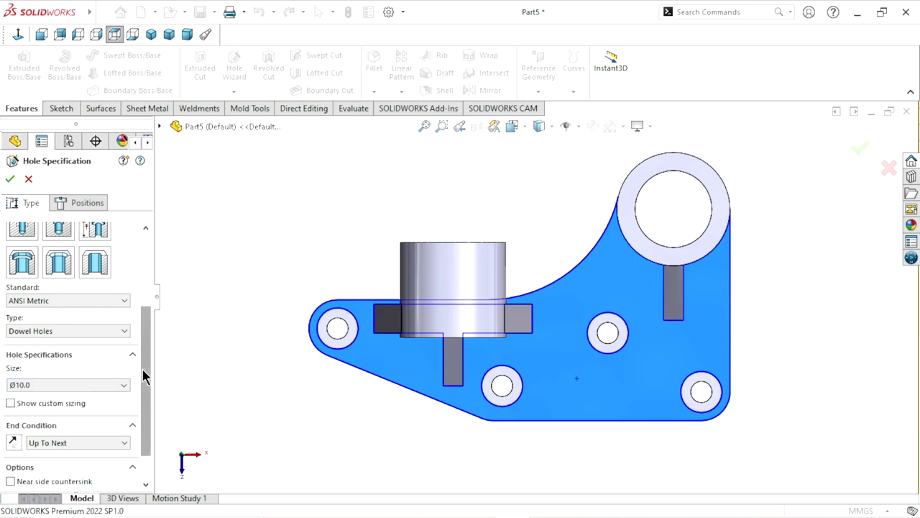
scroll(142, 374, "down", 1)
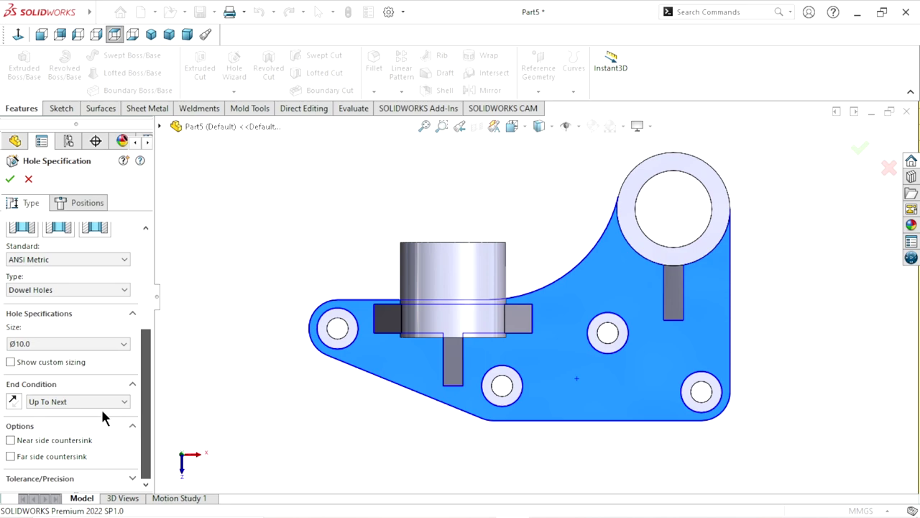
left_click(93, 198)
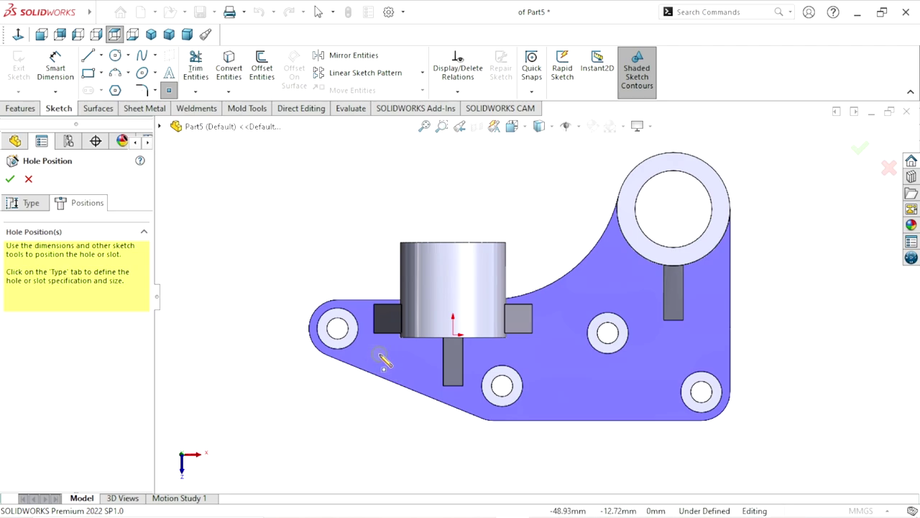
Place two dowel hole centre points on the plate, one near each end bolt hole
left_click(380, 354)
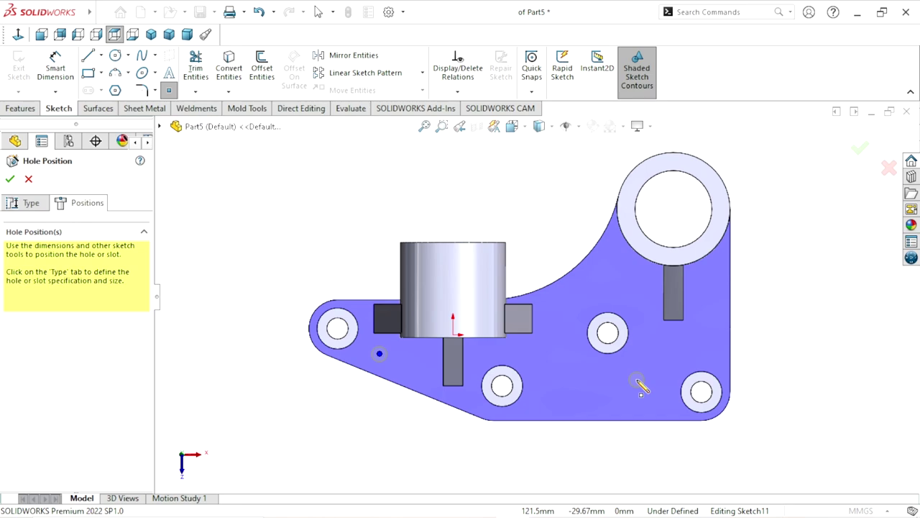
left_click(637, 380)
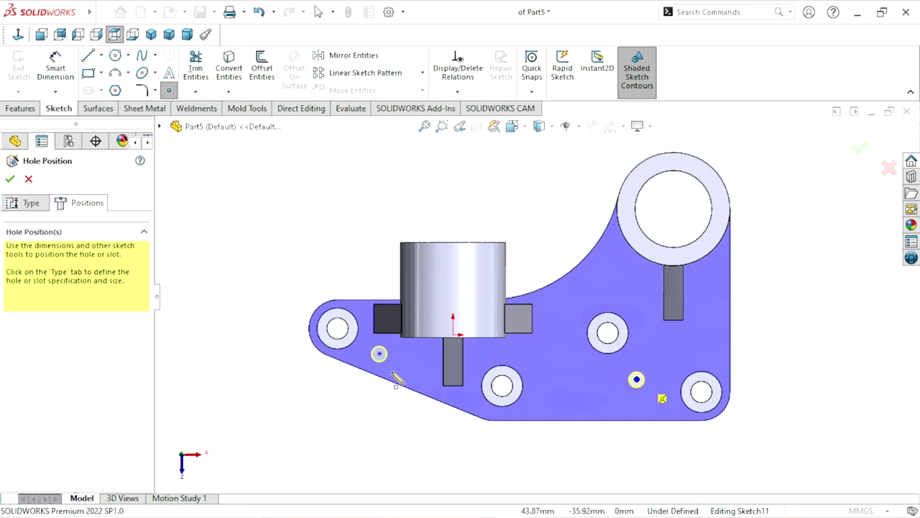
right_click(248, 255)
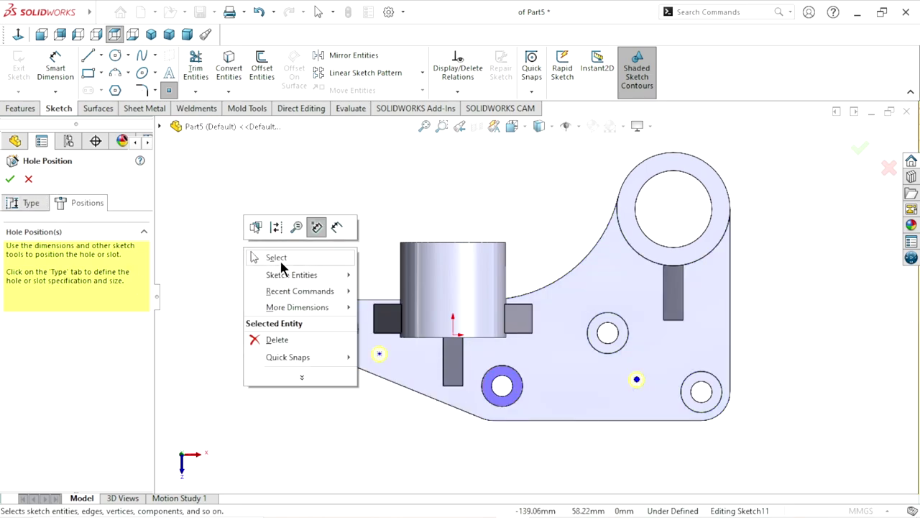
left_click(281, 265)
scroll(501, 360, "down", 2)
scroll(501, 360, "down", 2)
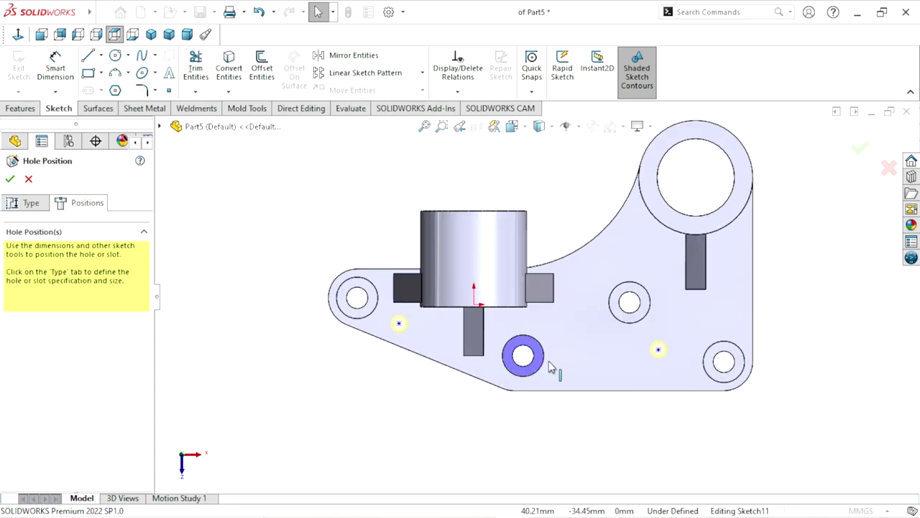
scroll(494, 395, "up", 1)
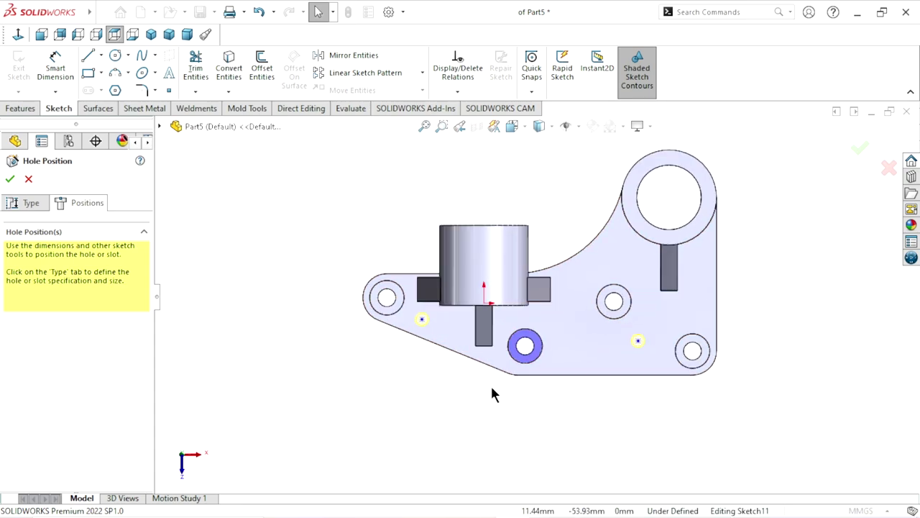
scroll(501, 336, "down", 2)
left_click(54, 67)
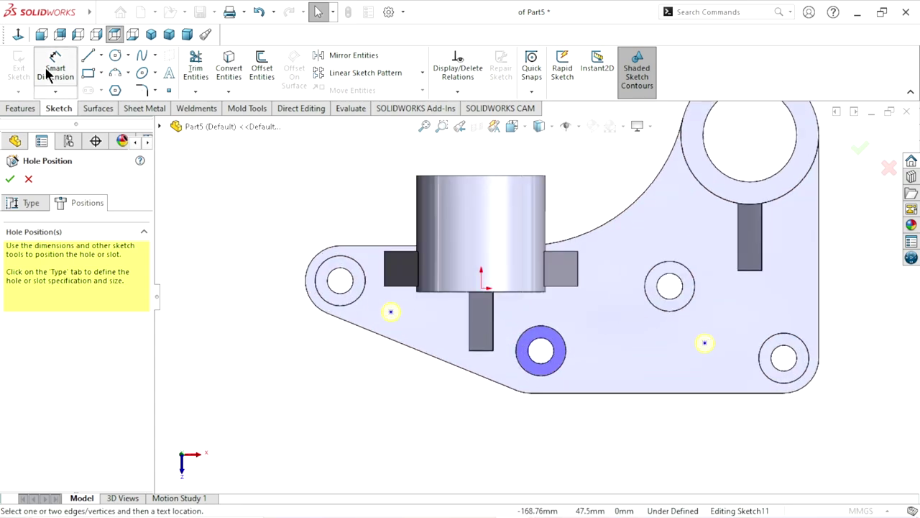
Dimension the left dowel point 25 mm horizontally from the left bolt hole centre
left_click(329, 291)
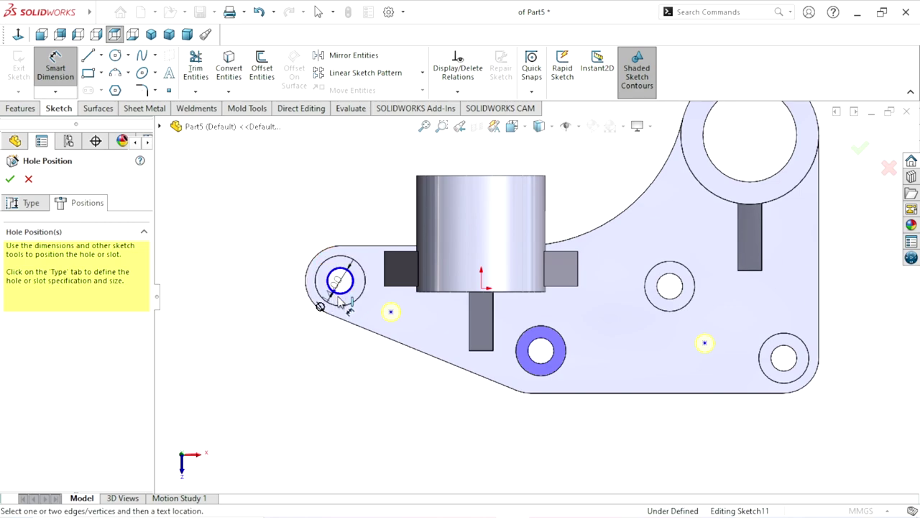
left_click(392, 311)
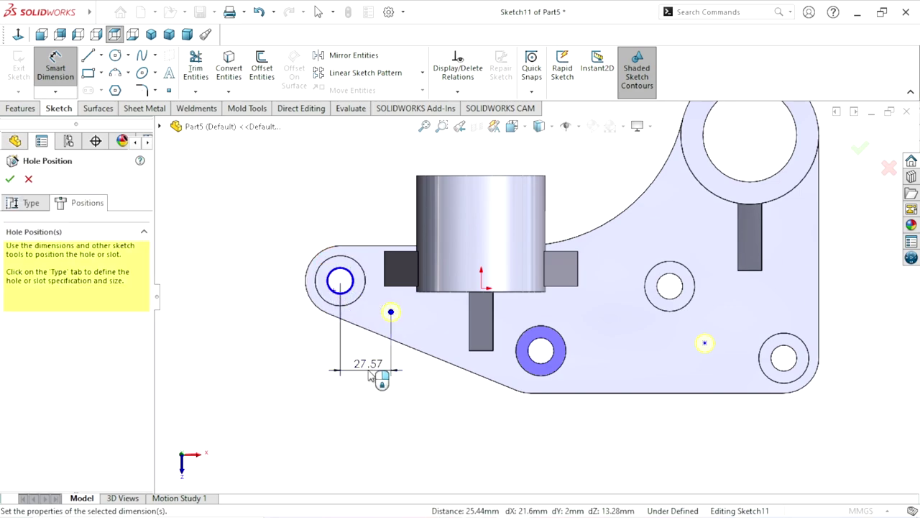
left_click(369, 376)
type("25")
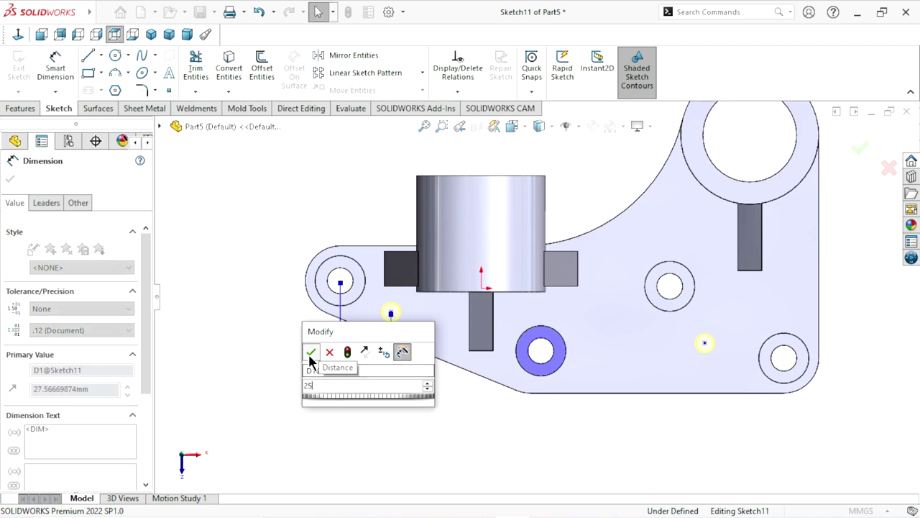
left_click(311, 351)
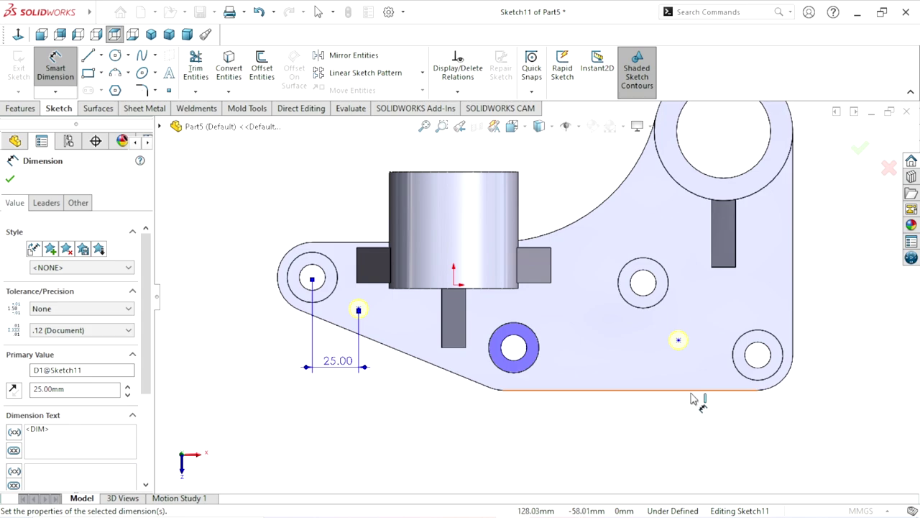
Dimension the right dowel point 25 mm horizontally from the right bolt hole, changing 19.00 to 25
left_click(649, 296)
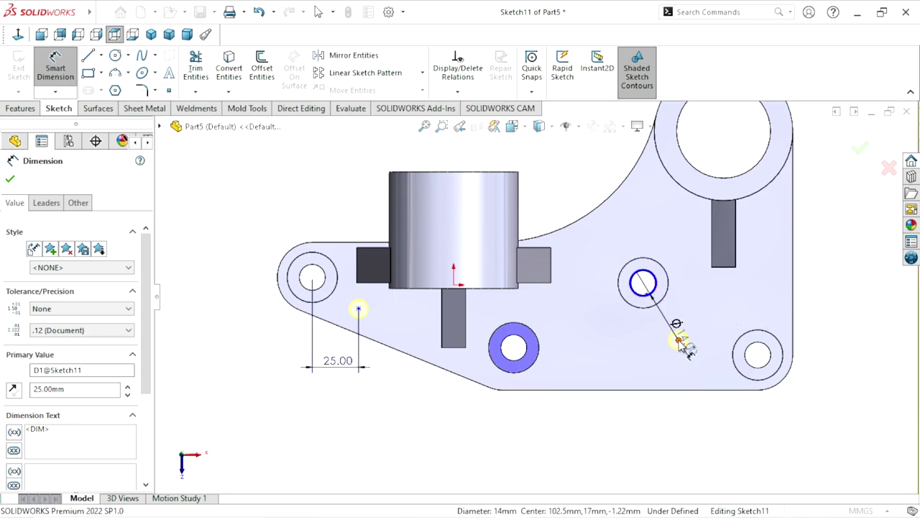
left_click(678, 339)
left_click(665, 426)
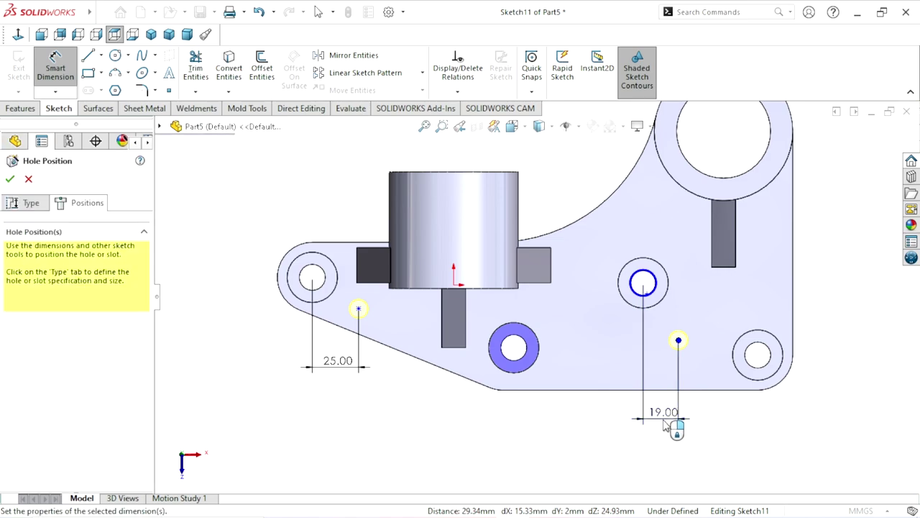
double_click(662, 416)
type("25")
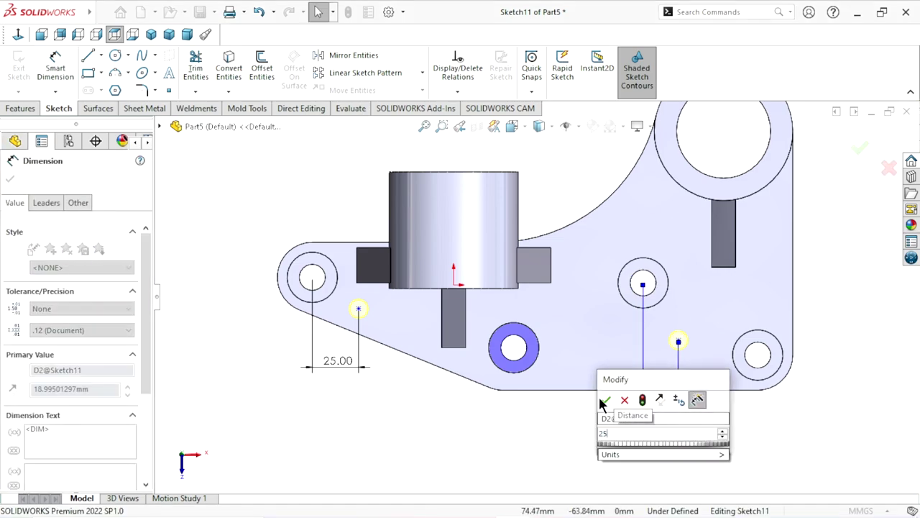
left_click(605, 401)
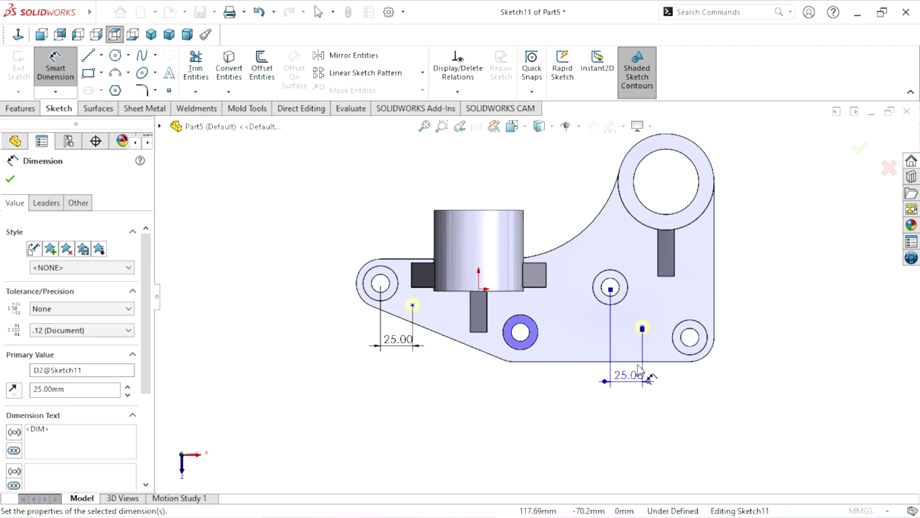
scroll(627, 292, "down", 1)
scroll(608, 328, "down", 1)
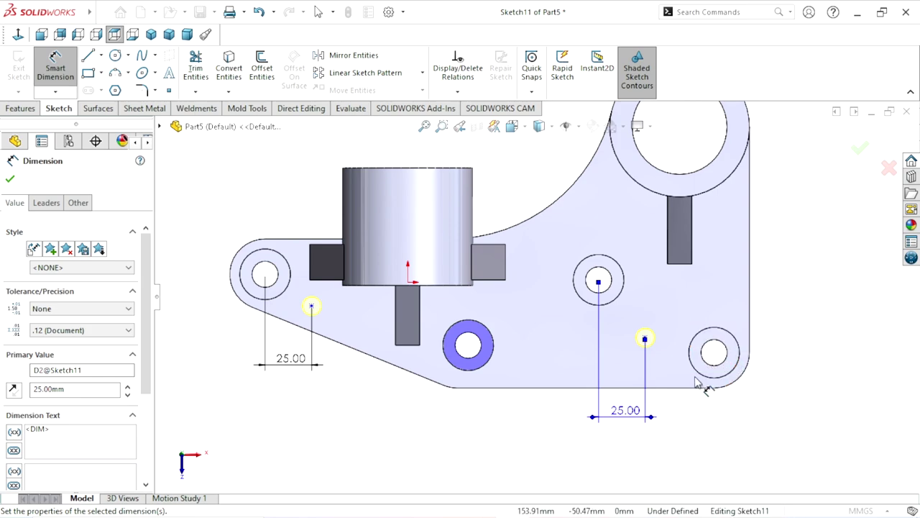
Dimension the first dowel point 13 mm vertically from the left bolt hole centre
left_click(278, 276)
left_click(311, 306)
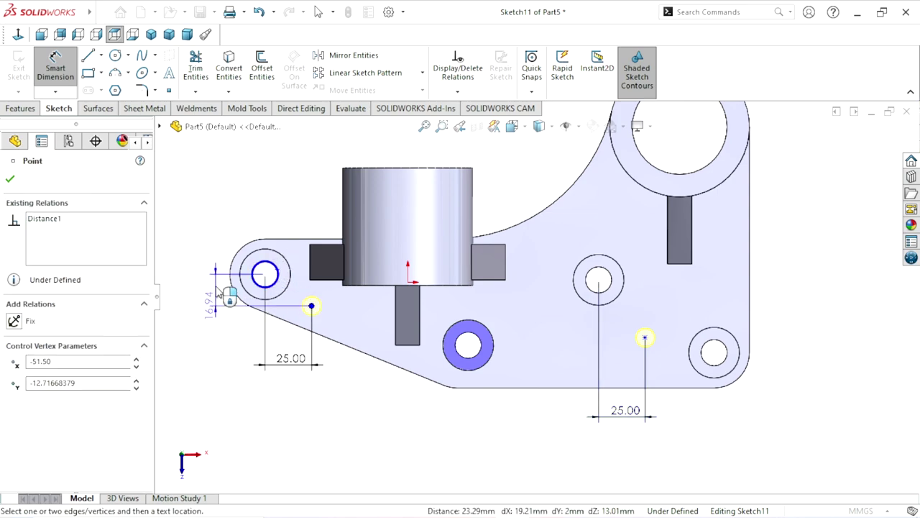
left_click(220, 288)
type("1")
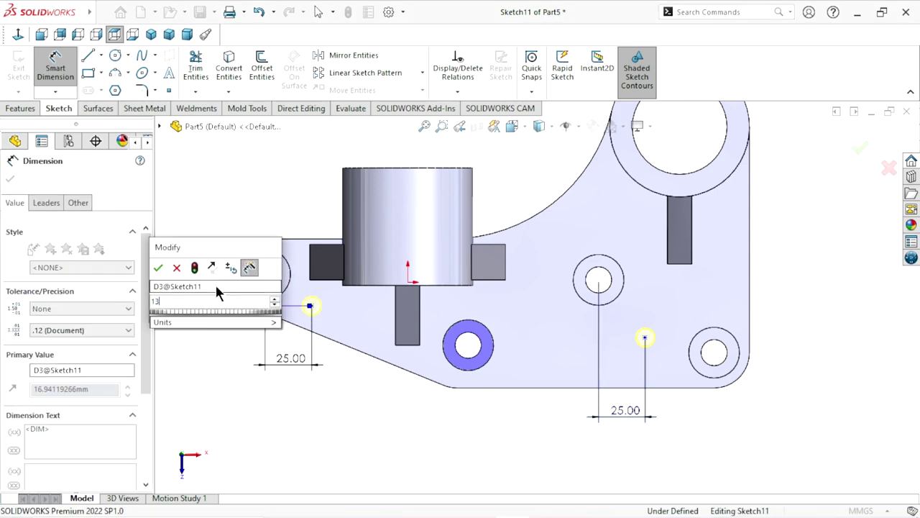
type("3")
left_click(159, 267)
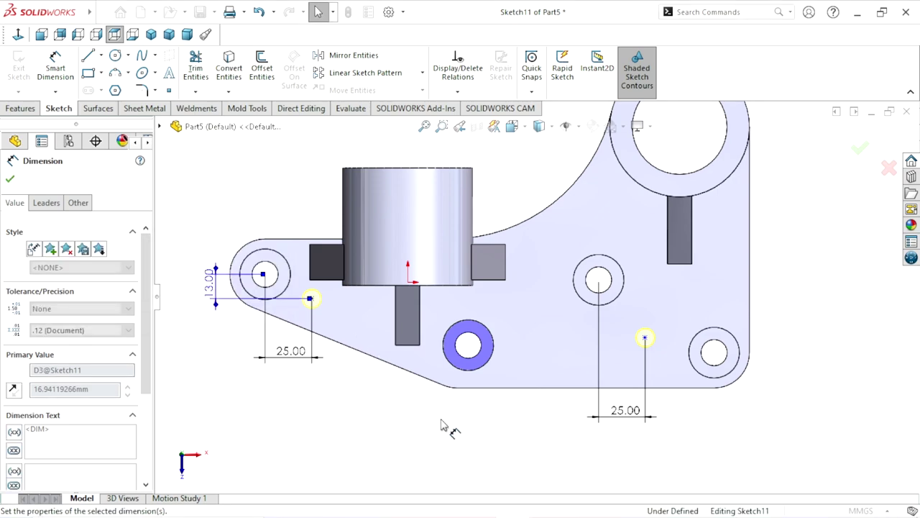
scroll(534, 300, "up", 2)
scroll(708, 338, "down", 1)
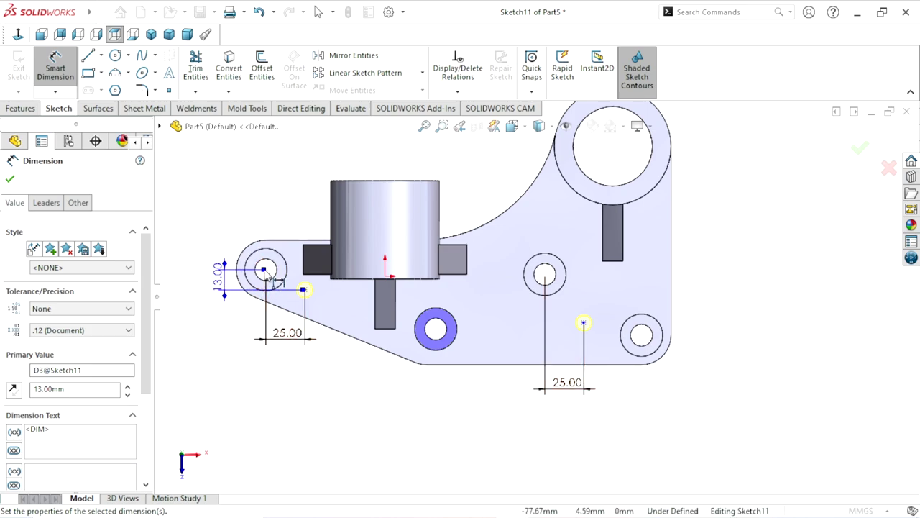
scroll(241, 276, "down", 3)
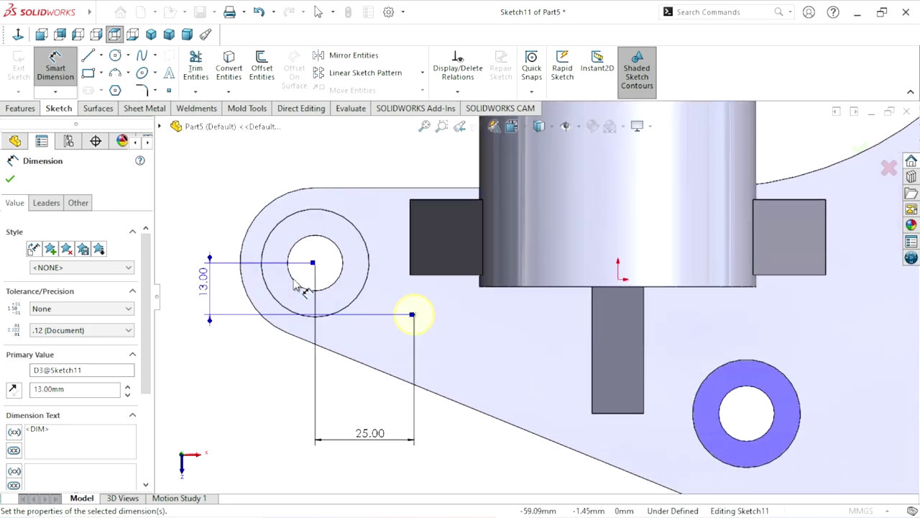
Add a 38 mm vertical spacing between the left hole and the lower dowel point
left_click(341, 280)
scroll(462, 371, "up", 4)
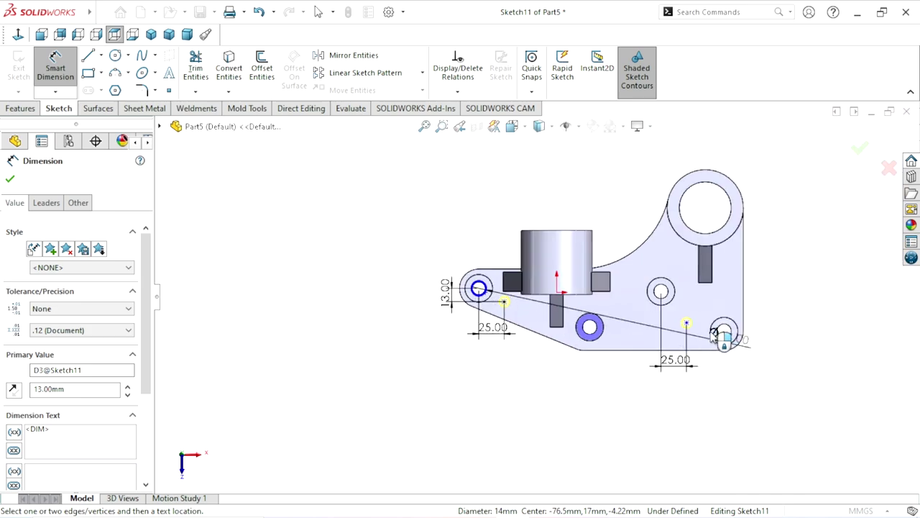
left_click(687, 323)
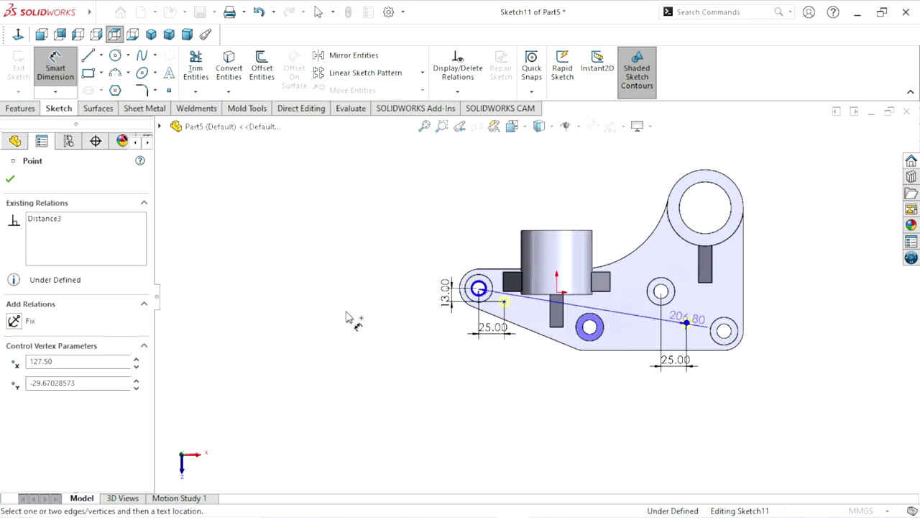
left_click(386, 305)
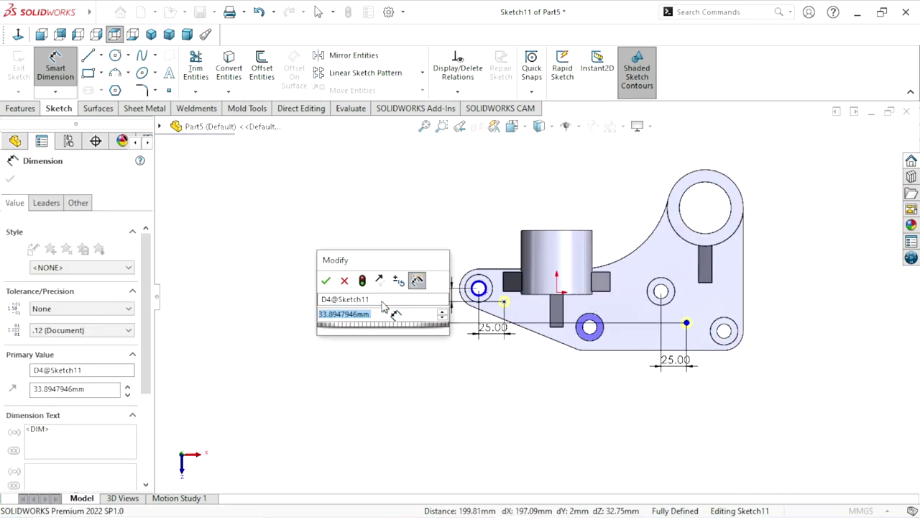
type("38")
left_click(326, 281)
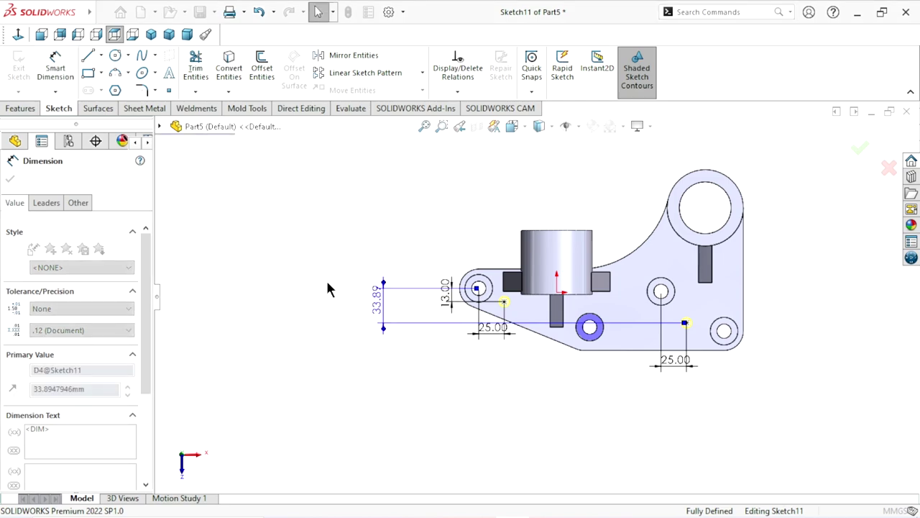
Drag the two 25.00 dimensions and the 13.00 dimension clear of the part
scroll(644, 304, "down", 2)
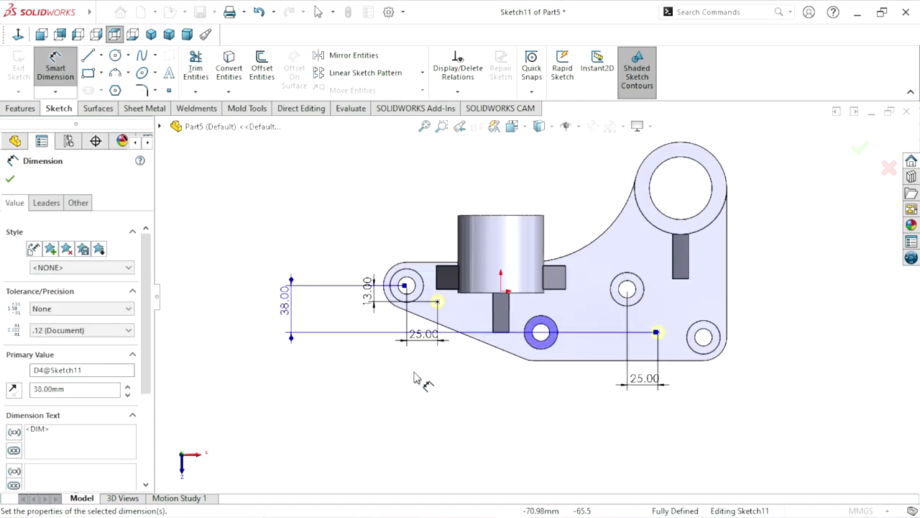
left_click_drag(432, 344, 423, 368)
left_click_drag(368, 291, 353, 245)
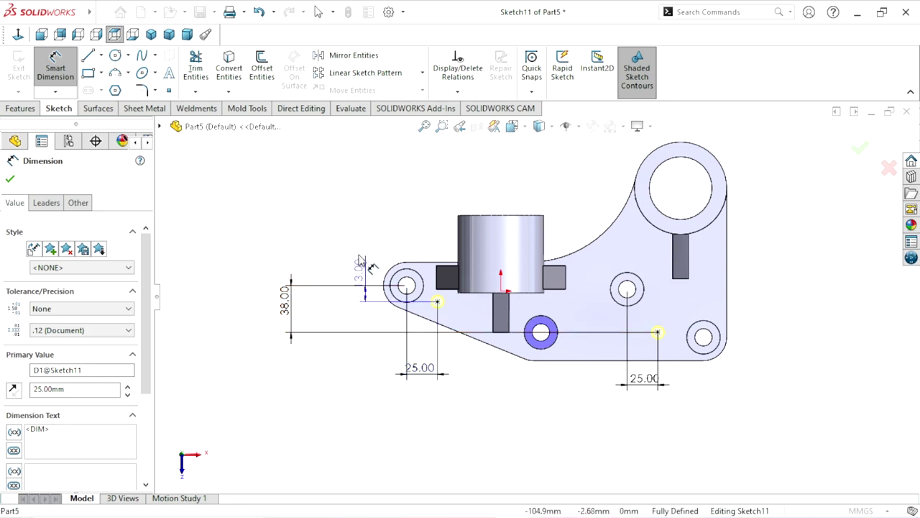
left_click_drag(644, 378, 604, 414)
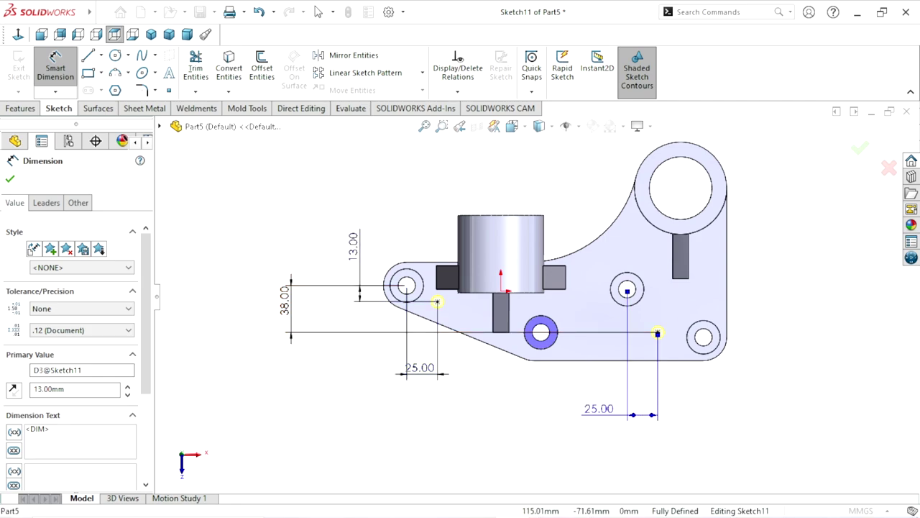
Confirm the hole positions to create the dowel holes, then view the part isometrically
left_click(10, 179)
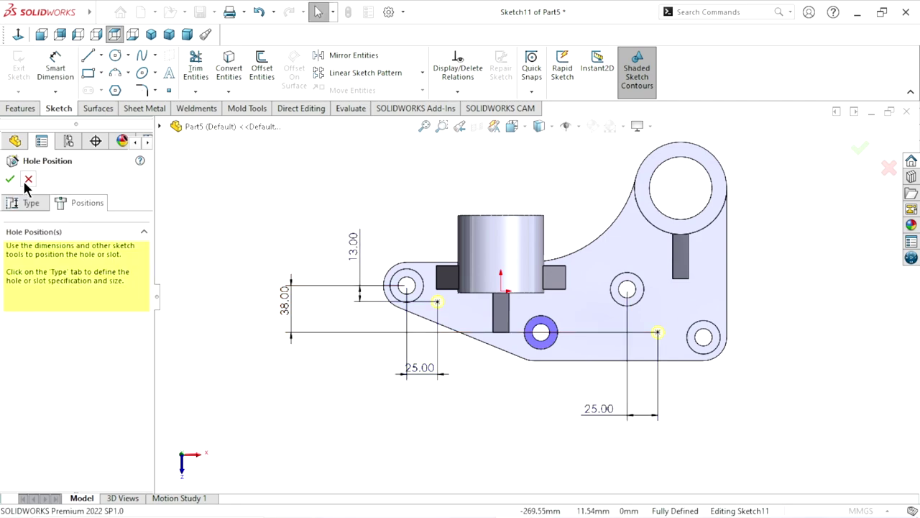
left_click(10, 180)
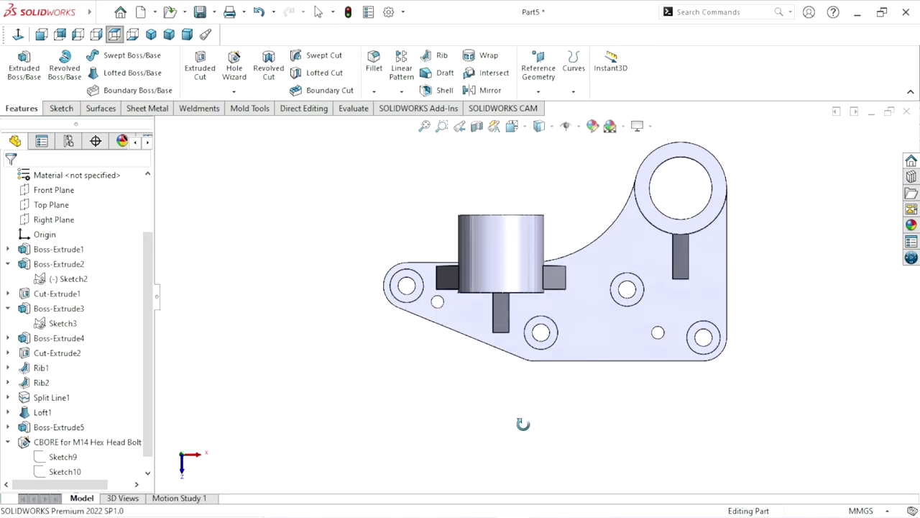
mouse_move(501, 223)
middle_mouse_down()
mouse_move(592, 339)
mouse_move(544, 206)
mouse_move(571, 324)
mouse_move(559, 444)
mouse_move(574, 268)
mouse_move(510, 297)
middle_mouse_up()
scroll(583, 288, "up", 2)
scroll(575, 338, "up", 1)
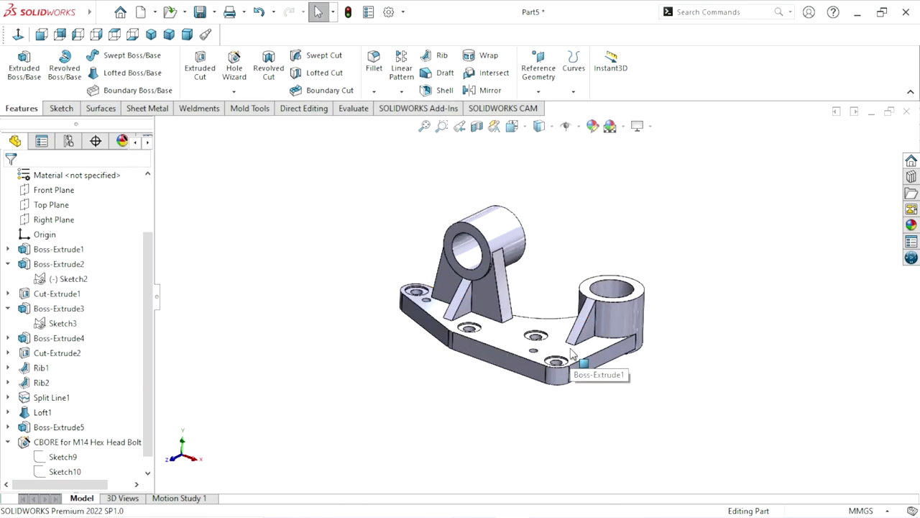
scroll(572, 352, "down", 1)
scroll(574, 356, "down", 1)
scroll(564, 309, "down", 1)
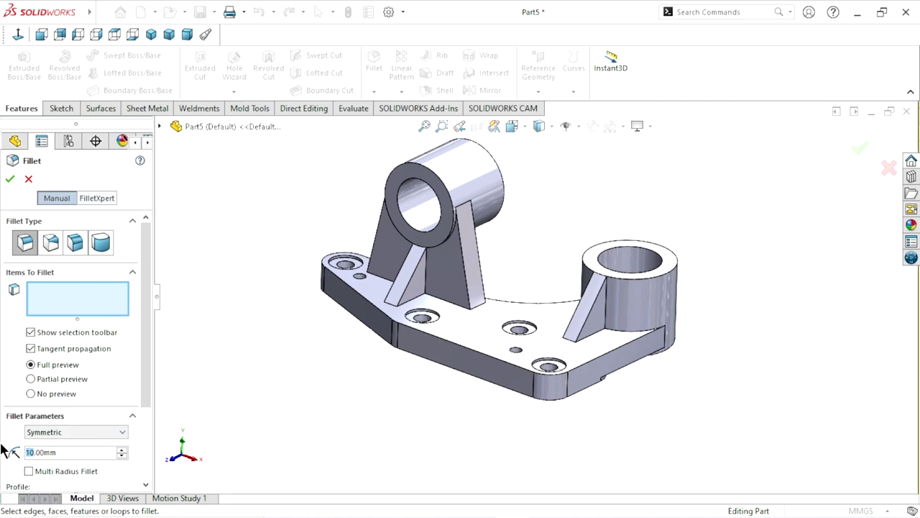
Set the fillet radius to 2 mm and add the base plate's outer top edge chain
type("2")
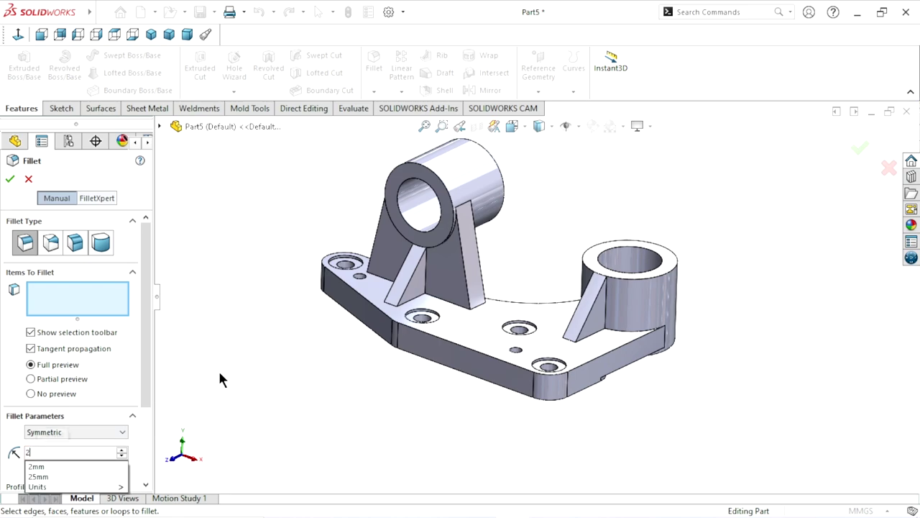
key("Return")
scroll(453, 331, "down", 2)
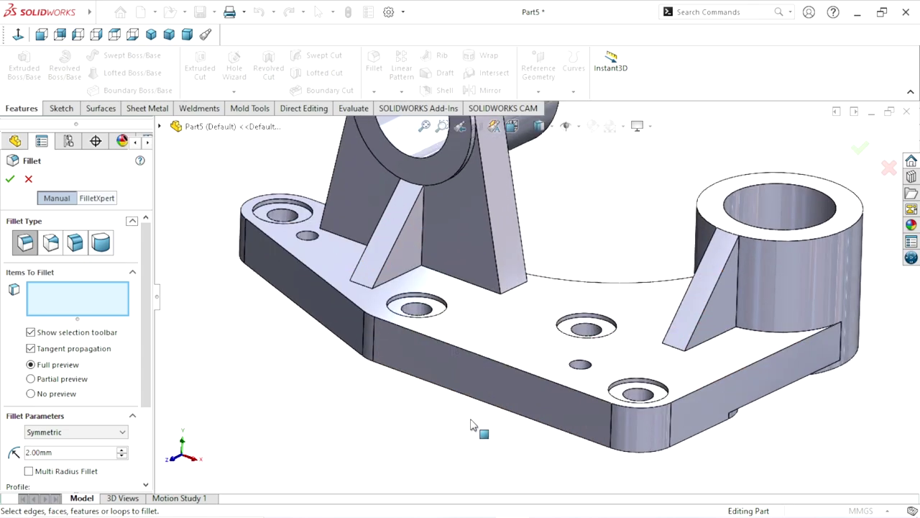
left_click(482, 355)
scroll(447, 424, "up", 2)
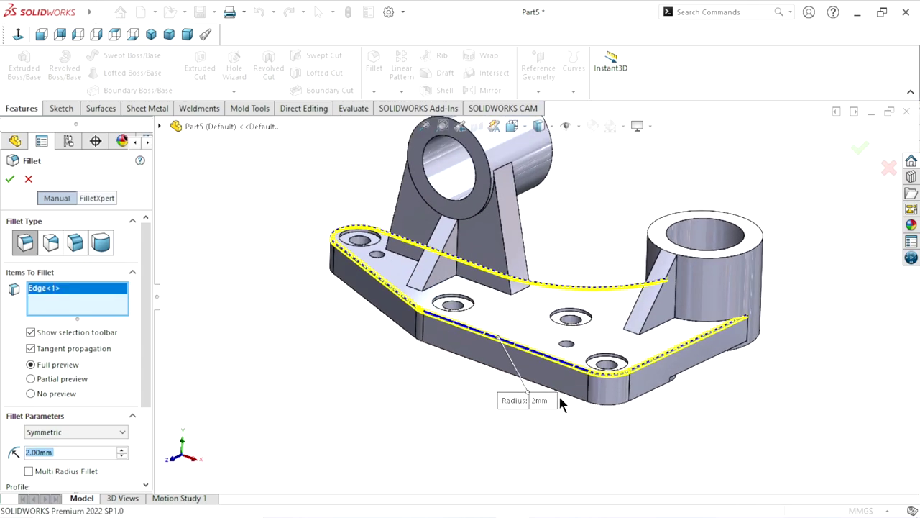
scroll(604, 378, "down", 1)
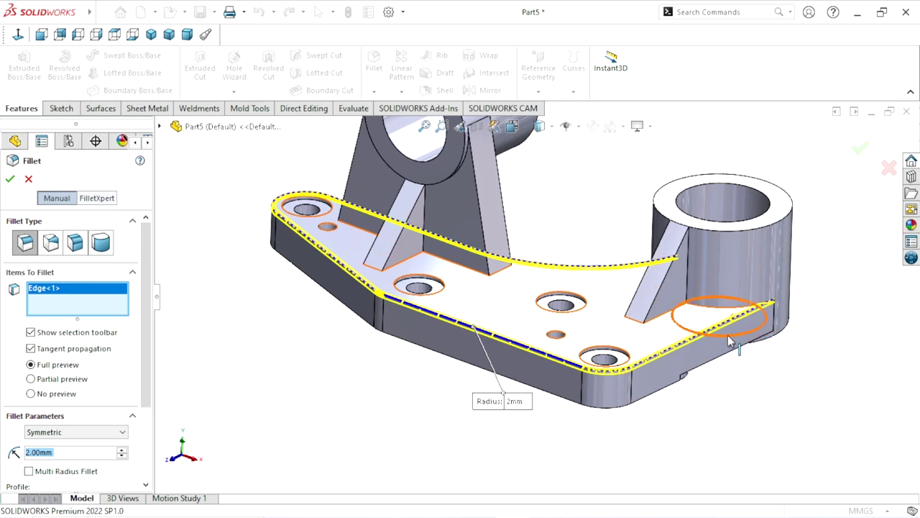
scroll(730, 342, "down", 2)
scroll(688, 336, "down", 1)
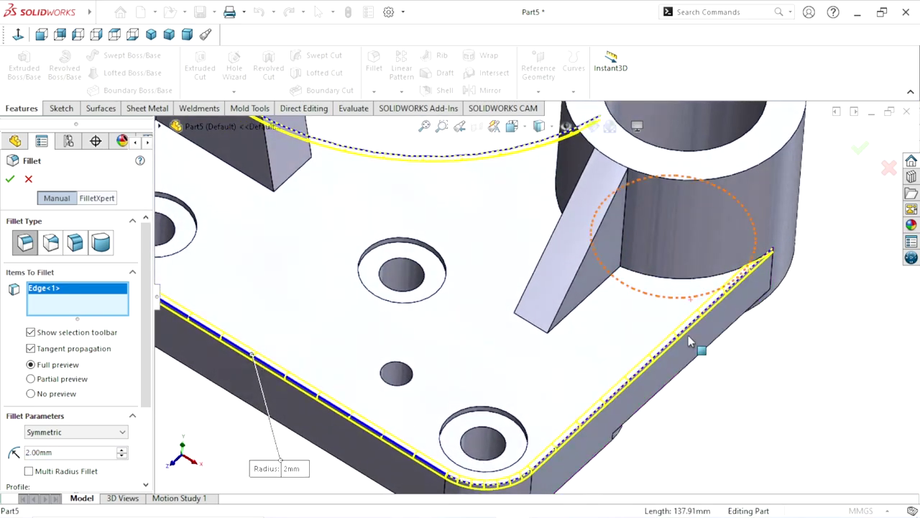
Add the cylinder-base curved edges and both ribs' diagonal, bottom, vertical and top edges
left_click(650, 277)
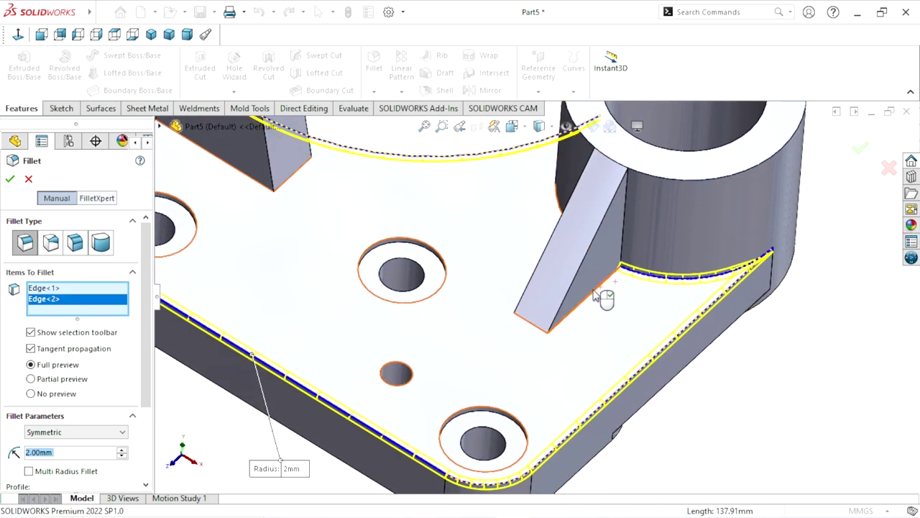
left_click(596, 295)
left_click(533, 328)
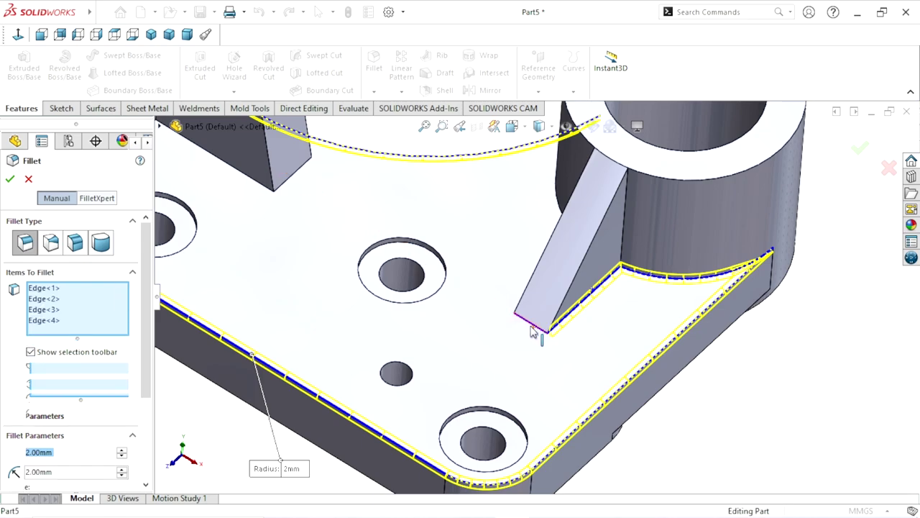
mouse_move(455, 283)
middle_mouse_down()
mouse_move(494, 324)
mouse_move(501, 222)
middle_mouse_up()
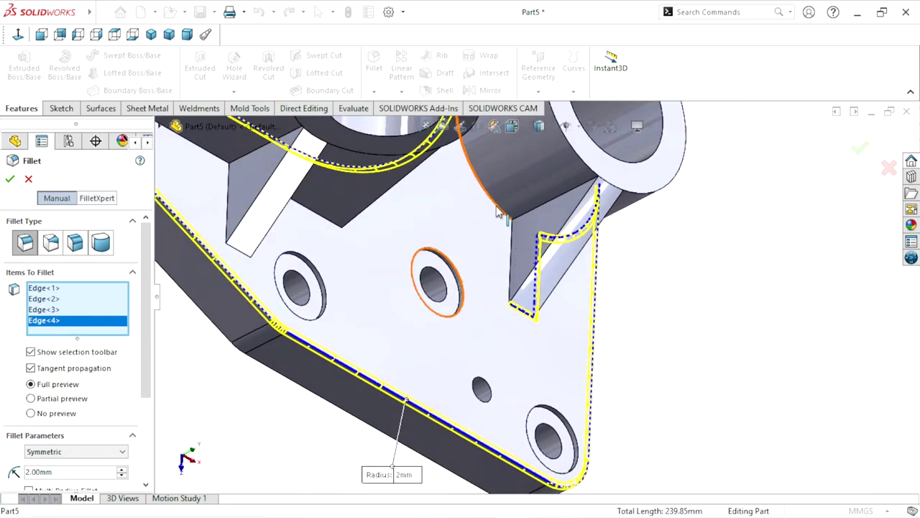
left_click(496, 212)
left_click(510, 238)
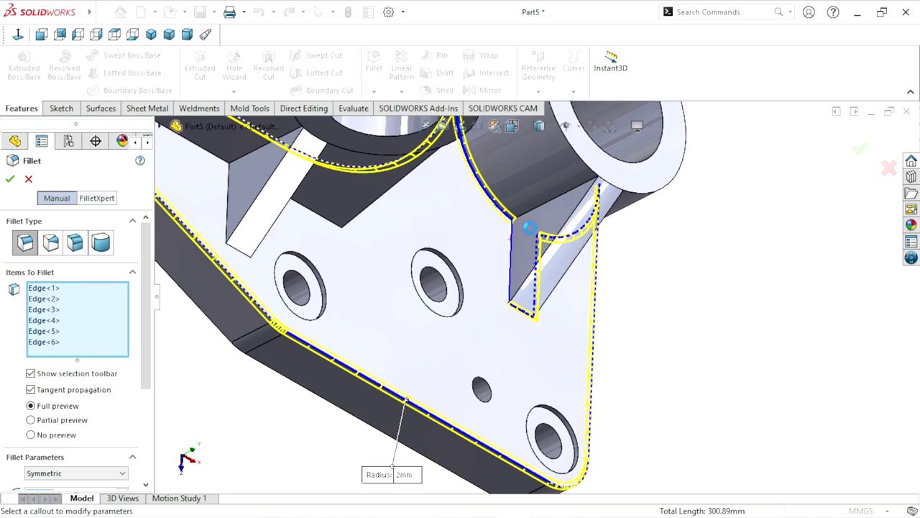
left_click(541, 205)
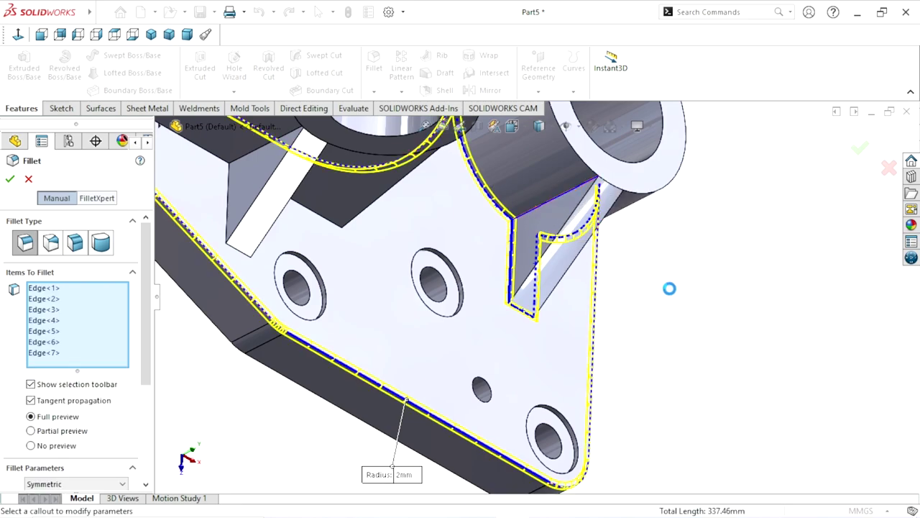
Add the split line edge where the cylinder meets the base
mouse_move(698, 318)
middle_mouse_down()
mouse_move(643, 254)
mouse_move(494, 253)
middle_mouse_up()
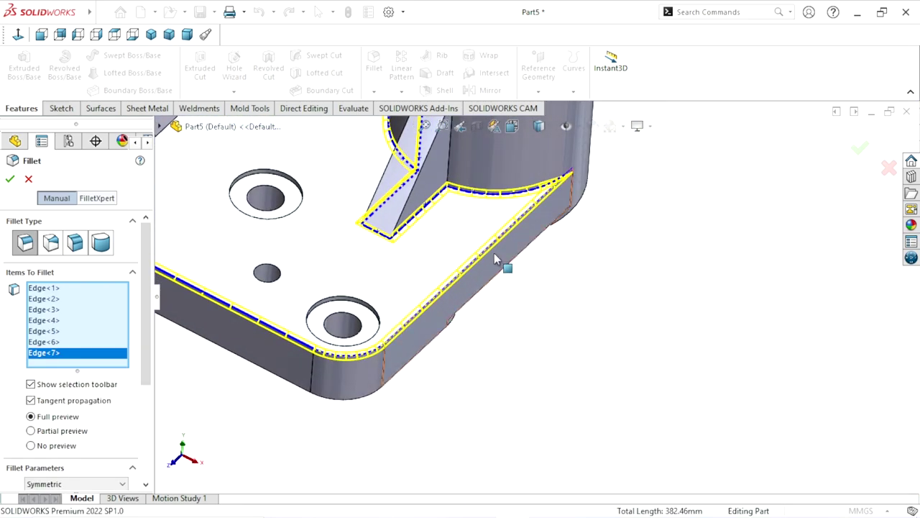
scroll(494, 253, "up", 3)
scroll(509, 212, "down", 4)
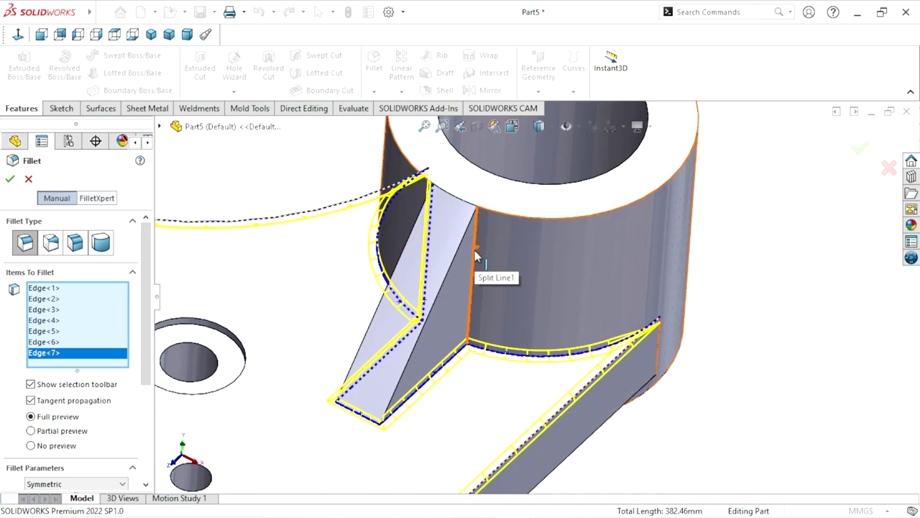
left_click(474, 250)
scroll(530, 348, "up", 3)
Add the two rib base edges and the vertical rib edge to the 2 mm fillet
scroll(530, 347, "up", 2)
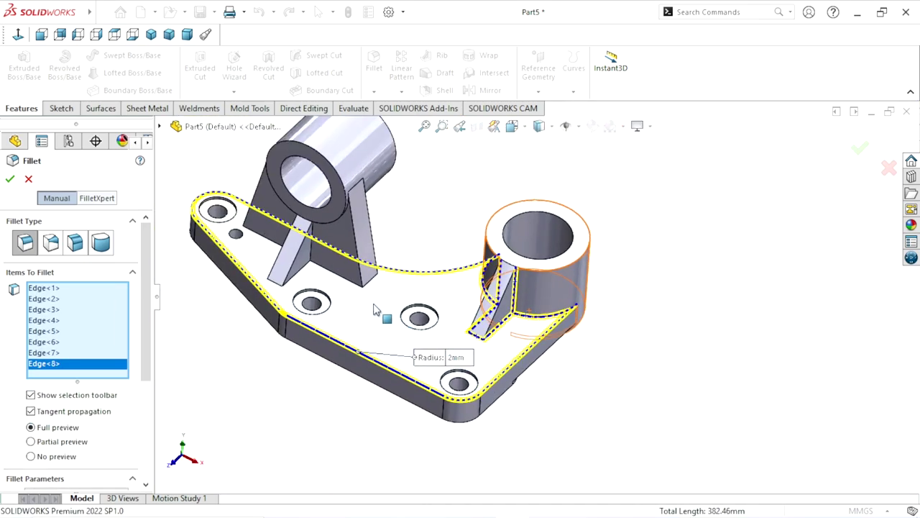
scroll(374, 309, "down", 1)
scroll(353, 285, "down", 3)
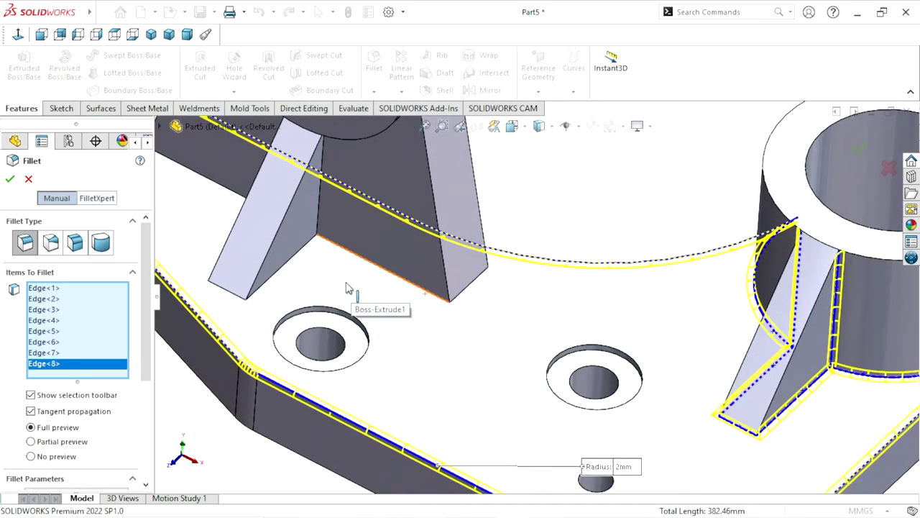
left_click(338, 245)
left_click(298, 256)
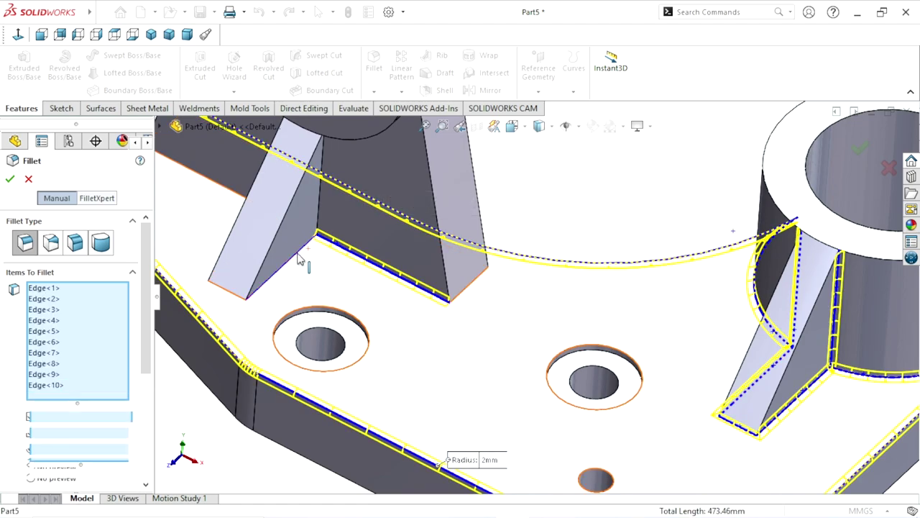
left_click(321, 210)
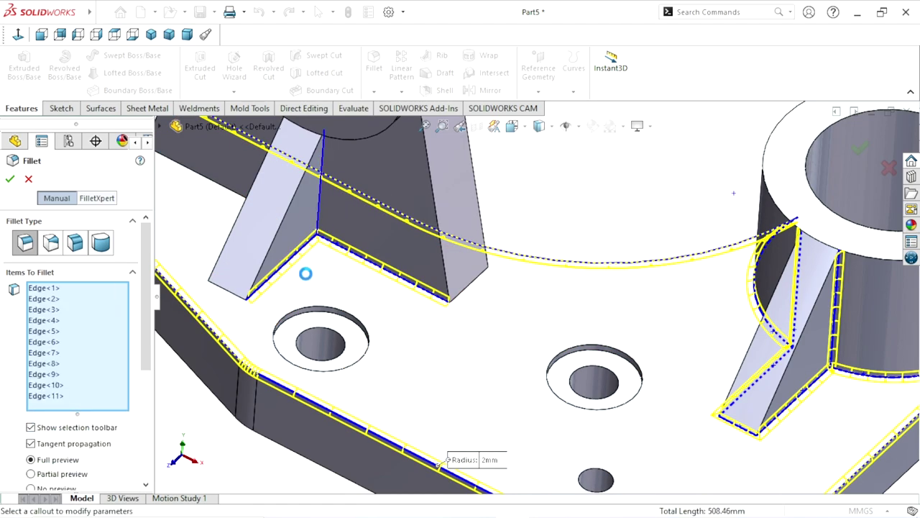
scroll(306, 274, "up", 5)
mouse_move(305, 273)
middle_mouse_down()
mouse_move(261, 247)
mouse_move(335, 302)
middle_mouse_up()
scroll(415, 257, "down", 5)
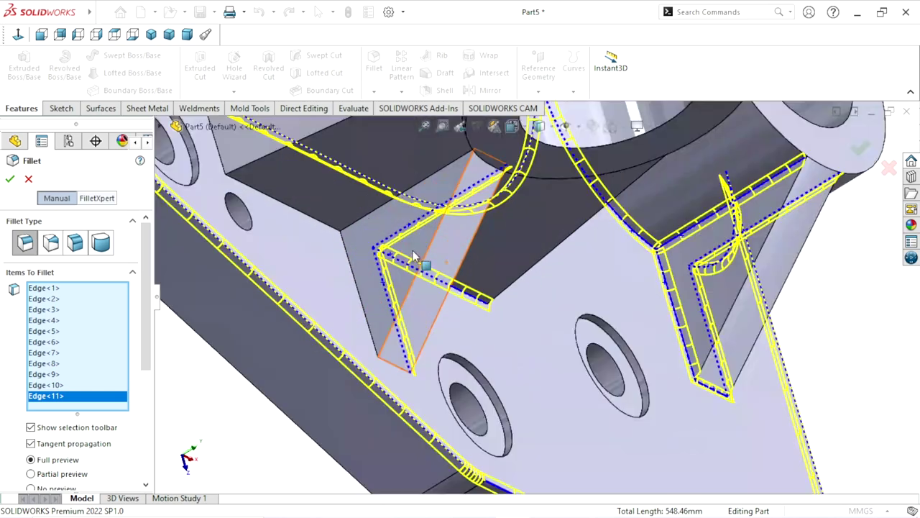
scroll(378, 272, "down", 2)
Add the rib top, further plate edges and the fin's bottom edge, reaching sixteen edges
left_click(348, 211)
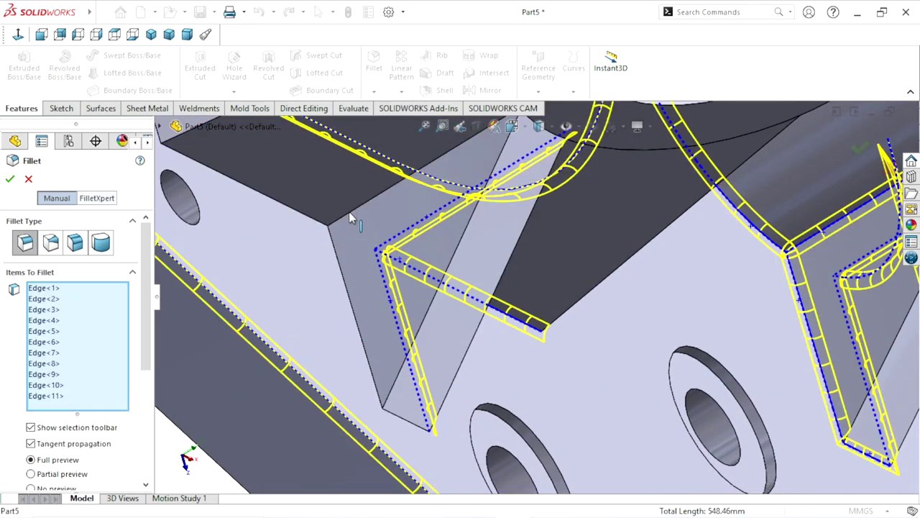
left_click(340, 259)
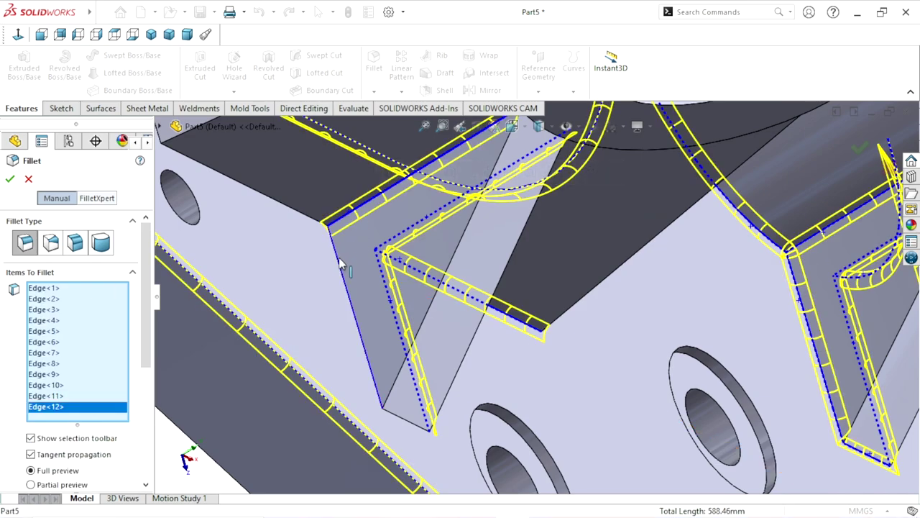
scroll(379, 335, "up", 3)
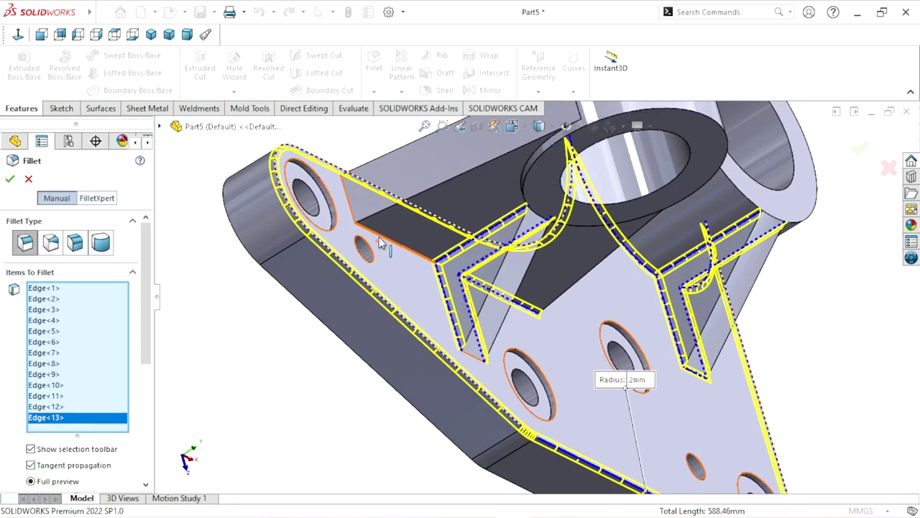
left_click(363, 226)
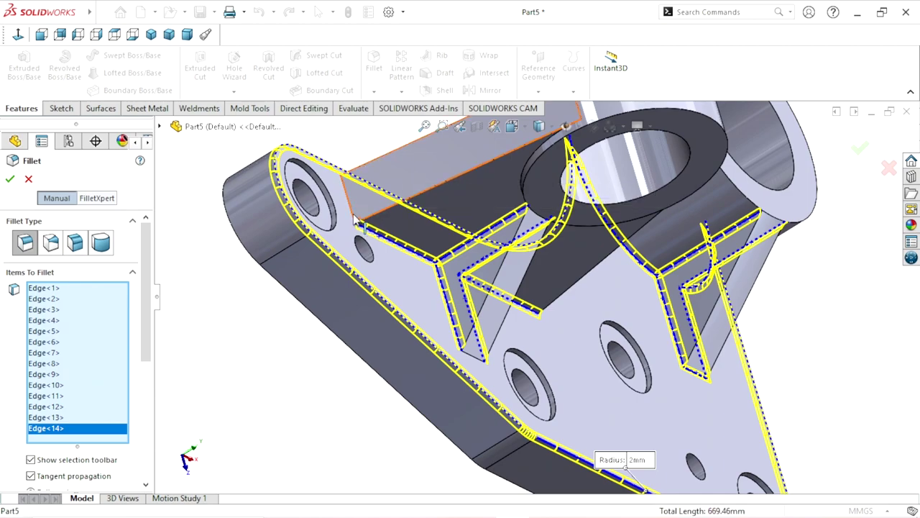
left_click(360, 215)
scroll(401, 306, "down", 3)
middle_click_drag(401, 306, 546, 316)
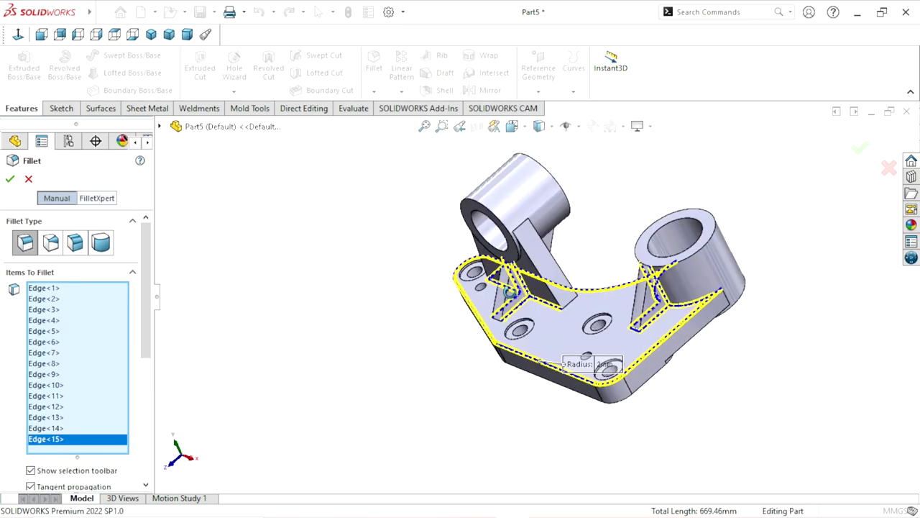
scroll(563, 319, "down", 5)
scroll(563, 318, "down", 2)
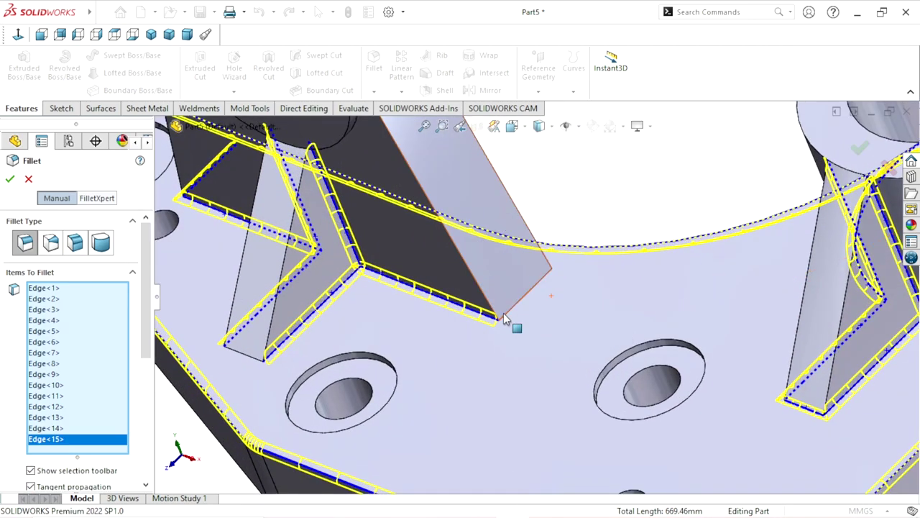
left_click(505, 321)
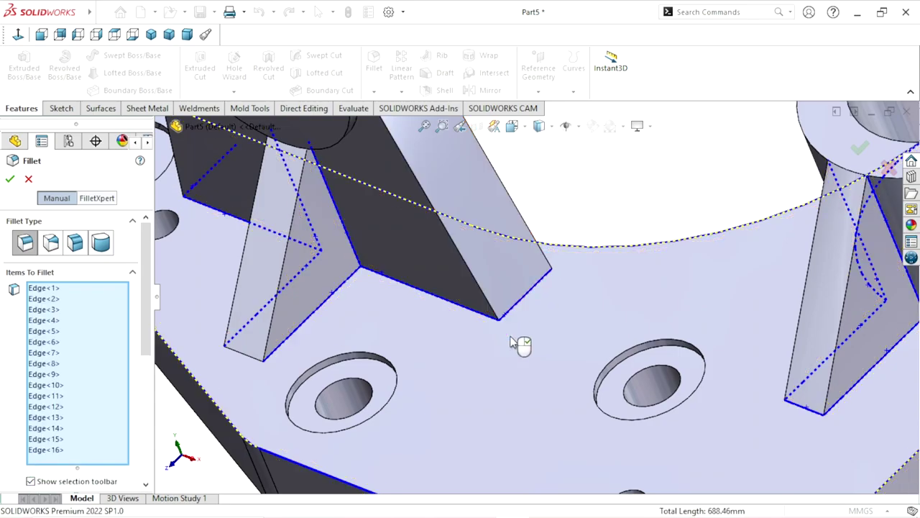
scroll(520, 345, "up", 3)
mouse_move(563, 301)
middle_mouse_down()
mouse_move(517, 364)
mouse_move(558, 263)
middle_mouse_up()
scroll(517, 363, "up", 3)
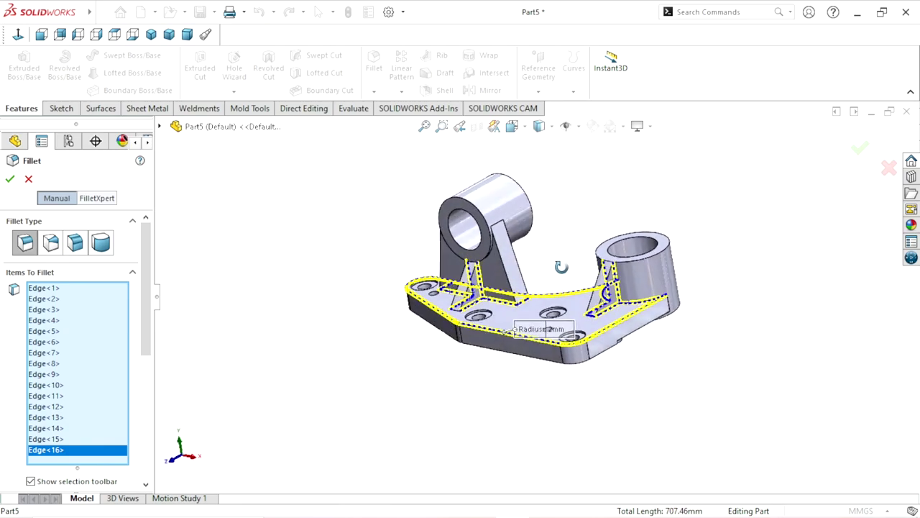
Orbit to the underside and add the underside rib edge to the fillet
scroll(517, 294, "down", 3)
scroll(516, 295, "down", 3)
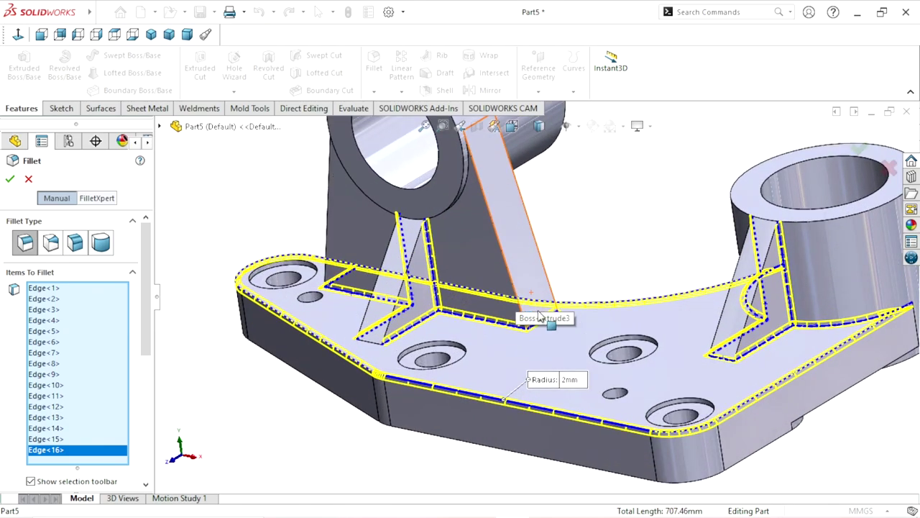
scroll(524, 364, "up", 2)
middle_click_drag(523, 365, 538, 379)
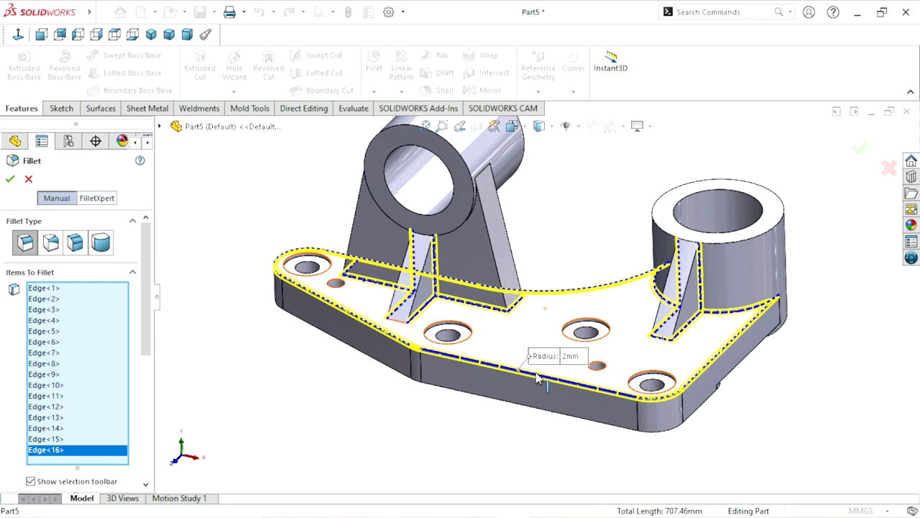
scroll(613, 396, "up", 2)
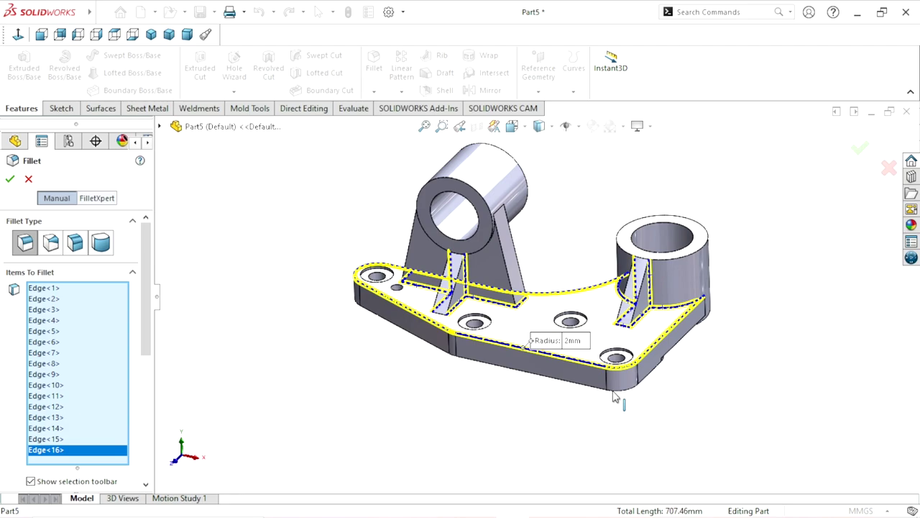
mouse_move(614, 396)
middle_mouse_down()
mouse_move(501, 393)
mouse_move(556, 450)
middle_mouse_up()
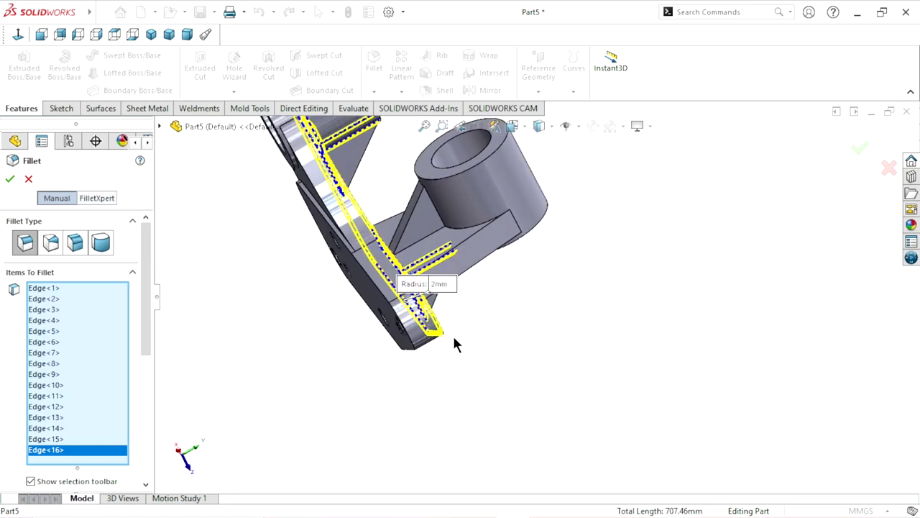
scroll(453, 337, "down", 3)
scroll(420, 255, "down", 3)
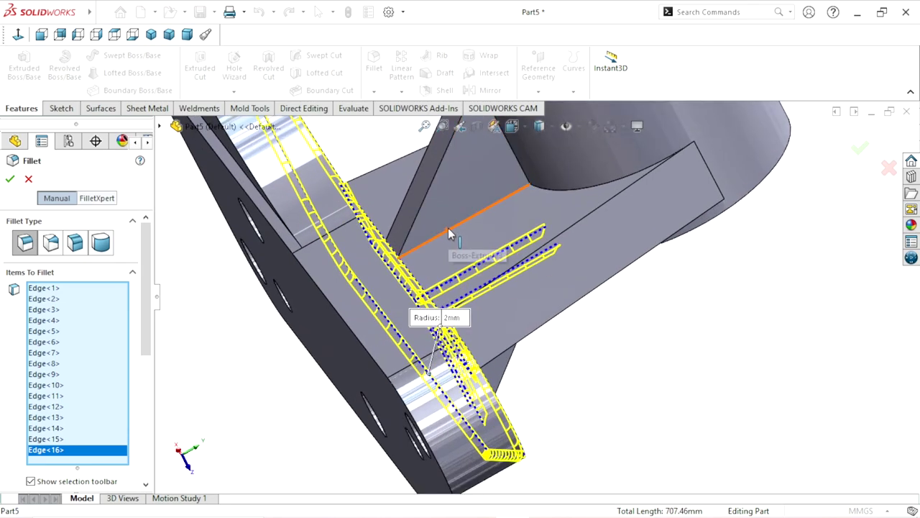
left_click(448, 234)
Add the rib edge near the boss and review the 868.68 mm fillet preview
mouse_move(479, 283)
middle_mouse_down()
mouse_move(433, 214)
mouse_move(511, 277)
middle_mouse_up()
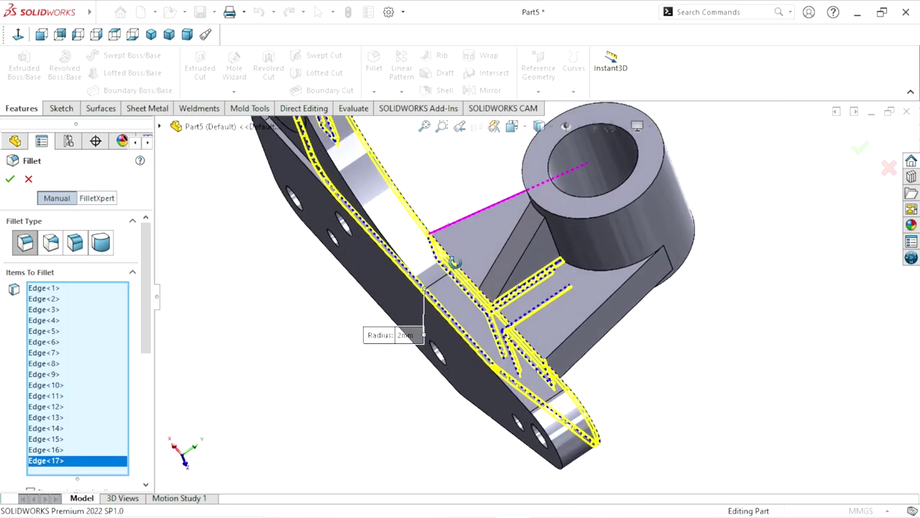
scroll(510, 277, "down", 3)
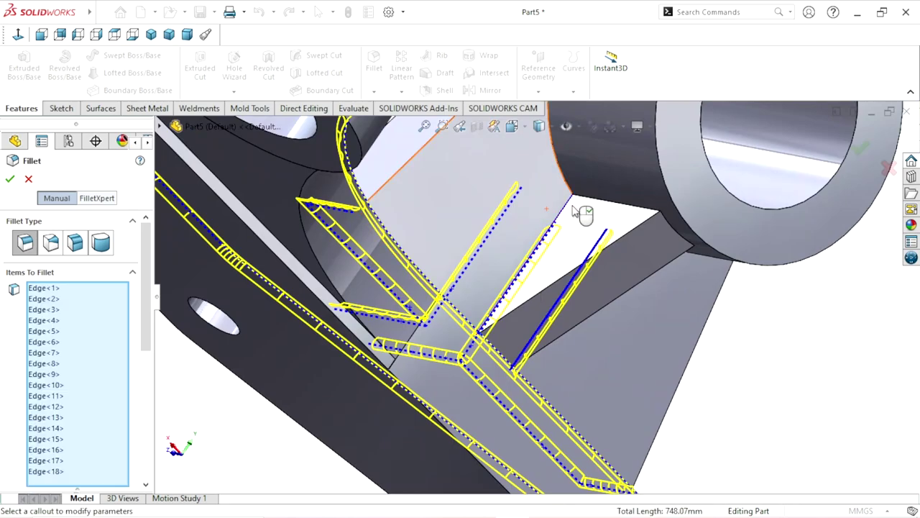
left_click(602, 208)
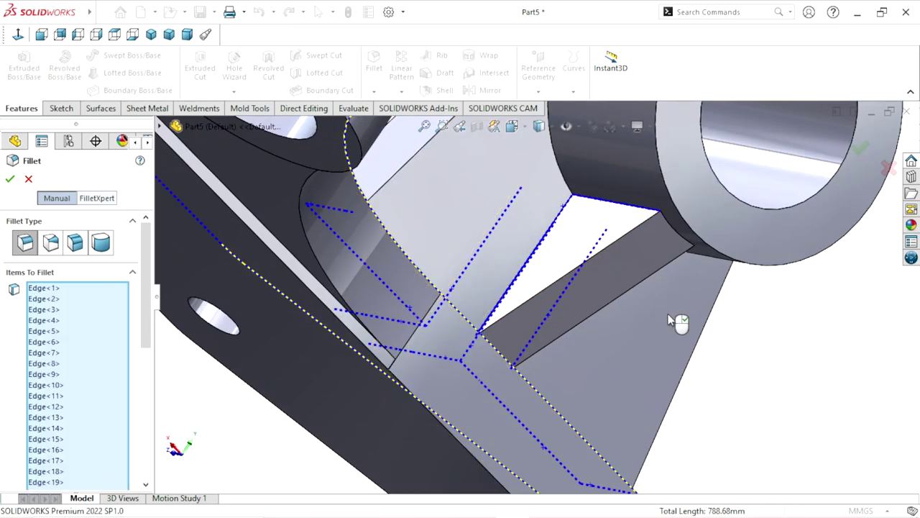
middle_click_drag(678, 319, 599, 247)
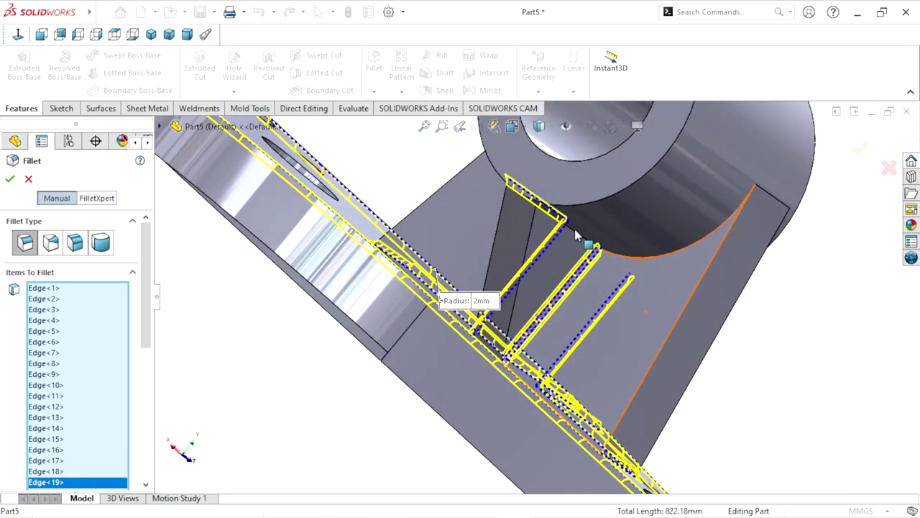
scroll(594, 321, "up", 5)
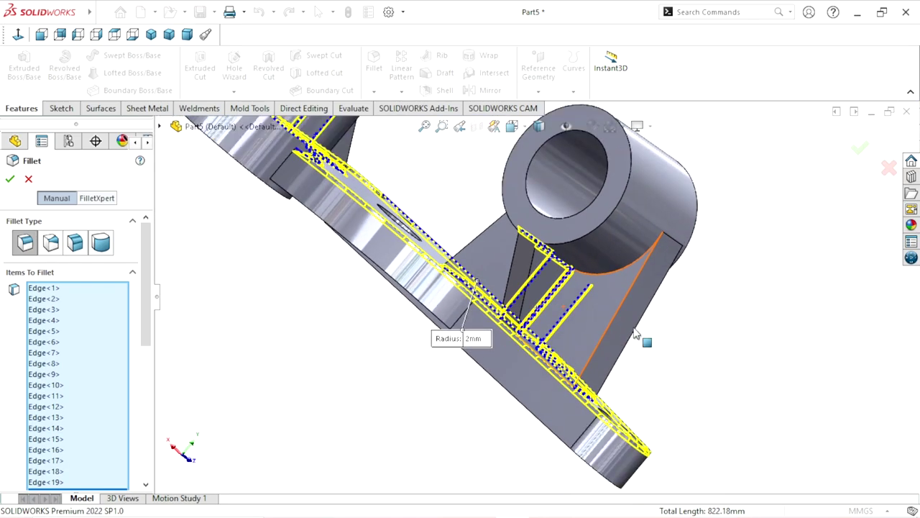
mouse_move(594, 321)
middle_mouse_down()
mouse_move(500, 343)
mouse_move(432, 309)
mouse_move(473, 328)
mouse_move(493, 297)
mouse_move(450, 273)
mouse_move(444, 324)
mouse_move(396, 353)
mouse_move(407, 400)
mouse_move(460, 384)
mouse_move(476, 353)
mouse_move(512, 362)
mouse_move(564, 299)
middle_mouse_up()
scroll(591, 308, "down", 3)
scroll(367, 376, "down", 3)
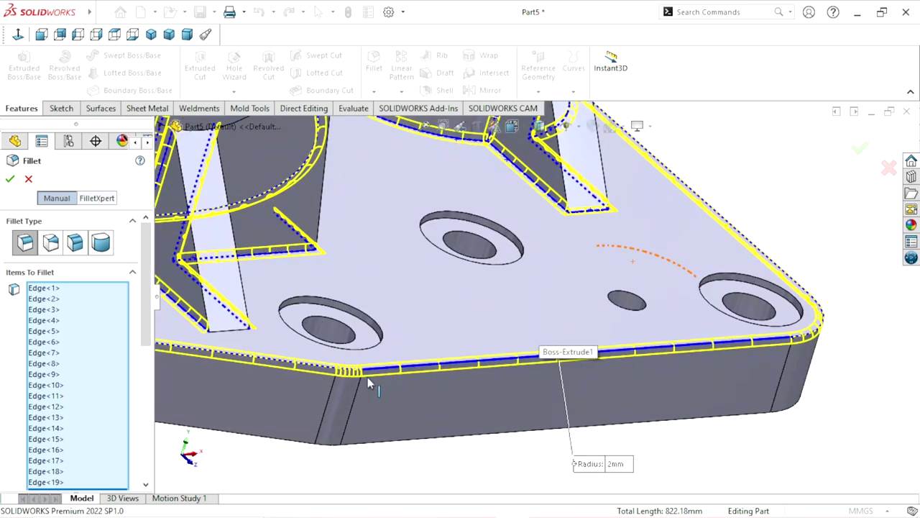
scroll(323, 345, "down", 3)
scroll(272, 318, "down", 2)
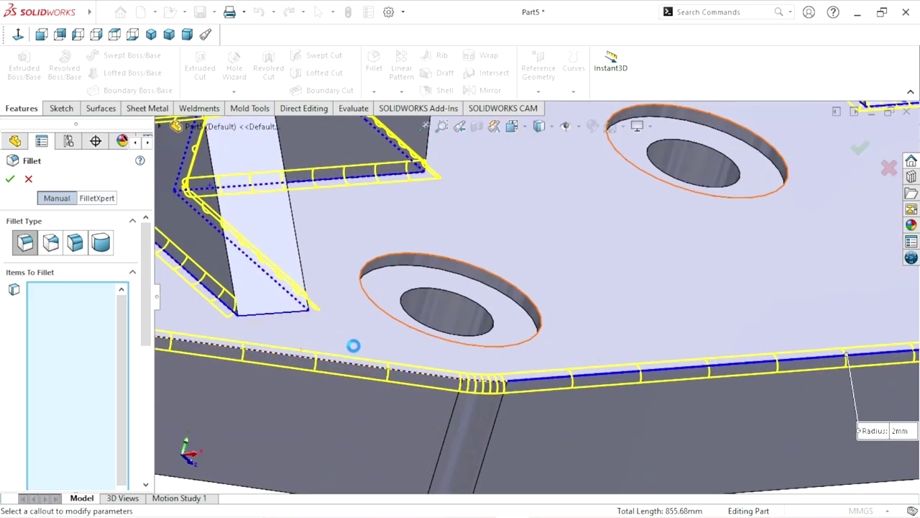
scroll(357, 361, "up", 2)
scroll(360, 363, "up", 1)
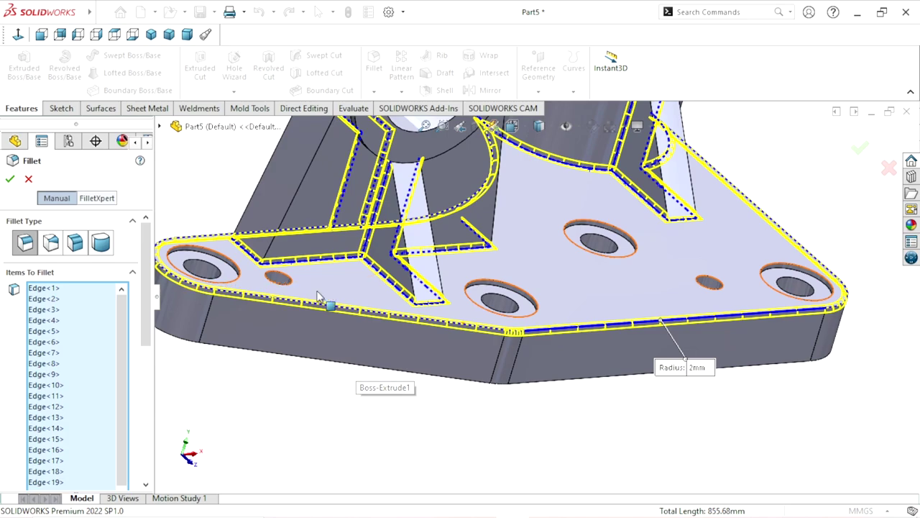
scroll(319, 296, "up", 1)
mouse_move(376, 323)
middle_mouse_down()
mouse_move(392, 323)
mouse_move(438, 360)
mouse_move(447, 389)
mouse_move(429, 392)
middle_mouse_up()
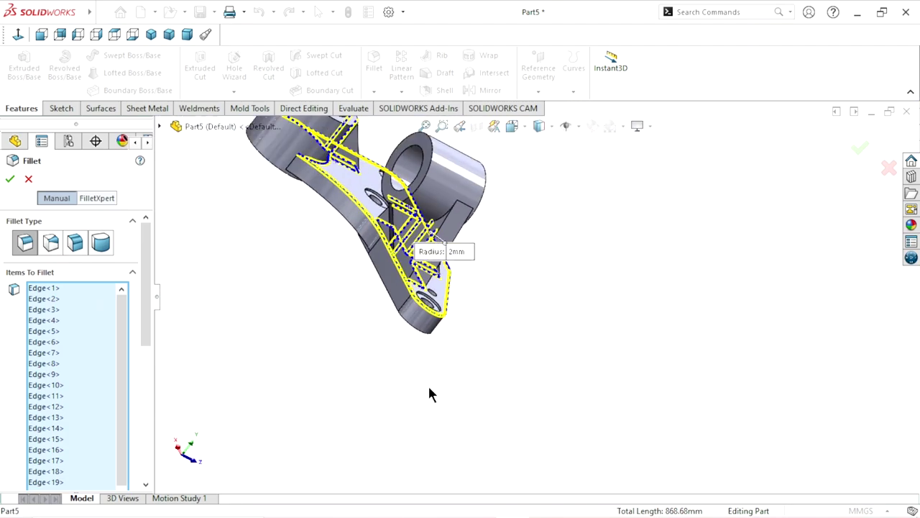
scroll(429, 393, "up", 1)
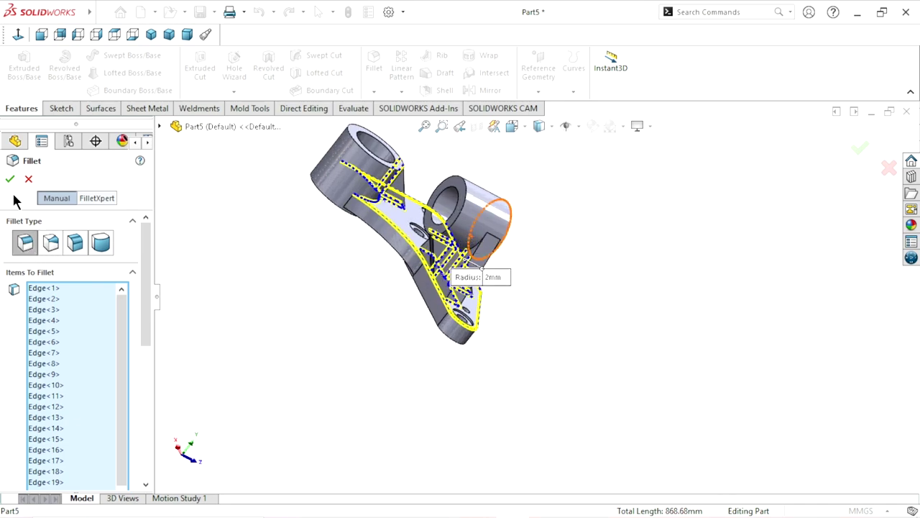
Apply the 2 mm fillet and orbit the bracket to check the new rounded edges
key("Escape")
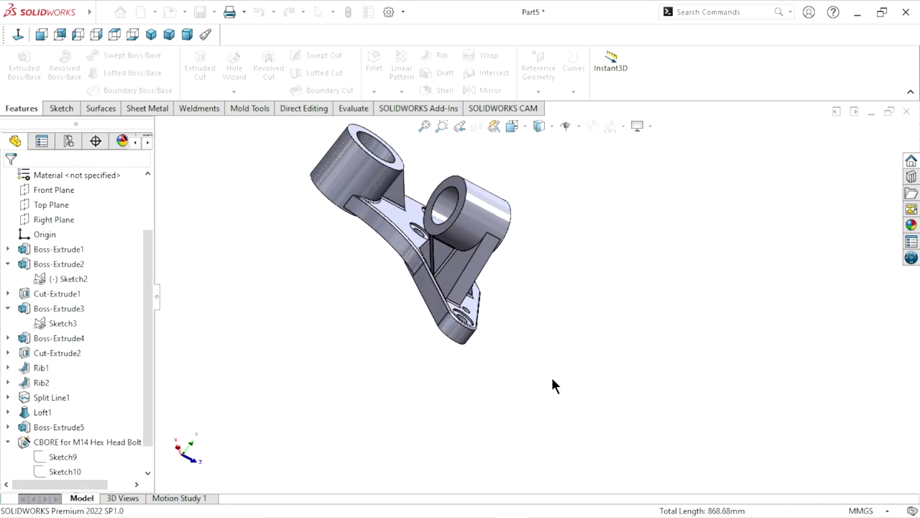
mouse_move(552, 381)
middle_mouse_down()
mouse_move(477, 352)
mouse_move(362, 335)
mouse_move(389, 386)
middle_mouse_up()
scroll(444, 300, "down", 2)
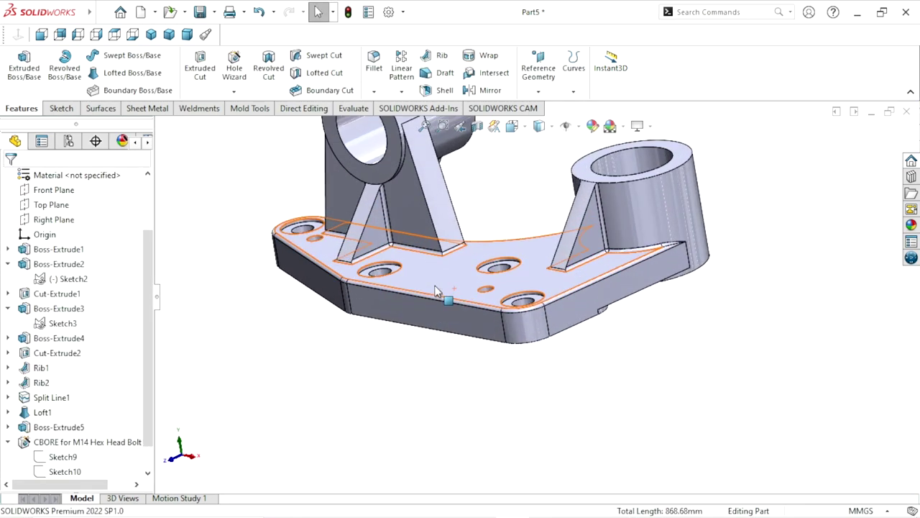
scroll(419, 257, "down", 2)
scroll(575, 331, "up", 1)
mouse_move(573, 330)
middle_mouse_down()
mouse_move(561, 323)
mouse_move(556, 368)
middle_mouse_up()
scroll(555, 368, "down", 2)
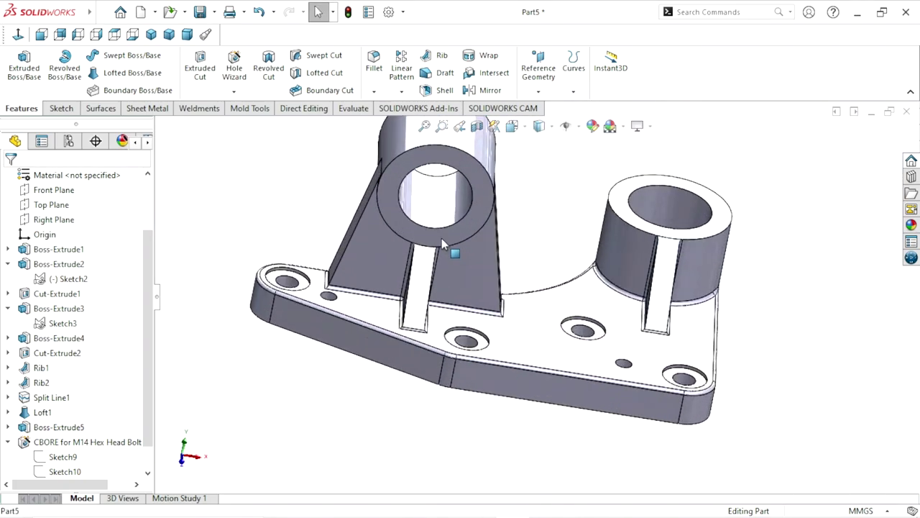
Orbit the filleted bracket to view its underside, then a more top-down angle
mouse_move(448, 242)
middle_mouse_down()
mouse_move(328, 283)
mouse_move(413, 372)
mouse_move(415, 413)
mouse_move(384, 417)
mouse_move(343, 387)
mouse_move(402, 360)
mouse_move(565, 323)
mouse_move(485, 379)
mouse_move(541, 396)
middle_mouse_up()
scroll(403, 360, "up", 3)
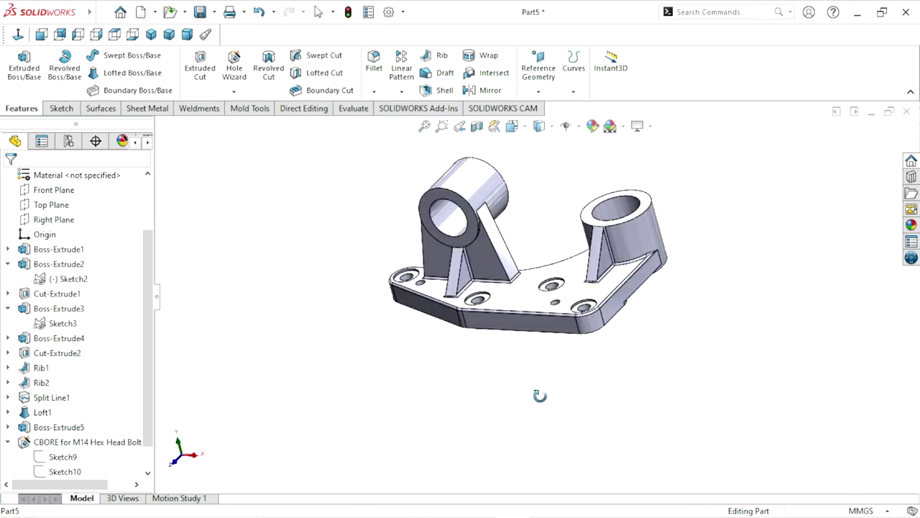
scroll(514, 263, "down", 3)
scroll(514, 284, "down", 2)
scroll(596, 366, "up", 2)
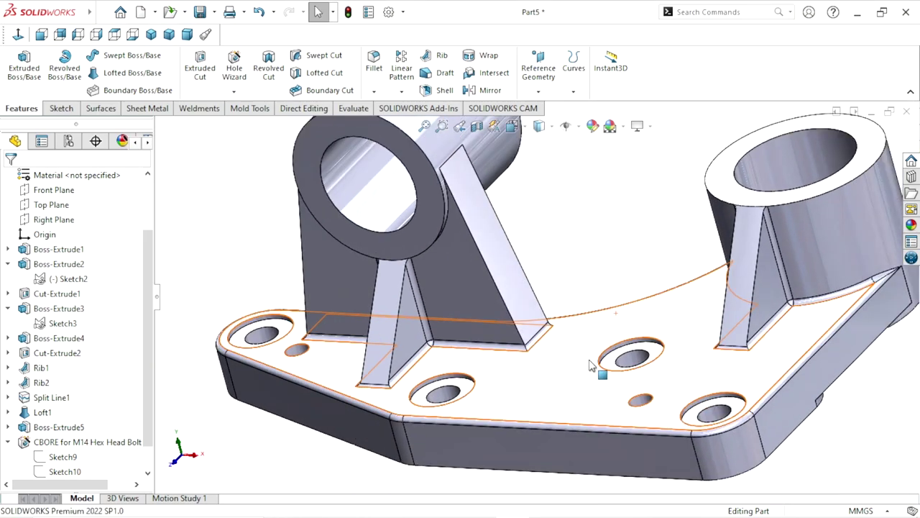
scroll(594, 353, "up", 1)
mouse_move(594, 352)
middle_mouse_down()
mouse_move(565, 311)
mouse_move(557, 329)
middle_mouse_up()
scroll(612, 366, "down", 2)
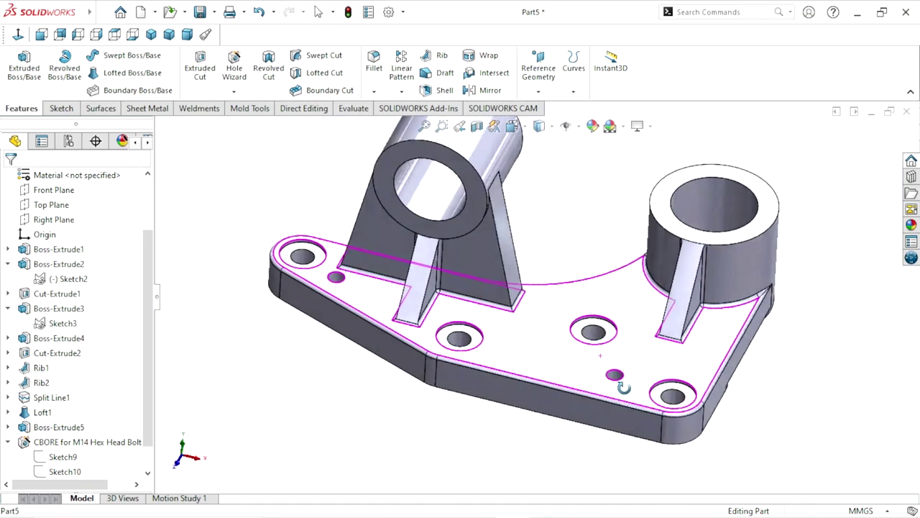
mouse_move(611, 365)
middle_mouse_down()
mouse_move(650, 407)
mouse_move(589, 386)
middle_mouse_up()
scroll(590, 387, "up", 2)
scroll(602, 280, "down", 3)
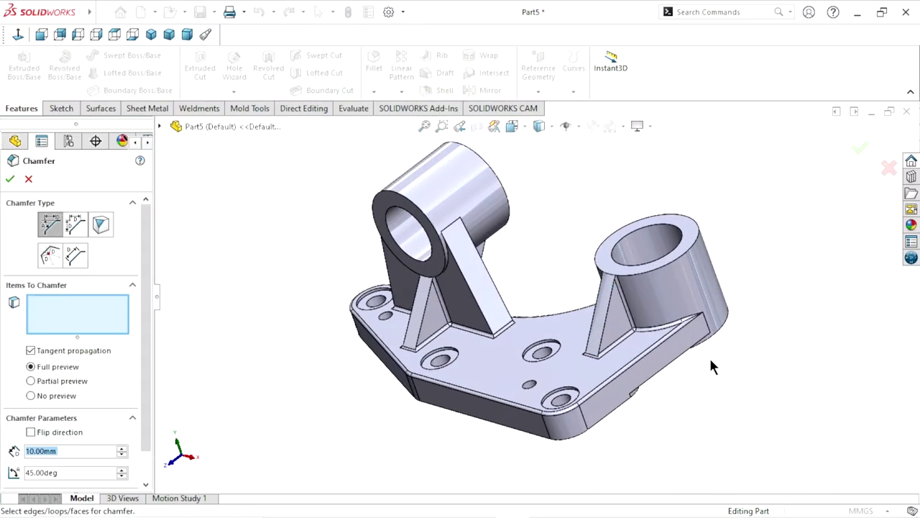
Set the chamfer distance to 1 mm and pick the right boss's top outer and bore edges
scroll(637, 424, "up", 1)
scroll(827, 281, "down", 3)
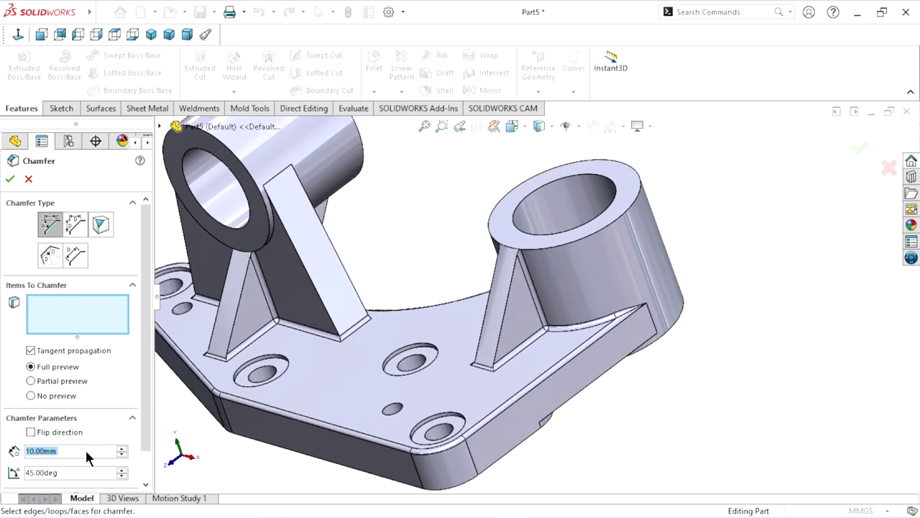
type("1")
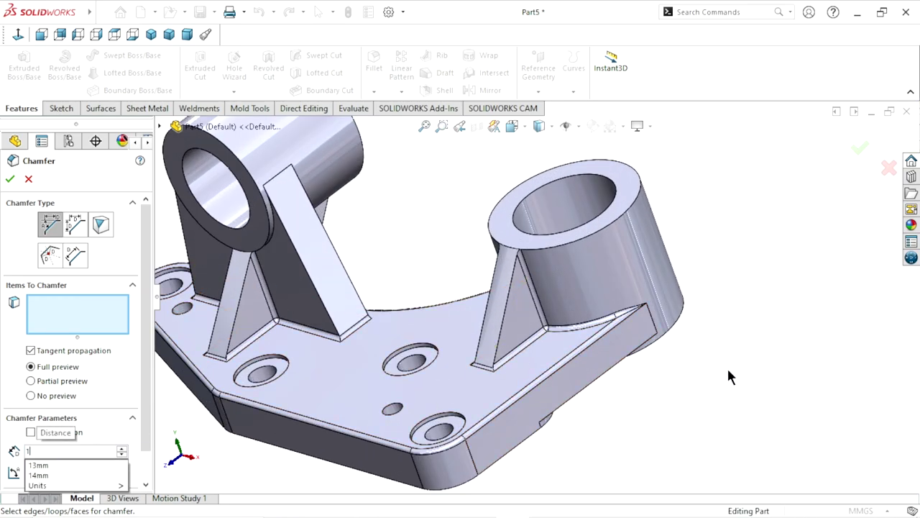
left_click(604, 227)
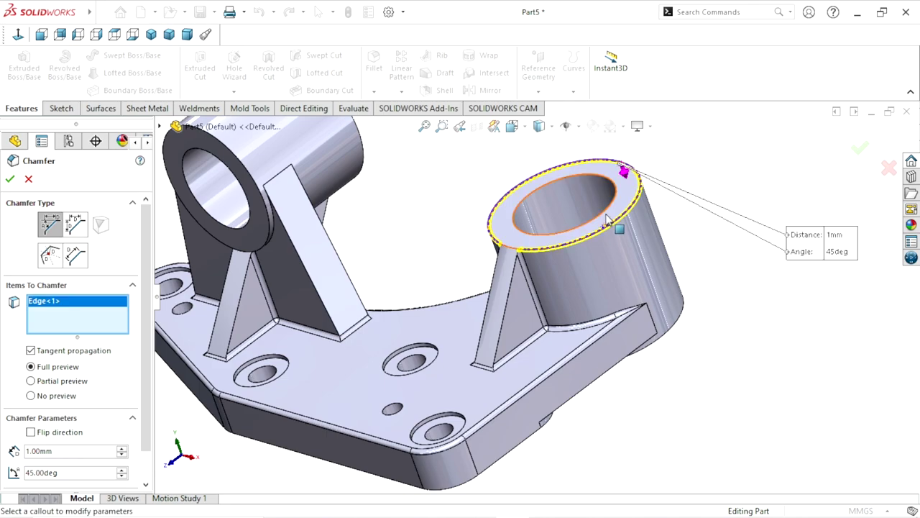
left_click(606, 219)
Add the left boss's outer and bore edges, plus another bore and rim edge pair
middle_click_drag(719, 294, 705, 385)
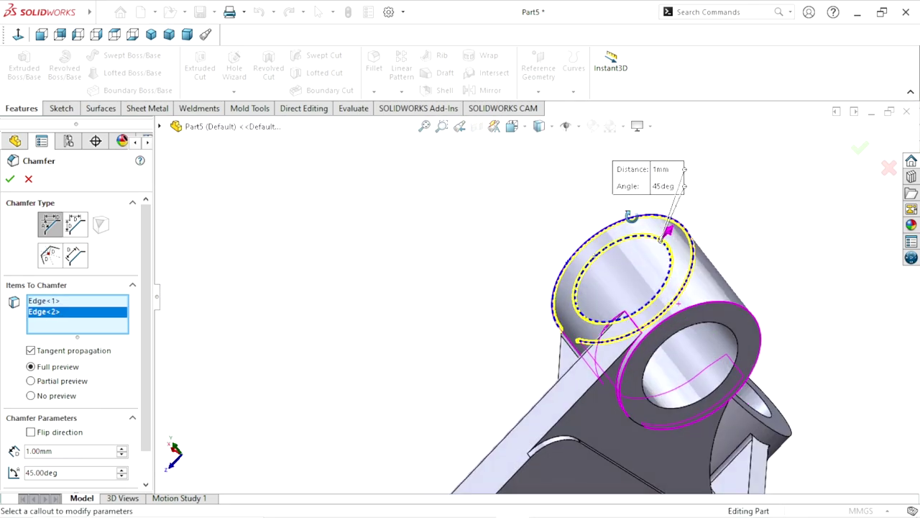
scroll(705, 385, "down", 3)
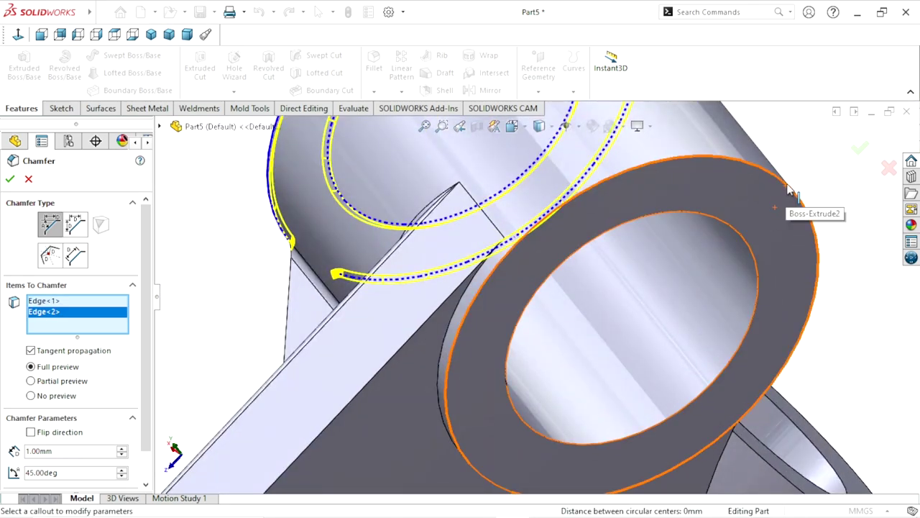
left_click(791, 191)
left_click(723, 230)
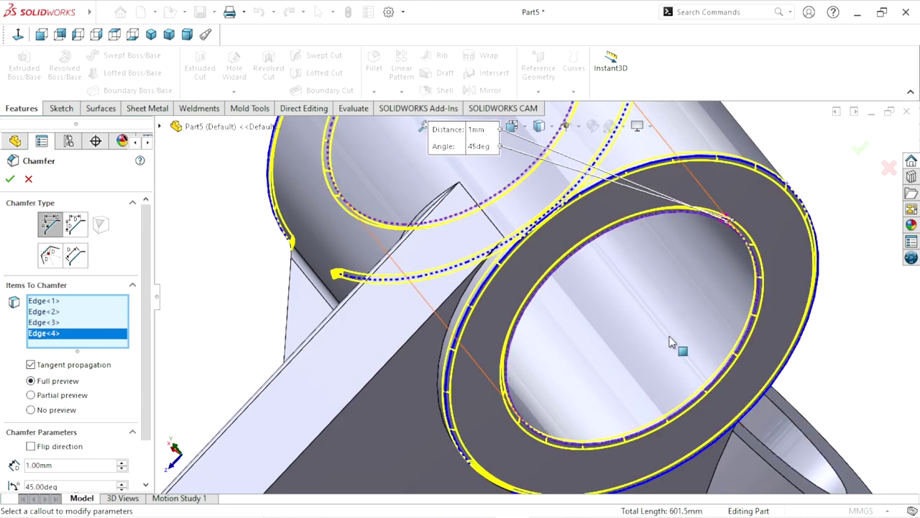
key("f")
scroll(748, 288, "down", 2)
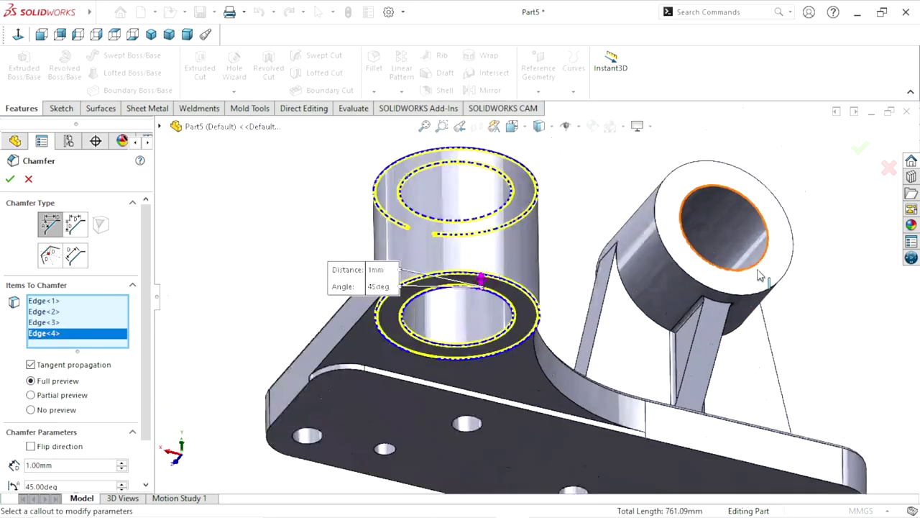
scroll(684, 321, "down", 3)
left_click(635, 293)
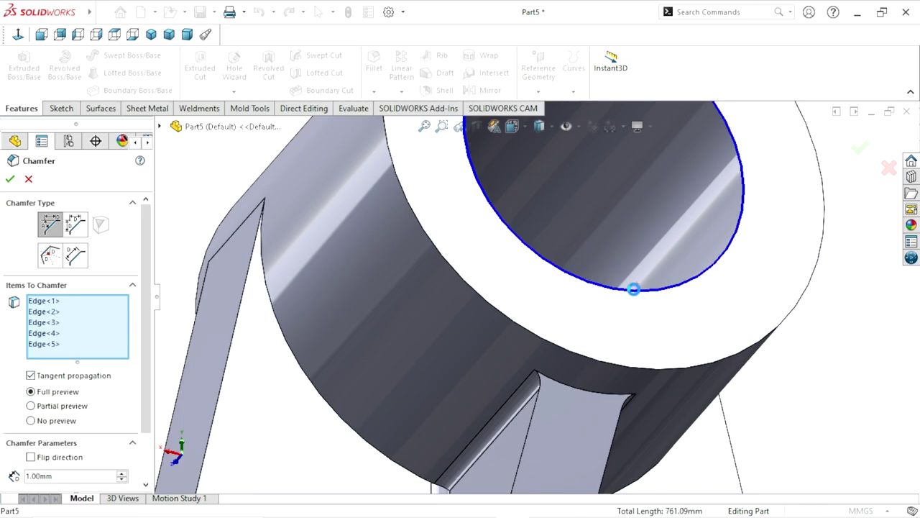
left_click(518, 327)
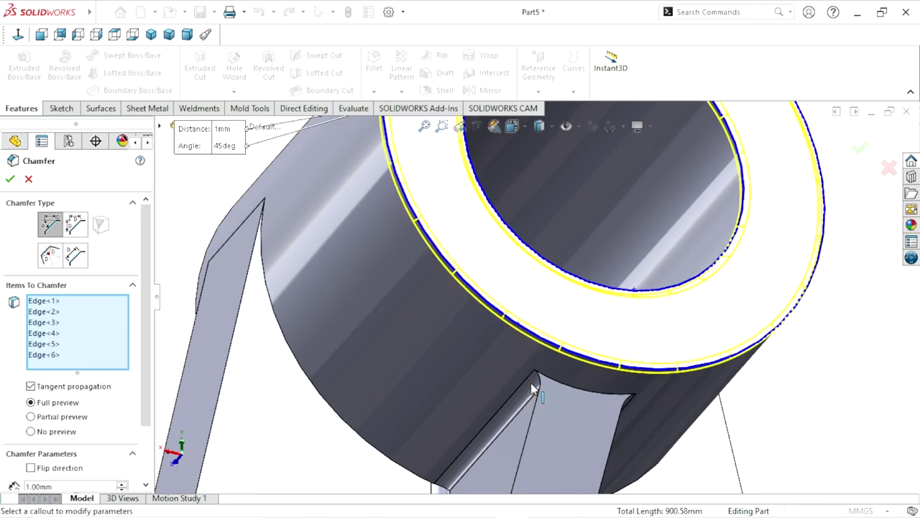
Add the last boss end's outer and bore edges and apply the 1 mm × 45° chamfer
scroll(518, 327, "up", 5)
middle_click_drag(494, 325, 452, 308)
scroll(341, 292, "down", 2)
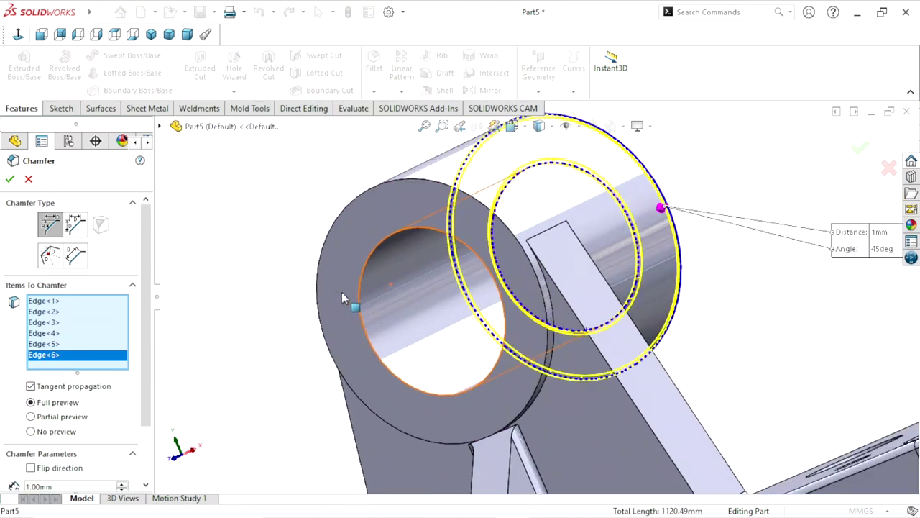
scroll(342, 292, "down", 2)
left_click(334, 251)
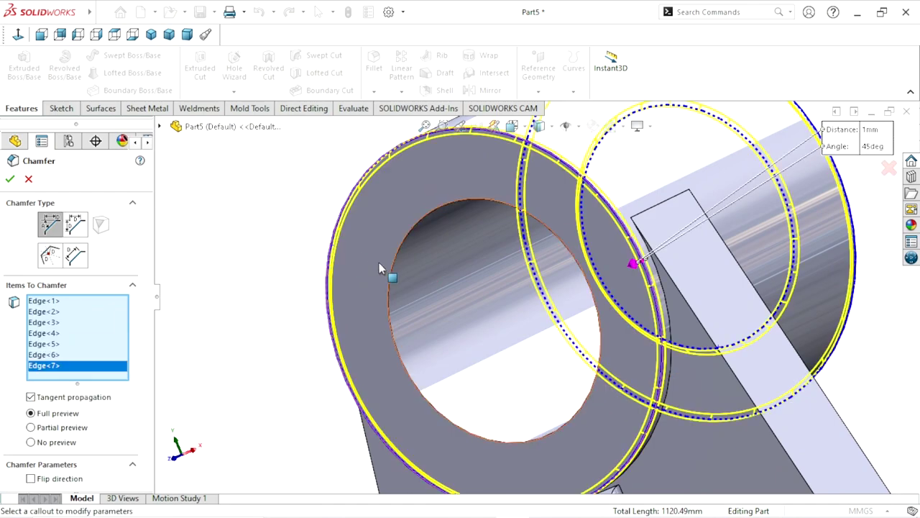
left_click(396, 253)
scroll(422, 365, "up", 3)
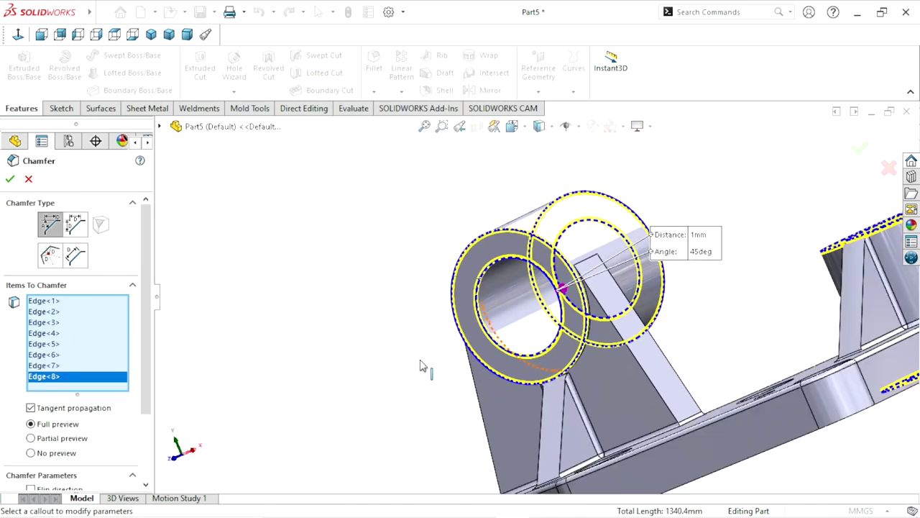
left_click(10, 180)
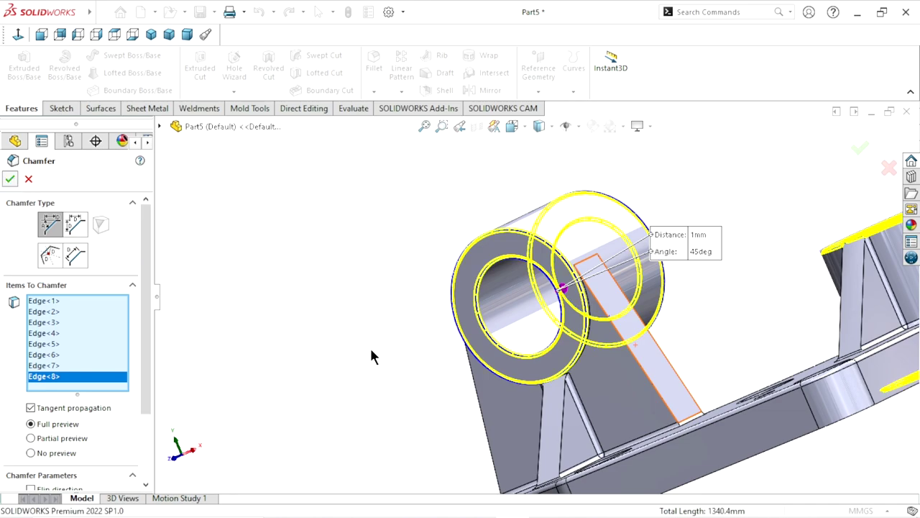
scroll(410, 397, "up", 5)
mouse_move(410, 396)
middle_mouse_down()
mouse_move(590, 357)
mouse_move(630, 410)
middle_mouse_up()
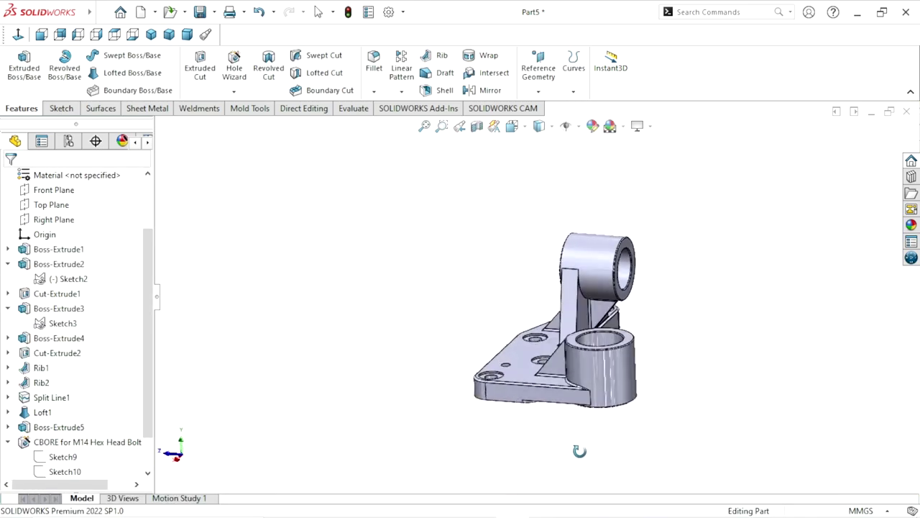
Zoom in on the chamfered bracket with the scroll wheel
scroll(630, 409, "down", 3)
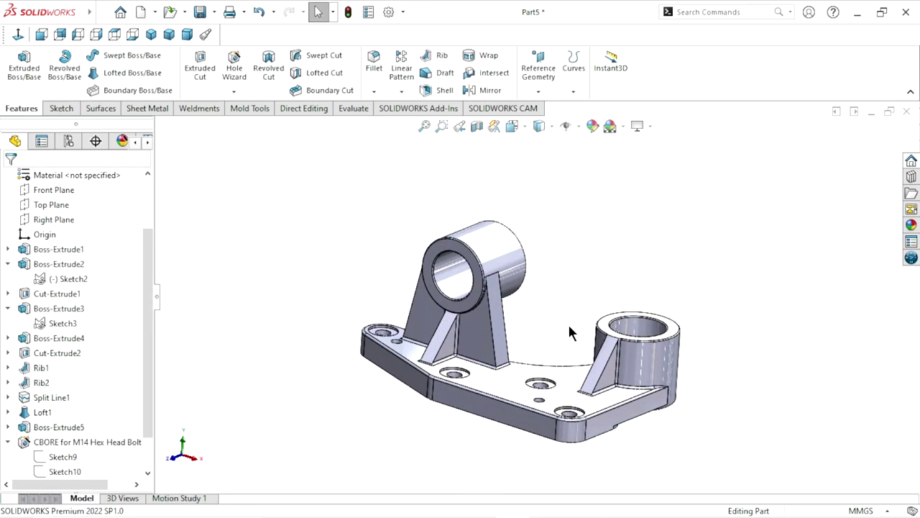
scroll(569, 329, "down", 2)
scroll(598, 284, "down", 3)
scroll(569, 369, "up", 2)
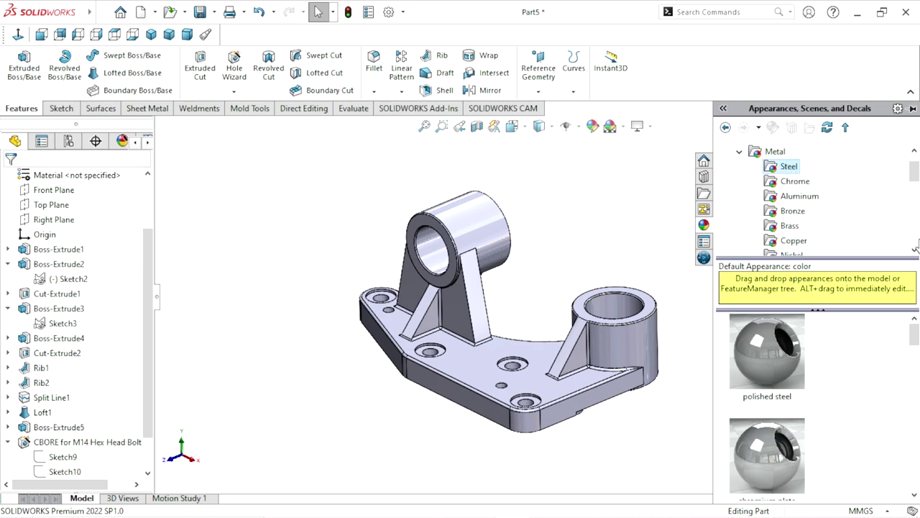
Apply the cast carbon steel appearance to the whole bracket
left_click_drag(916, 341, 912, 398)
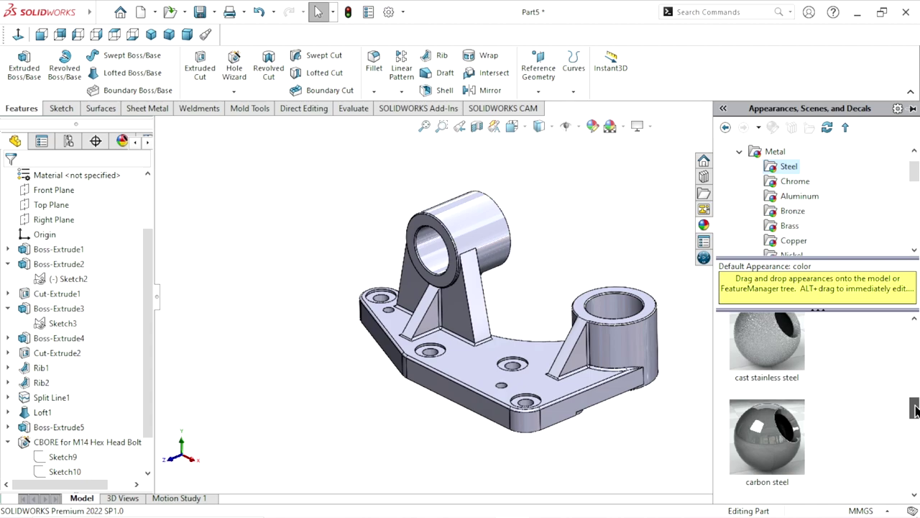
left_click_drag(918, 392, 915, 432)
left_click(756, 343)
double_click(754, 351)
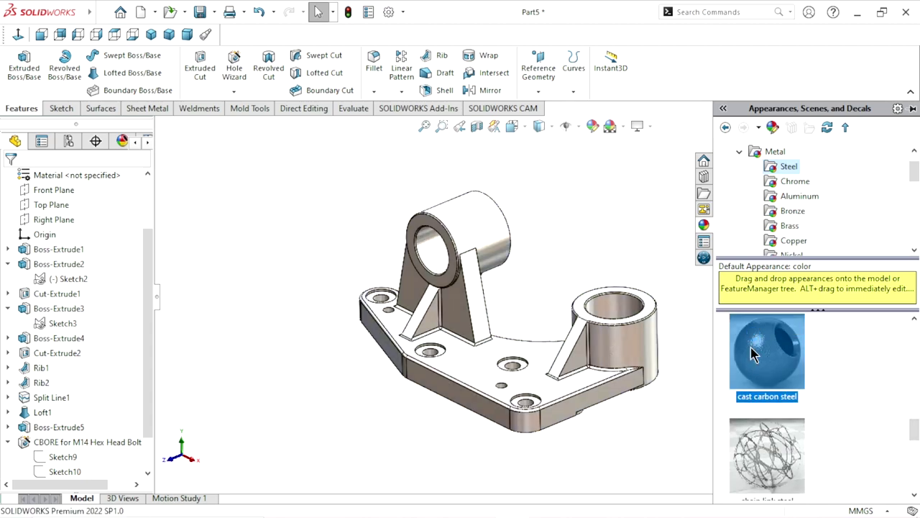
Select the left boss bore face, Cut-Extrude2 and the right boss bore face
mouse_move(671, 440)
middle_mouse_down()
mouse_move(640, 328)
mouse_move(527, 378)
mouse_move(655, 364)
mouse_move(660, 403)
middle_mouse_up()
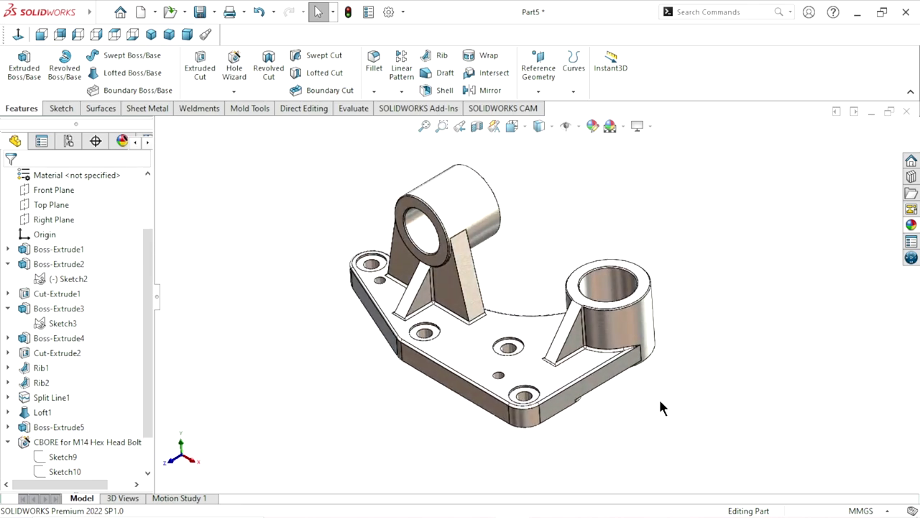
left_click(650, 125)
mouse_move(786, 310)
middle_mouse_down()
mouse_move(691, 359)
mouse_move(586, 295)
middle_mouse_up()
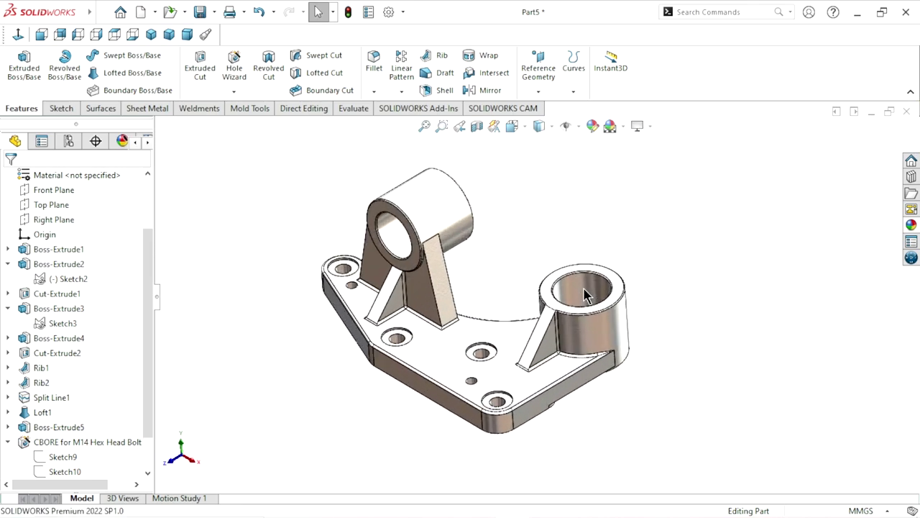
left_click(396, 232)
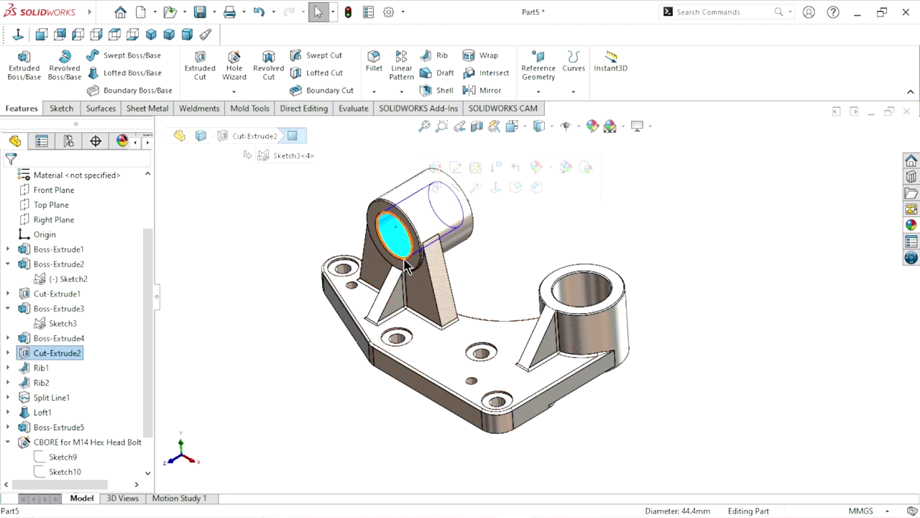
left_click(35, 354)
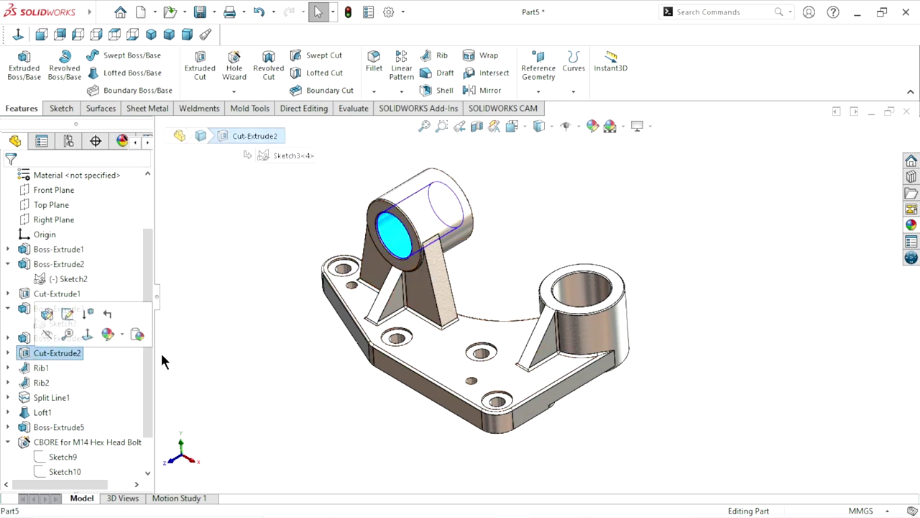
left_click(589, 302, "ctrl")
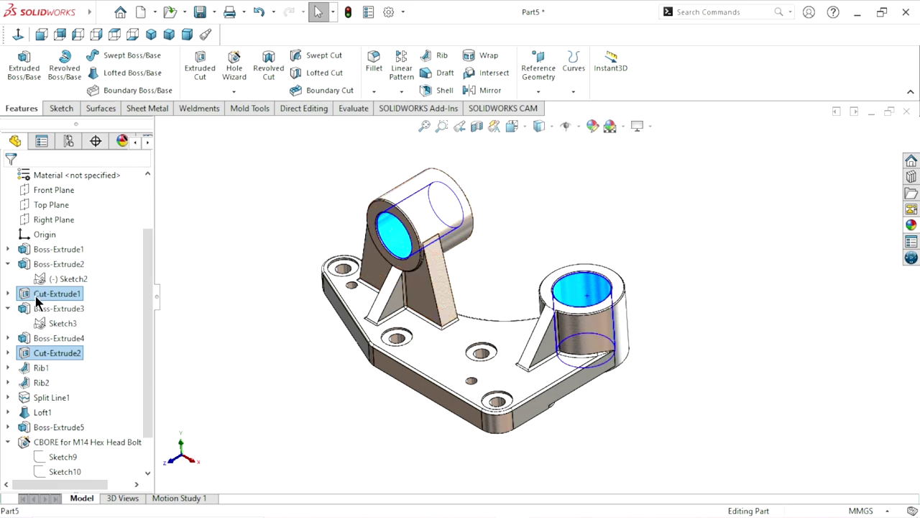
Add the counterbore holes and the Ø10.0 mm Dowel Hole1 holes to the selection
left_click(62, 443, "ctrl")
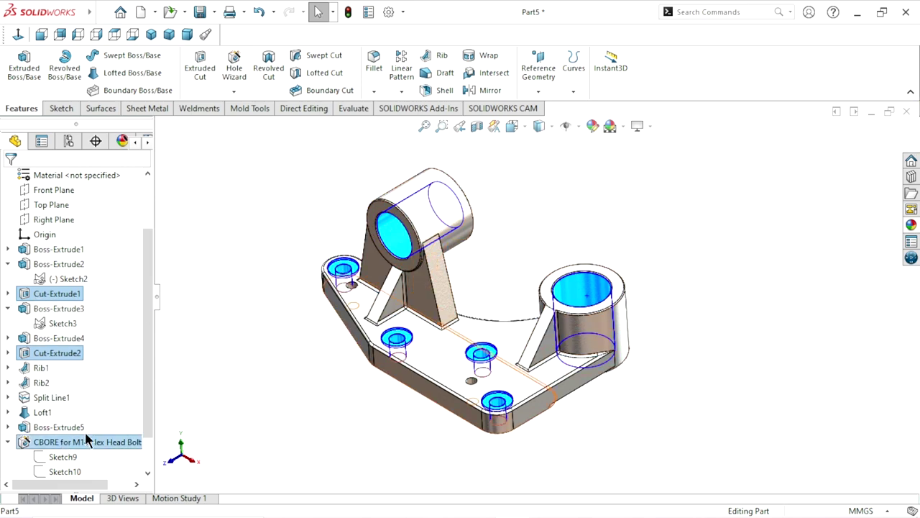
scroll(147, 363, "down", 1)
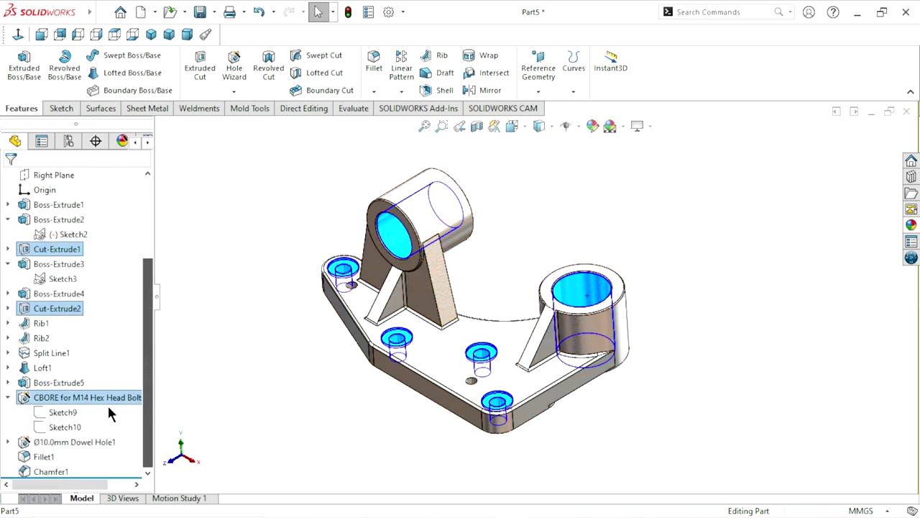
left_click(72, 443, "ctrl")
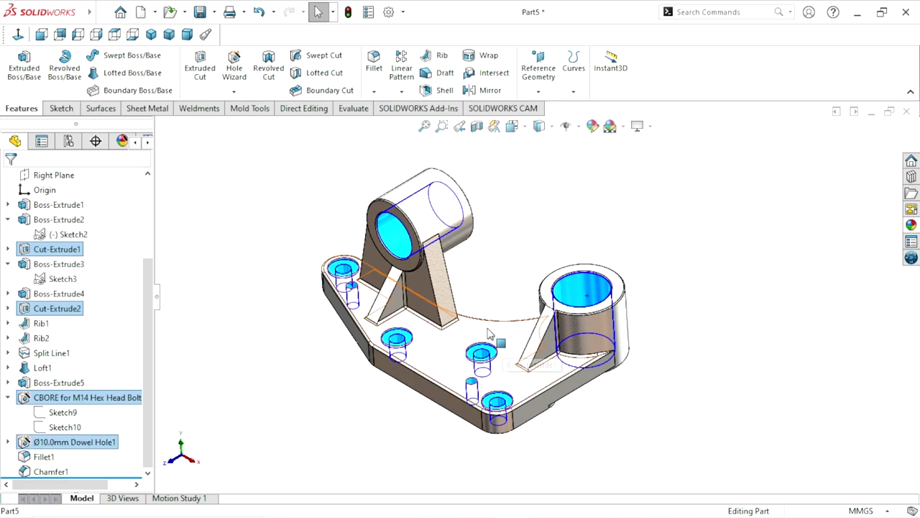
scroll(472, 324, "down", 2)
scroll(417, 259, "down", 3)
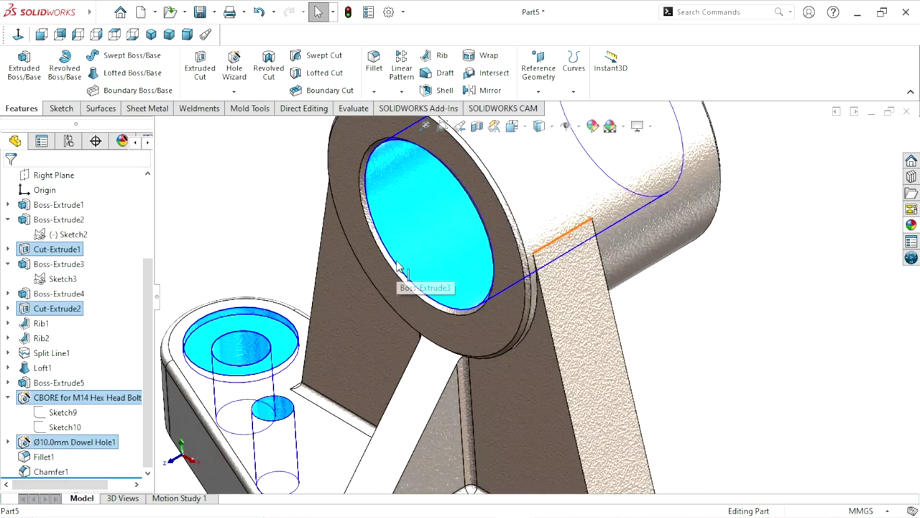
scroll(427, 253, "down", 3)
scroll(408, 260, "up", 1)
scroll(432, 273, "up", 3)
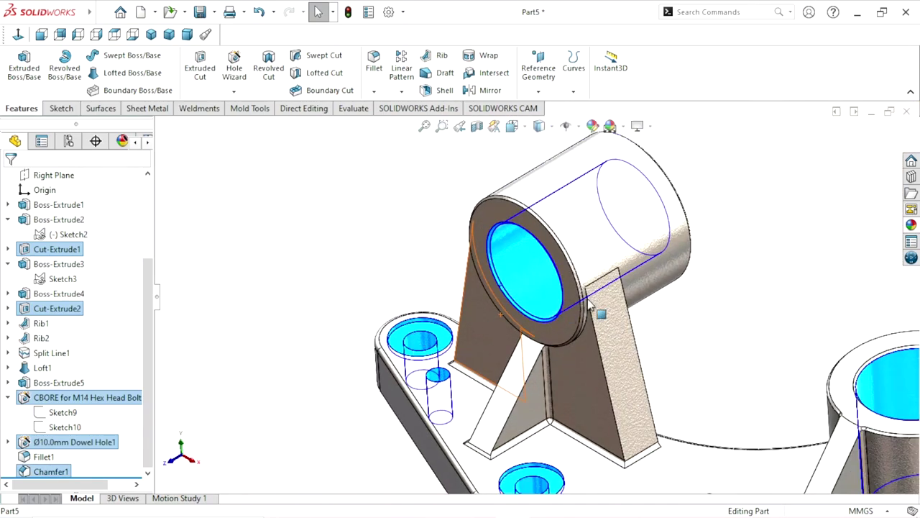
scroll(648, 265, "up", 2)
scroll(627, 329, "up", 1)
Rotate the part and add the large bore face to the selection
middle_click_drag(628, 329, 561, 311)
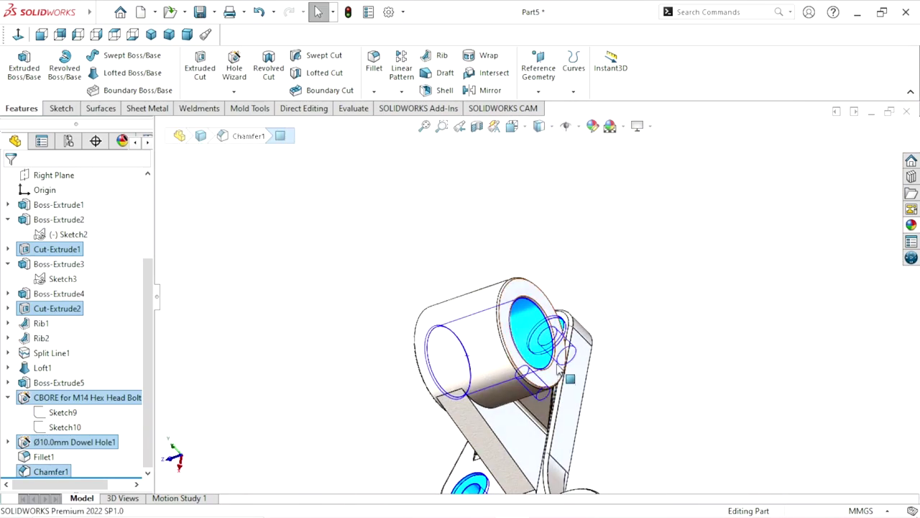
scroll(555, 308, "down", 3)
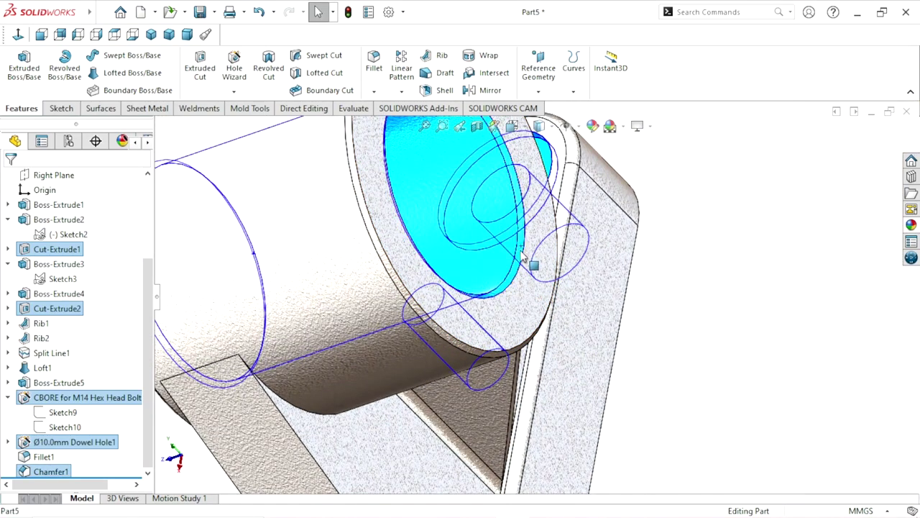
scroll(528, 274, "up", 3)
scroll(546, 388, "up", 2)
scroll(540, 374, "down", 4)
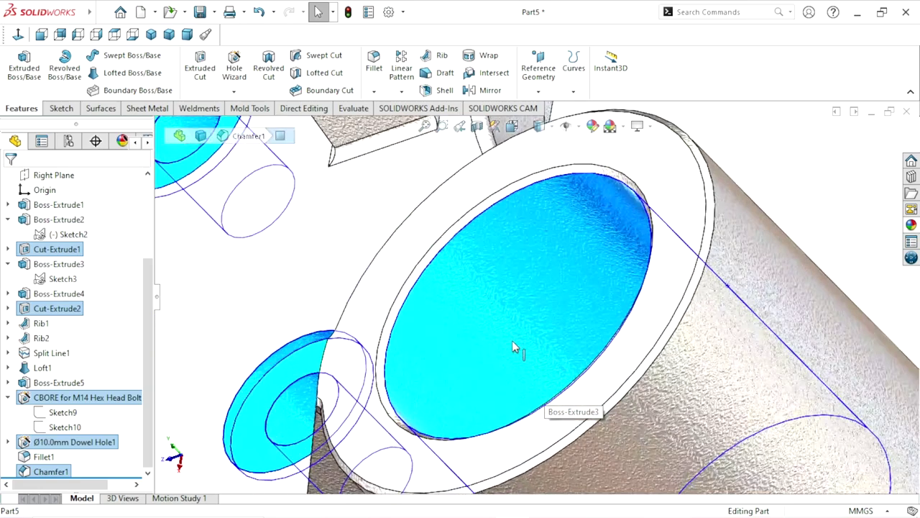
scroll(430, 266, "up", 2)
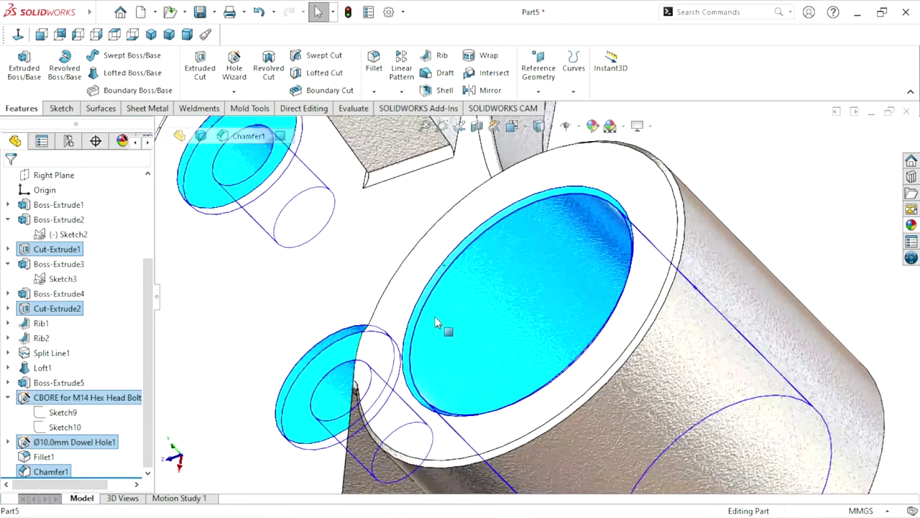
scroll(503, 316, "up", 2)
scroll(575, 277, "down", 2)
scroll(602, 360, "down", 3)
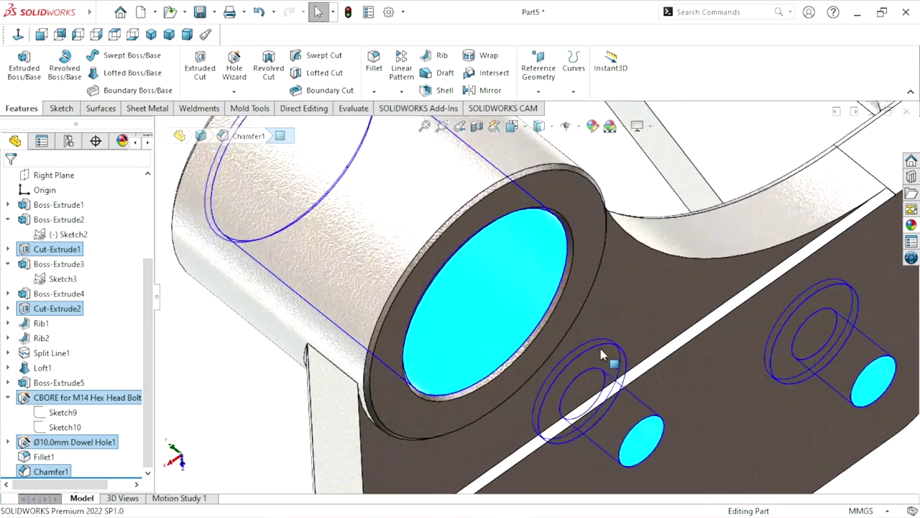
scroll(505, 327, "down", 3)
scroll(501, 327, "up", 5)
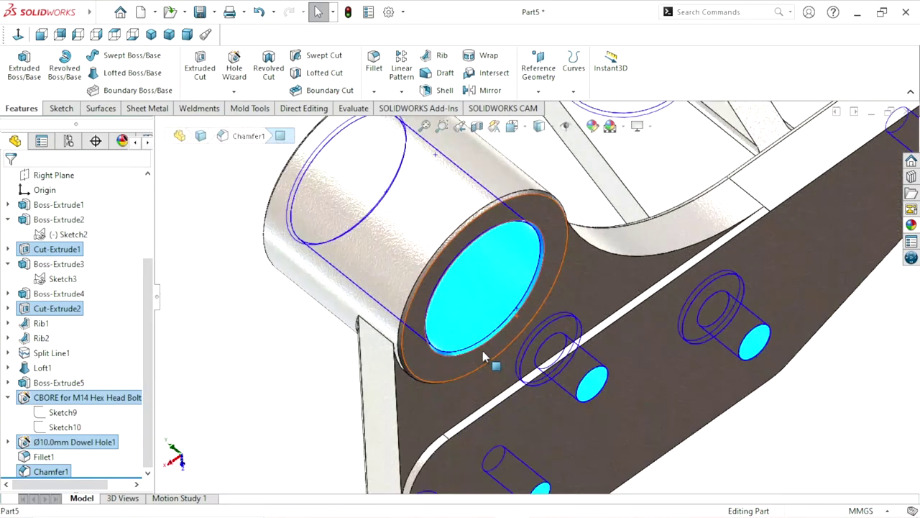
scroll(489, 360, "up", 3)
scroll(513, 374, "up", 2)
mouse_move(513, 374)
middle_mouse_down()
mouse_move(571, 297)
mouse_move(597, 319)
mouse_move(552, 251)
middle_mouse_up()
scroll(552, 252, "down", 5)
scroll(615, 226, "up", 2)
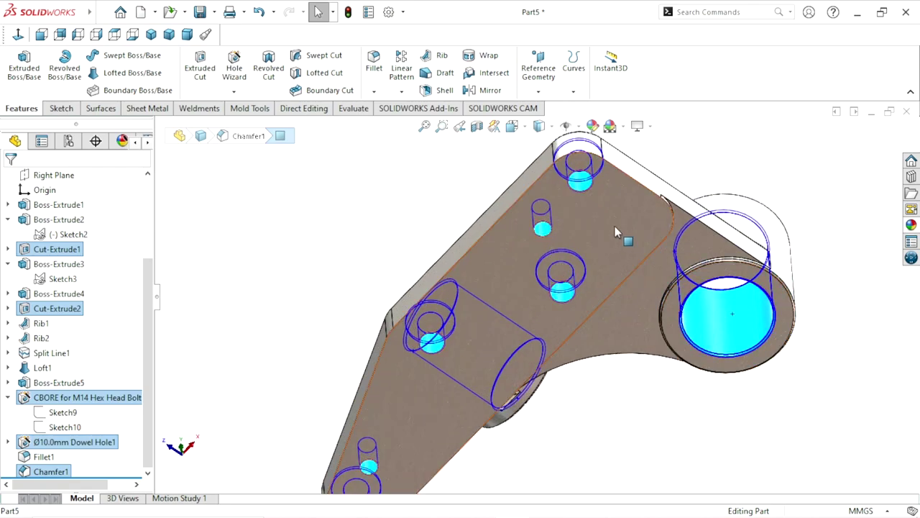
left_click(615, 227)
scroll(520, 331, "up", 5)
mouse_move(561, 302)
middle_mouse_down()
mouse_move(520, 331)
mouse_move(402, 312)
mouse_move(544, 295)
mouse_move(817, 321)
middle_mouse_up()
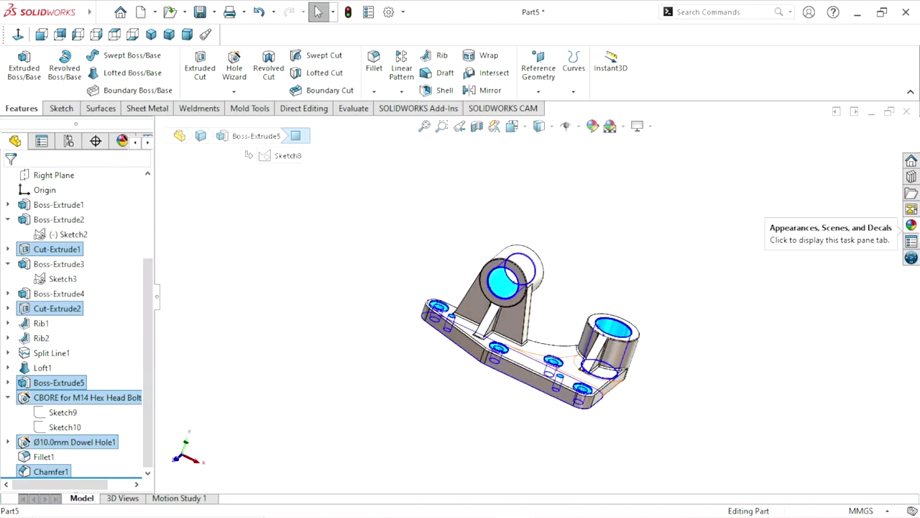
Apply polished steel from the Metal > Steel appearances to the selected bore and hole faces
left_click(911, 227)
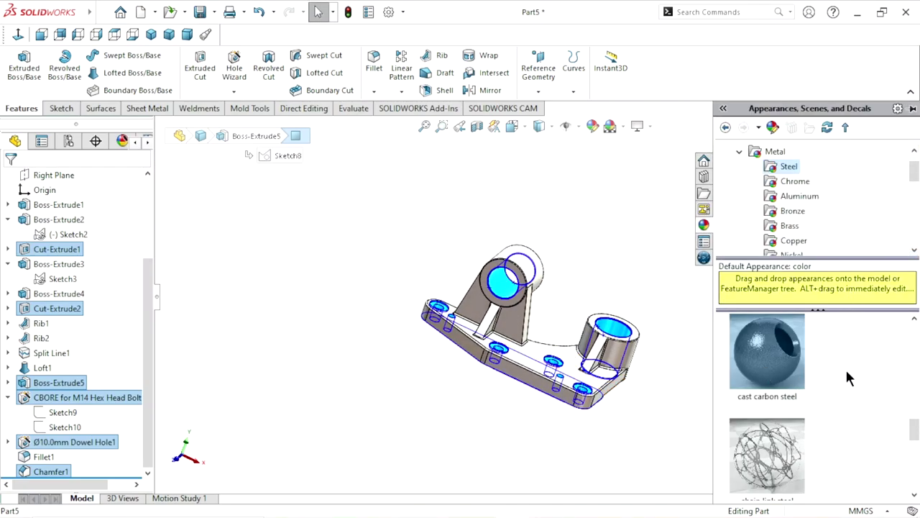
scroll(846, 372, "up", 3)
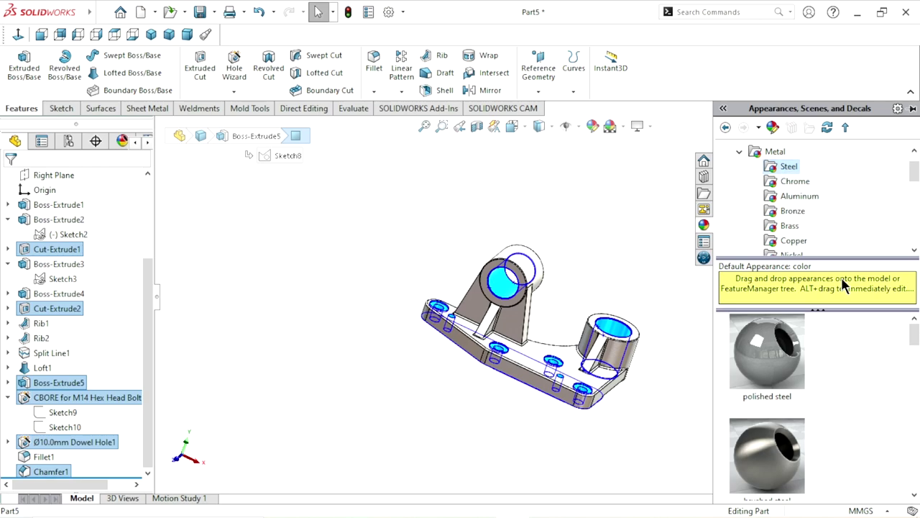
left_click(782, 392)
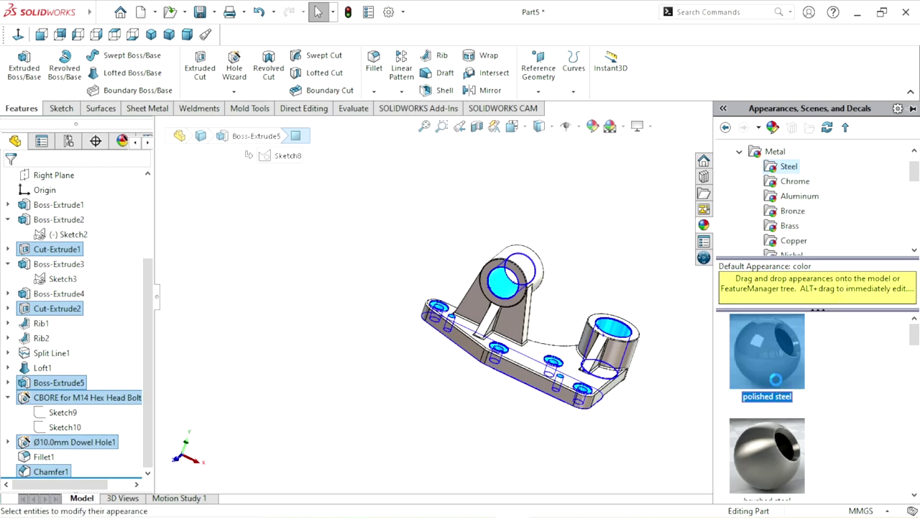
middle_click_drag(644, 388, 579, 308)
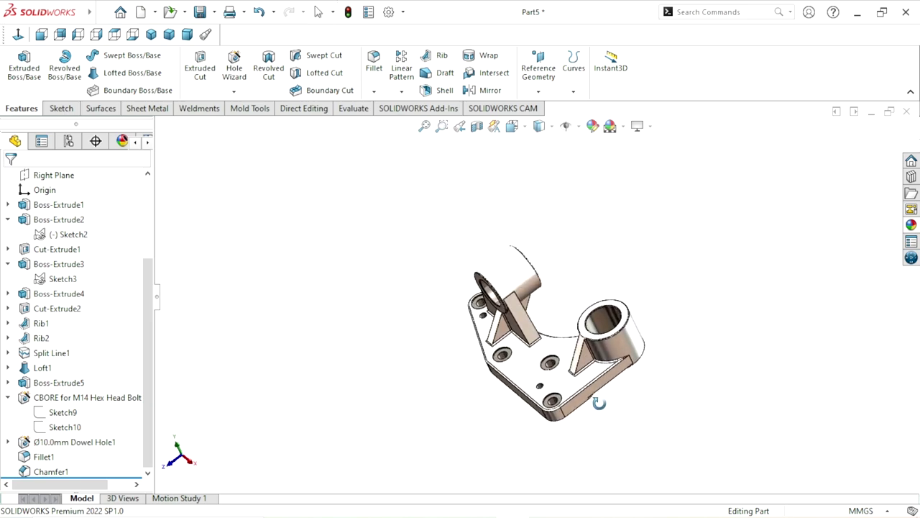
scroll(579, 308, "down", 3)
scroll(579, 308, "down", 3)
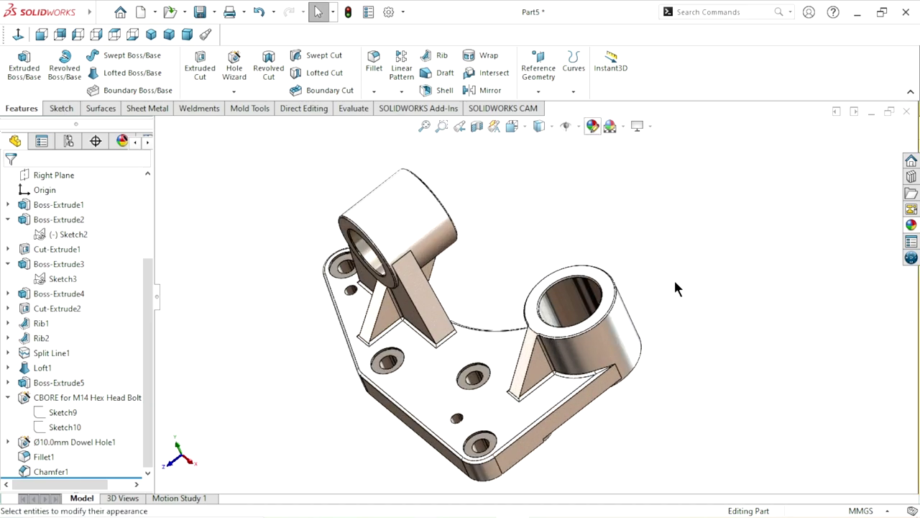
Apply cast carbon steel to the bracket body and set its colour to black (RGB 0, 0, 0)
middle_click_drag(493, 336, 503, 298)
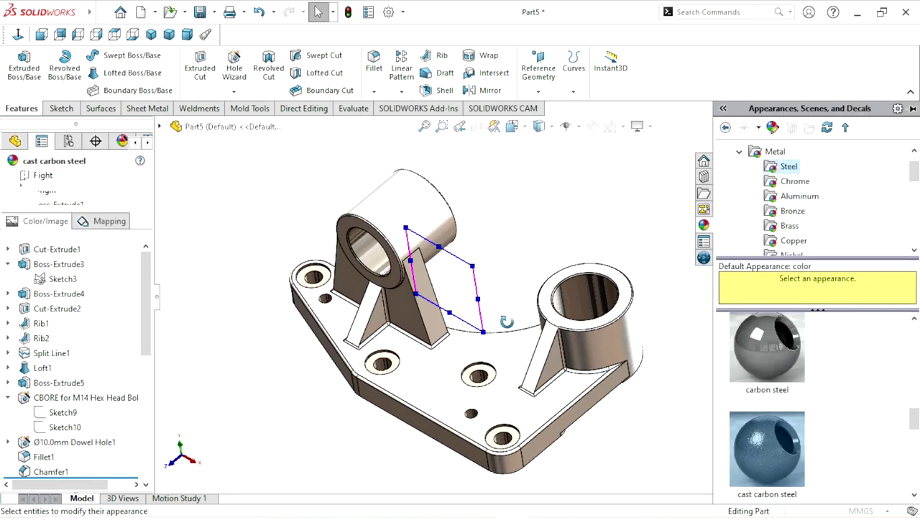
scroll(504, 298, "up", 2)
left_click_drag(143, 324, 151, 408)
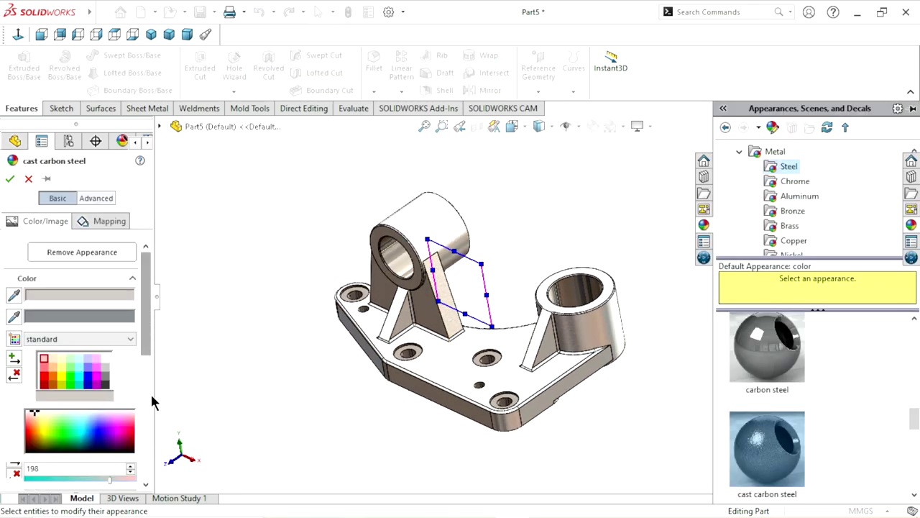
left_click(107, 297)
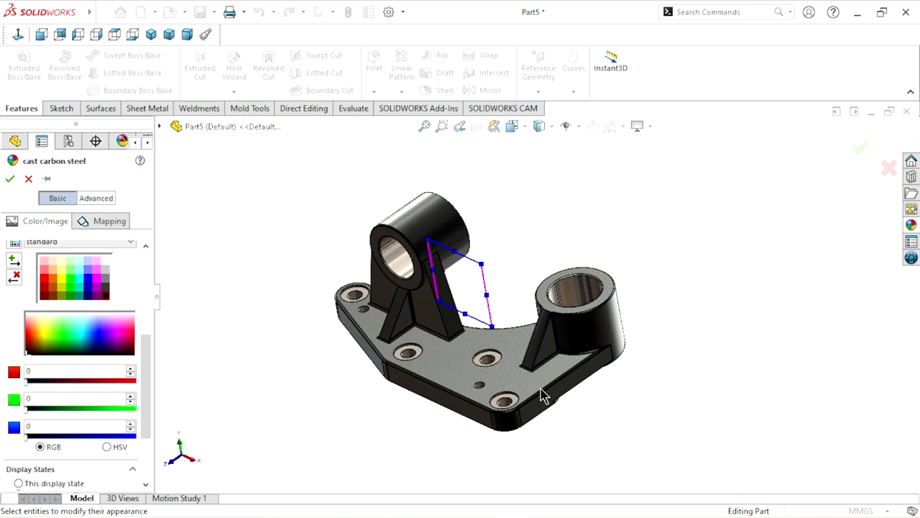
scroll(452, 294, "down", 2)
scroll(387, 333, "down", 3)
scroll(462, 314, "up", 3)
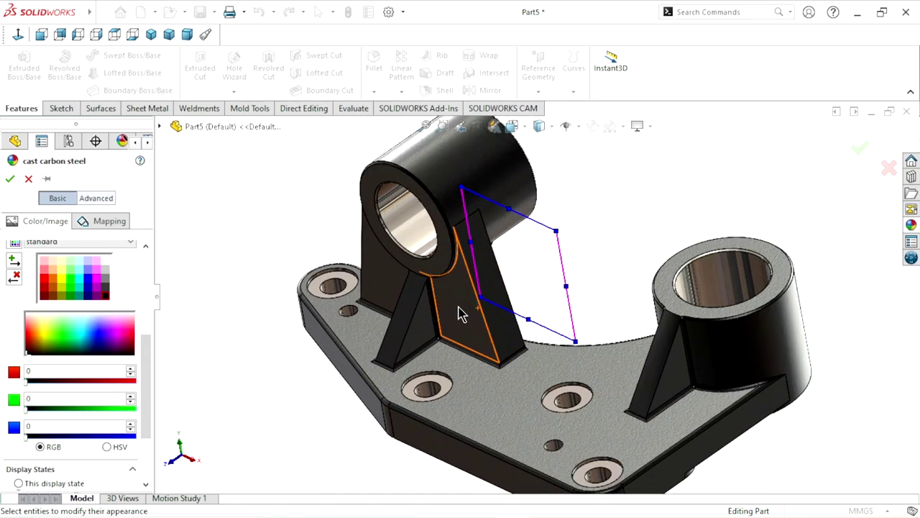
scroll(506, 191, "down", 3)
scroll(631, 323, "down", 2)
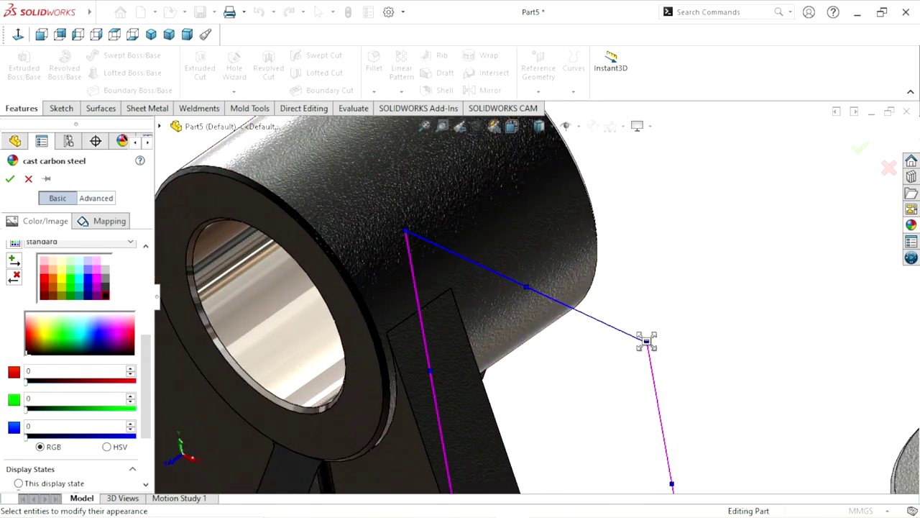
Drag the reference plane's corner to resize it, then move it back near its original spot
left_click_drag(648, 343, 729, 272)
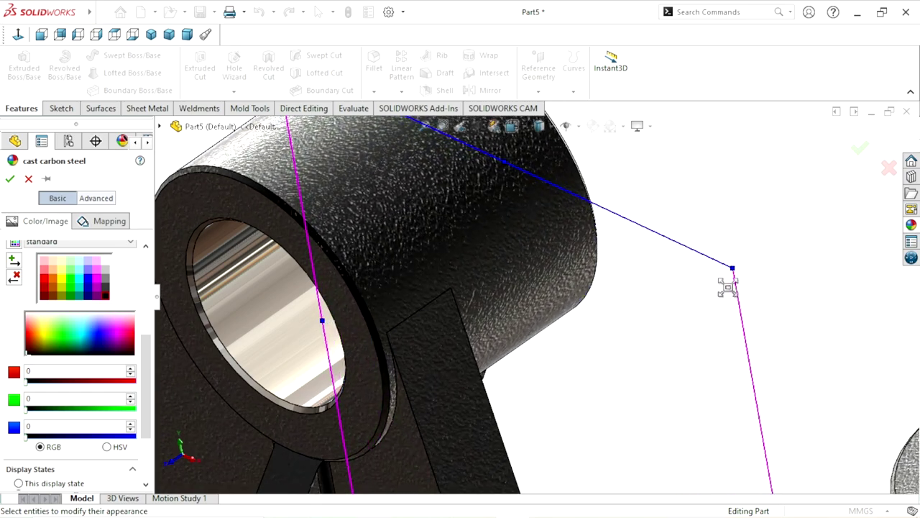
scroll(500, 351, "up", 3)
scroll(499, 350, "up", 2)
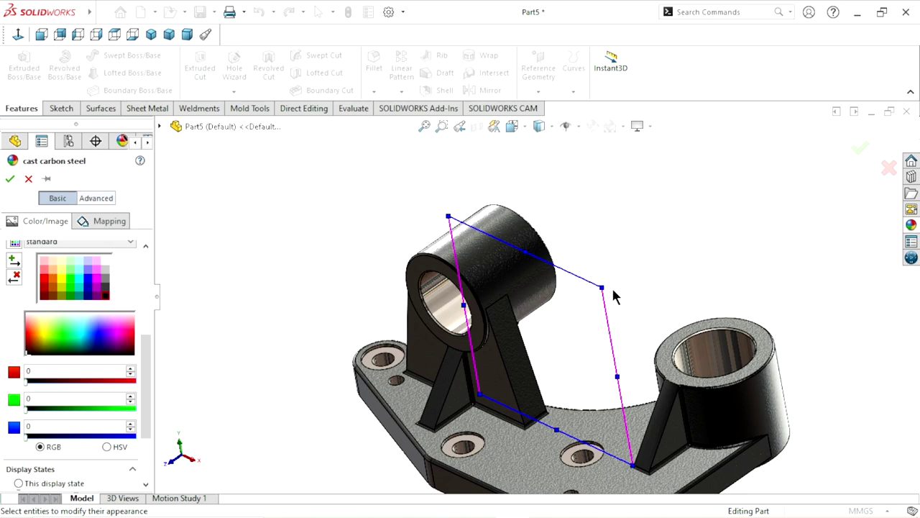
mouse_move(602, 289)
left_mouse_down()
mouse_move(609, 284)
mouse_move(596, 294)
mouse_move(606, 288)
left_mouse_up()
scroll(547, 424, "up", 2)
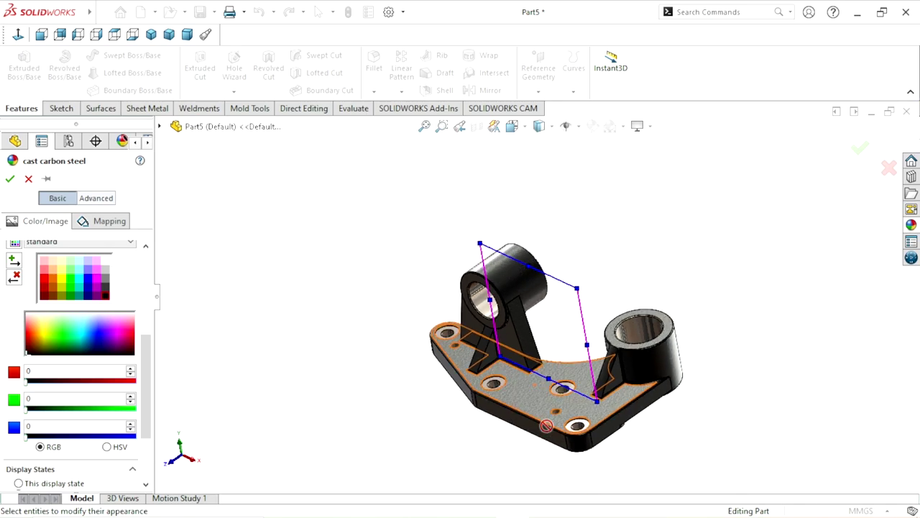
scroll(568, 399, "down", 1)
scroll(527, 372, "down", 2)
scroll(507, 352, "down", 2)
scroll(508, 352, "down", 1)
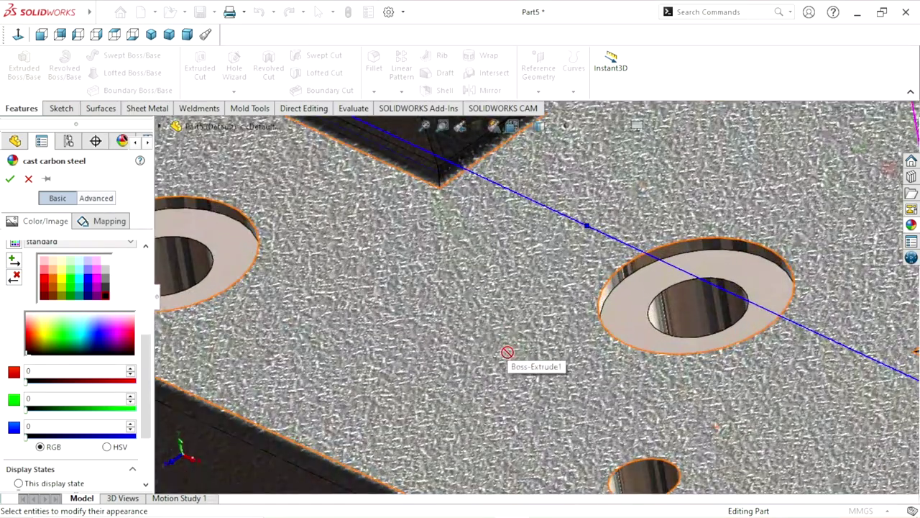
scroll(508, 352, "up", 3)
middle_click_drag(507, 351, 575, 273)
scroll(575, 274, "up", 2)
scroll(621, 223, "down", 2)
scroll(622, 223, "down", 2)
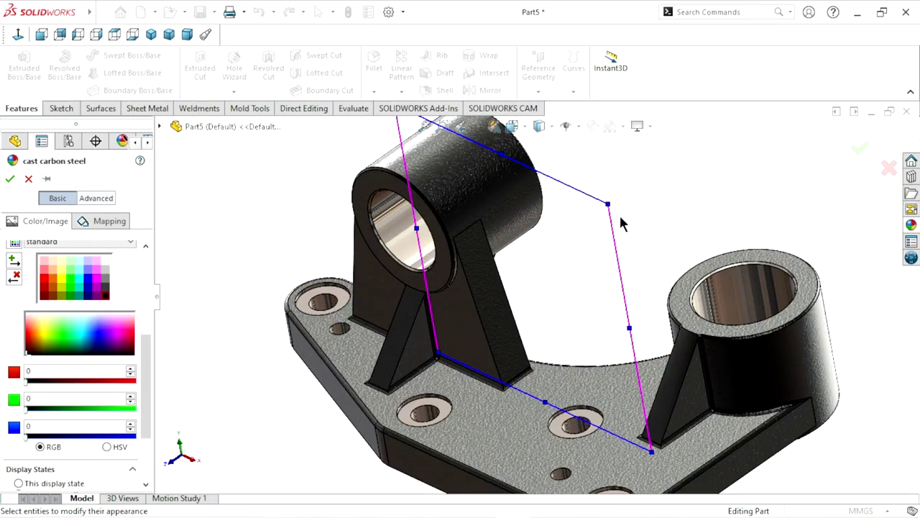
mouse_move(607, 204)
left_mouse_down()
mouse_move(585, 209)
mouse_move(607, 205)
left_mouse_up()
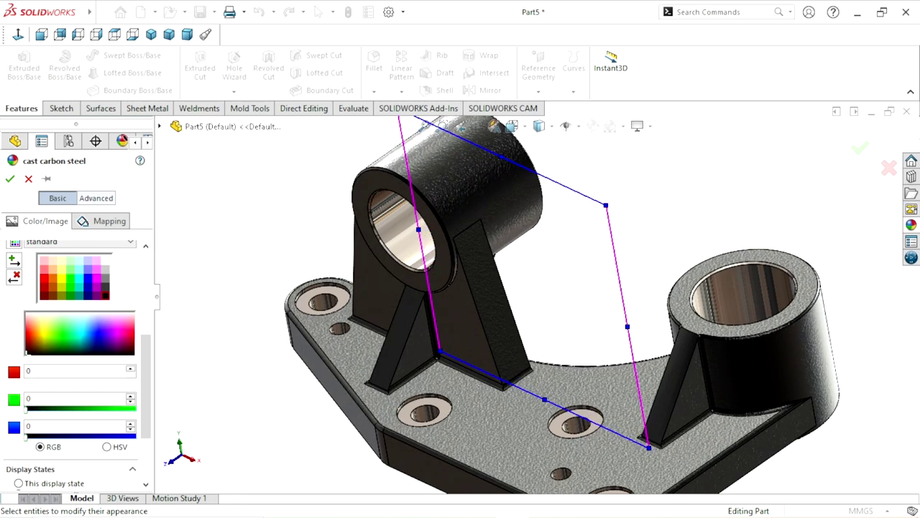
Confirm the black cast carbon steel appearance and snap the view to isometric
left_click(9, 180)
scroll(463, 318, "up", 3)
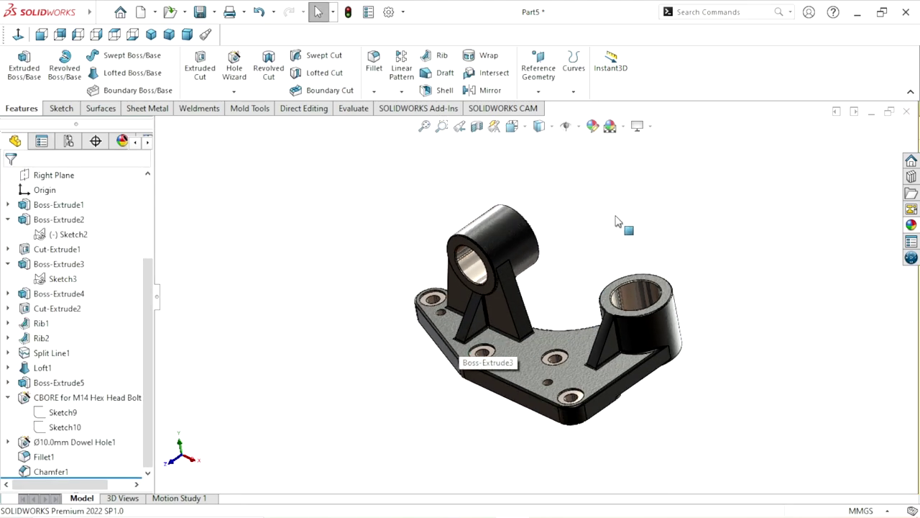
left_click(151, 35)
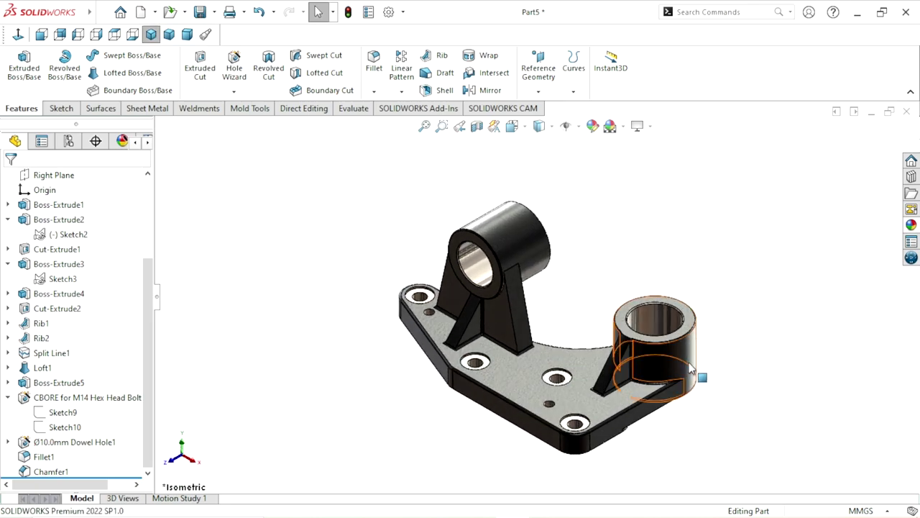
scroll(627, 318, "down", 2)
scroll(627, 319, "down", 2)
scroll(709, 348, "up", 1)
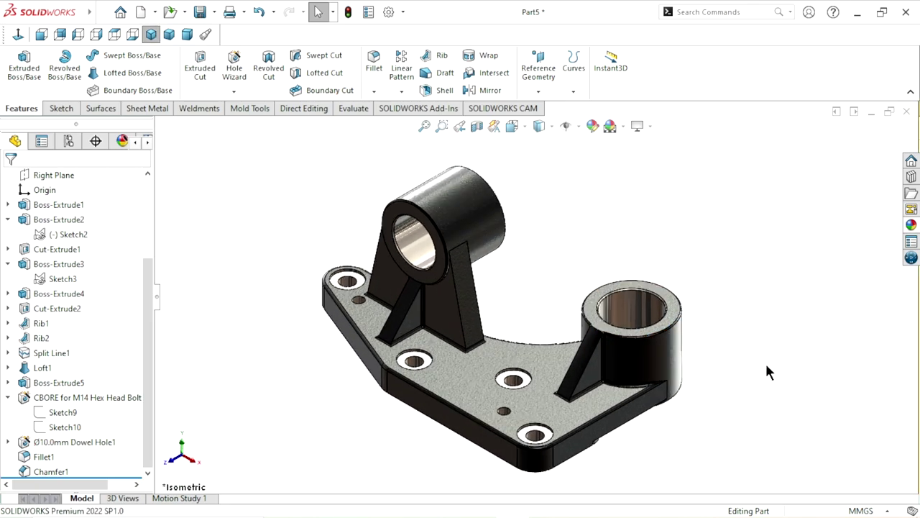
Orbit the finished bracket around, then return it to the isometric view
middle_click_drag(767, 371, 689, 376)
mouse_move(594, 417)
middle_mouse_down()
mouse_move(609, 275)
mouse_move(516, 308)
mouse_move(439, 371)
mouse_move(547, 290)
mouse_move(253, 137)
middle_mouse_up()
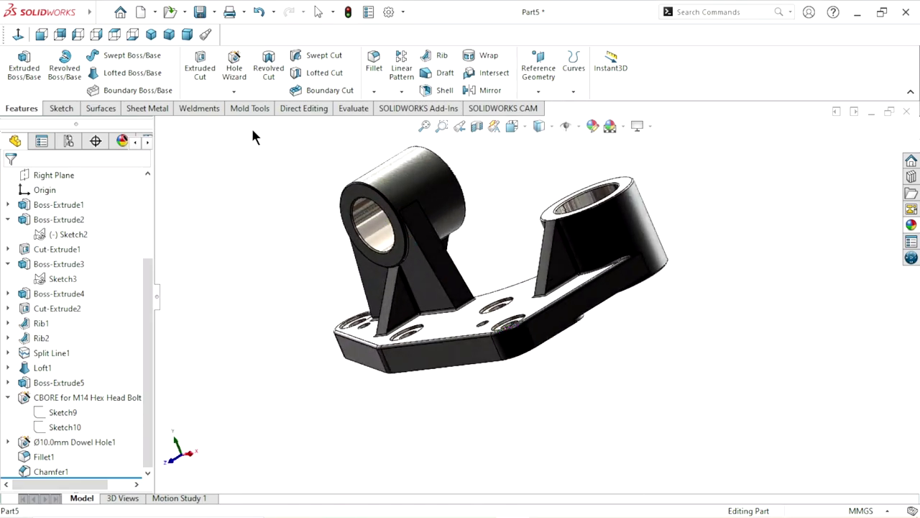
left_click(151, 34)
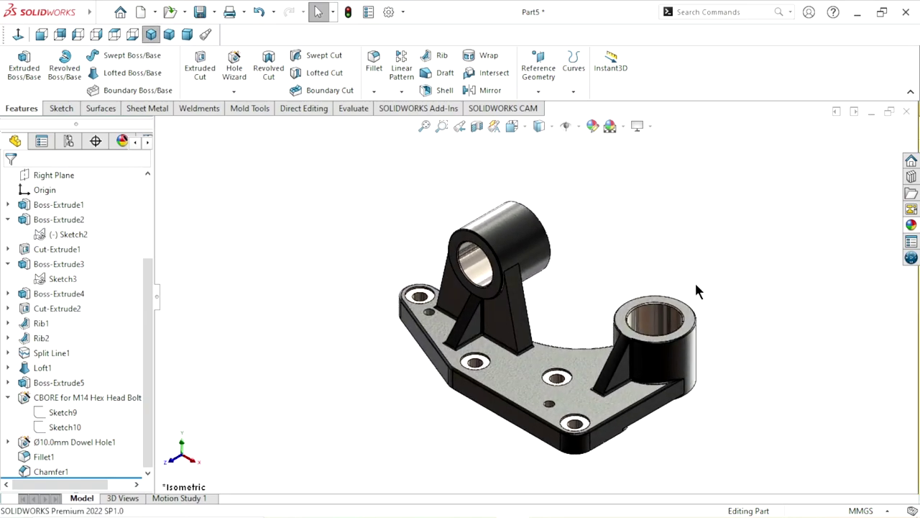
scroll(689, 338, "down", 3)
scroll(721, 359, "up", 2)
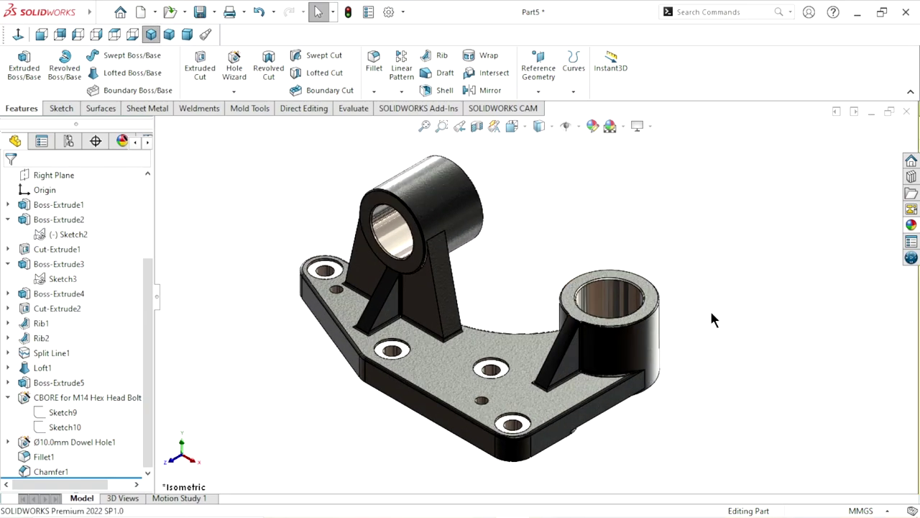